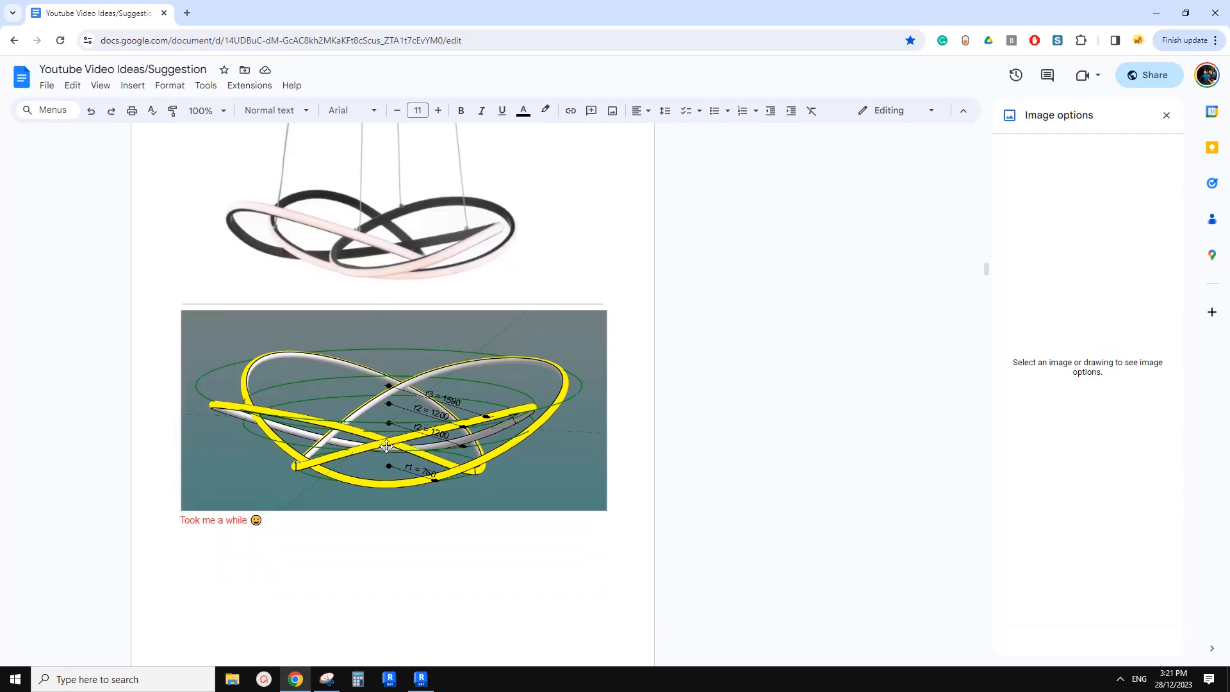
# Switch to Snipping Tool and capture a new snip of both ribbon light images with blank space beside them
pyautogui.scroll(1, 388, 471)
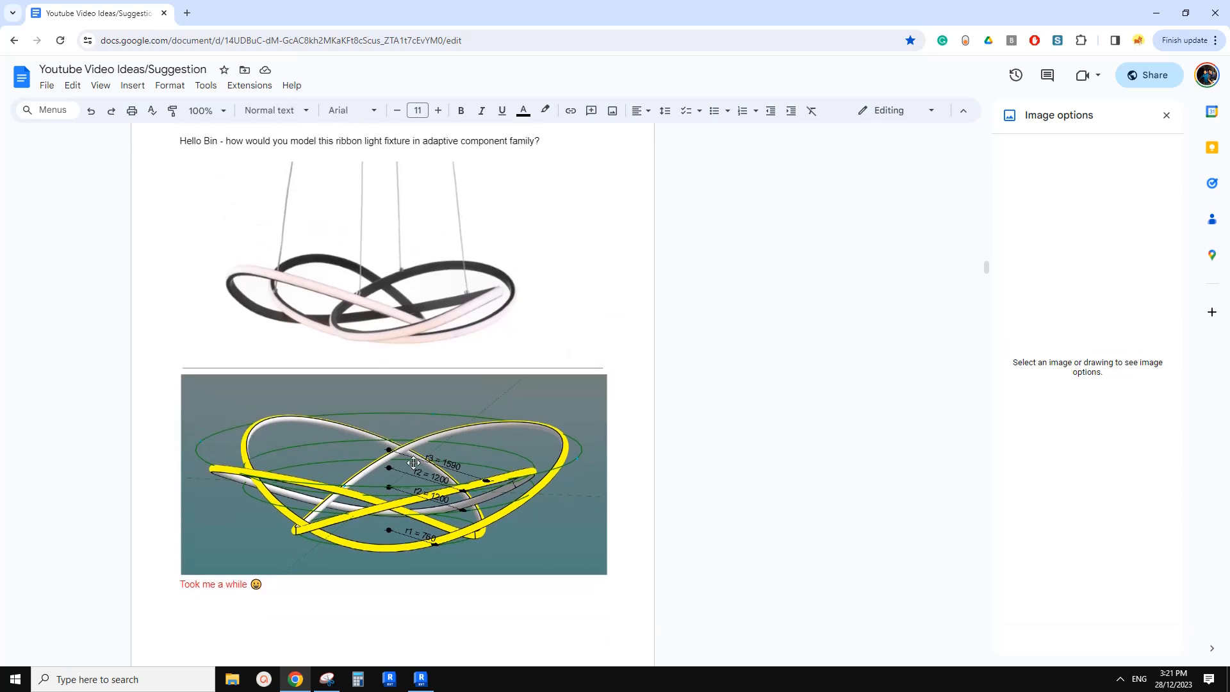
pyautogui.scroll(1, 397, 308)
pyautogui.scroll(-1, 394, 314)
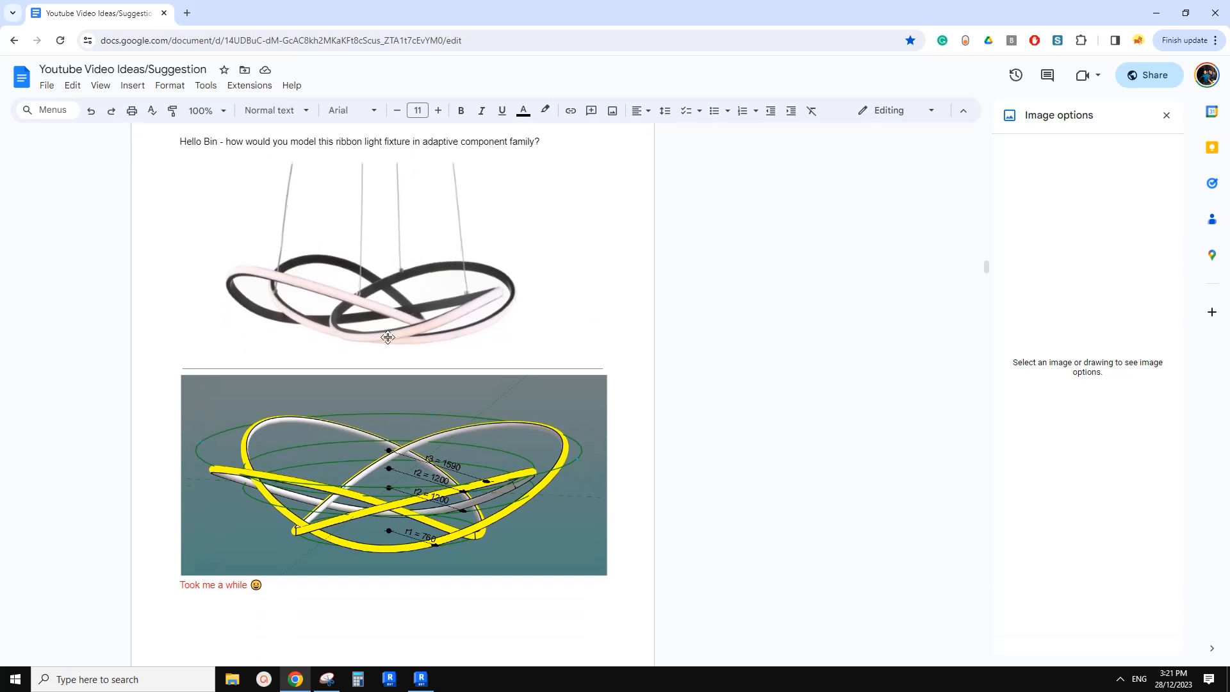
pyautogui.scroll(1, 378, 349)
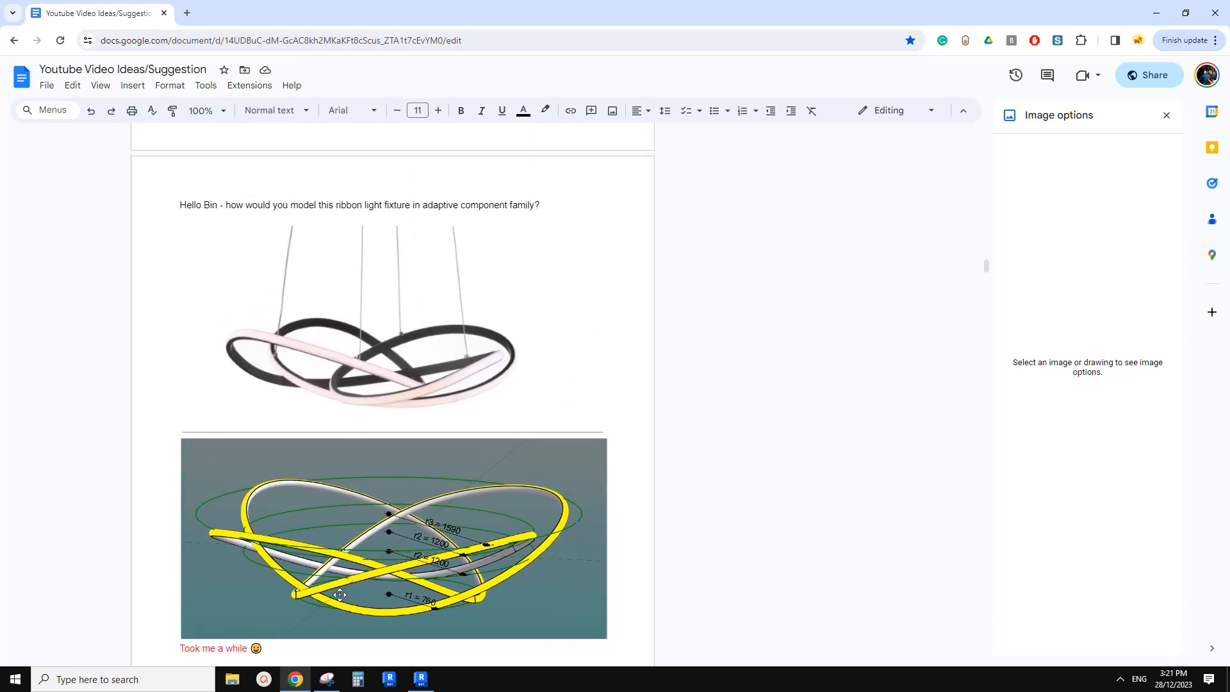
pyautogui.click(326, 679)
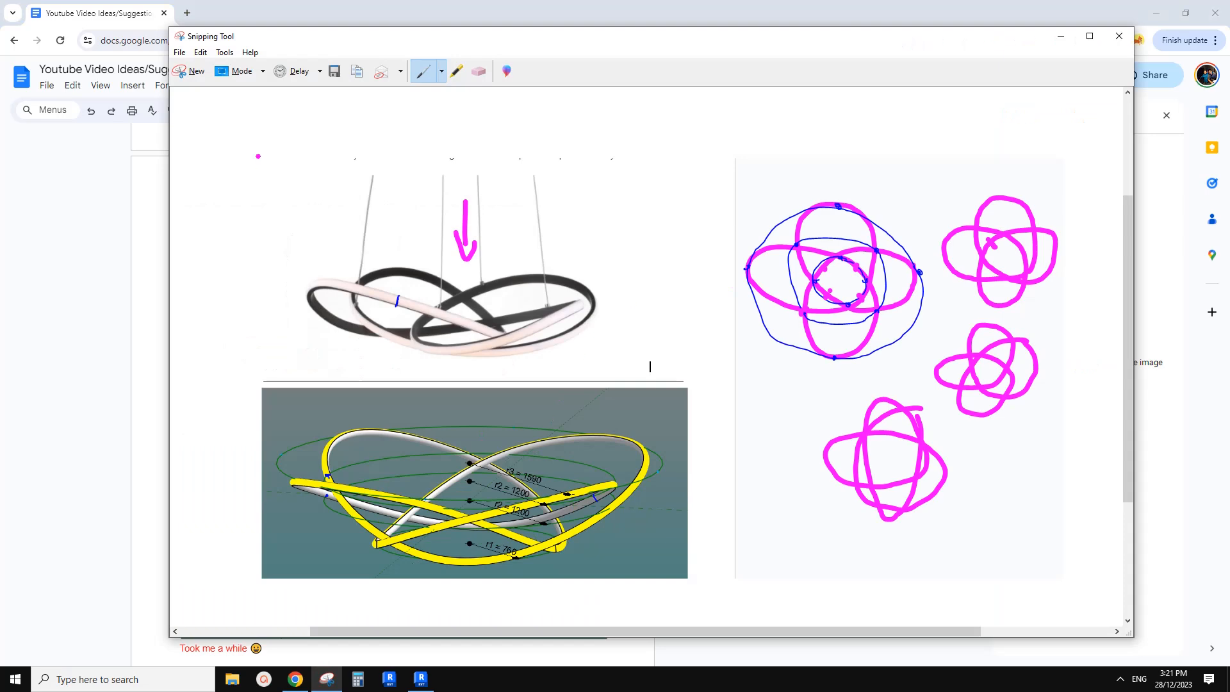
pyautogui.click(192, 71)
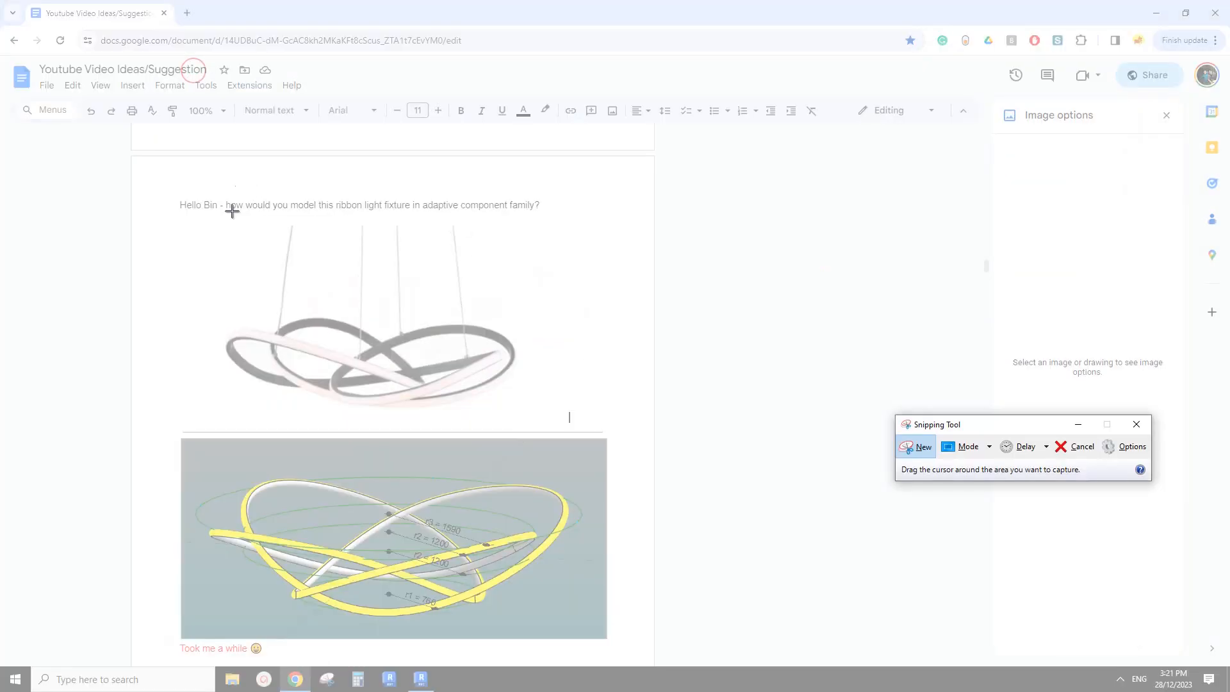
pyautogui.moveTo(192, 212); pyautogui.dragTo(917, 623)
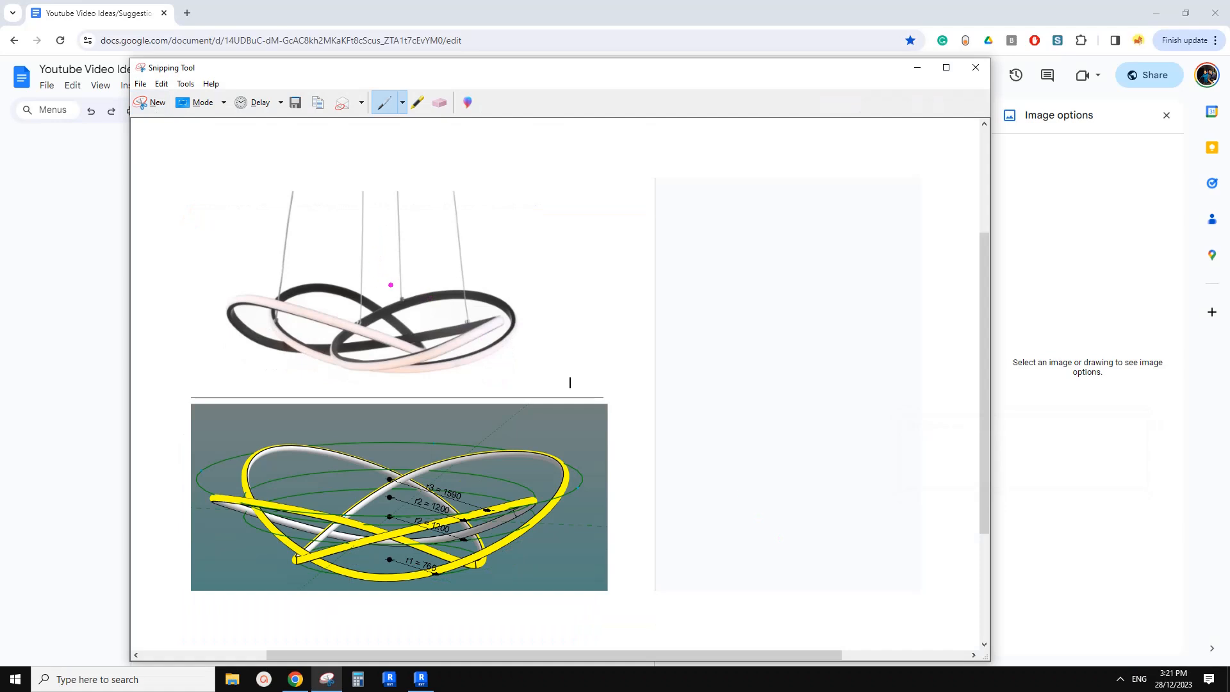
# Draw a magenta downward arrow above the pendant photo and sketch the fixture's interlaced plan-view loops in the blank area beside it
pyautogui.moveTo(380, 196)
pyautogui.mouseDown()
pyautogui.moveTo(386, 269)
pyautogui.moveTo(399, 244)
pyautogui.mouseUp()
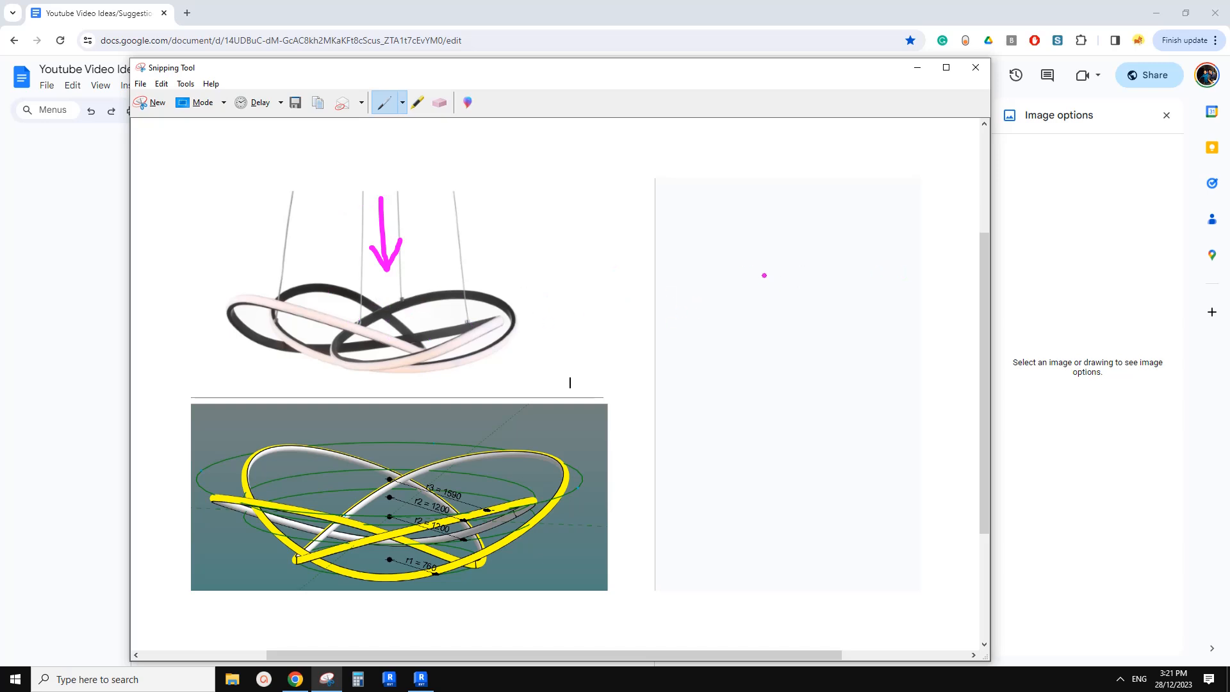
pyautogui.moveTo(793, 256)
pyautogui.mouseDown()
pyautogui.moveTo(722, 256)
pyautogui.moveTo(689, 288)
pyautogui.moveTo(696, 325)
pyautogui.moveTo(714, 337)
pyautogui.moveTo(748, 326)
pyautogui.moveTo(767, 280)
pyautogui.moveTo(708, 236)
pyautogui.moveTo(640, 265)
pyautogui.moveTo(673, 302)
pyautogui.moveTo(739, 306)
pyautogui.moveTo(781, 281)
pyautogui.moveTo(749, 223)
pyautogui.moveTo(691, 220)
pyautogui.moveTo(705, 291)
pyautogui.moveTo(728, 315)
pyautogui.moveTo(794, 306)
pyautogui.moveTo(783, 255)
pyautogui.mouseUp()
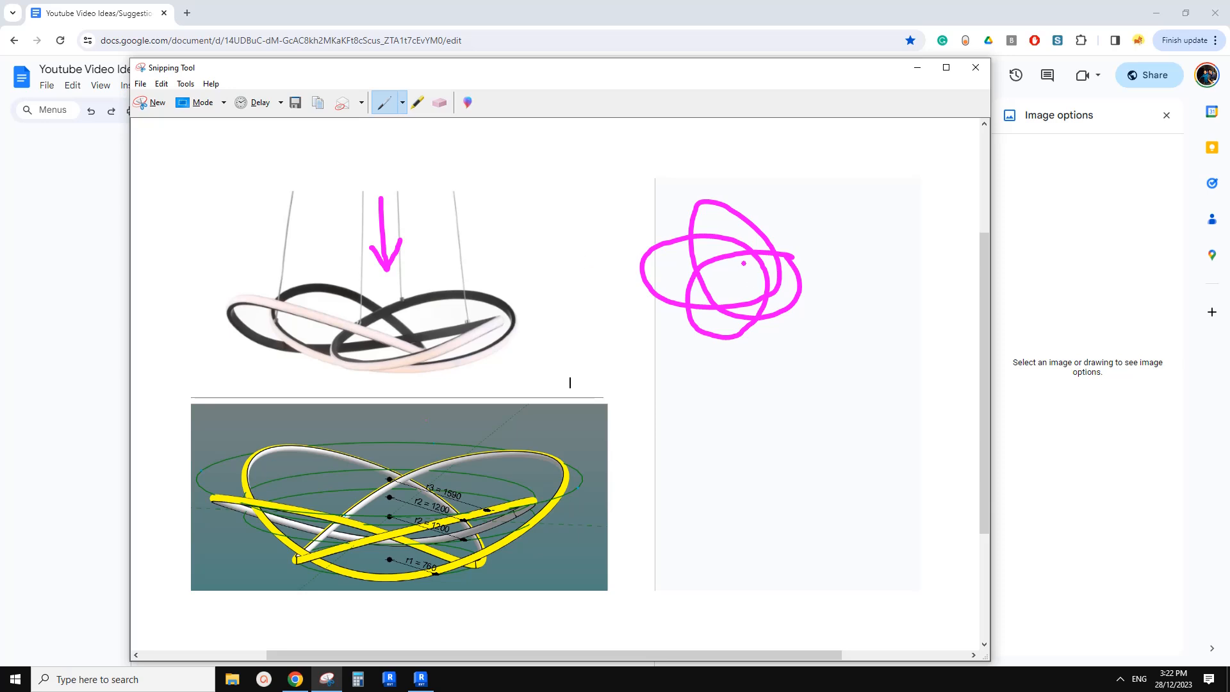
# Draw an outer circle around the sketched loops with the blue pen and mark the four outermost loop points on it
pyautogui.click(403, 102)
pyautogui.click(402, 134)
pyautogui.moveTo(742, 198)
pyautogui.mouseDown()
pyautogui.moveTo(665, 223)
pyautogui.moveTo(644, 261)
pyautogui.moveTo(650, 303)
pyautogui.moveTo(691, 338)
pyautogui.moveTo(775, 325)
pyautogui.moveTo(793, 258)
pyautogui.moveTo(740, 198)
pyautogui.moveTo(699, 200)
pyautogui.mouseUp()
pyautogui.moveTo(643, 269); pyautogui.dragTo(638, 279)
pyautogui.moveTo(720, 344); pyautogui.dragTo(725, 343)
pyautogui.moveTo(795, 268); pyautogui.dragTo(797, 276)
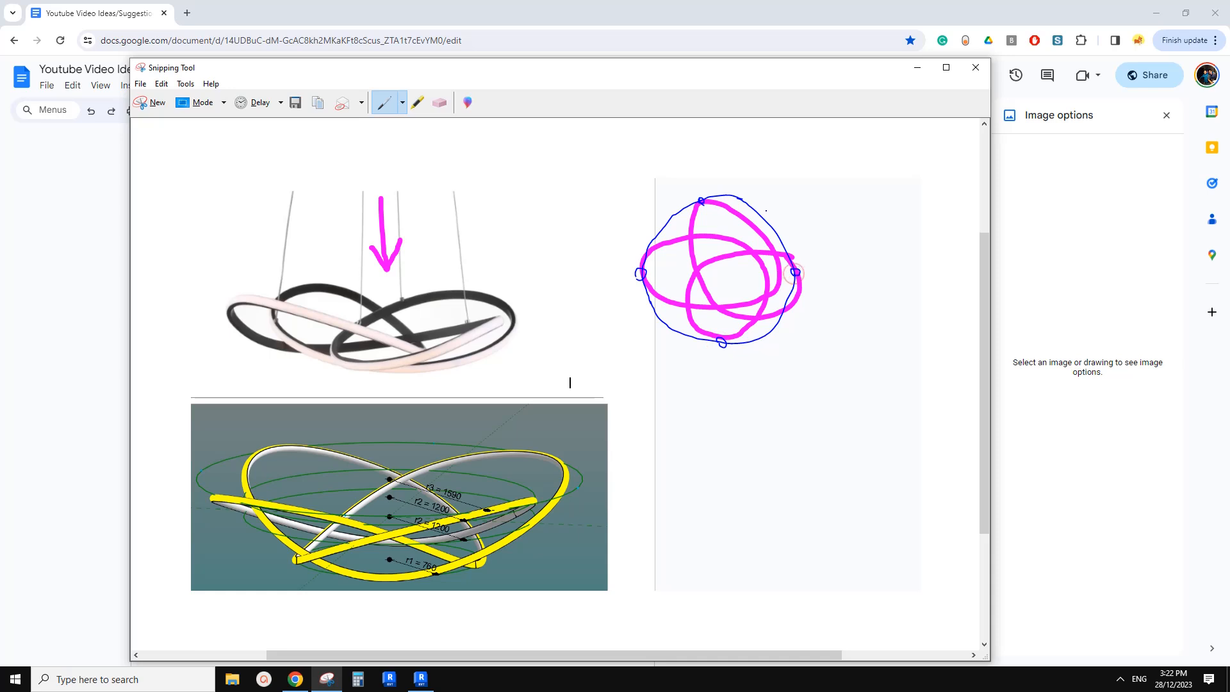
# Draw blue middle and inner circles inside the looped sketch and mark the points where the loops meet them
pyautogui.moveTo(705, 222); pyautogui.dragTo(668, 267)
pyautogui.moveTo(672, 265)
pyautogui.mouseDown()
pyautogui.moveTo(689, 312)
pyautogui.moveTo(758, 317)
pyautogui.moveTo(773, 283)
pyautogui.moveTo(767, 249)
pyautogui.moveTo(698, 223)
pyautogui.mouseUp()
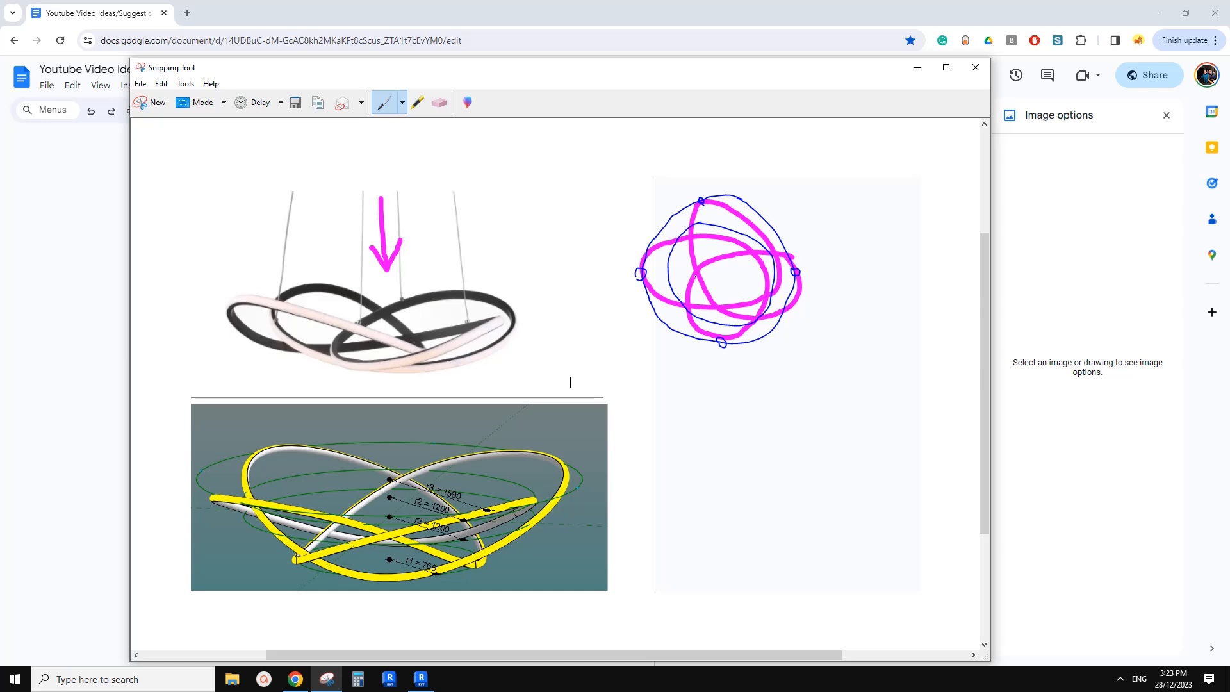
pyautogui.moveTo(690, 237); pyautogui.dragTo(687, 239)
pyautogui.moveTo(690, 308); pyautogui.dragTo(757, 318)
pyautogui.moveTo(761, 241); pyautogui.dragTo(759, 247)
pyautogui.moveTo(748, 254)
pyautogui.mouseDown()
pyautogui.moveTo(709, 256)
pyautogui.moveTo(698, 282)
pyautogui.moveTo(721, 304)
pyautogui.moveTo(761, 290)
pyautogui.moveTo(747, 253)
pyautogui.mouseUp()
pyautogui.moveTo(749, 302)
pyautogui.mouseDown()
pyautogui.moveTo(704, 292)
pyautogui.moveTo(713, 256)
pyautogui.moveTo(748, 257)
pyautogui.mouseUp()
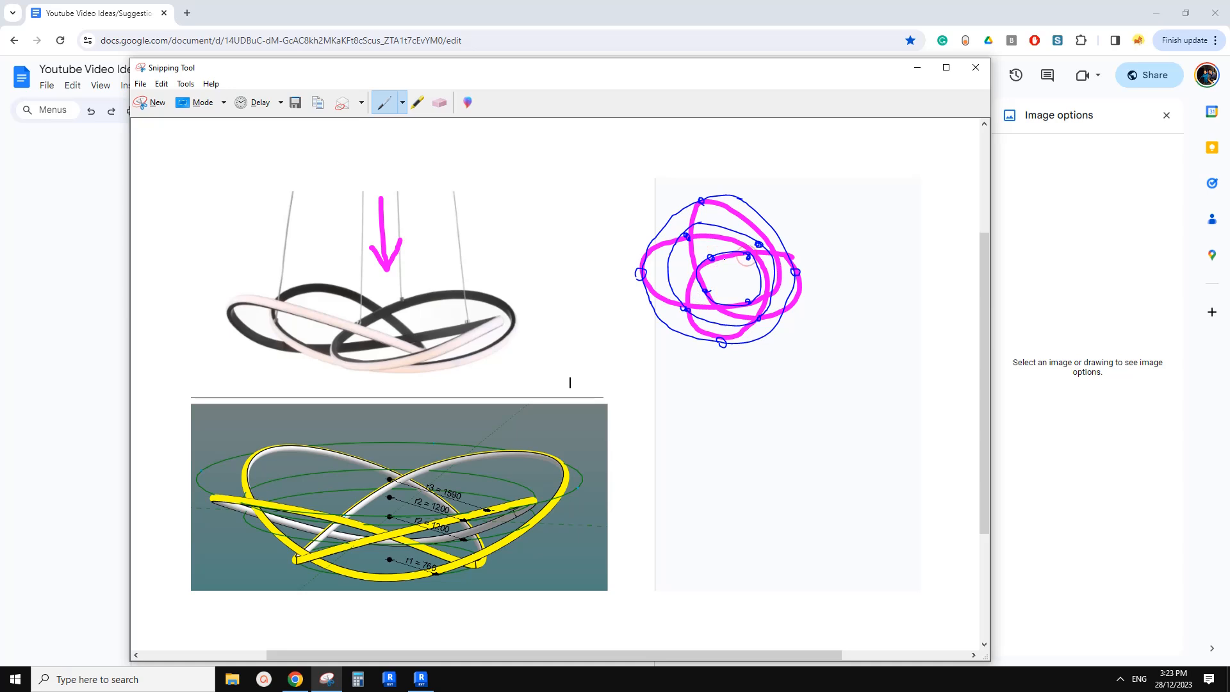
pyautogui.click(706, 292)
# Trace part of the ribbon path over the looped sketch with the red pen, starting from the upper outer point
pyautogui.click(403, 102)
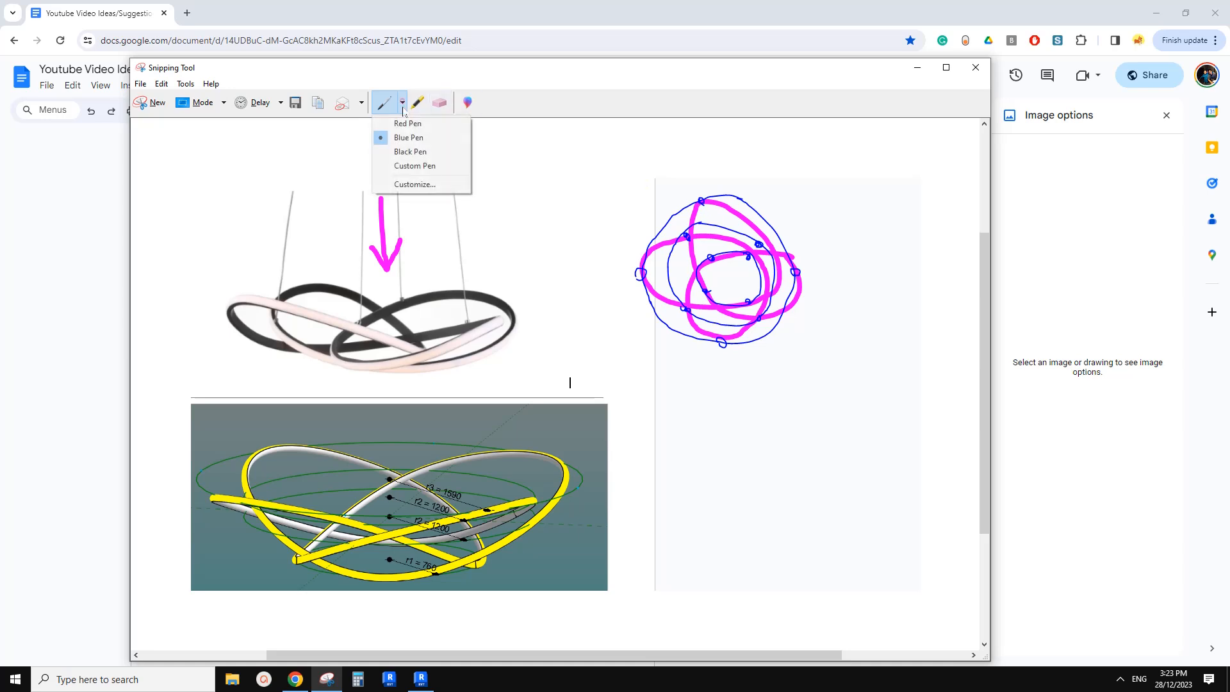
pyautogui.click(408, 138)
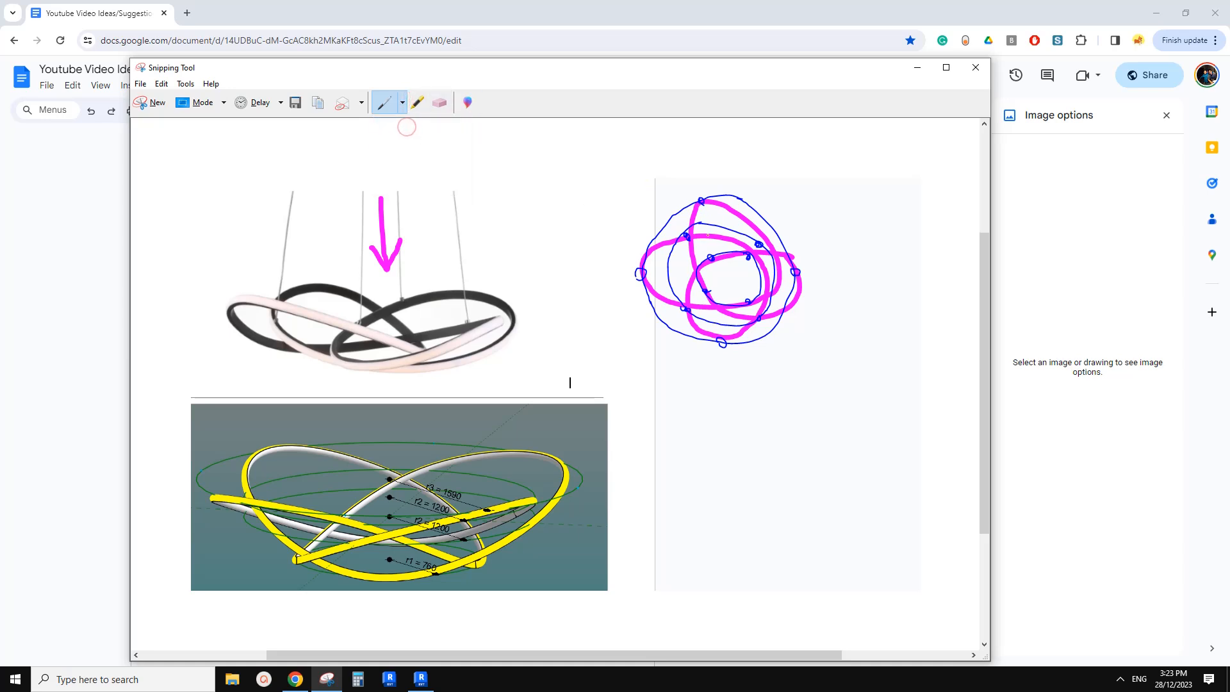
pyautogui.moveTo(700, 202); pyautogui.dragTo(686, 238)
pyautogui.moveTo(799, 296)
pyautogui.mouseDown()
pyautogui.moveTo(775, 255)
pyautogui.moveTo(738, 250)
pyautogui.mouseUp()
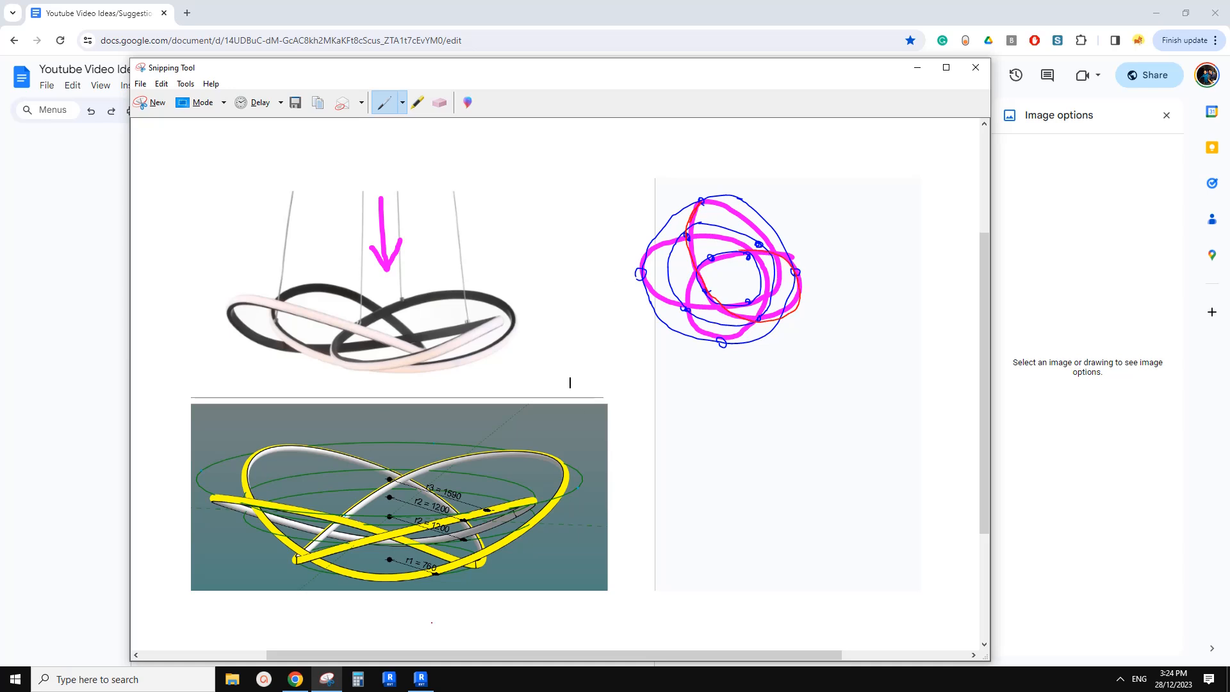
# Switch to Revit and create a new family from the Metric Generic Model Adaptive template
pyautogui.click(425, 681)
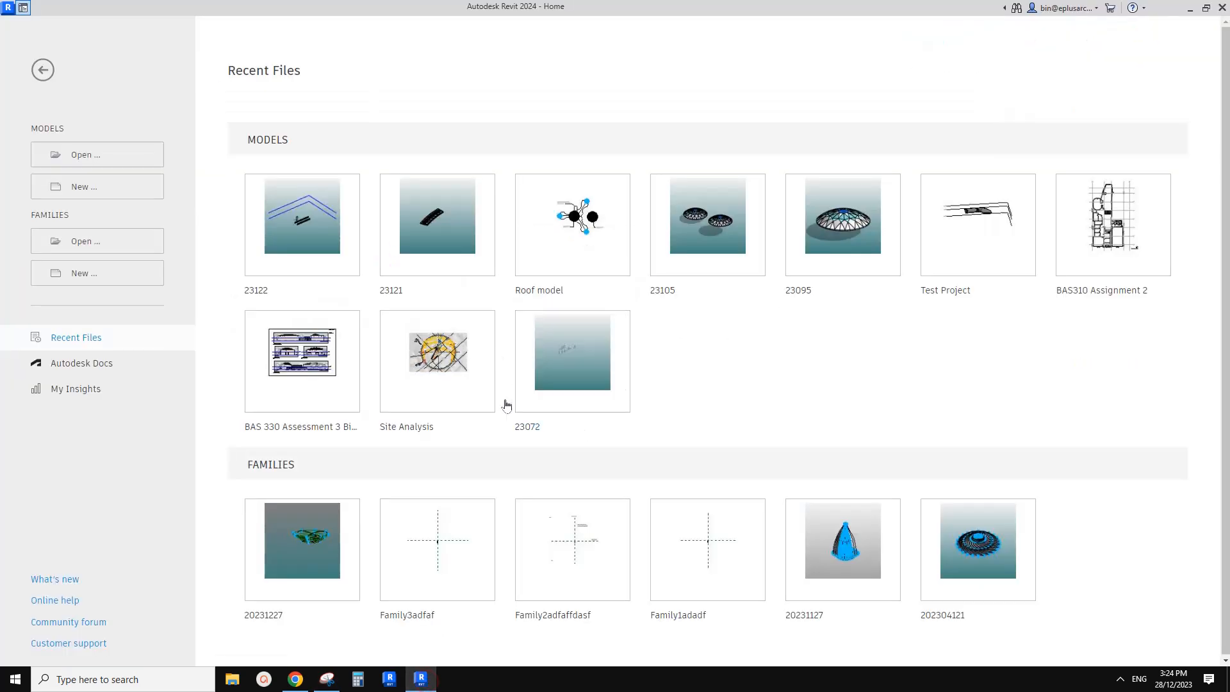
pyautogui.click(295, 679)
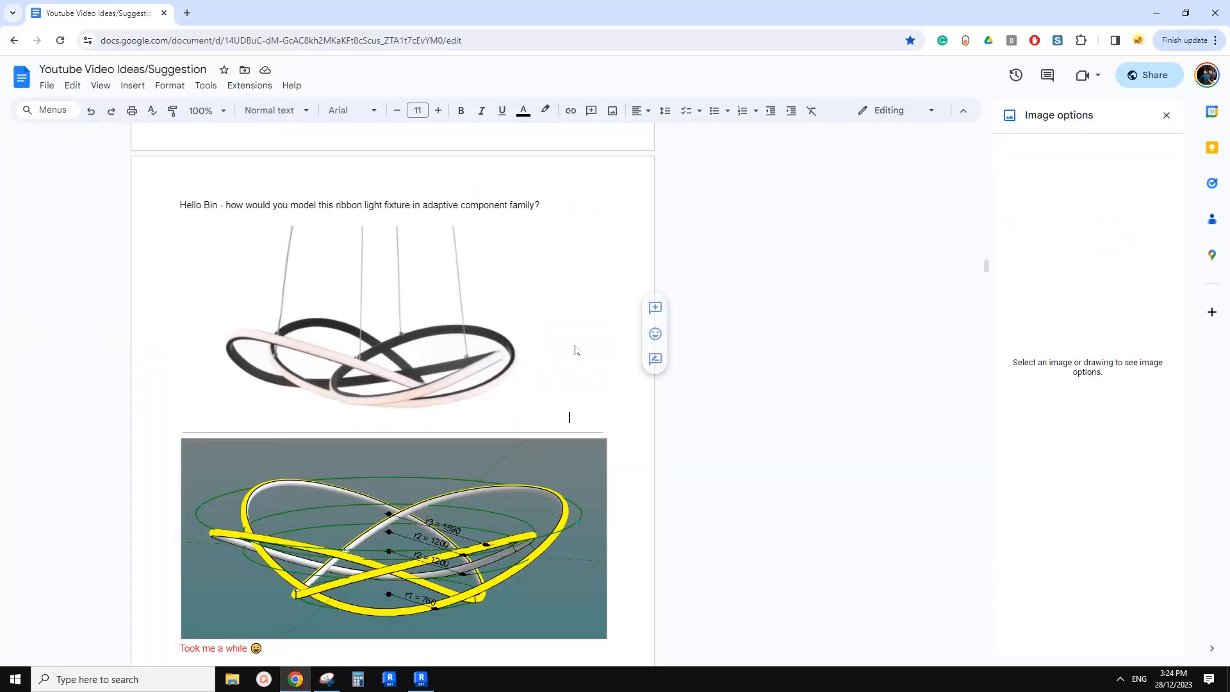
pyautogui.click(327, 679)
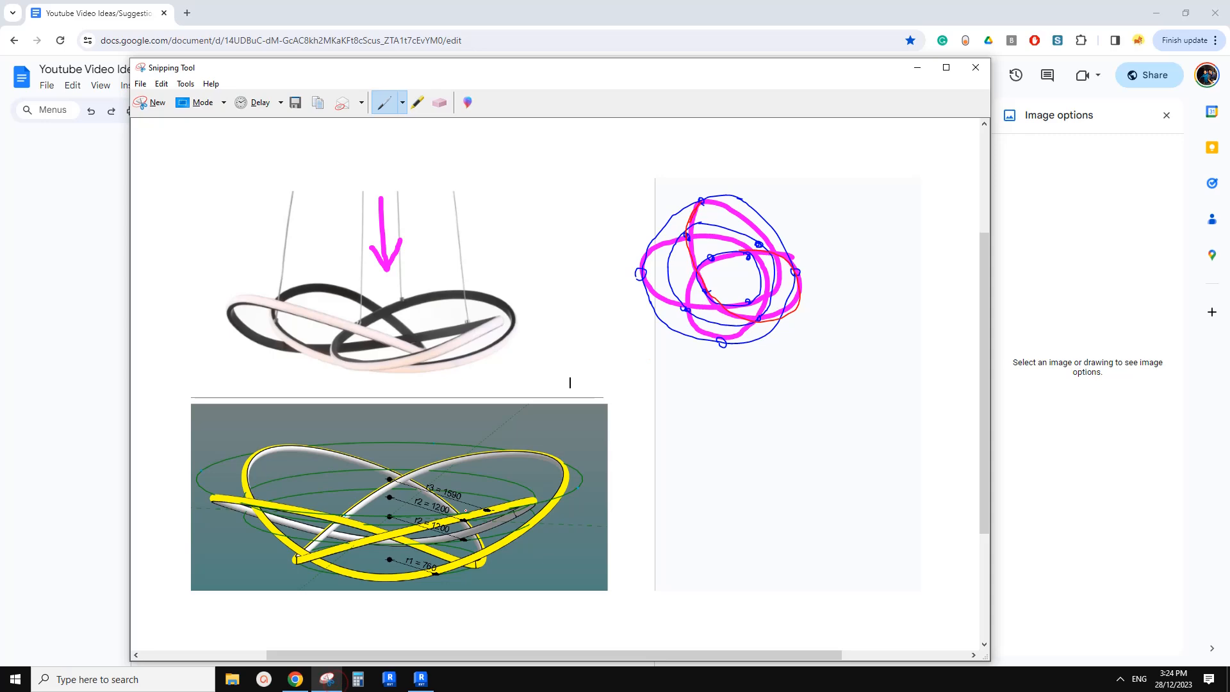
pyautogui.click(421, 679)
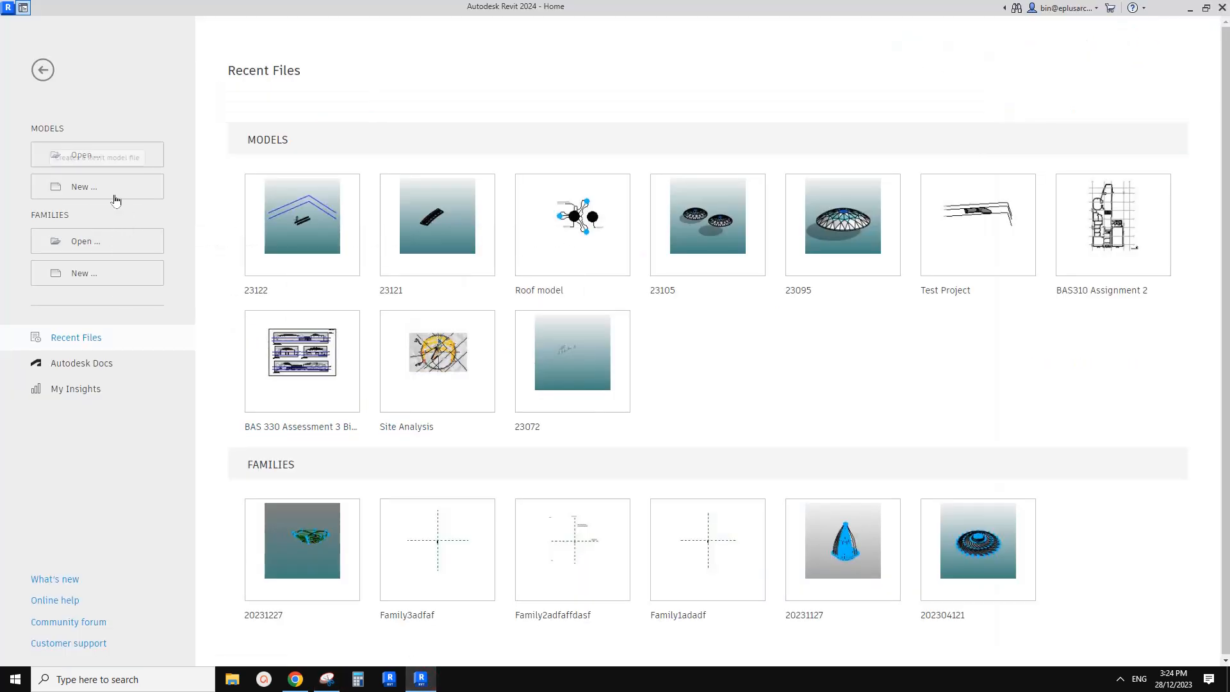
pyautogui.click(112, 269)
pyautogui.scroll(-5, 437, 346)
pyautogui.scroll(-6, 437, 346)
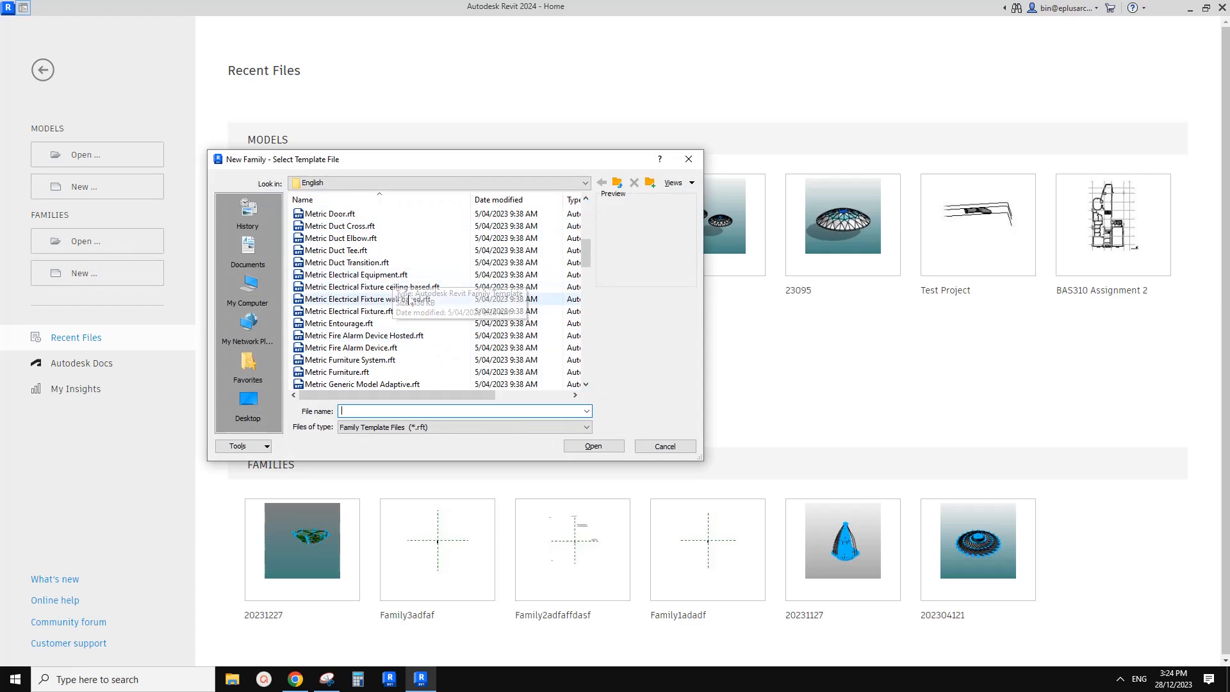
pyautogui.doubleClick(396, 275)
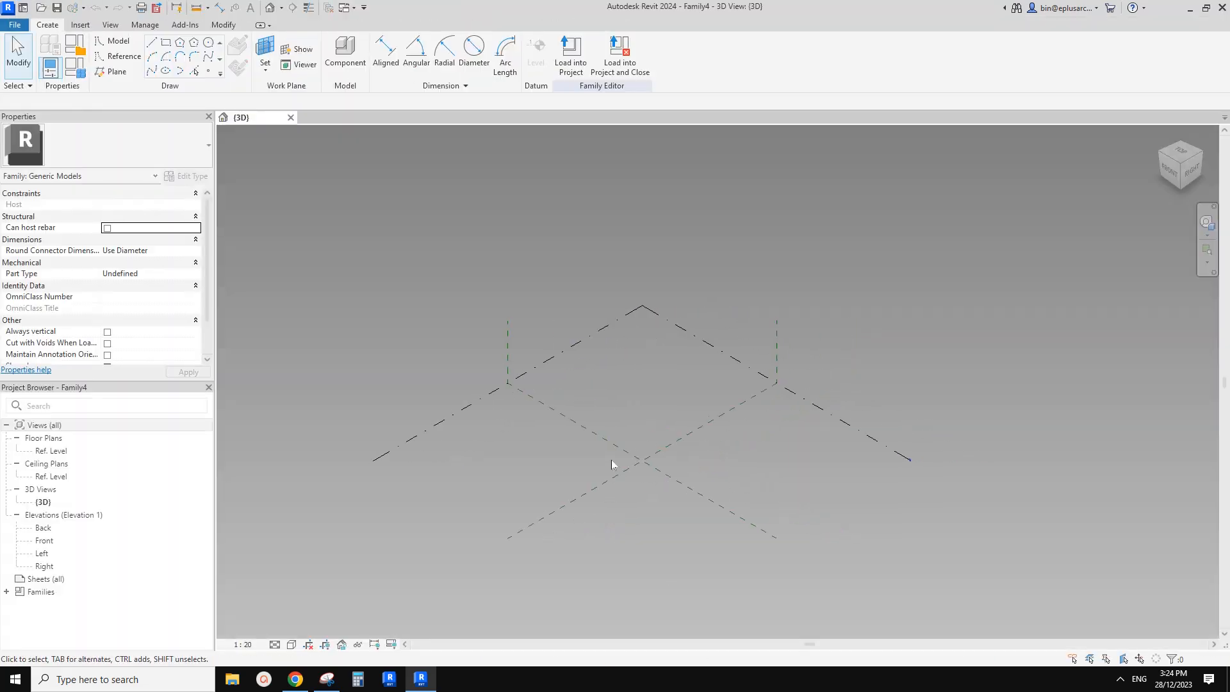
# Place a reference point on the reference level and move it to the intersection of the two centre reference planes
pyautogui.scroll(2, 636, 458)
pyautogui.click(208, 71)
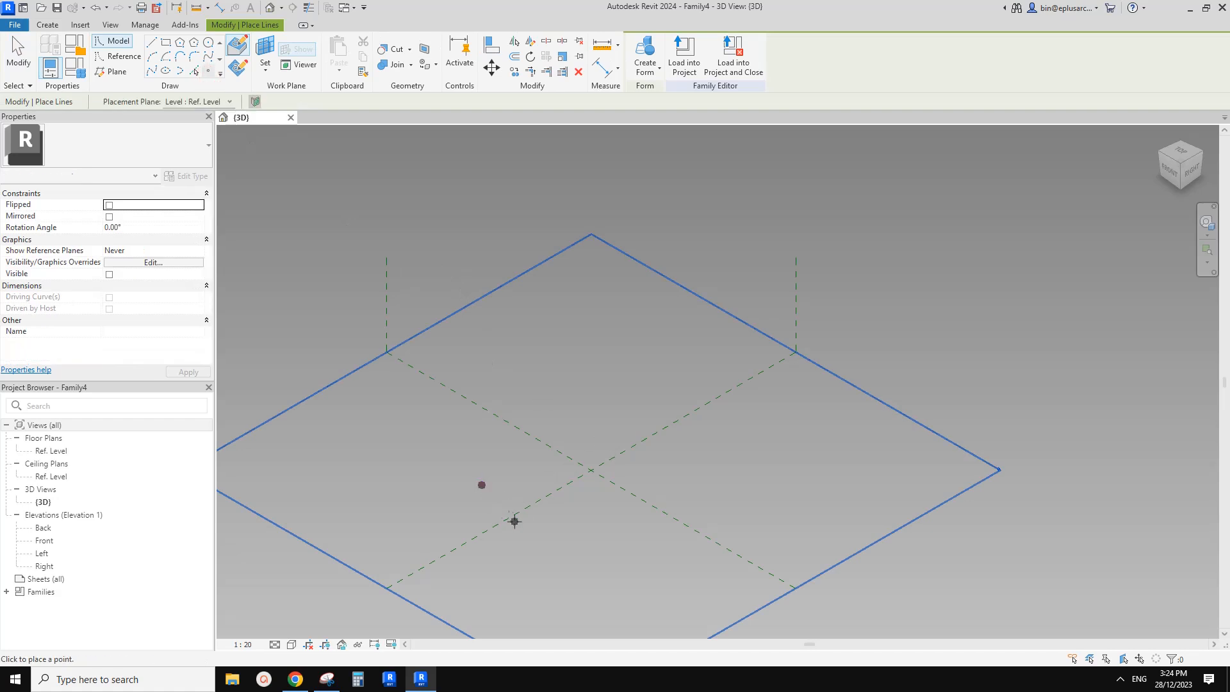
pyautogui.press('Escape')
pyautogui.moveTo(483, 486); pyautogui.dragTo(564, 481)
pyautogui.click(590, 477)
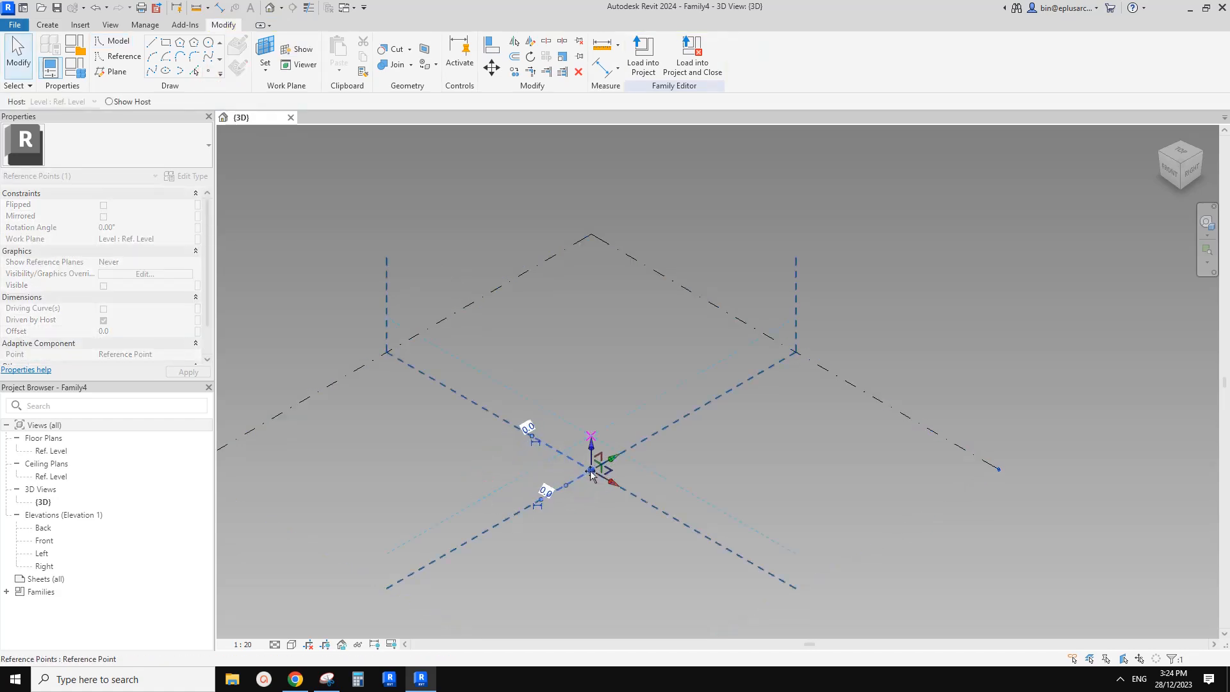
pyautogui.press('Escape')
pyautogui.scroll(2, 591, 497)
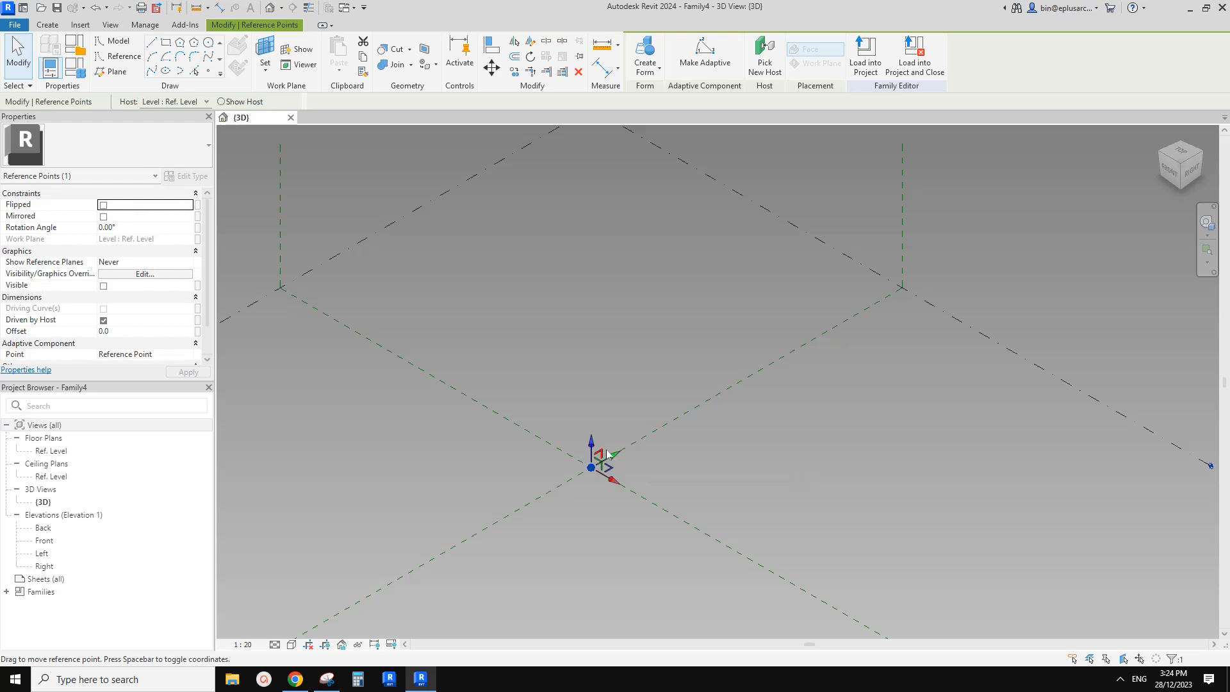
# Set the centre reference point's Show Reference Planes option to Always
pyautogui.scroll(-1, 576, 487)
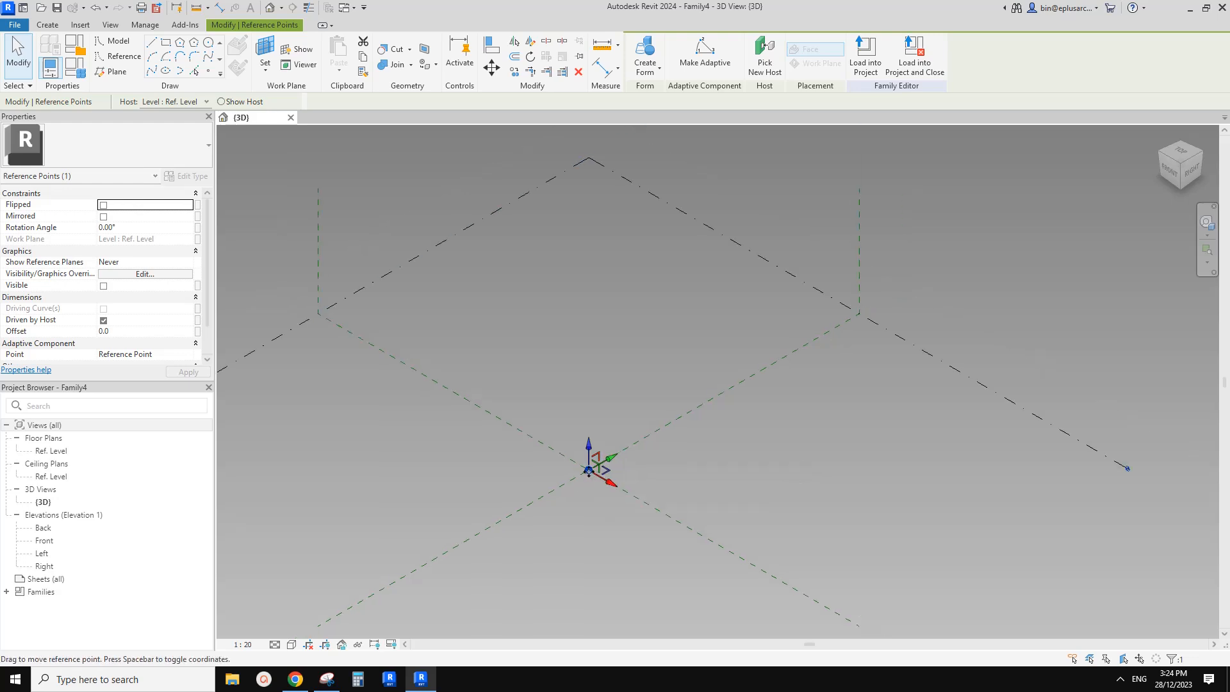
pyautogui.moveTo(578, 416); pyautogui.dragTo(533, 390, button='middle')
pyautogui.scroll(1, 533, 391)
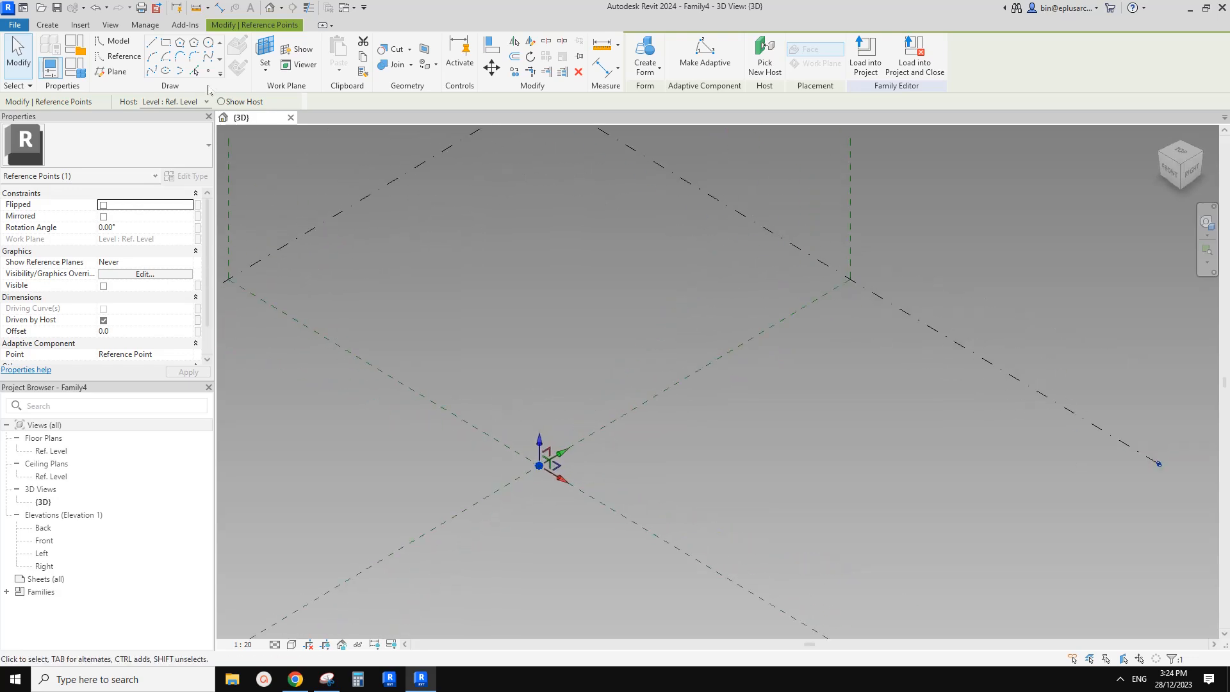
pyautogui.click(209, 72)
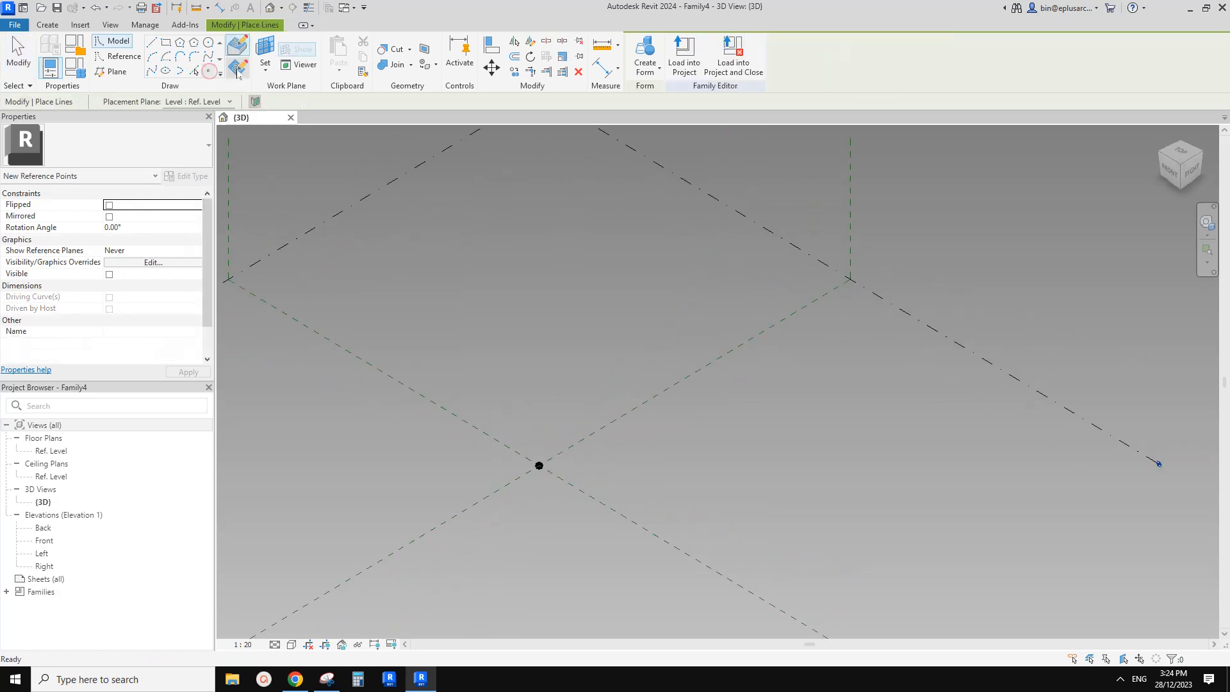
pyautogui.press('Escape')
pyautogui.click(539, 466)
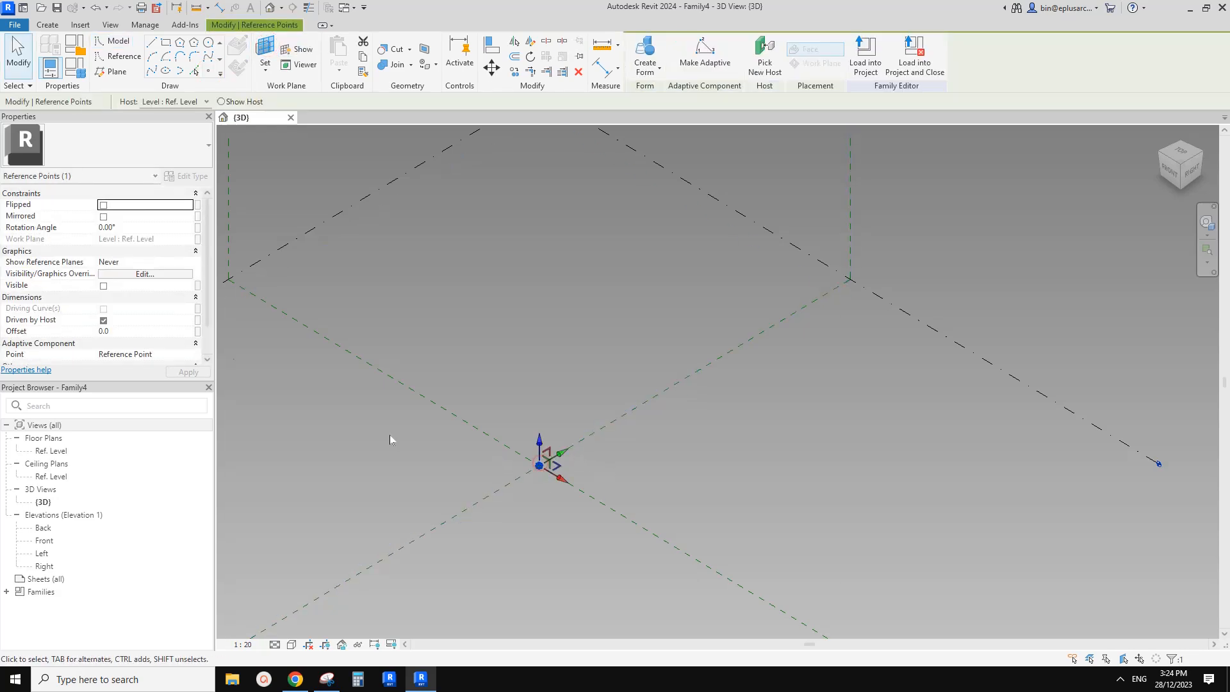
pyautogui.click(190, 262)
pyautogui.click(189, 262)
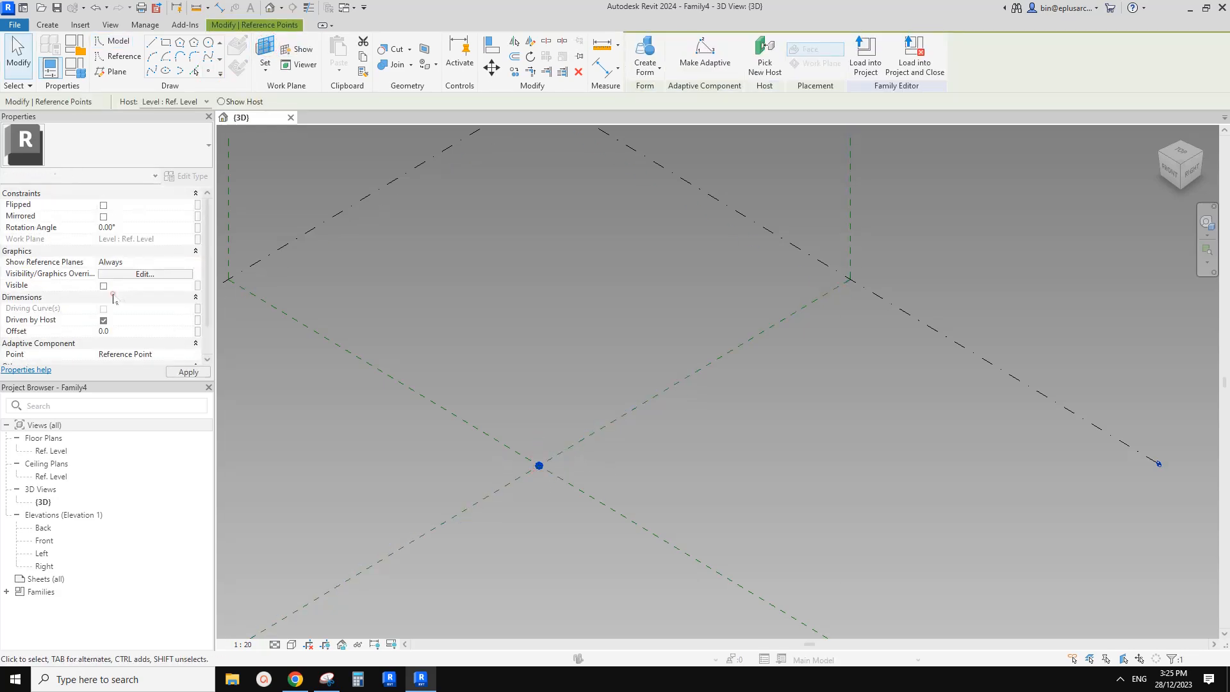
pyautogui.click(112, 291)
pyautogui.click(566, 466)
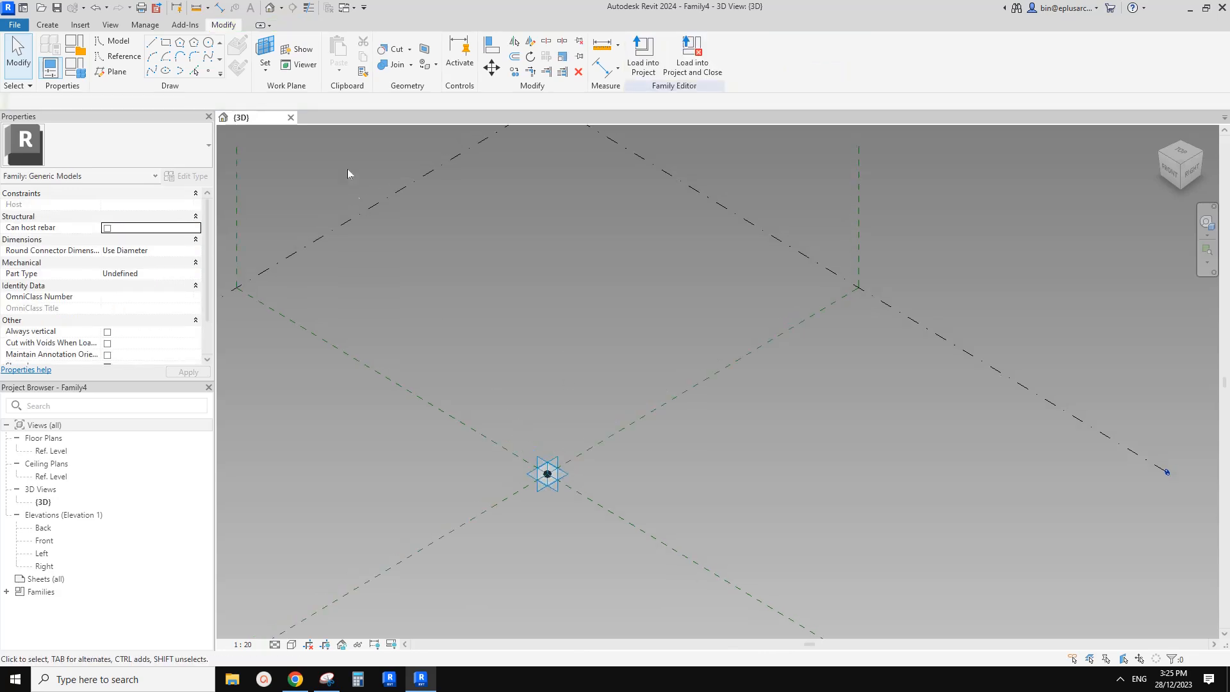
# Place a second reference point hosted on the centre point's horizontal plane and raise it to an offset of about 1833
pyautogui.click(209, 71)
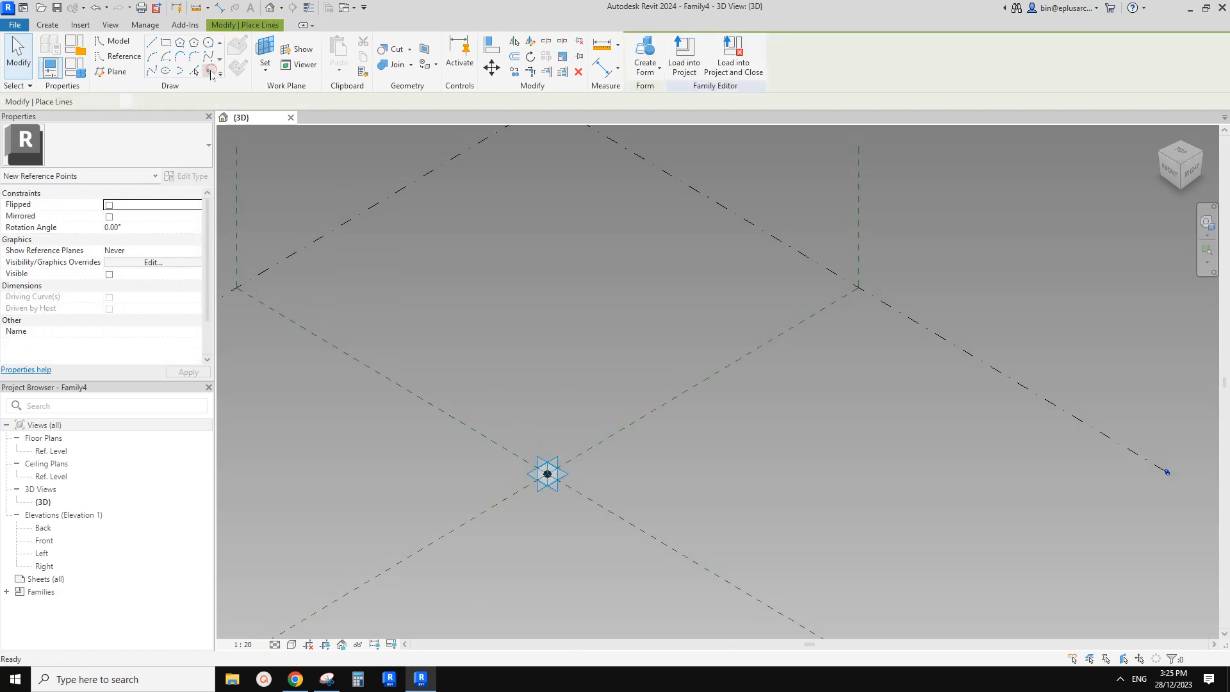
pyautogui.click(263, 56)
pyautogui.click(569, 473)
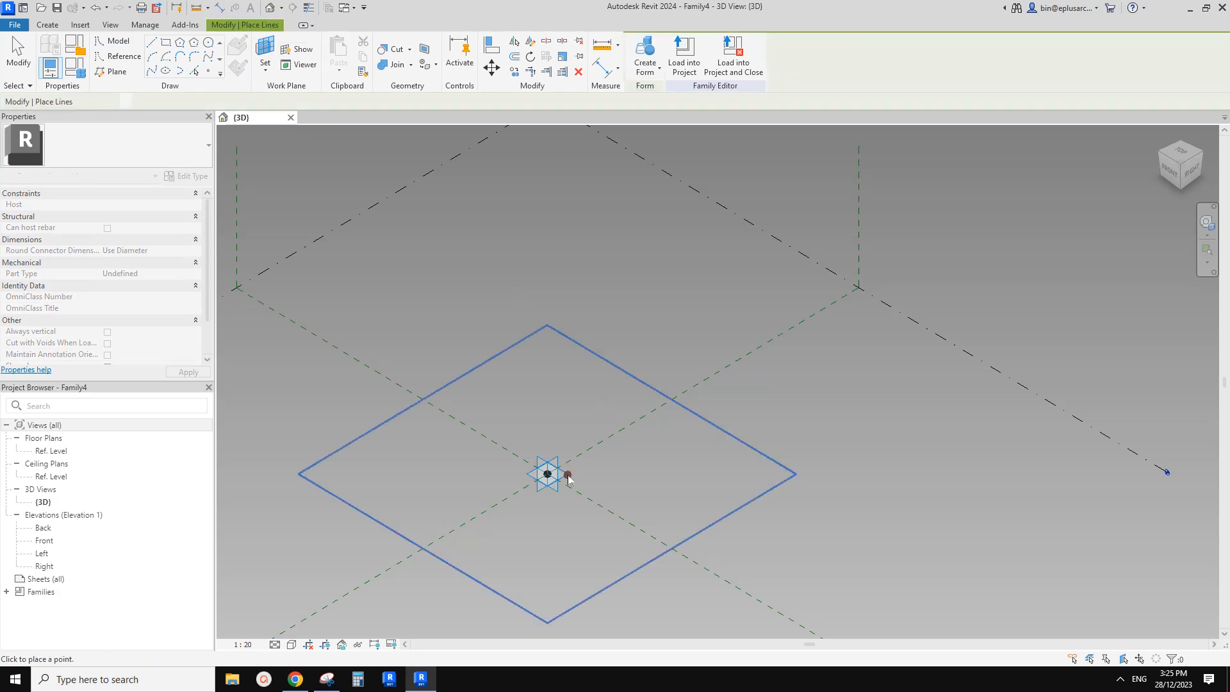
pyautogui.click(549, 475)
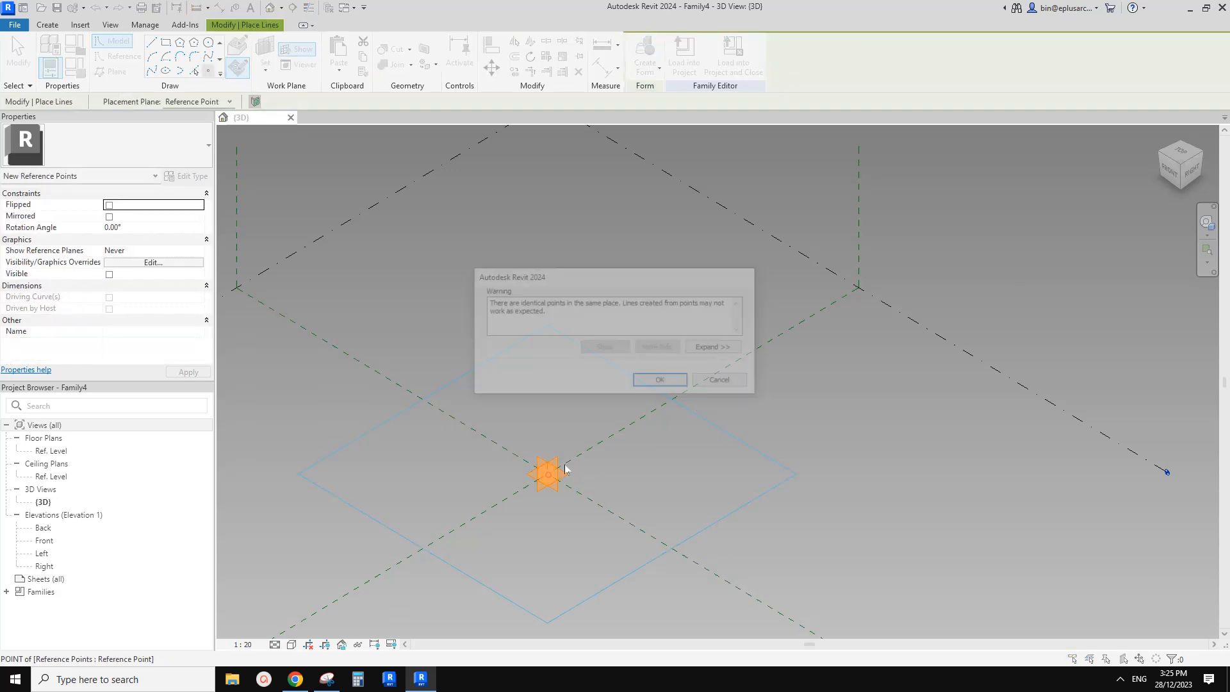
pyautogui.click(659, 383)
pyautogui.press('Escape')
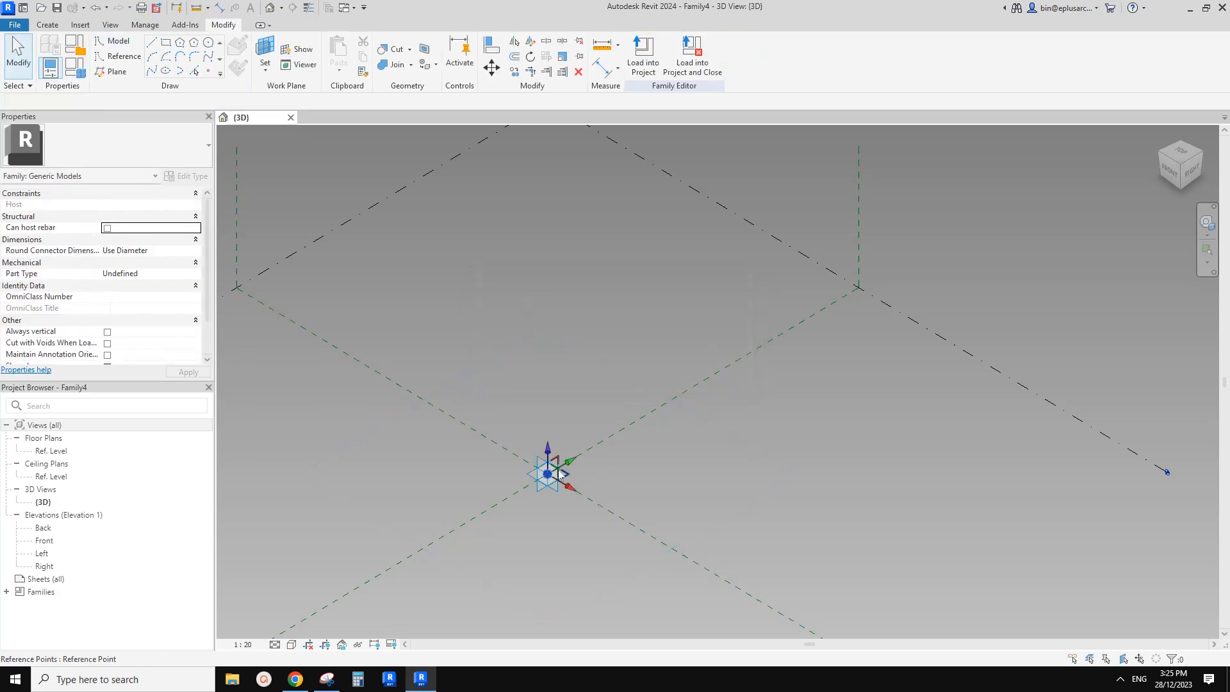
pyautogui.click(551, 475)
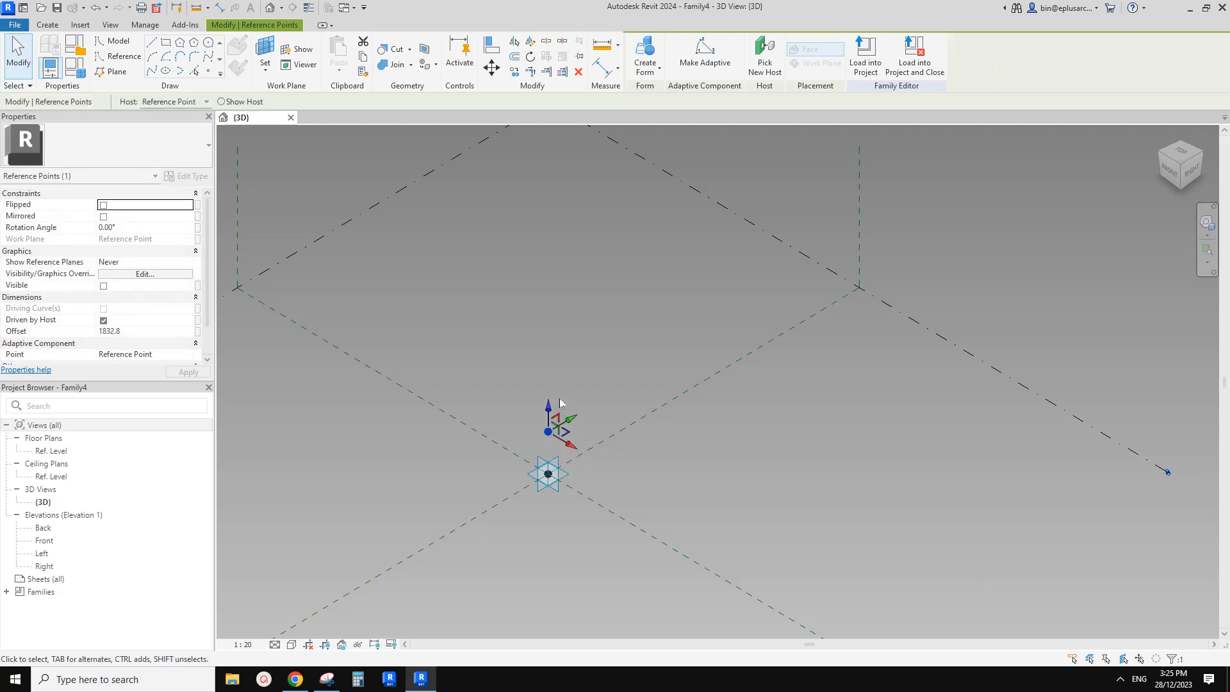
# Set the second reference point's Show Reference Planes option to Always
pyautogui.click(184, 263)
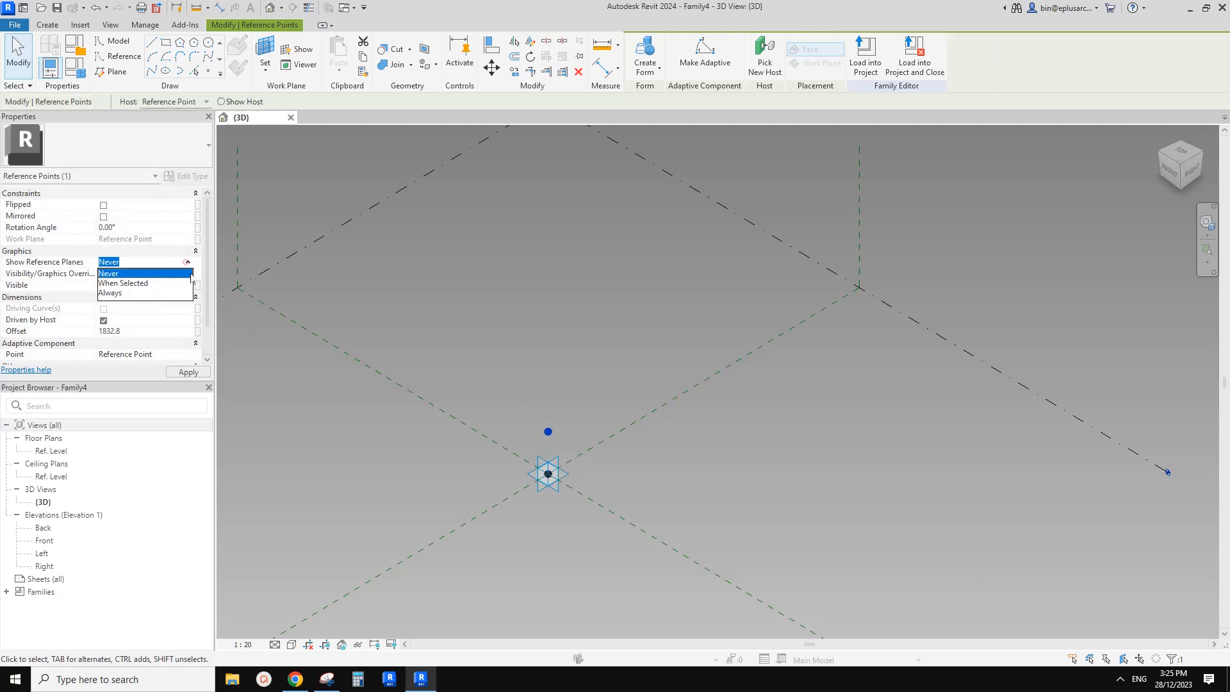
pyautogui.click(117, 293)
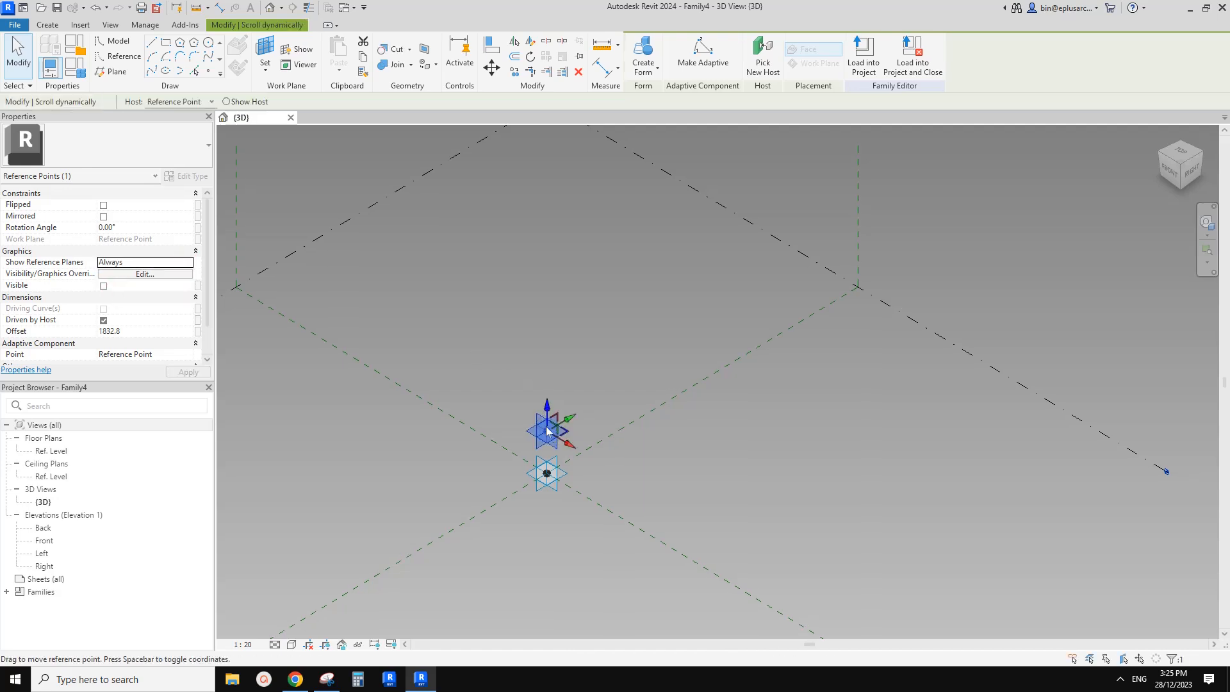
pyautogui.keyDown('shift'); pyautogui.moveTo(567, 398); pyautogui.dragTo(585, 414, button='middle'); pyautogui.keyUp('shift')
pyautogui.scroll(2, 556, 441)
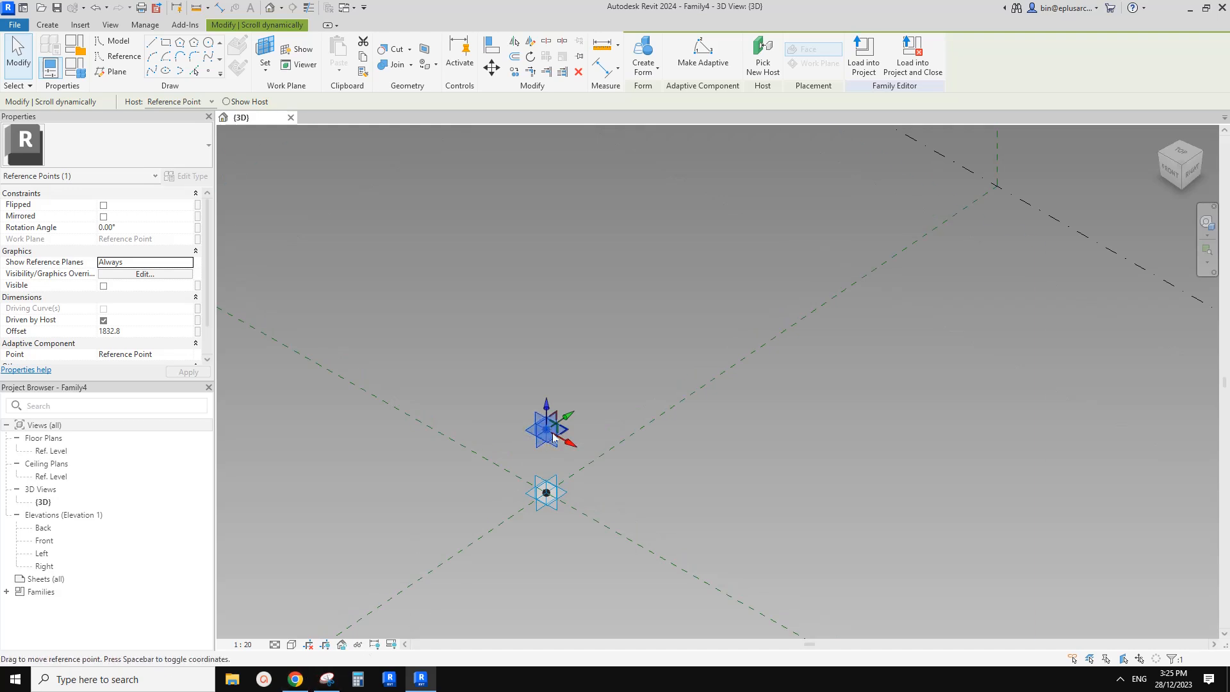
pyautogui.keyDown('shift'); pyautogui.moveTo(541, 429); pyautogui.dragTo(510, 417, button='middle'); pyautogui.keyUp('shift')
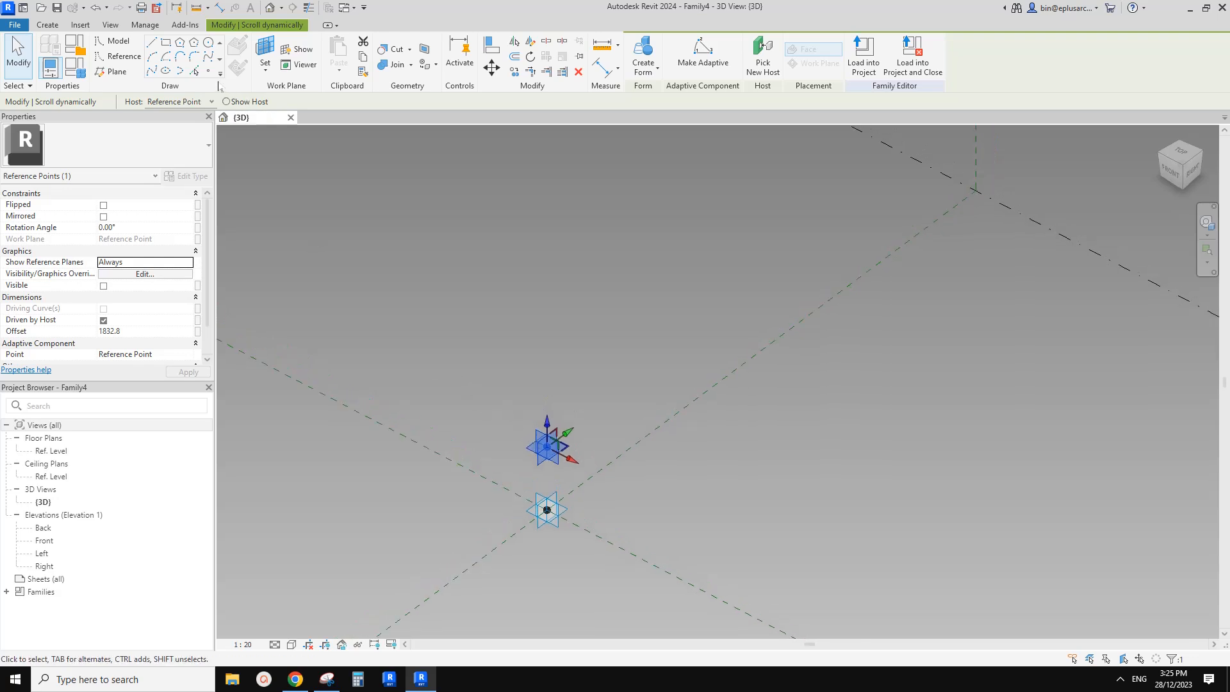
# Place a third reference point hosted on the second reference point's horizontal plane
pyautogui.click(208, 71)
pyautogui.click(264, 64)
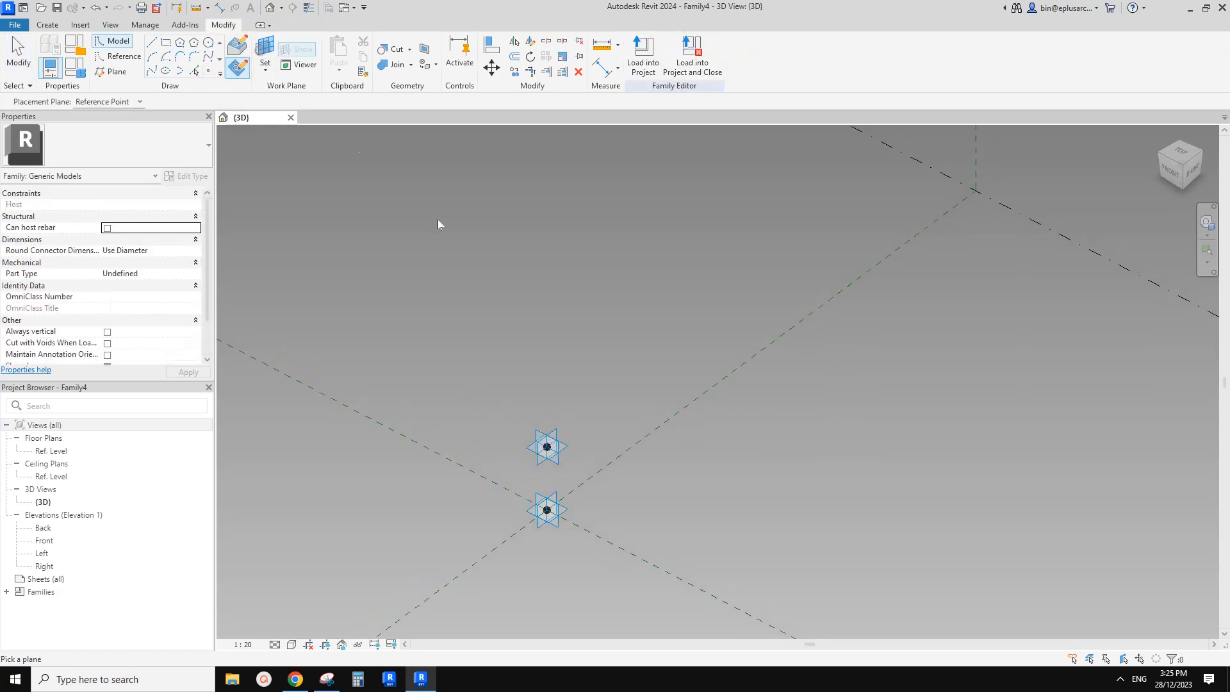
pyautogui.click(566, 445)
pyautogui.click(546, 447)
pyautogui.click(662, 382)
pyautogui.press('Escape')
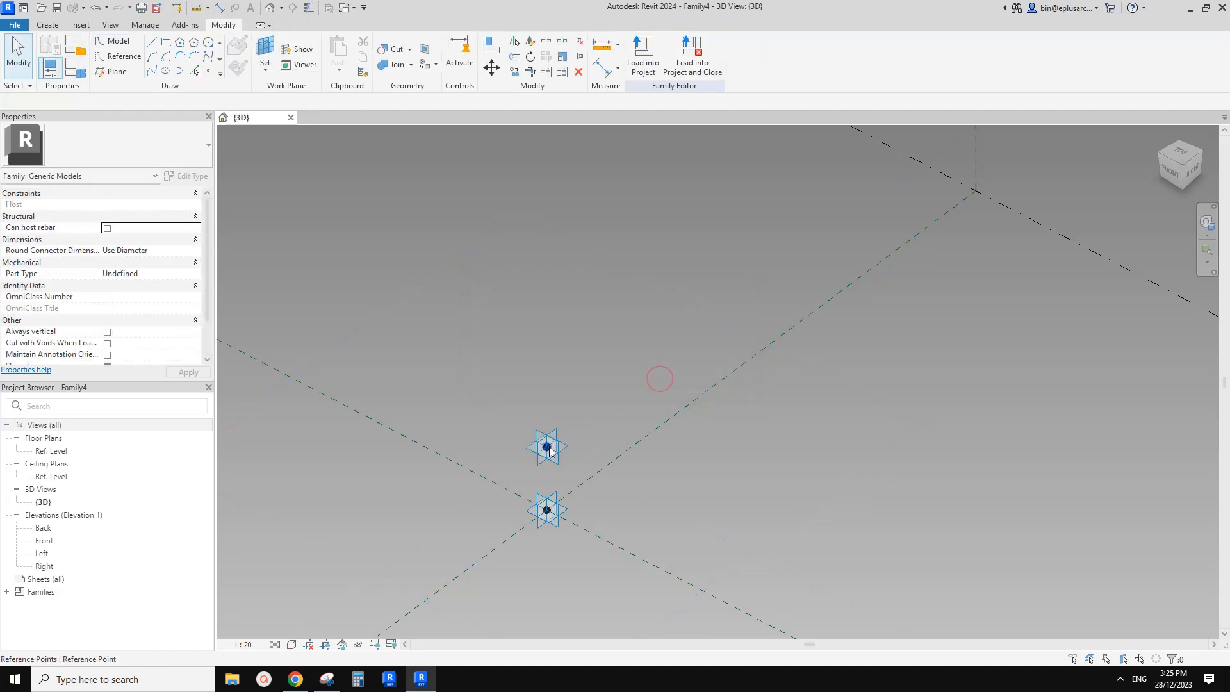
# Set the third reference point's Show Reference Planes to Always and raise the point vertically above the second
pyautogui.click(145, 262)
pyautogui.click(189, 262)
pyautogui.click(110, 292)
pyautogui.moveTo(553, 428); pyautogui.dragTo(553, 396)
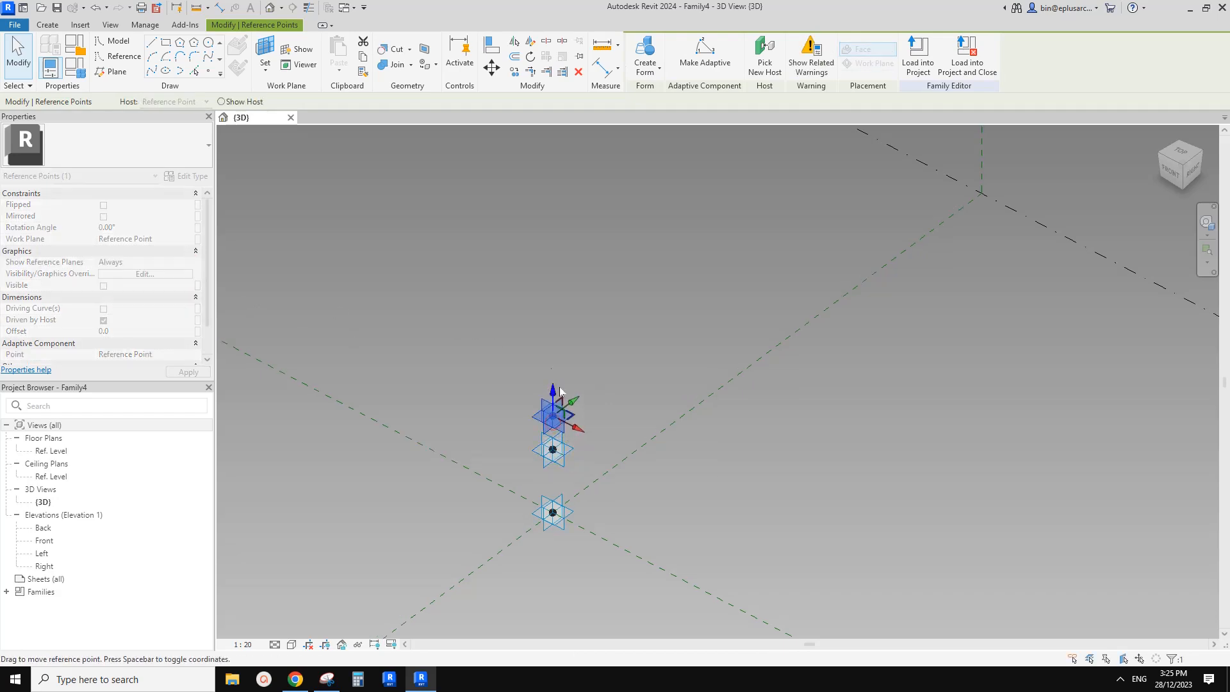
# Add a fourth reference point hosted at an offset of about 962 above the third, with Show Reference Planes set to Always
pyautogui.click(264, 48)
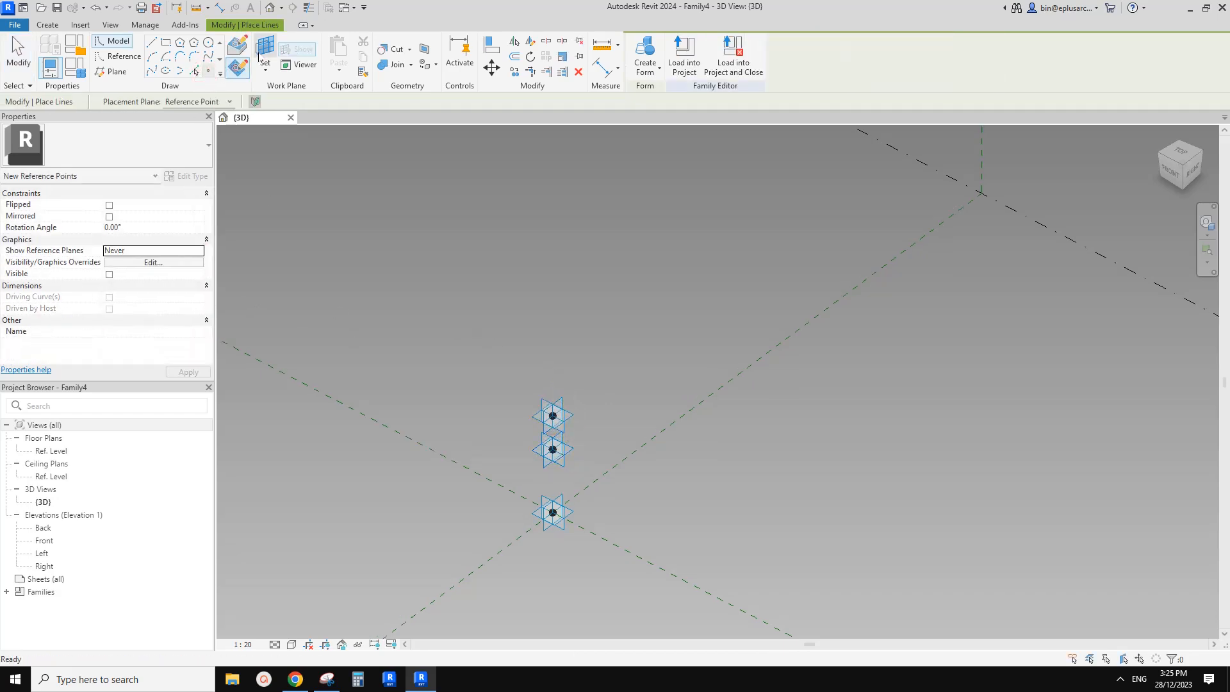
pyautogui.click(576, 416)
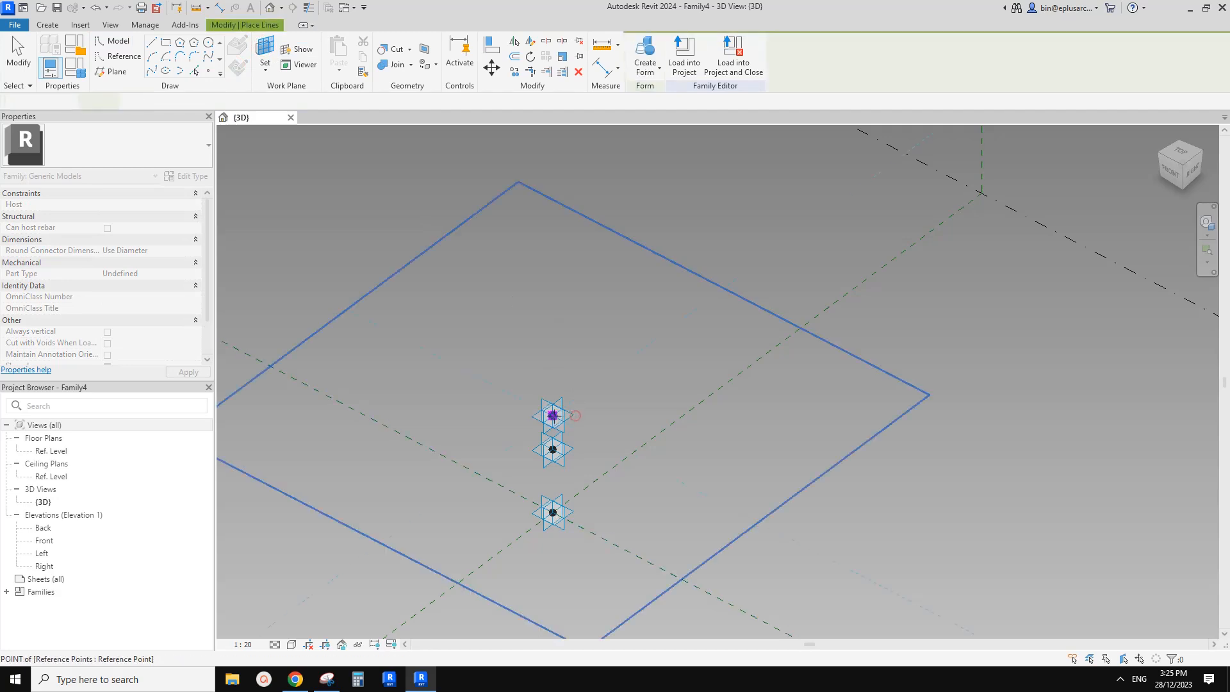
pyautogui.click(574, 416)
pyautogui.click(657, 382)
pyautogui.press('Escape')
pyautogui.click(553, 386)
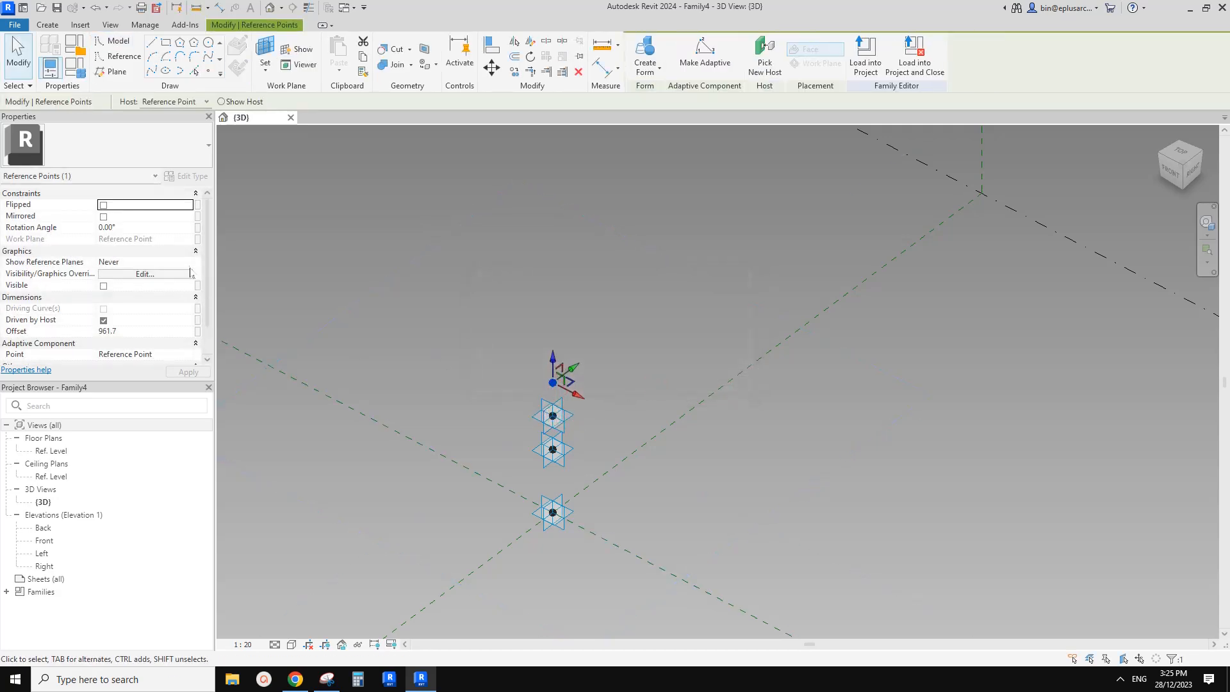
pyautogui.click(145, 262)
pyautogui.click(112, 295)
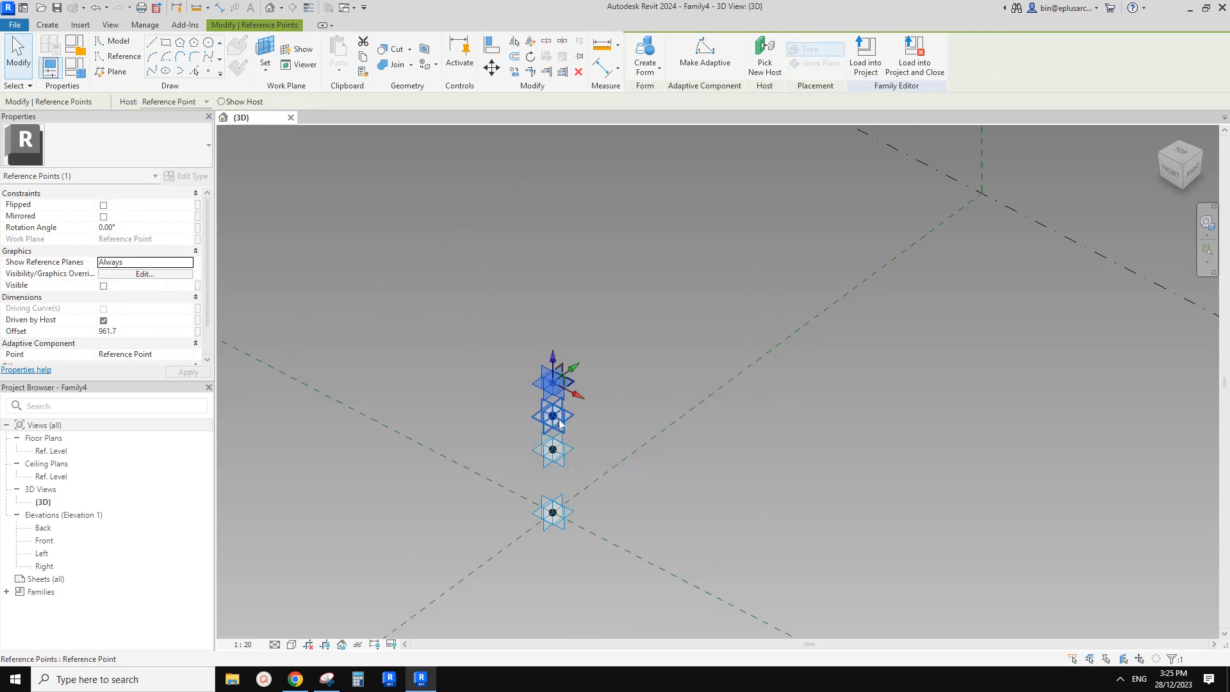
# Add a fifth reference point hosted at an offset of about 1187 above the fourth, with Show Reference Planes set to Always
pyautogui.press('Escape')
pyautogui.press('Return')
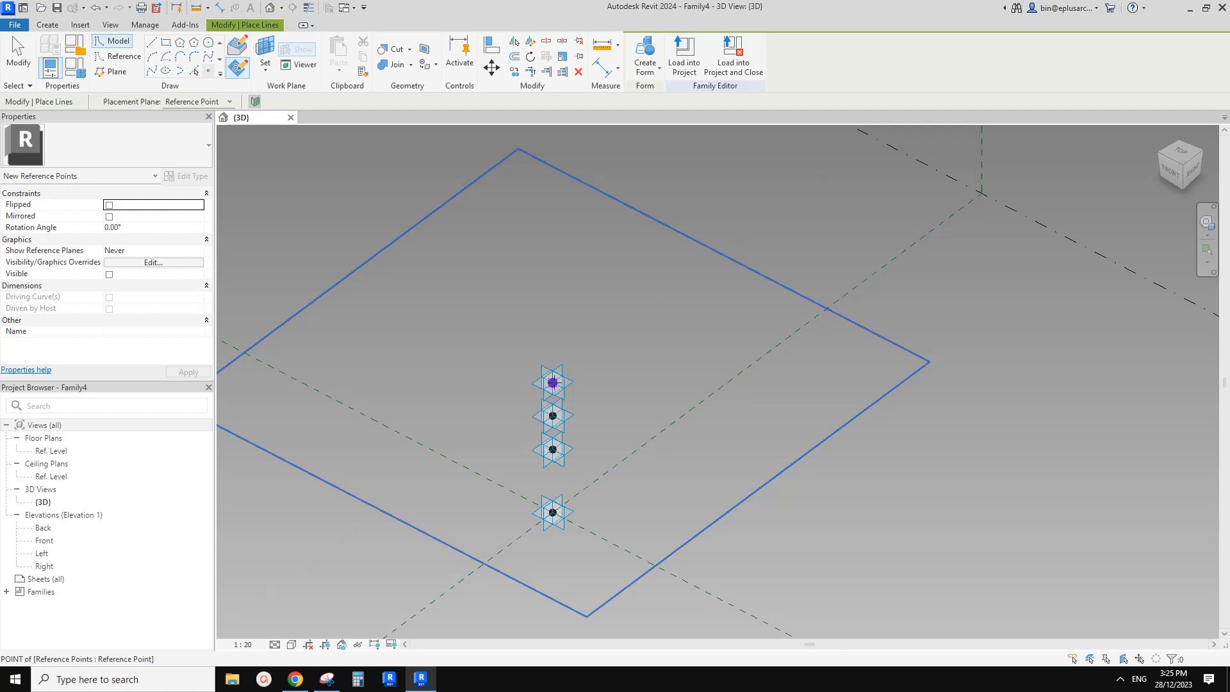
pyautogui.click(552, 382)
pyautogui.click(659, 379)
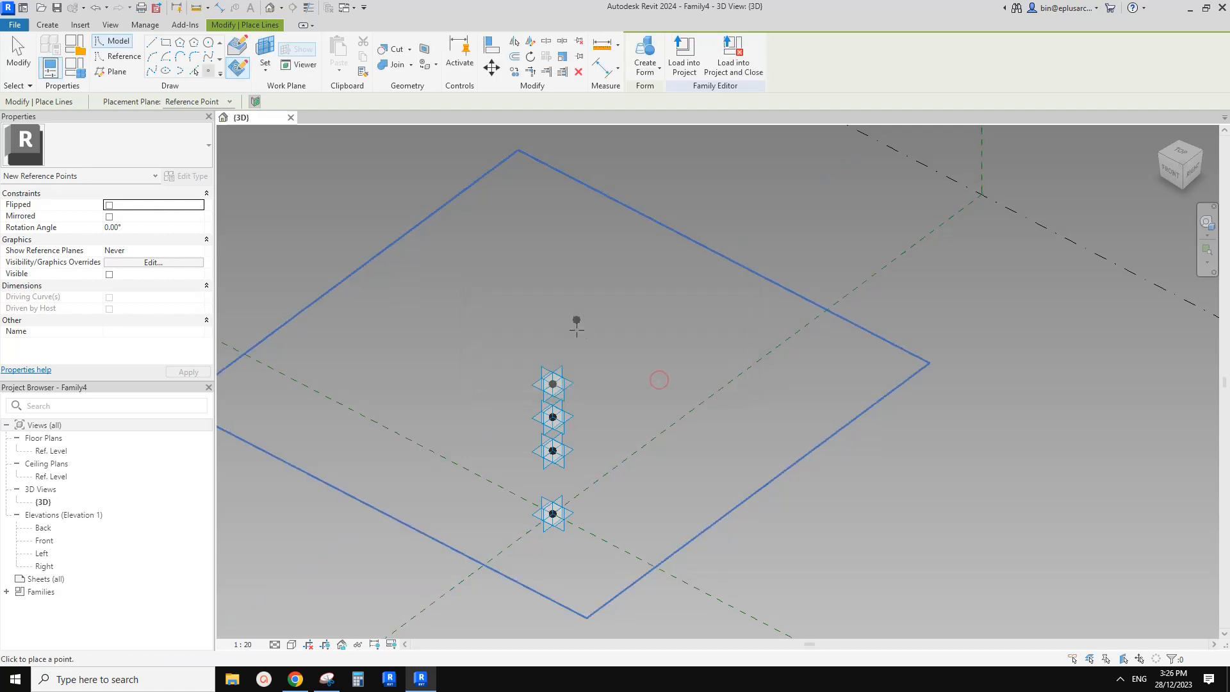
pyautogui.press('Escape')
pyautogui.click(562, 326)
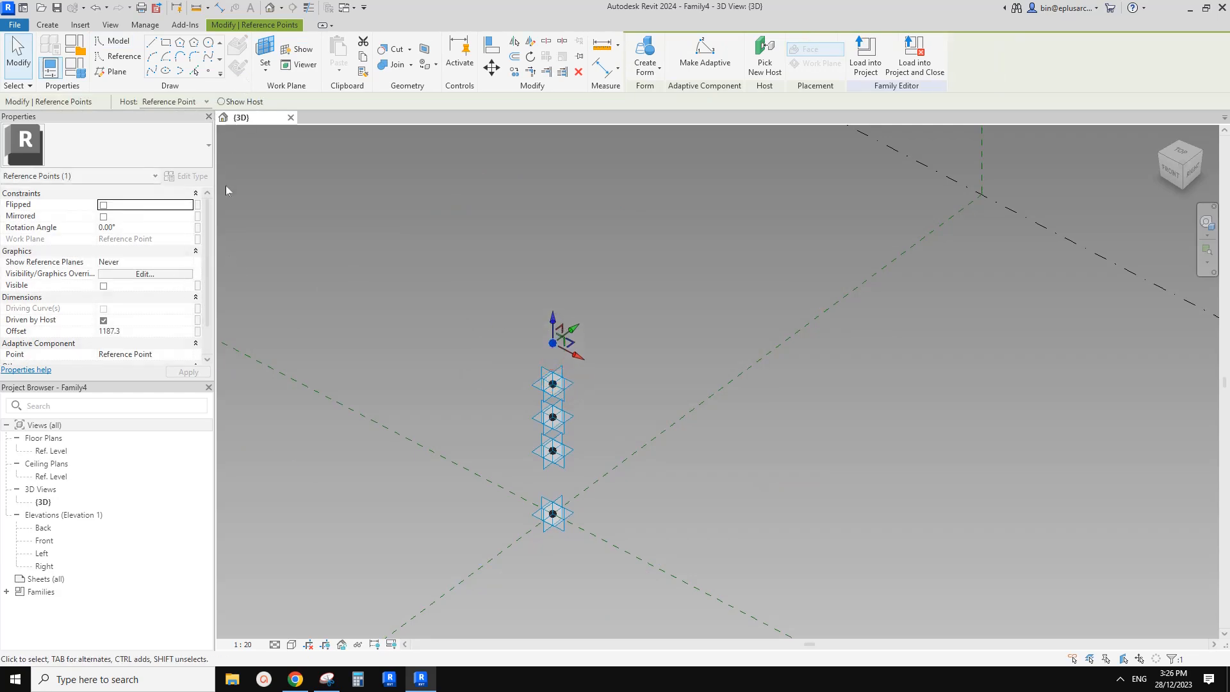
pyautogui.click(189, 262)
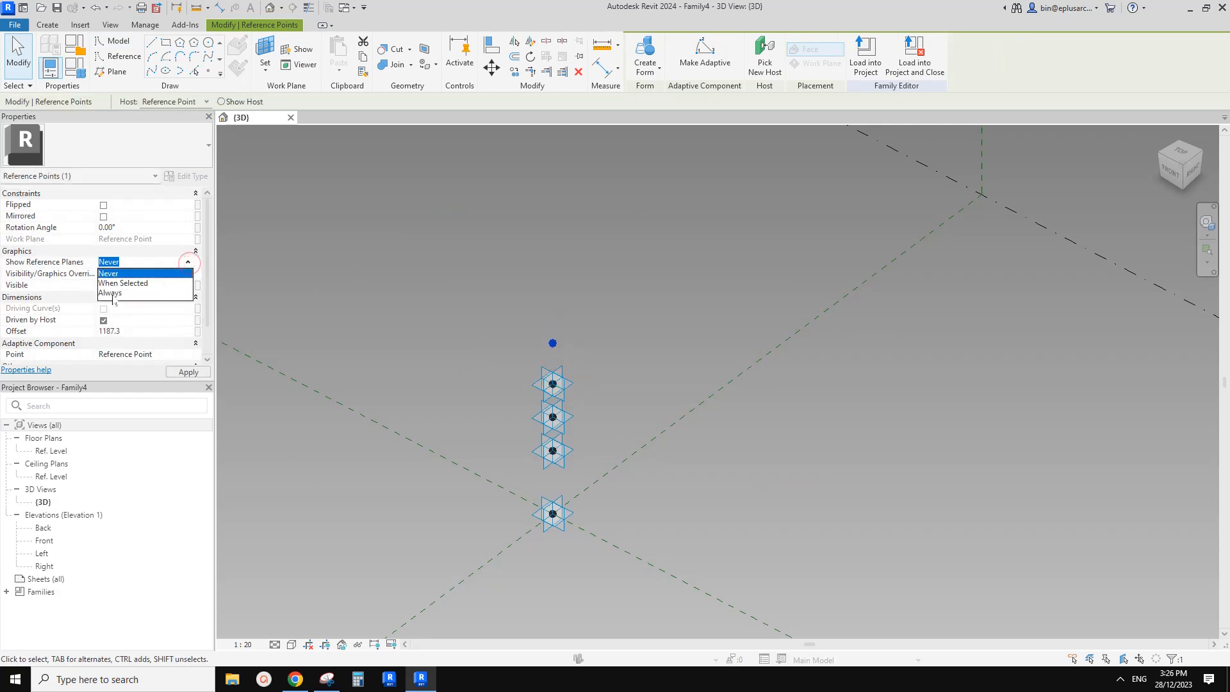
pyautogui.click(112, 294)
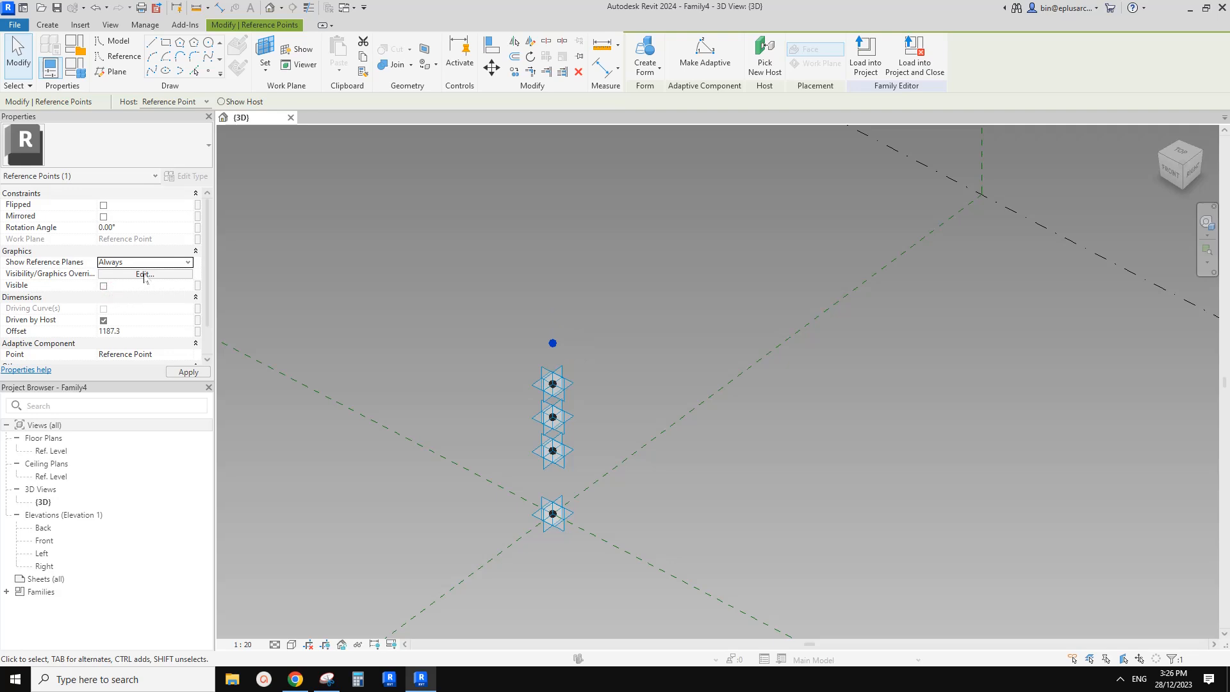
pyautogui.moveTo(576, 339); pyautogui.dragTo(565, 341, button='middle')
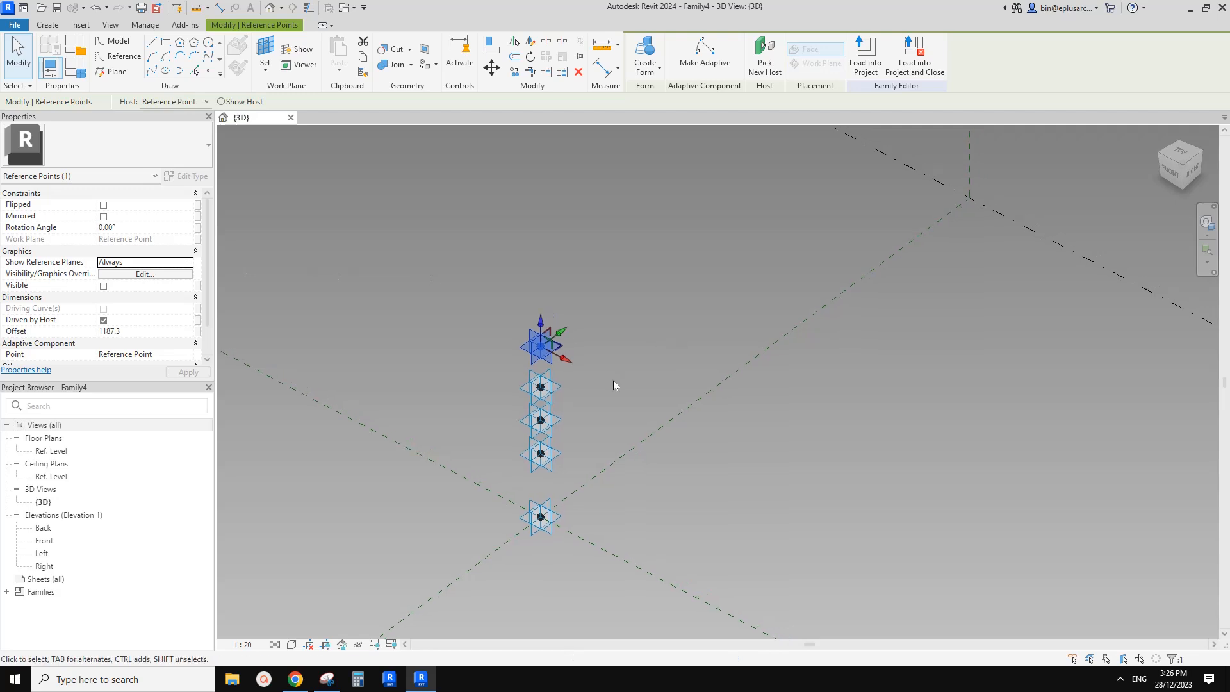
# Adjust the vertical spacing of the stacked points, bringing the second reference point to an offset of about 998
pyautogui.click(613, 381)
pyautogui.scroll(3, 552, 414)
pyautogui.keyDown('shift'); pyautogui.moveTo(551, 413); pyautogui.dragTo(576, 482, button='middle'); pyautogui.keyUp('shift')
pyautogui.click(577, 482)
pyautogui.moveTo(556, 447); pyautogui.dragTo(556, 363)
pyautogui.moveTo(583, 432); pyautogui.dragTo(525, 368, button='middle')
pyautogui.click(562, 512)
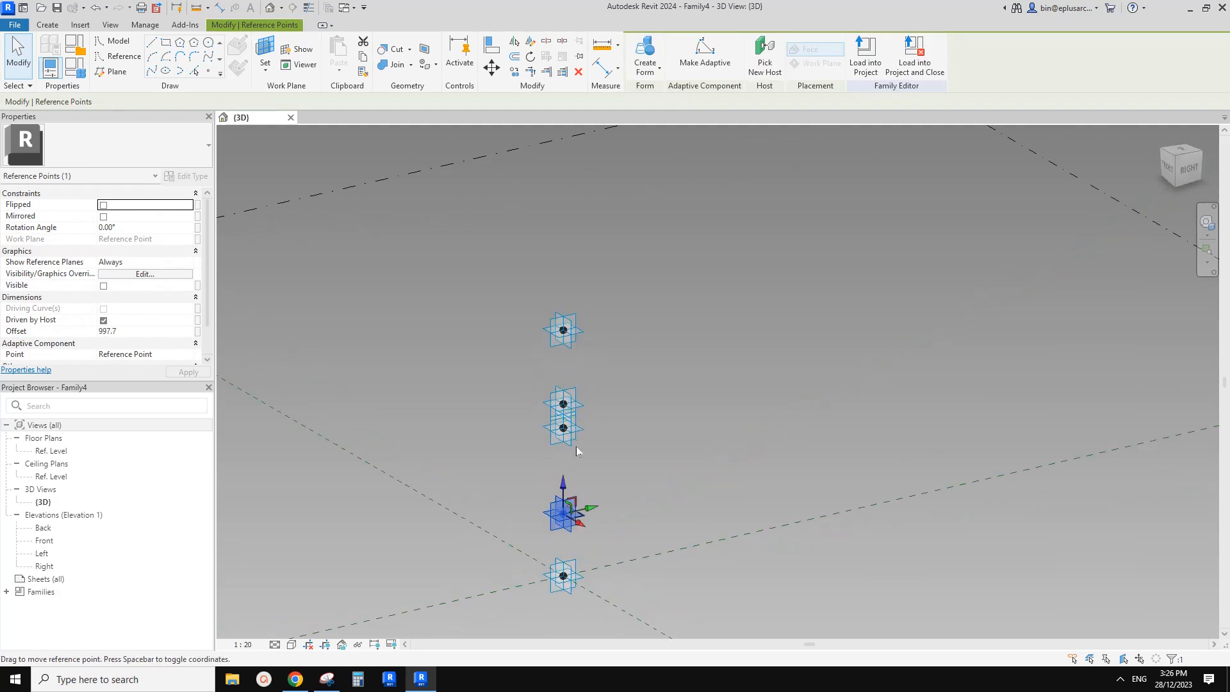
# Lower the third reference point to an offset of about 825 and bring the fifth point closer to the fourth
pyautogui.click(574, 434)
pyautogui.moveTo(563, 398); pyautogui.dragTo(563, 432)
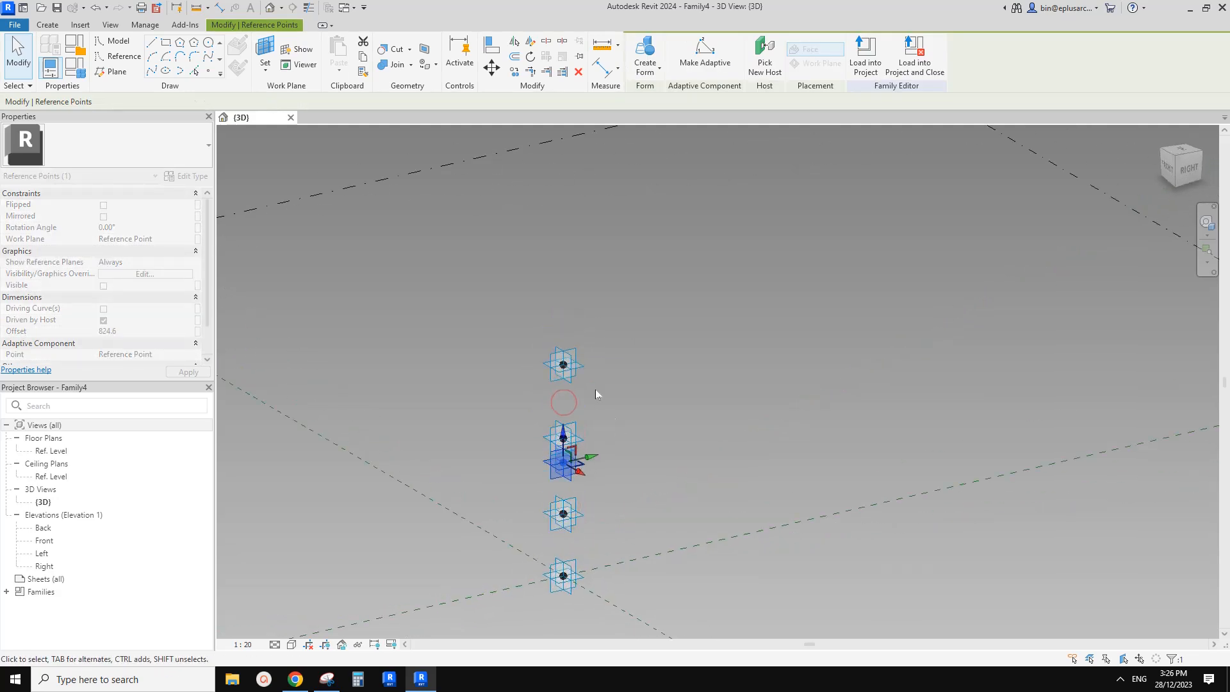
pyautogui.click(570, 370)
pyautogui.moveTo(566, 335); pyautogui.dragTo(571, 355)
pyautogui.click(640, 478)
# Examine the host and offset of the centre reference point and of the second point hosted above it
pyautogui.moveTo(639, 479); pyautogui.dragTo(672, 433, button='middle')
pyautogui.scroll(1, 578, 484)
pyautogui.scroll(1, 578, 487)
pyautogui.click(571, 462)
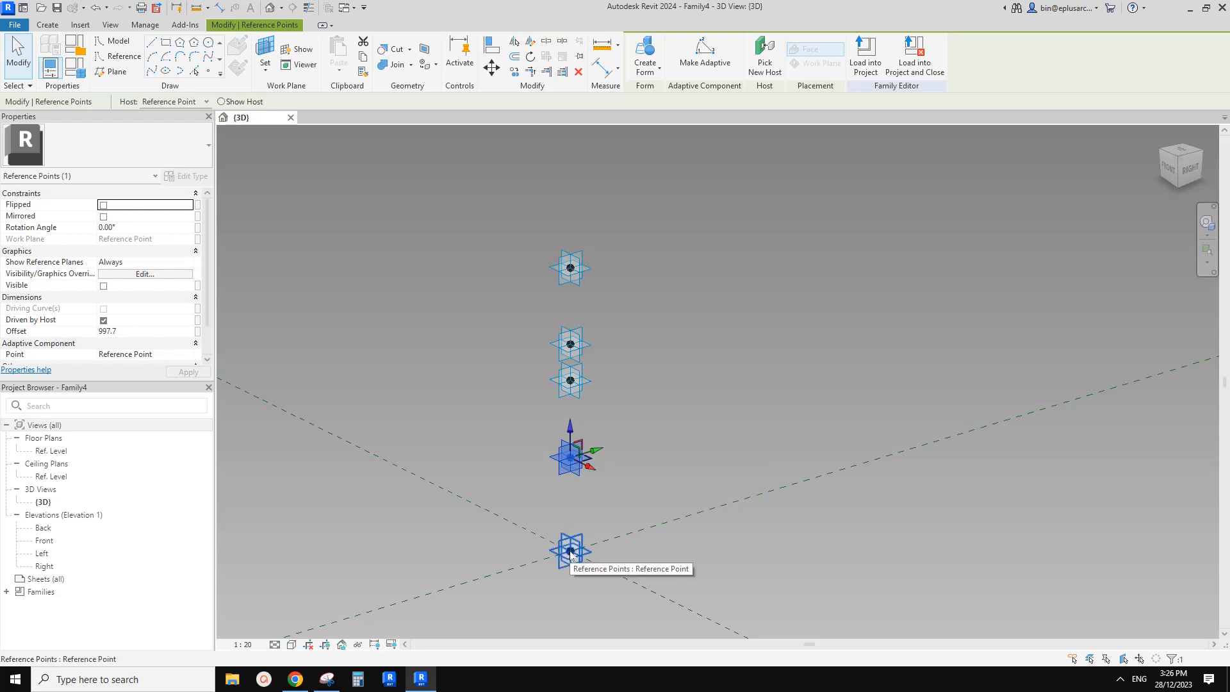
pyautogui.click(614, 554)
pyautogui.click(580, 559)
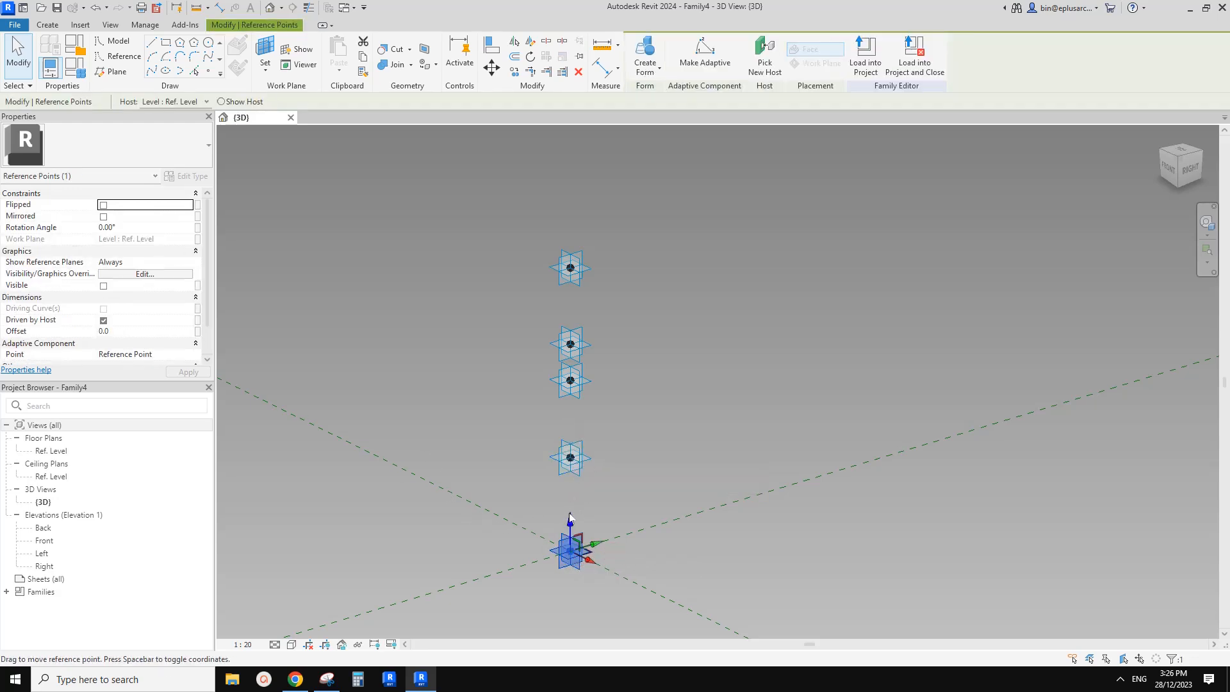
pyautogui.click(639, 555)
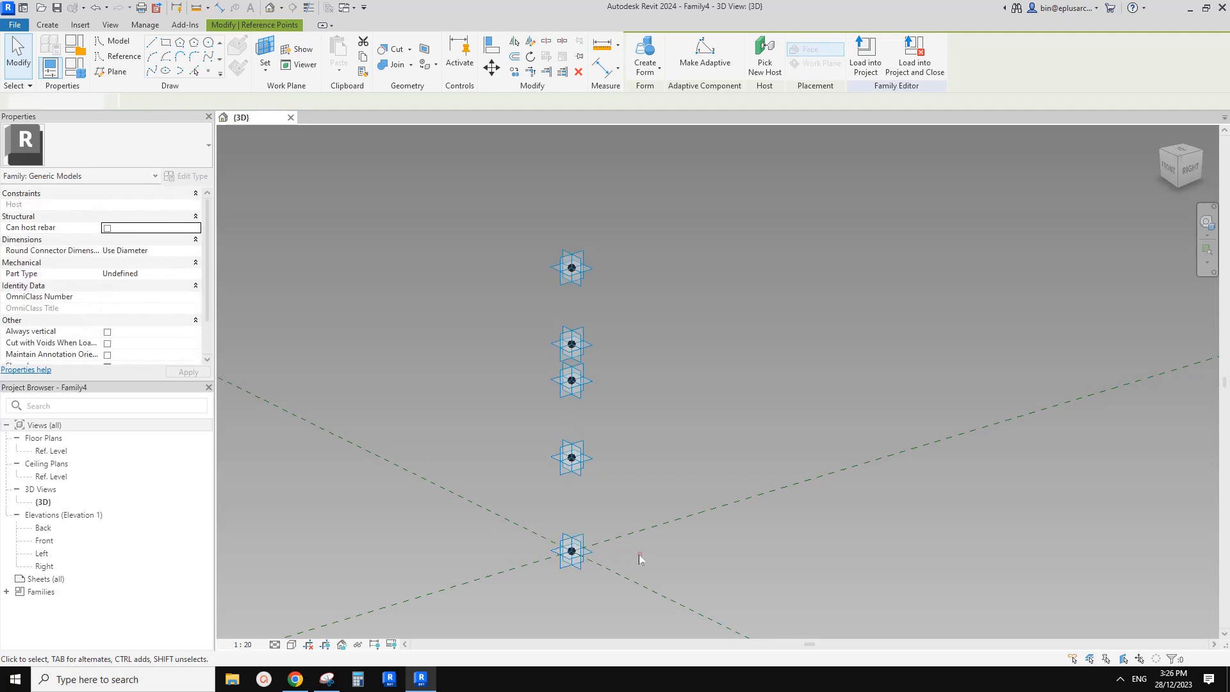
pyautogui.click(579, 563)
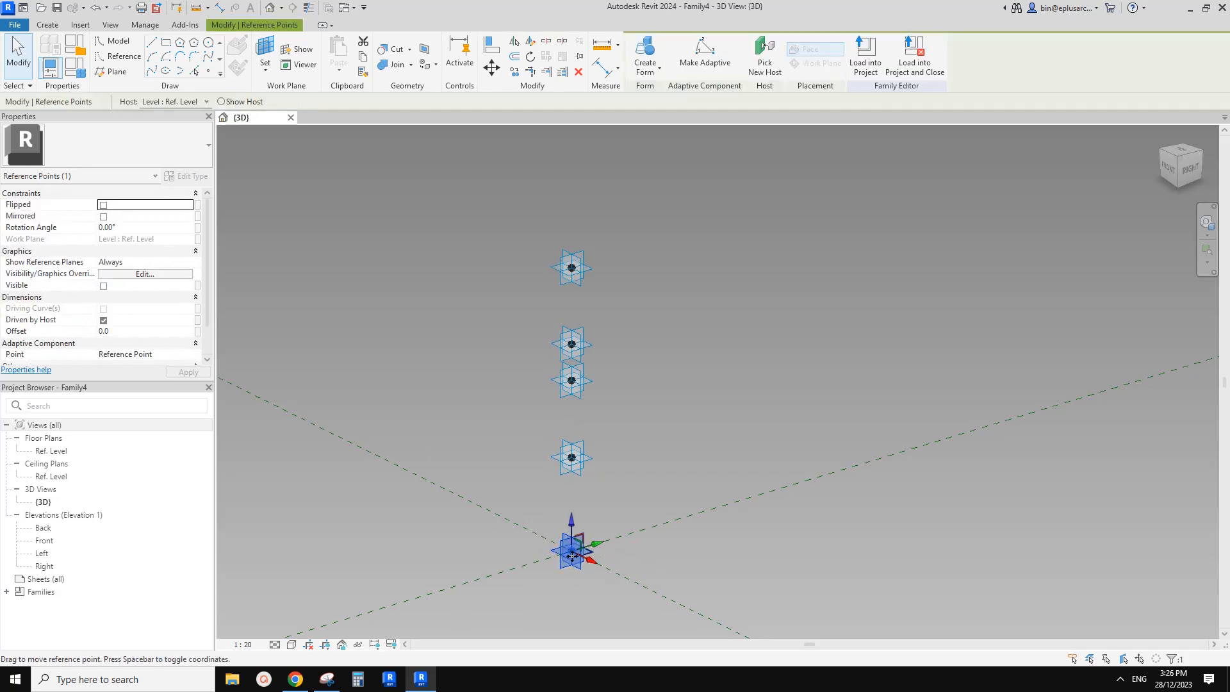
pyautogui.moveTo(581, 540); pyautogui.dragTo(589, 535, button='middle')
pyautogui.click(552, 498)
pyautogui.click(585, 459)
pyautogui.keyDown('shift'); pyautogui.moveTo(604, 475); pyautogui.dragTo(622, 489, button='middle'); pyautogui.keyUp('shift')
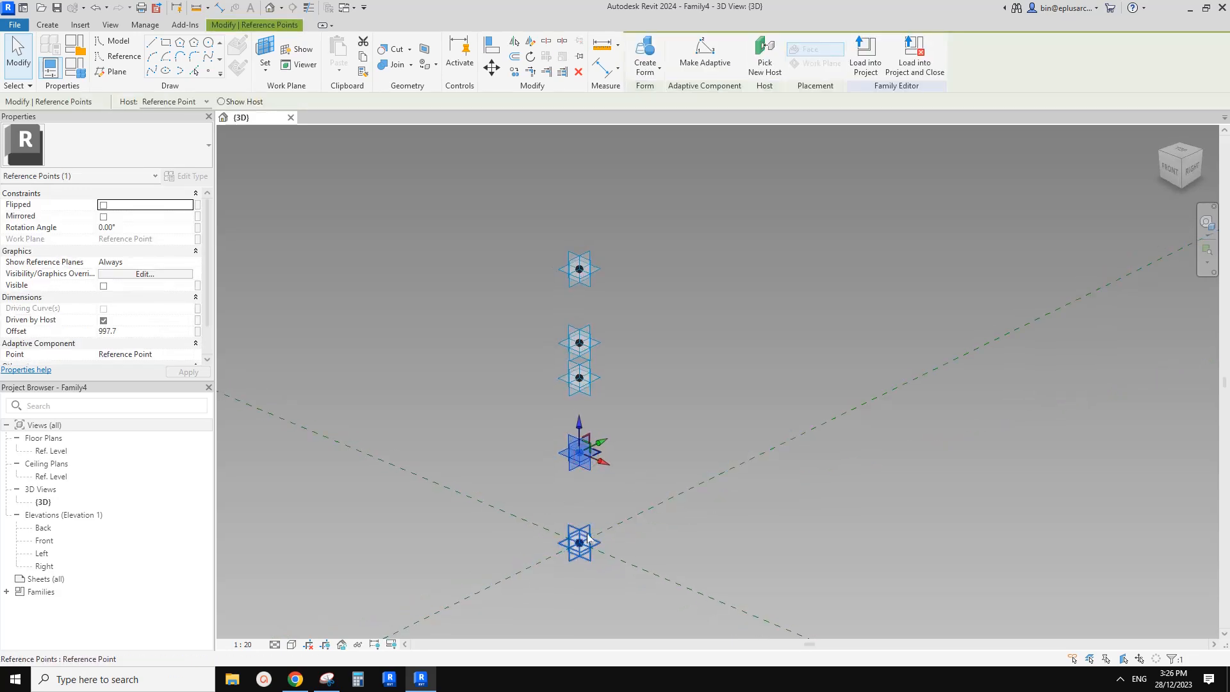
pyautogui.click(613, 535)
pyautogui.click(592, 547)
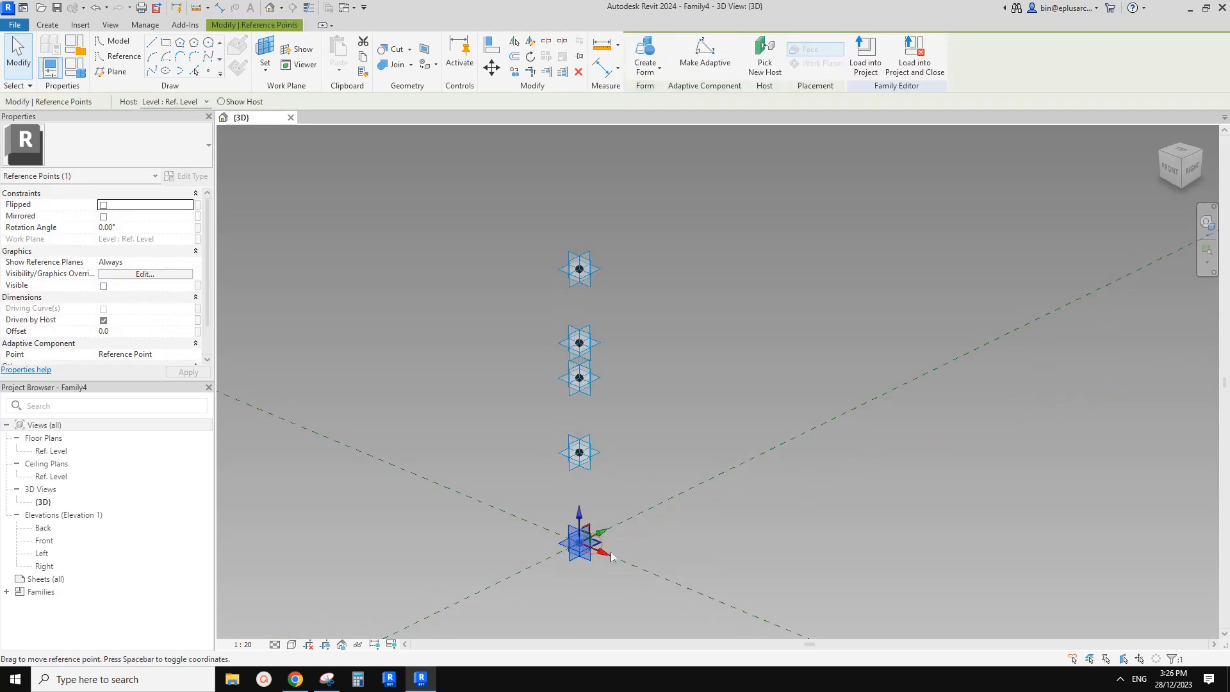
pyautogui.click(590, 472)
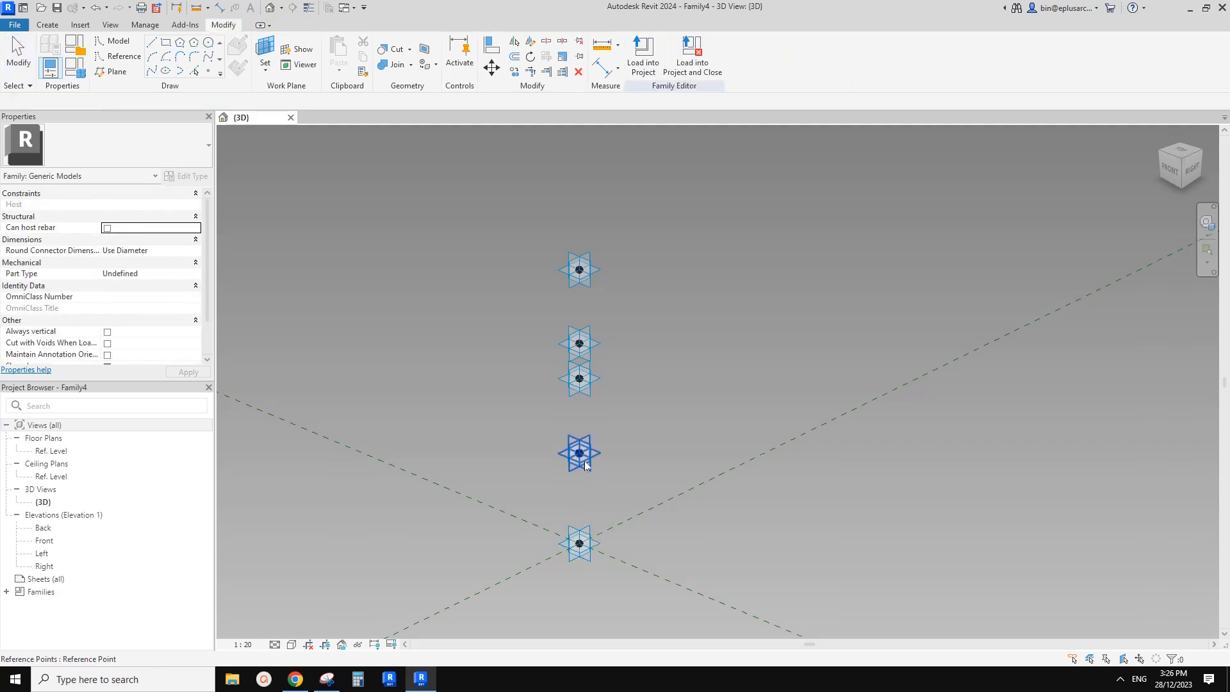
pyautogui.click(580, 455)
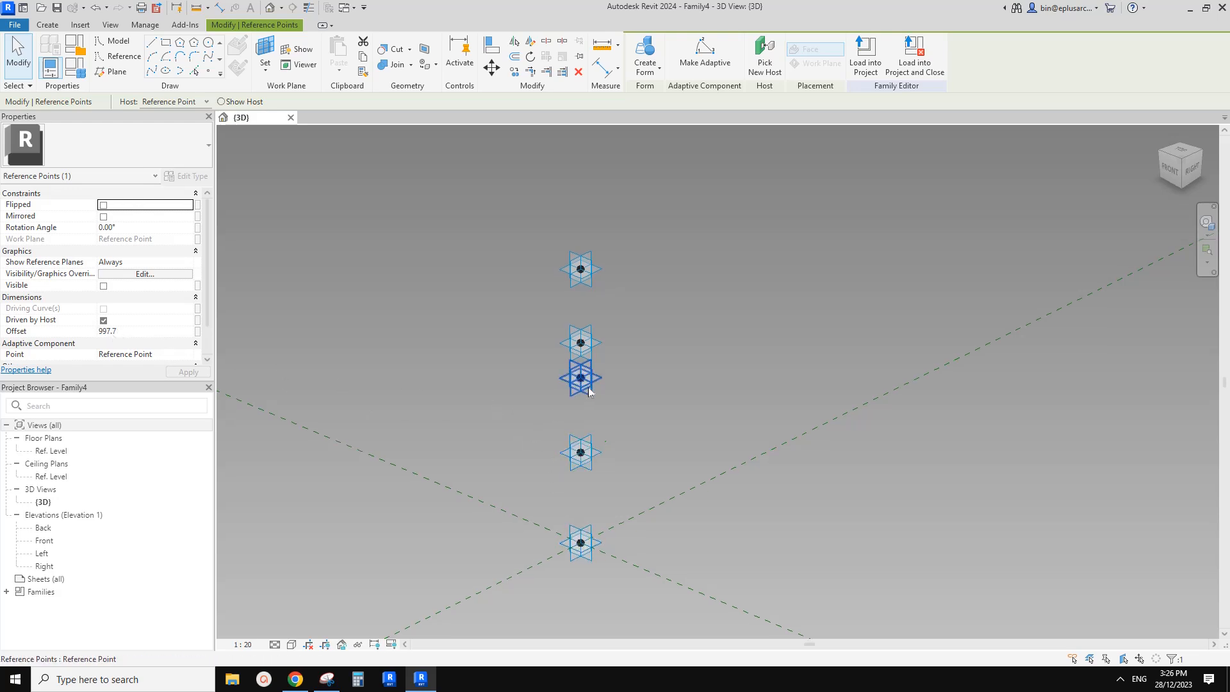
pyautogui.press('Escape')
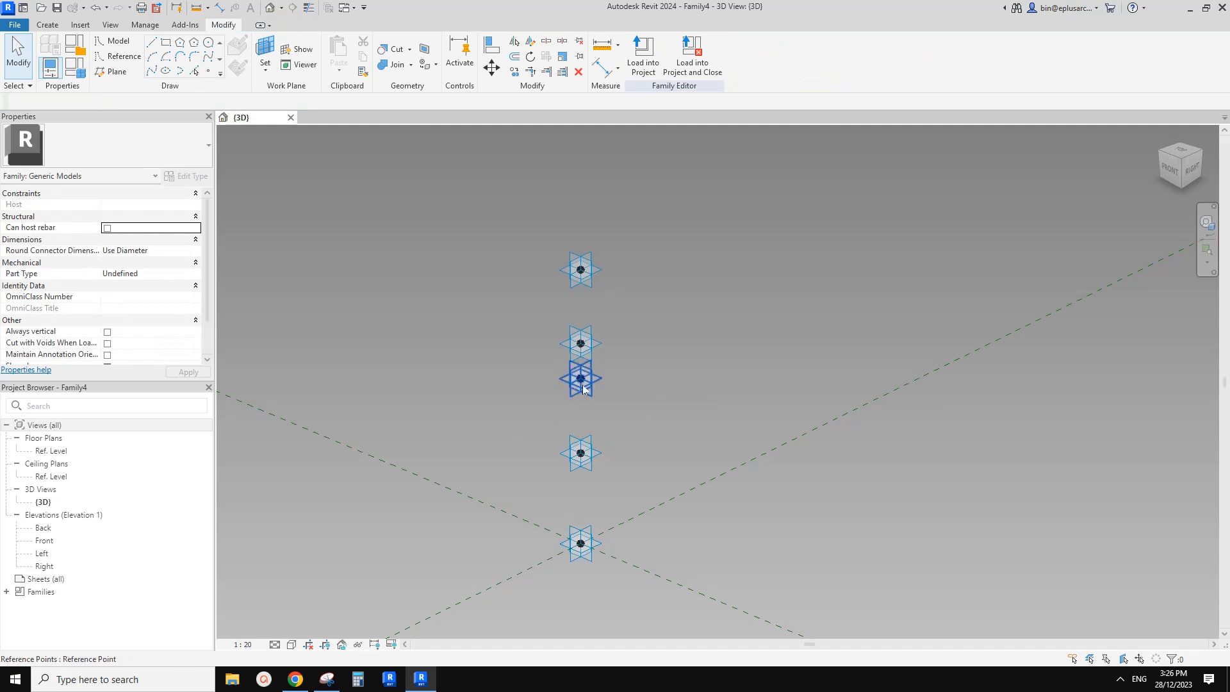
# Associate the third reference point's Offset with a new type family parameter named h1
pyautogui.click(580, 381)
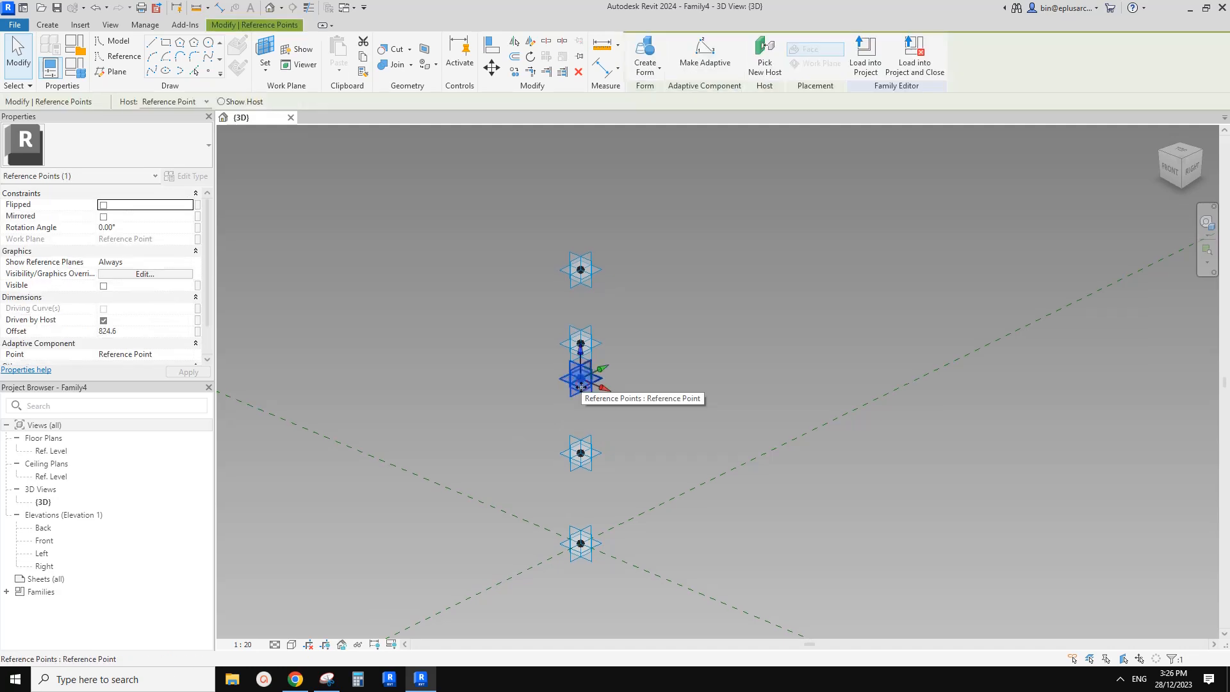
pyautogui.click(197, 332)
pyautogui.write('h1')
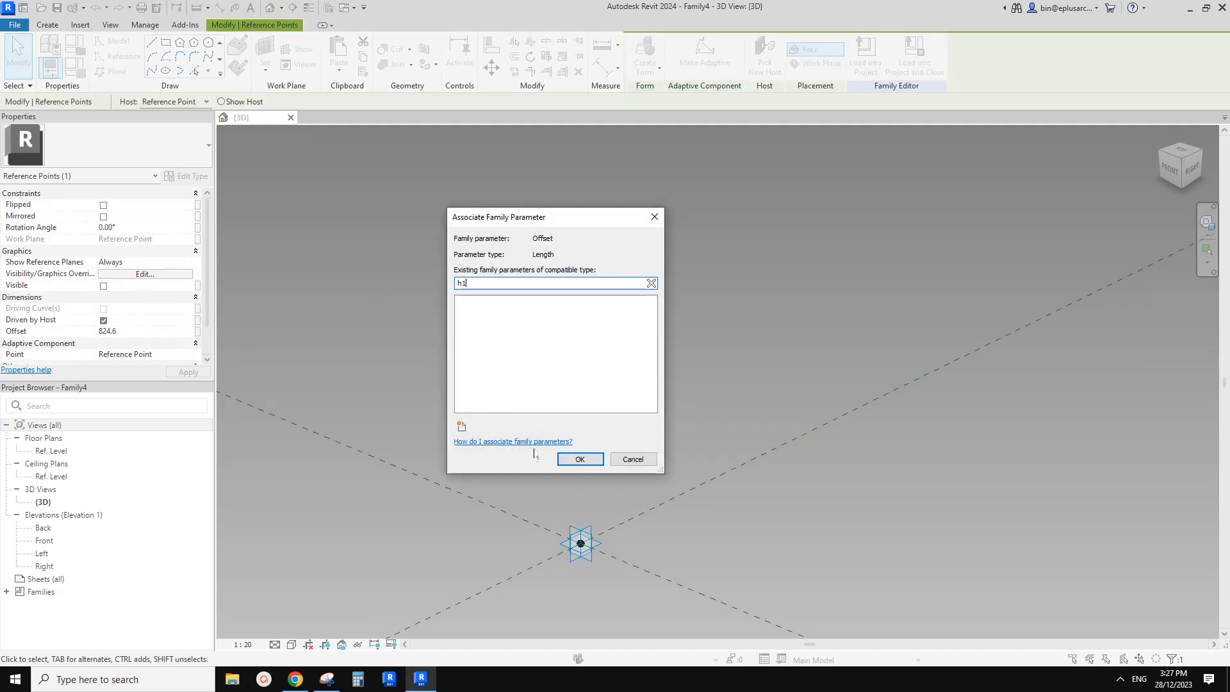
pyautogui.click(464, 426)
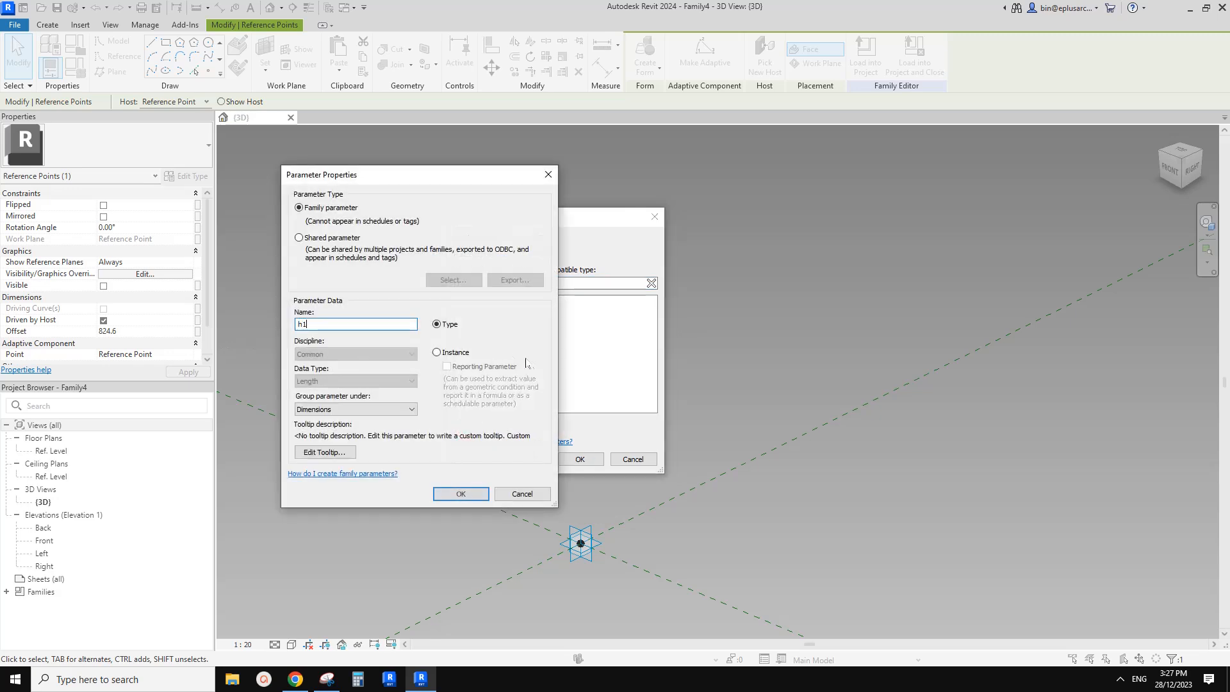
pyautogui.click(460, 493)
pyautogui.click(580, 459)
pyautogui.click(647, 412)
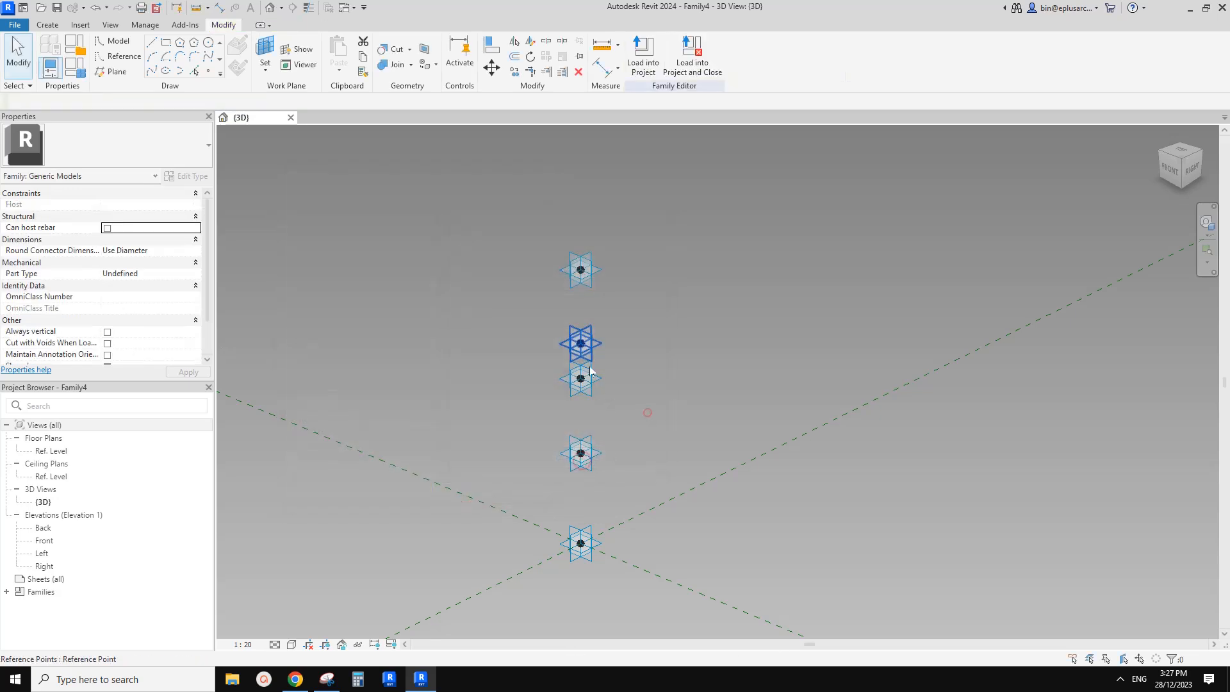
# Associate the fourth reference point's Offset with another new type family parameter grouped under Dimensions
pyautogui.click(587, 346)
pyautogui.click(197, 332)
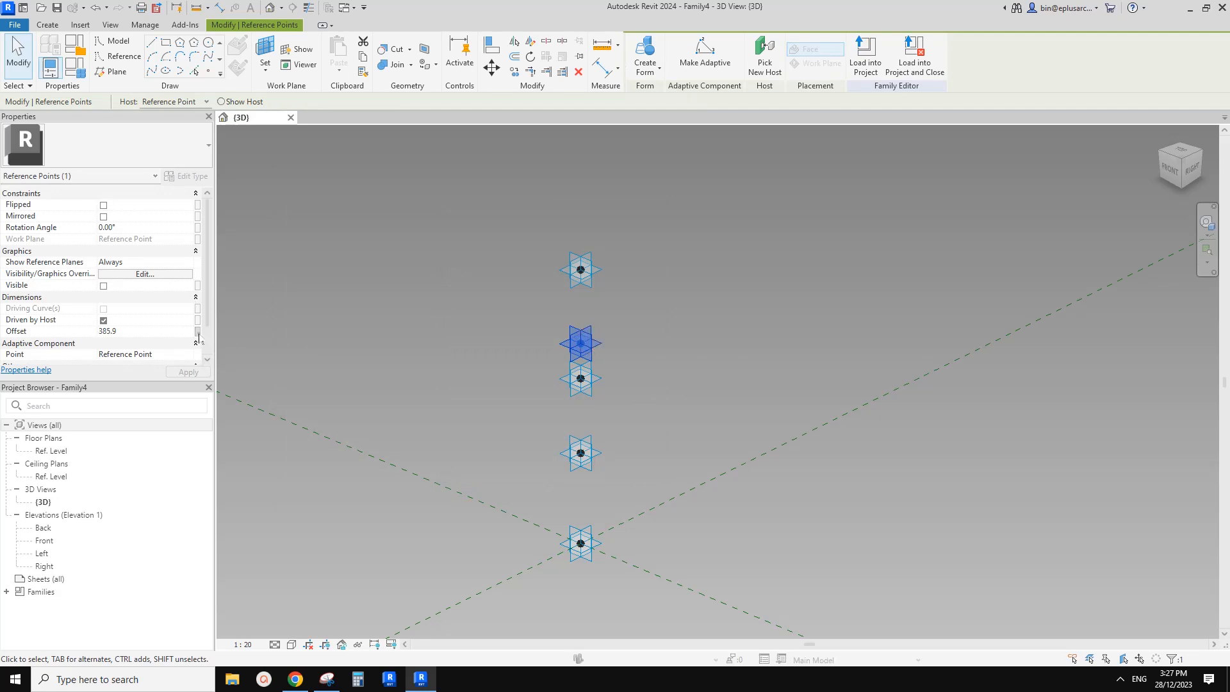
pyautogui.click(462, 426)
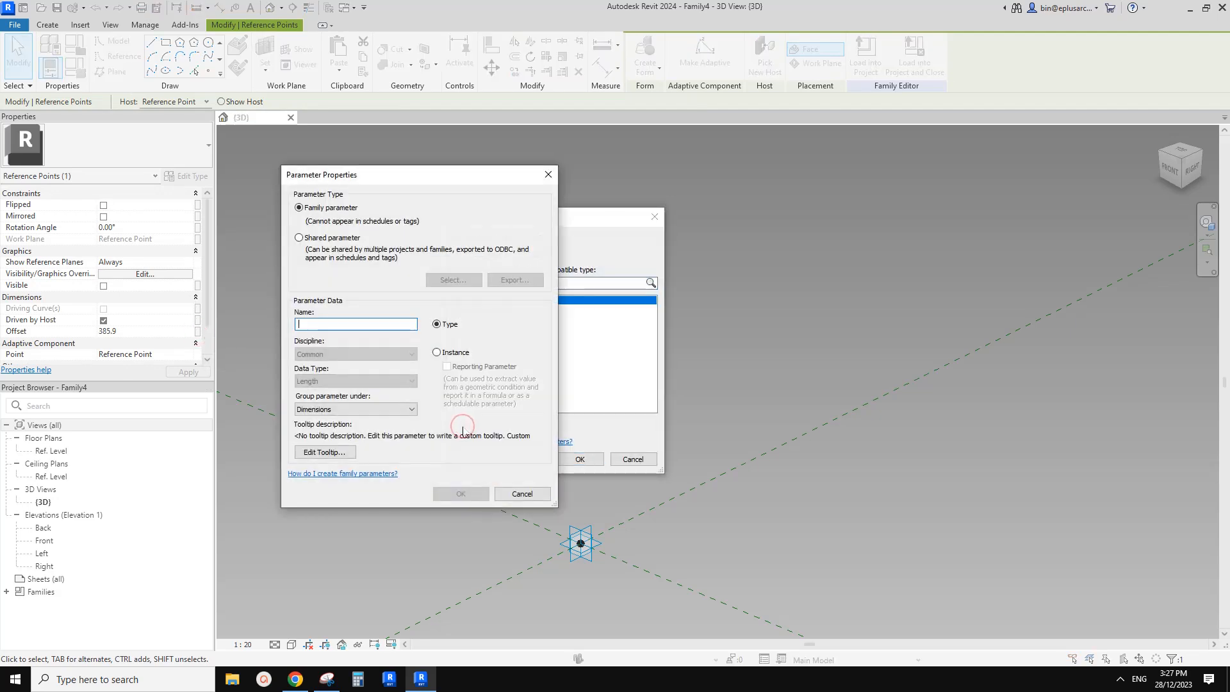
pyautogui.click(460, 494)
pyautogui.click(579, 458)
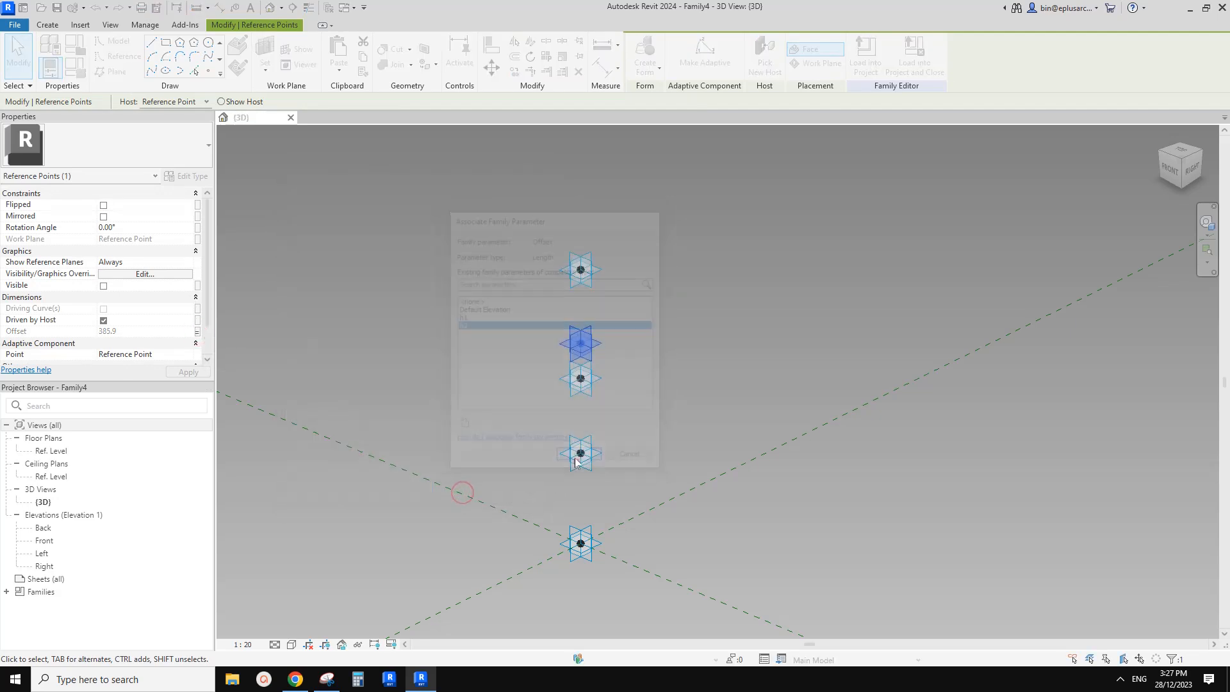
# Try to associate the topmost reference point's Offset with a new family parameter named h3
pyautogui.click(198, 331)
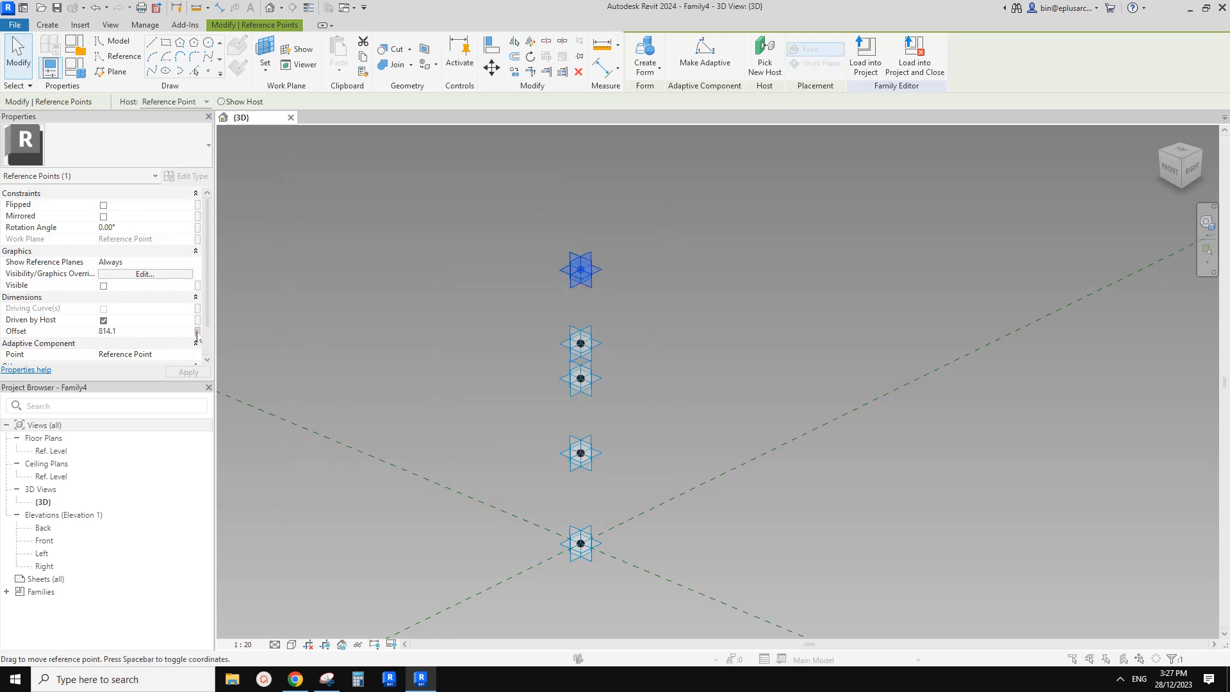
pyautogui.write('h3')
pyautogui.click(579, 459)
pyautogui.click(528, 441)
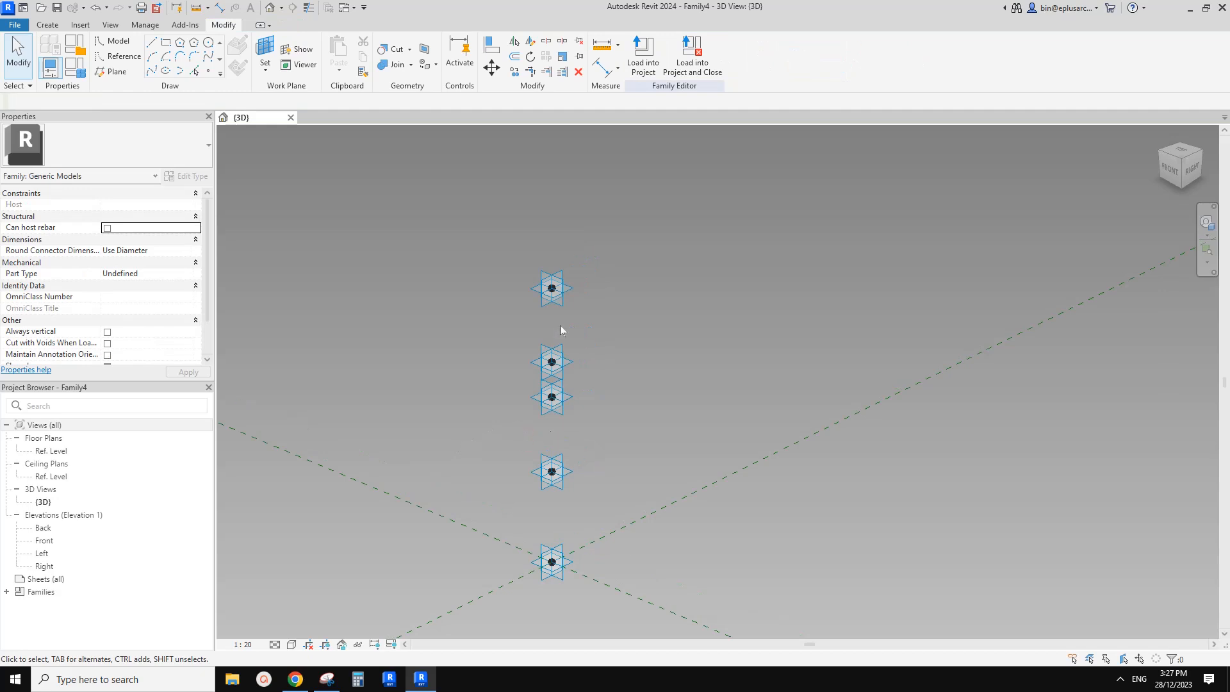
# Lower the topmost reference point to an offset of about 623 and the third point from the bottom to about 660
pyautogui.click(559, 294)
pyautogui.scroll(1, 559, 294)
pyautogui.moveTo(551, 256); pyautogui.dragTo(552, 378)
pyautogui.scroll(-2, 557, 303)
pyautogui.scroll(1, 558, 397)
pyautogui.click(558, 399)
pyautogui.click(613, 399)
pyautogui.keyDown('shift'); pyautogui.moveTo(616, 410); pyautogui.dragTo(595, 453, button='middle'); pyautogui.keyUp('shift')
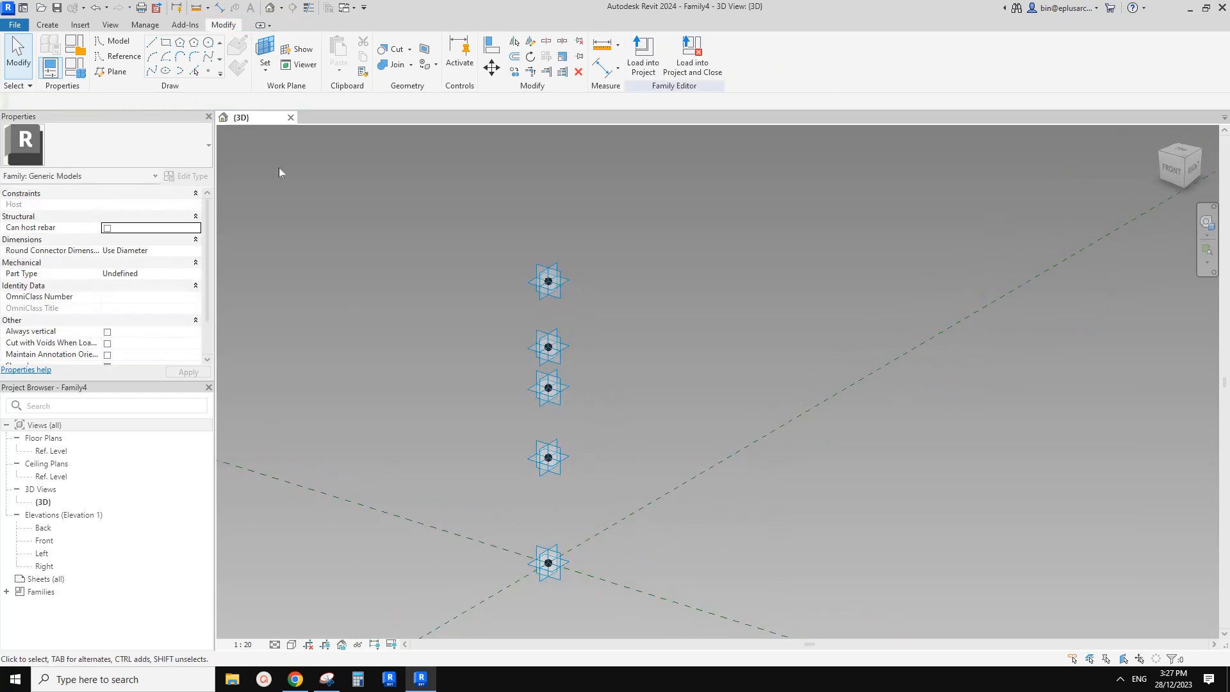
# Draw a reference-line circle with a radius of about 1040 on the horizontal plane of the second reference point, centred on it
pyautogui.click(122, 57)
pyautogui.click(208, 42)
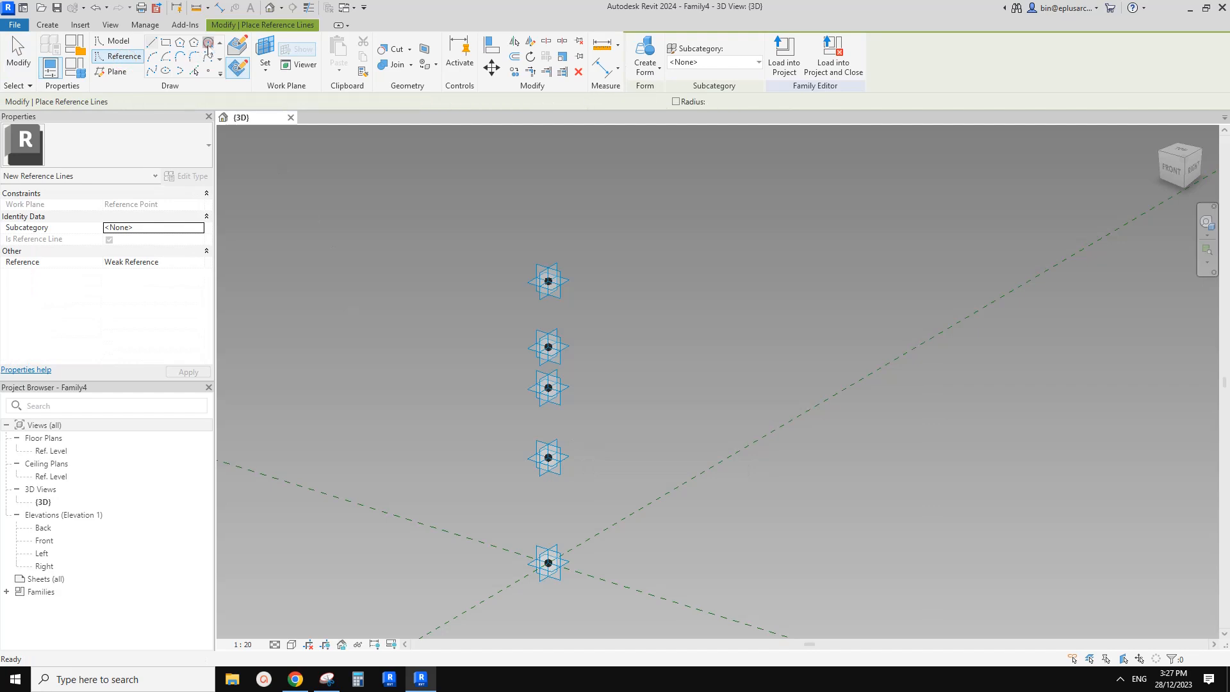
pyautogui.click(266, 54)
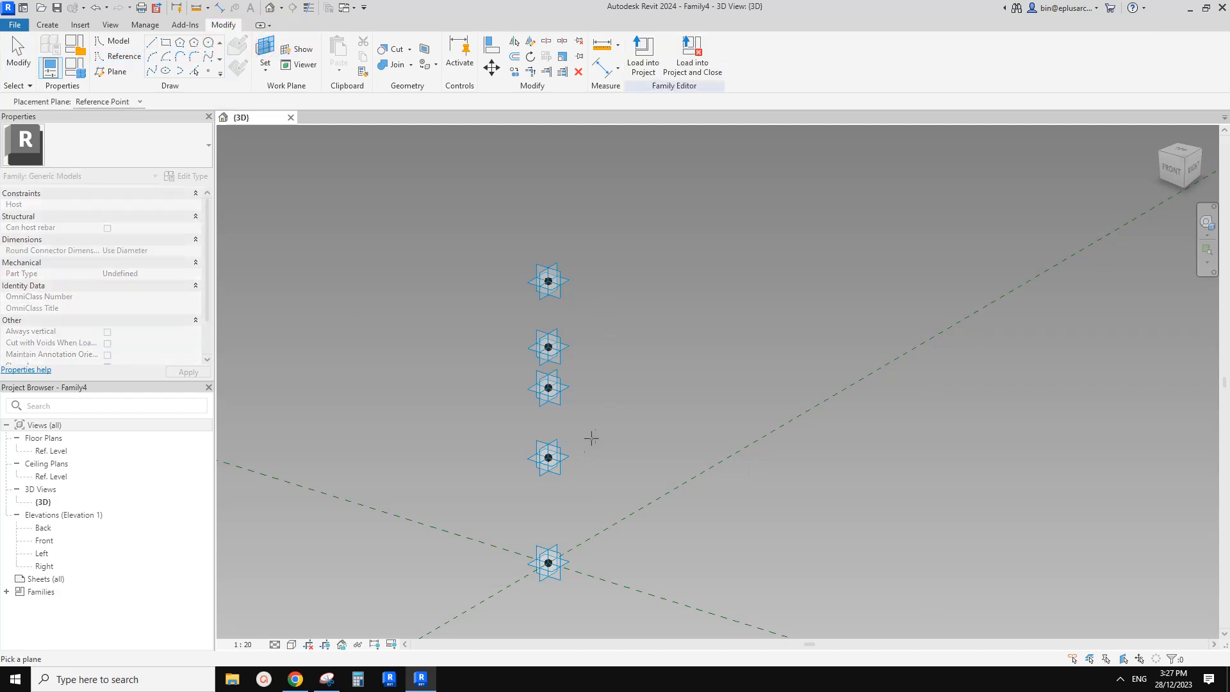
pyautogui.keyDown('shift'); pyautogui.moveTo(584, 432); pyautogui.dragTo(582, 459, button='middle'); pyautogui.keyUp('shift')
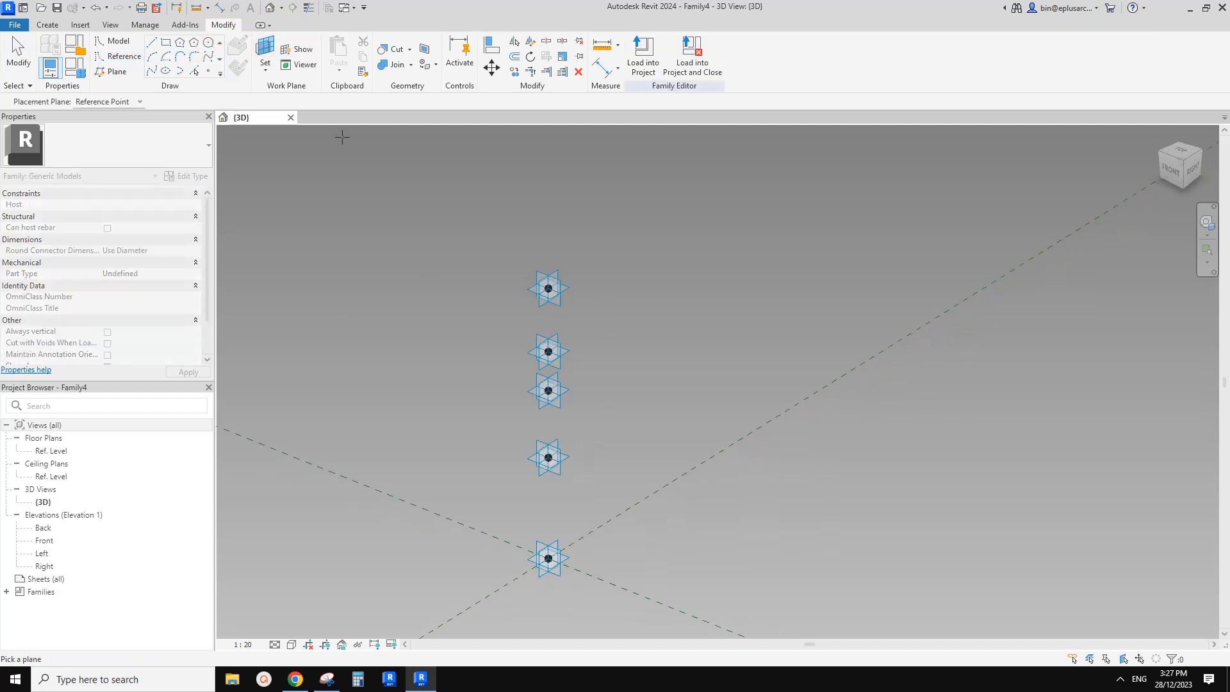
pyautogui.click(119, 57)
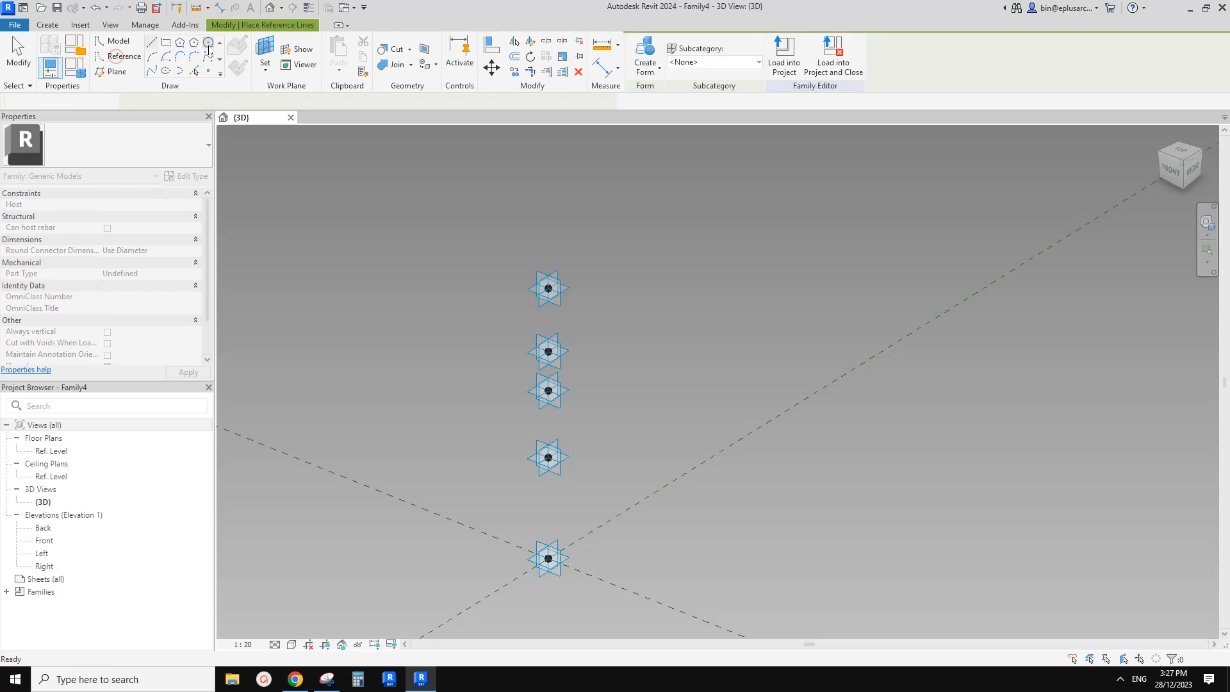
pyautogui.click(263, 57)
pyautogui.click(570, 457)
pyautogui.click(549, 457)
pyautogui.click(666, 441)
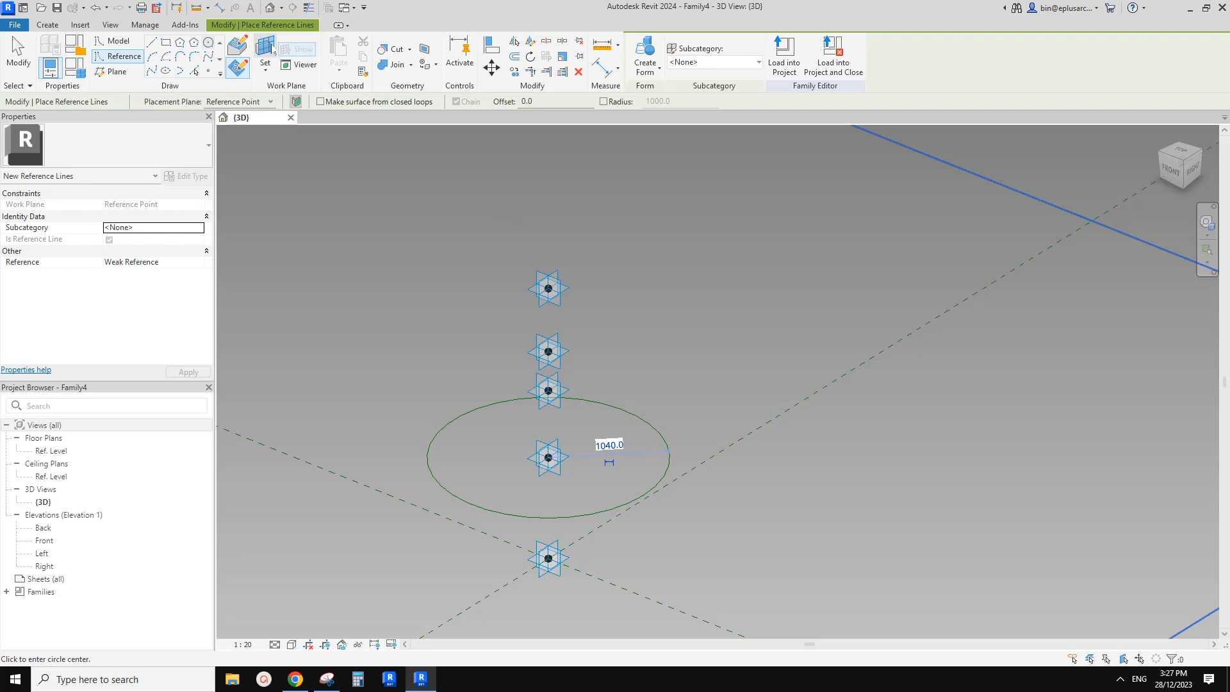
# Draw a reference-line circle with a radius of about 1280 centred on the third reference point
pyautogui.click(548, 390)
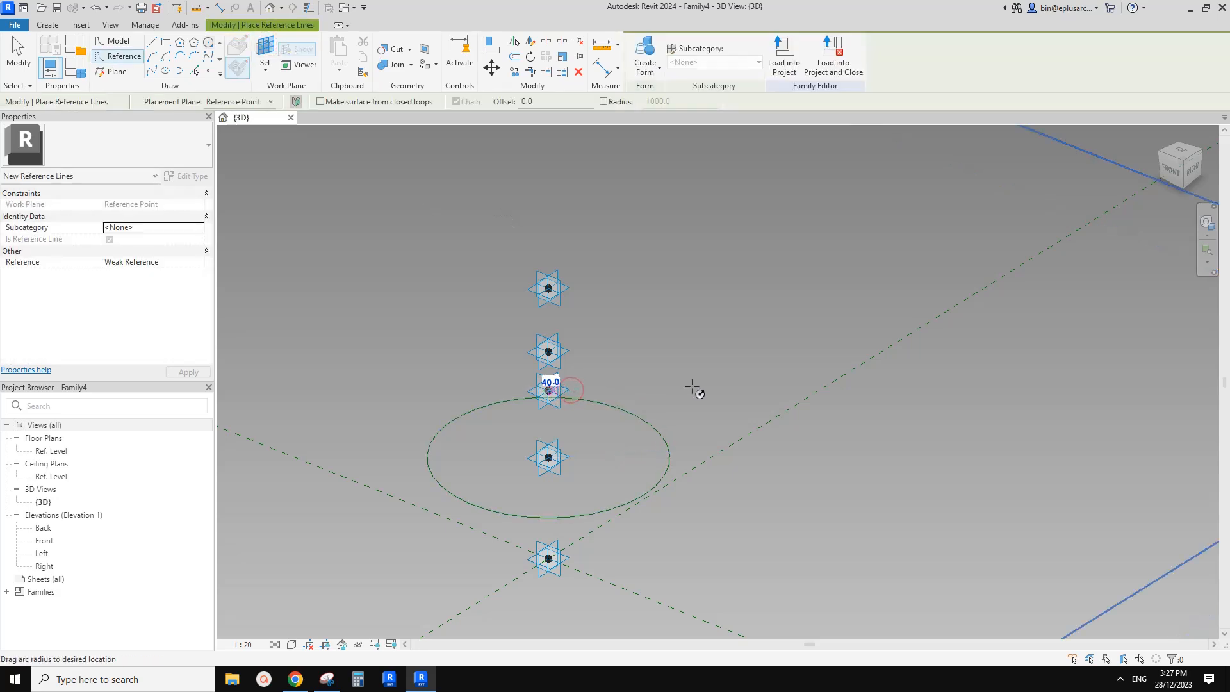
pyautogui.click(698, 388)
pyautogui.press('Escape')
pyautogui.press('Escape')
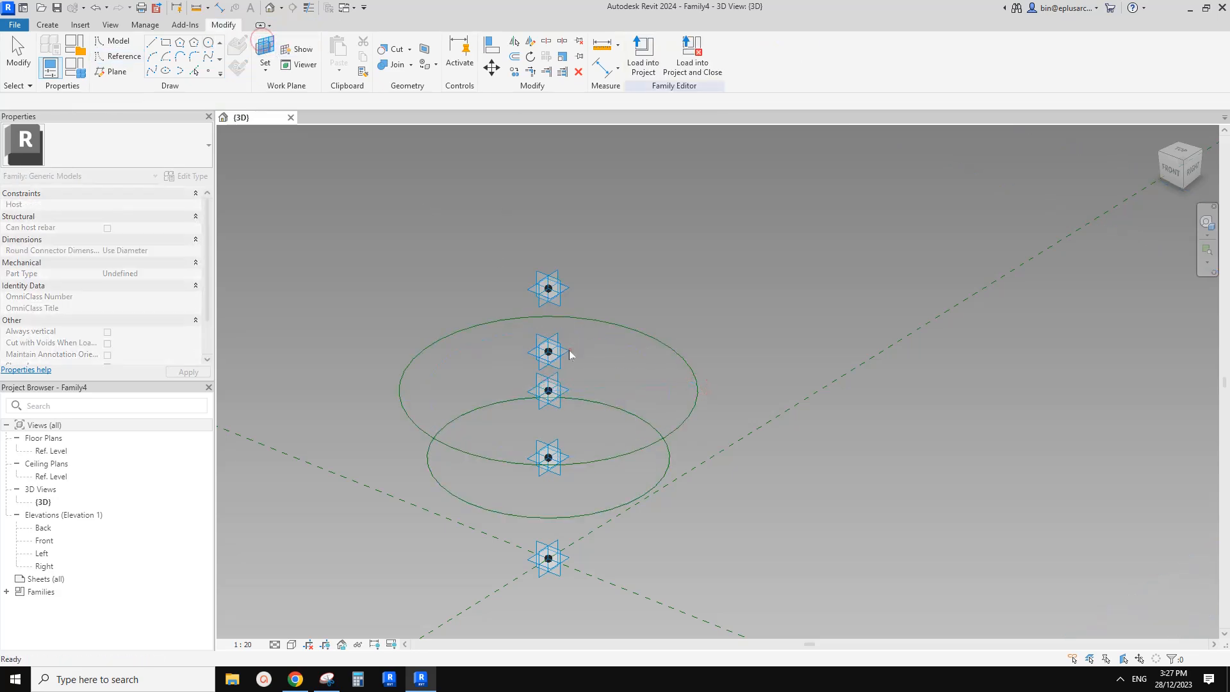
# Set the fourth reference point's horizontal plane as work plane and draw a reference circle of about 1340 radius centred on it
pyautogui.press('Return')
pyautogui.click(549, 352)
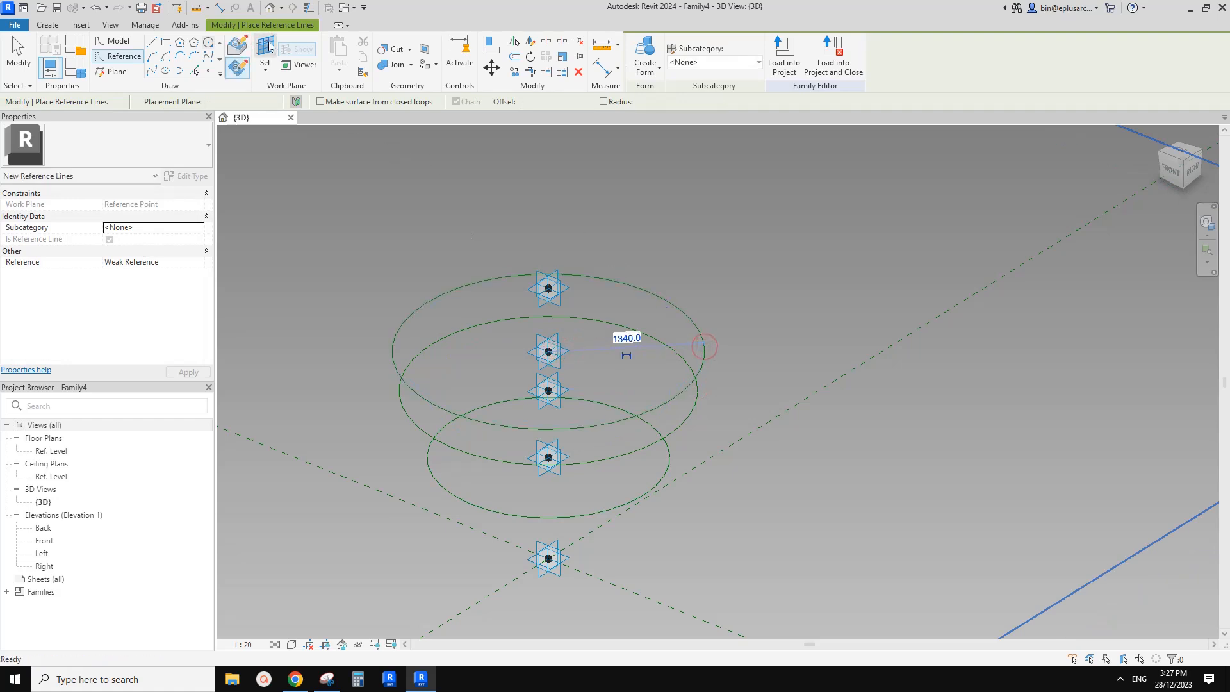
pyautogui.click(705, 345)
pyautogui.press('Escape')
pyautogui.press('Escape')
# Set the topmost reference point's horizontal plane as work plane and draw a reference circle of about 1280 radius centred on it
pyautogui.press('Return')
pyautogui.click(549, 288)
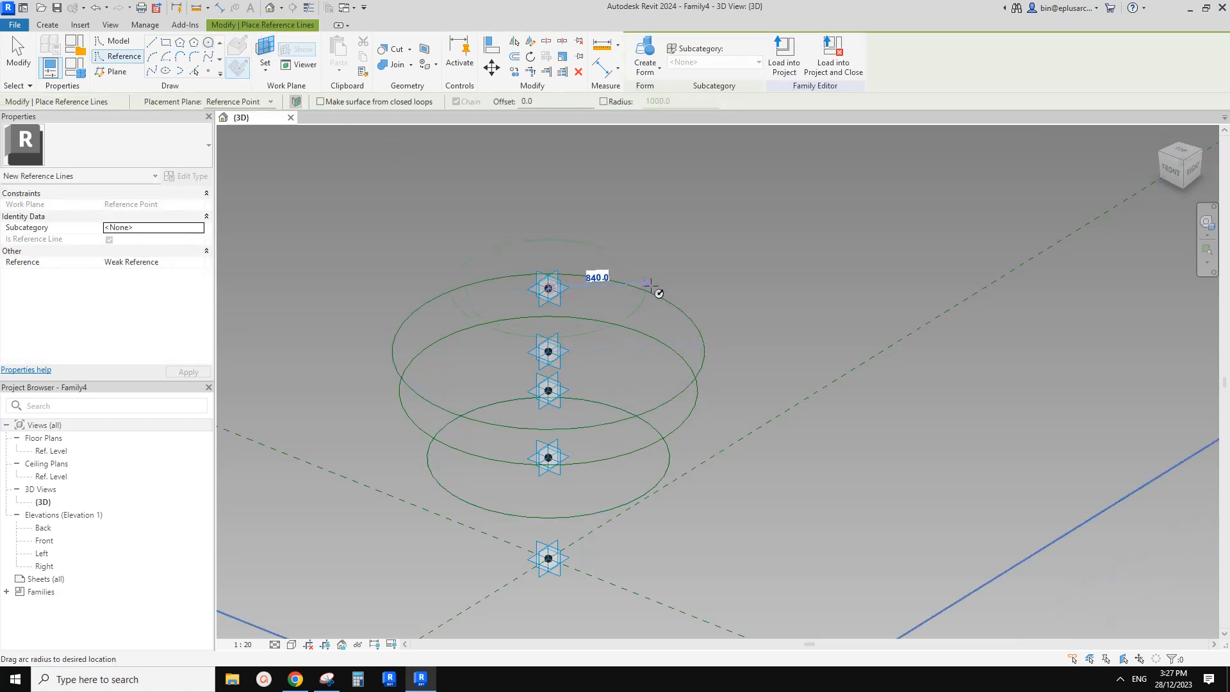
pyautogui.click(698, 286)
pyautogui.press('Escape')
pyautogui.press('Escape')
pyautogui.keyDown('shift'); pyautogui.moveTo(689, 396); pyautogui.dragTo(674, 443, button='middle'); pyautogui.keyUp('shift')
pyautogui.click(670, 460)
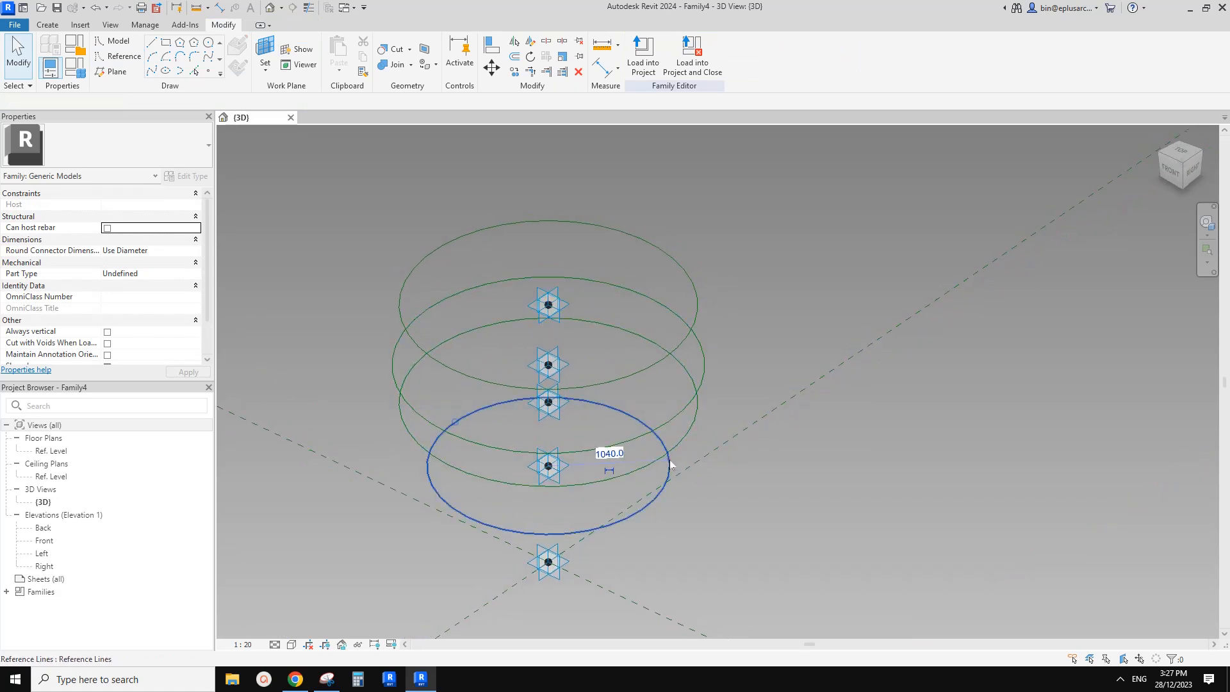
pyautogui.click(589, 413)
pyautogui.press('d')
pyautogui.press('i')
pyautogui.press('Escape')
pyautogui.moveTo(581, 390); pyautogui.dragTo(572, 391, button='middle')
# Place a diameter dimension on the topmost reference circle
pyautogui.press('d')
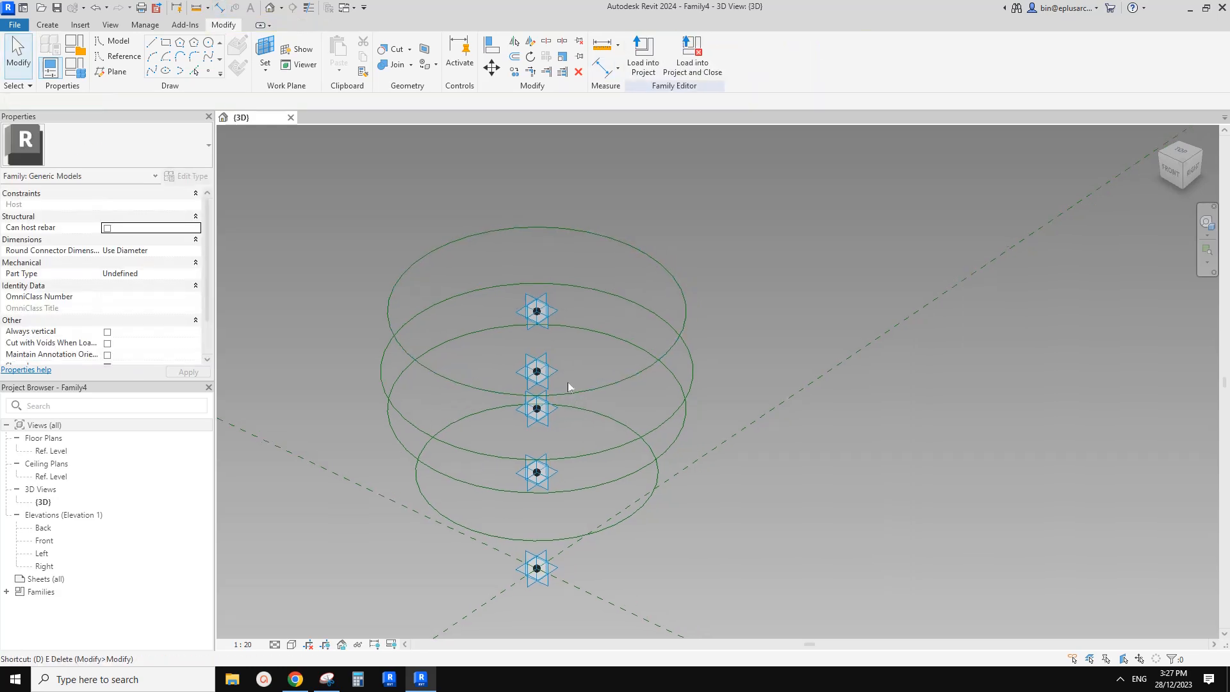
pyautogui.press('d')
pyautogui.press('i')
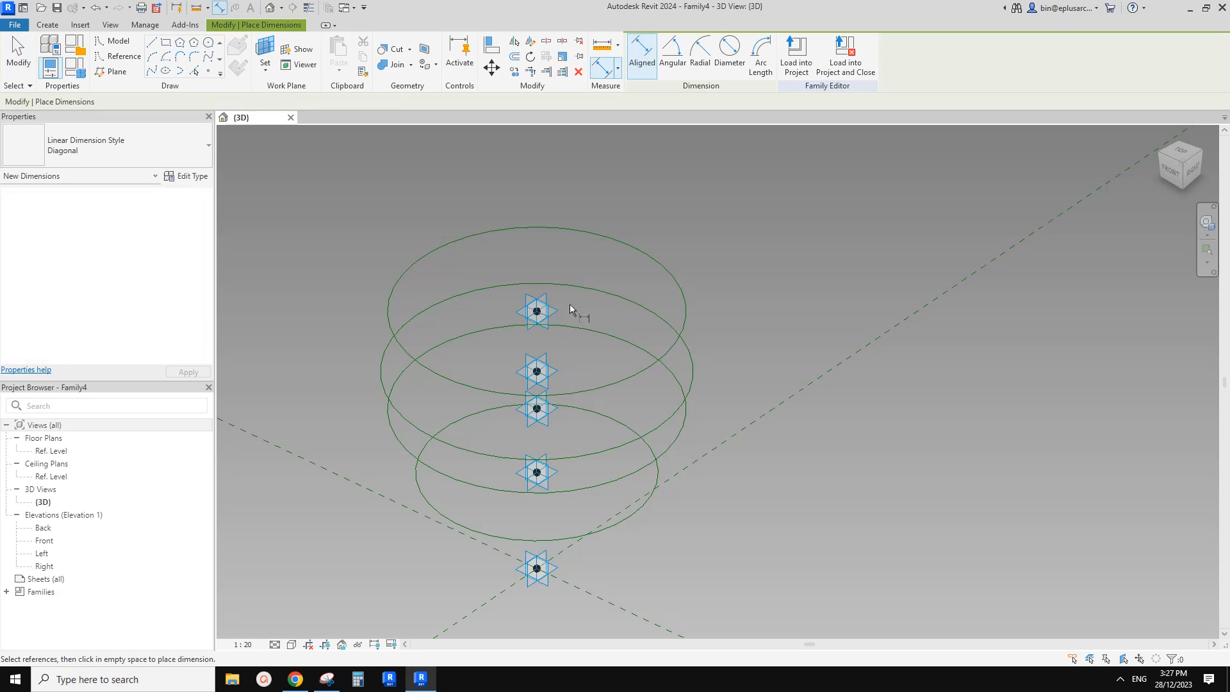
pyautogui.click(730, 51)
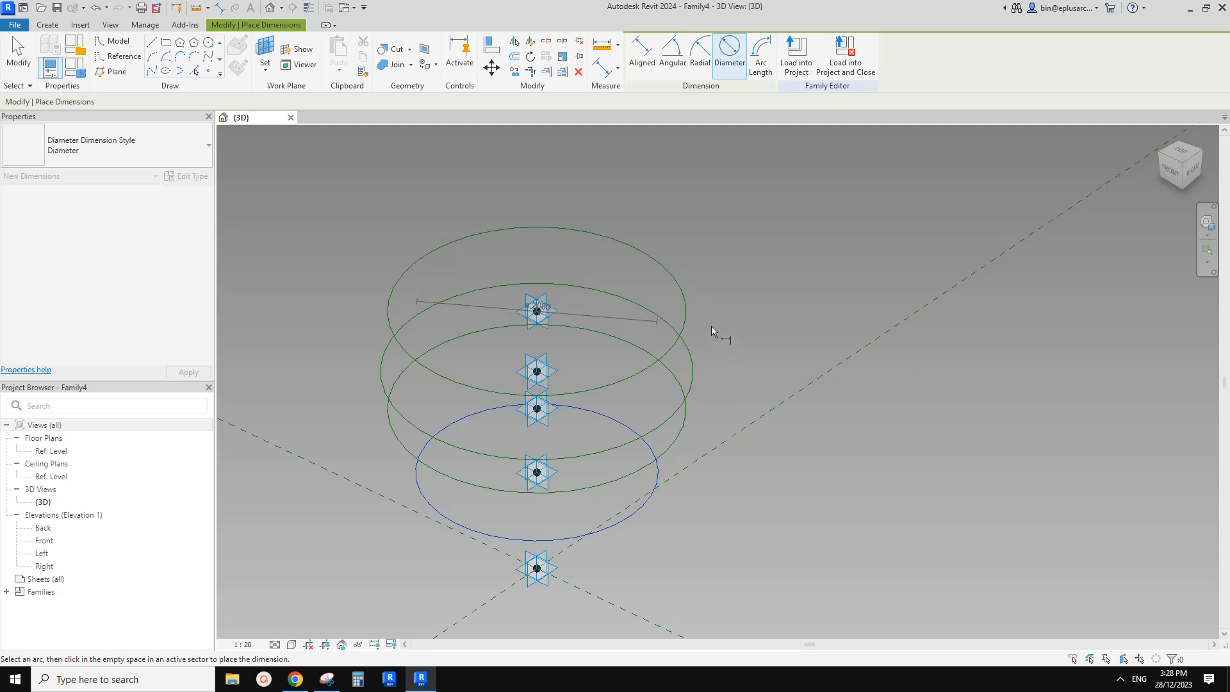
pyautogui.press('Escape')
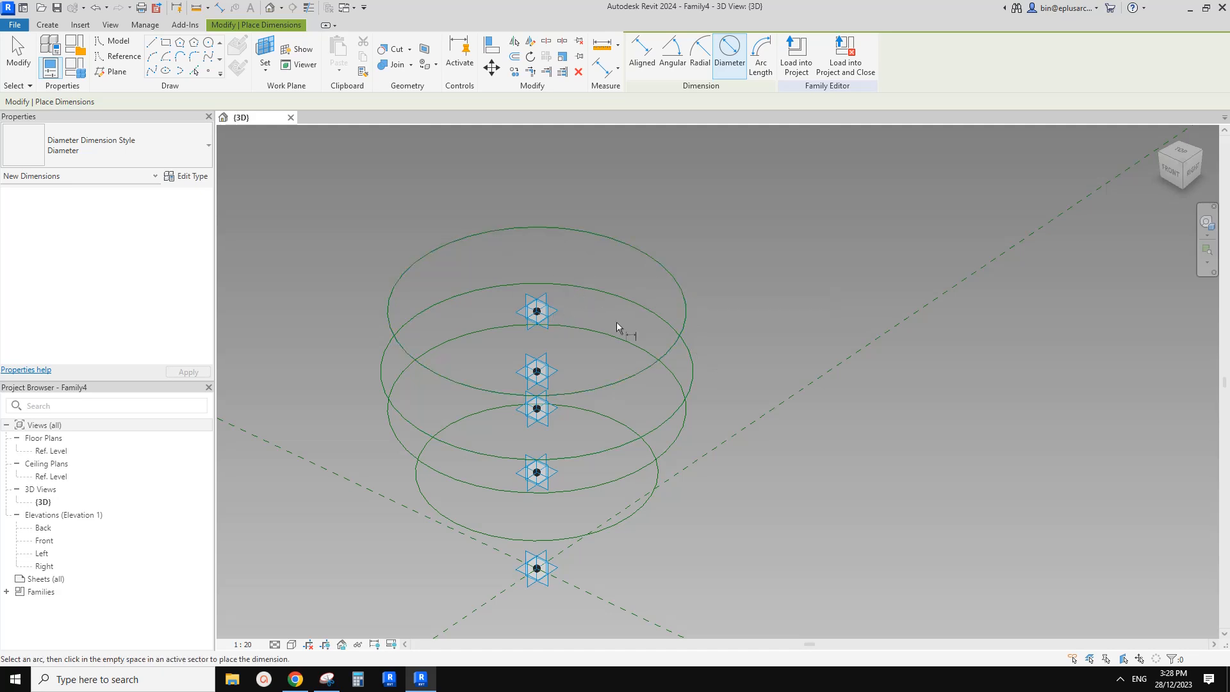
pyautogui.moveTo(617, 322); pyautogui.dragTo(616, 330, button='middle')
pyautogui.click(636, 279)
pyautogui.click(609, 205)
pyautogui.press('Escape')
pyautogui.press('Escape')
# Place a diameter dimension on the reference circle around the fourth point
pyautogui.press('d')
pyautogui.press('i')
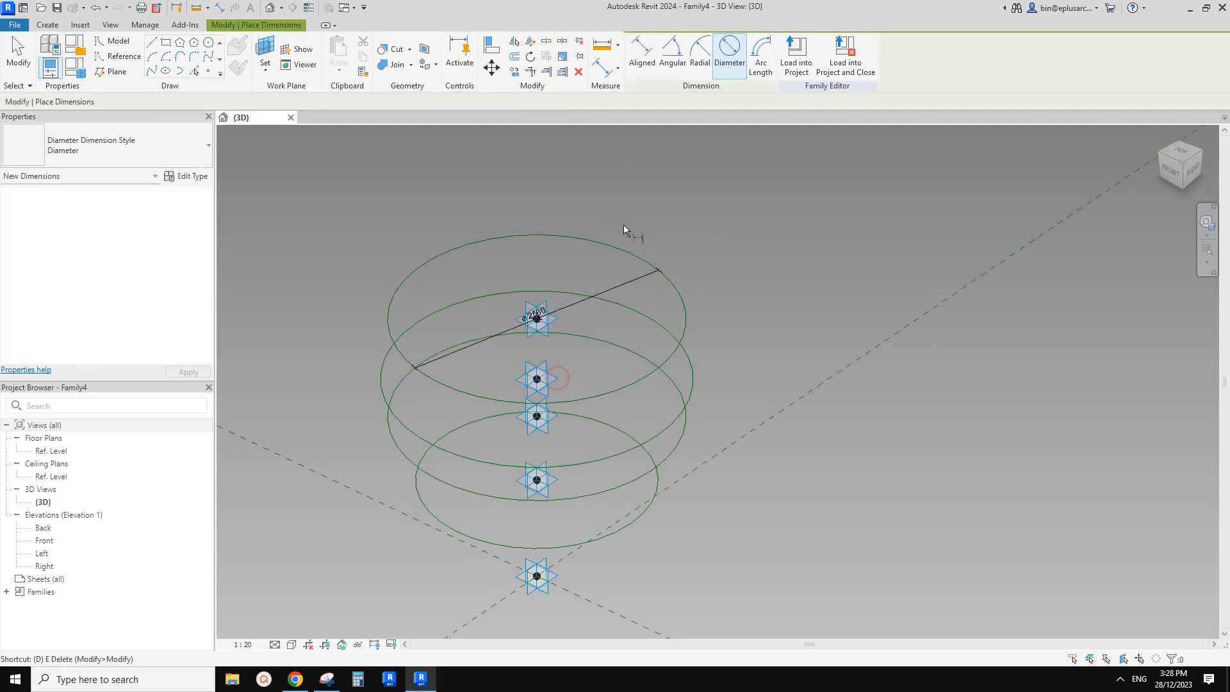
pyautogui.click(729, 64)
pyautogui.click(694, 368)
pyautogui.click(726, 348)
# Place a diameter dimension on the reference circle around the third point
pyautogui.keyDown('shift'); pyautogui.moveTo(660, 405); pyautogui.dragTo(675, 392, button='middle'); pyautogui.keyUp('shift')
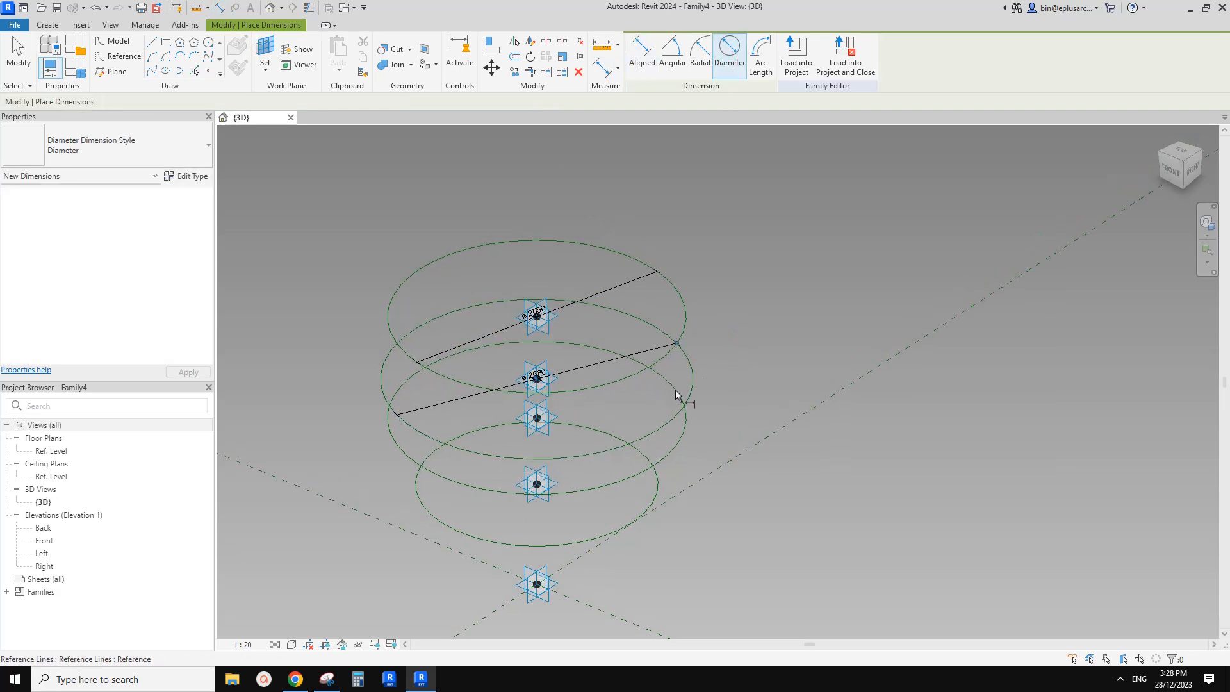
pyautogui.press('d')
pyautogui.press('i')
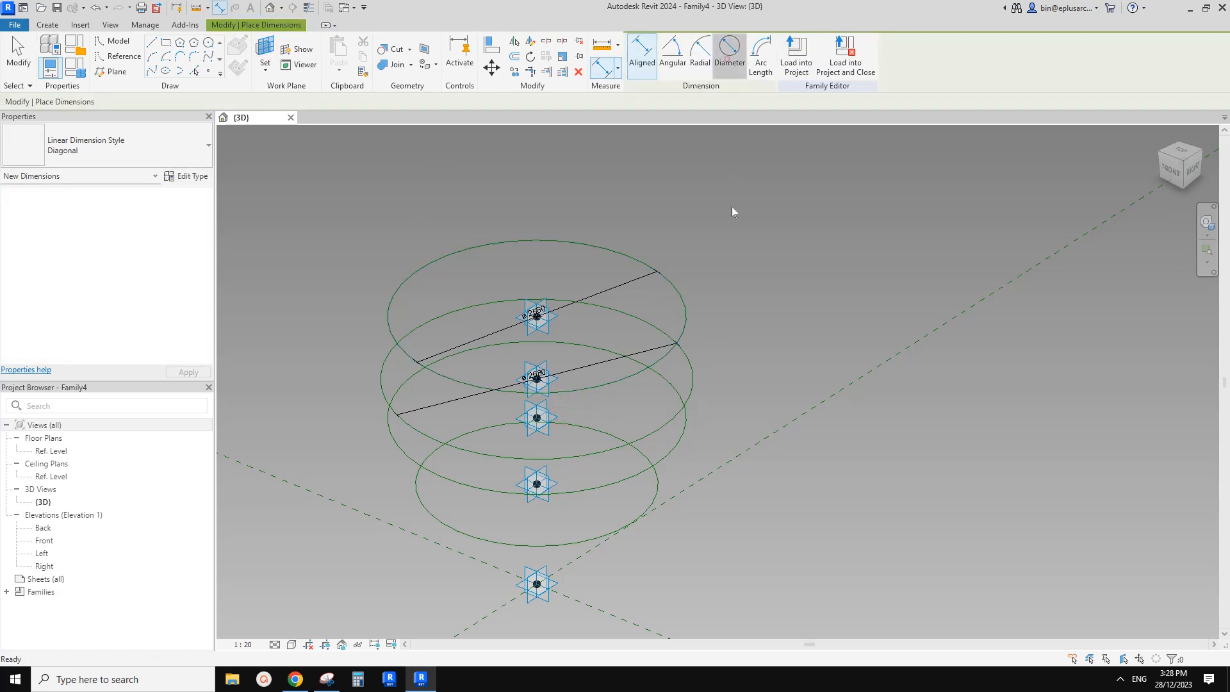
pyautogui.click(683, 421)
pyautogui.click(754, 417)
# Set the second reference point's horizontal plane as work plane and place a diameter dimension on the lowest circle
pyautogui.click(265, 49)
pyautogui.click(559, 482)
pyautogui.press('d')
pyautogui.press('i')
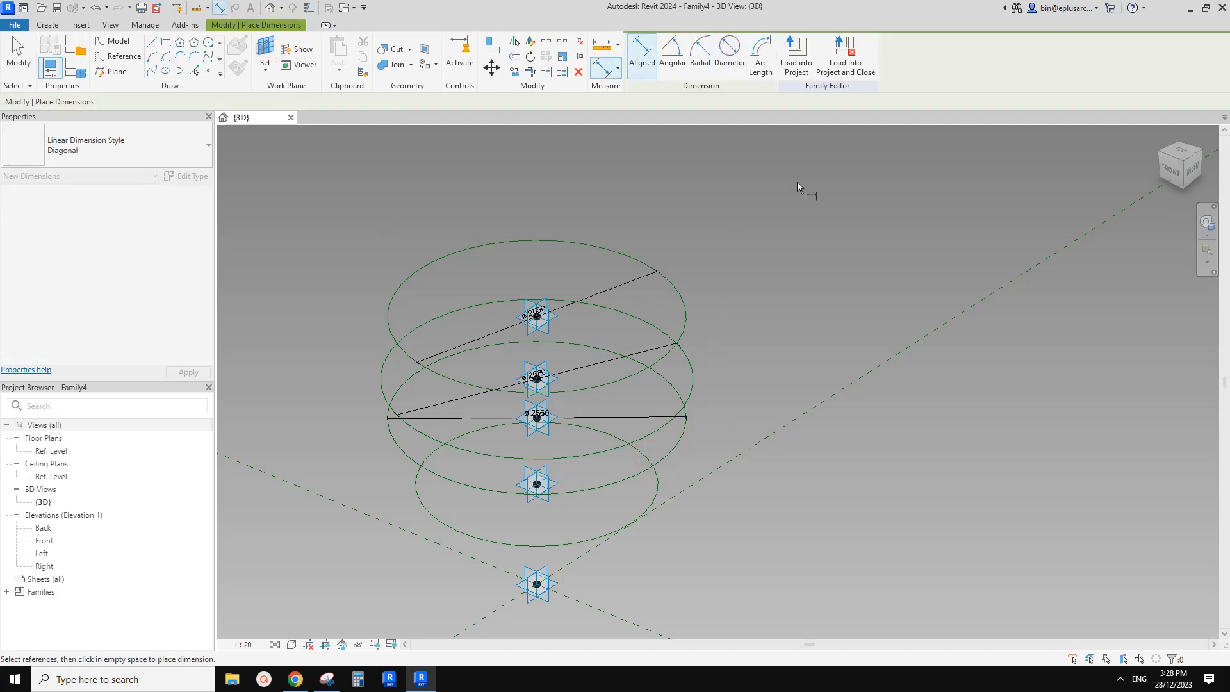
pyautogui.press('d')
pyautogui.press('d')
pyautogui.press('i')
pyautogui.click(660, 484)
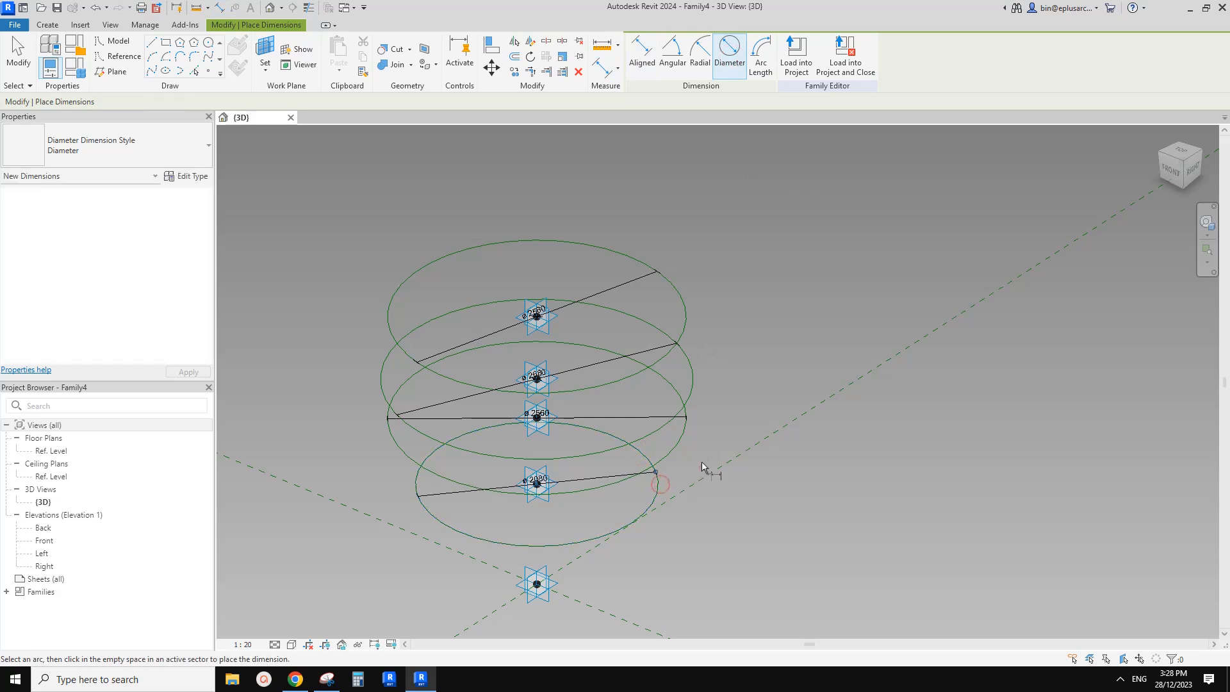
pyautogui.click(702, 465)
pyautogui.press('Escape')
pyautogui.press('Escape')
# Label the lowest circle's diameter dimension with a new type family parameter named d1, grouped under Dimensions
pyautogui.scroll(2, 603, 446)
pyautogui.click(575, 487)
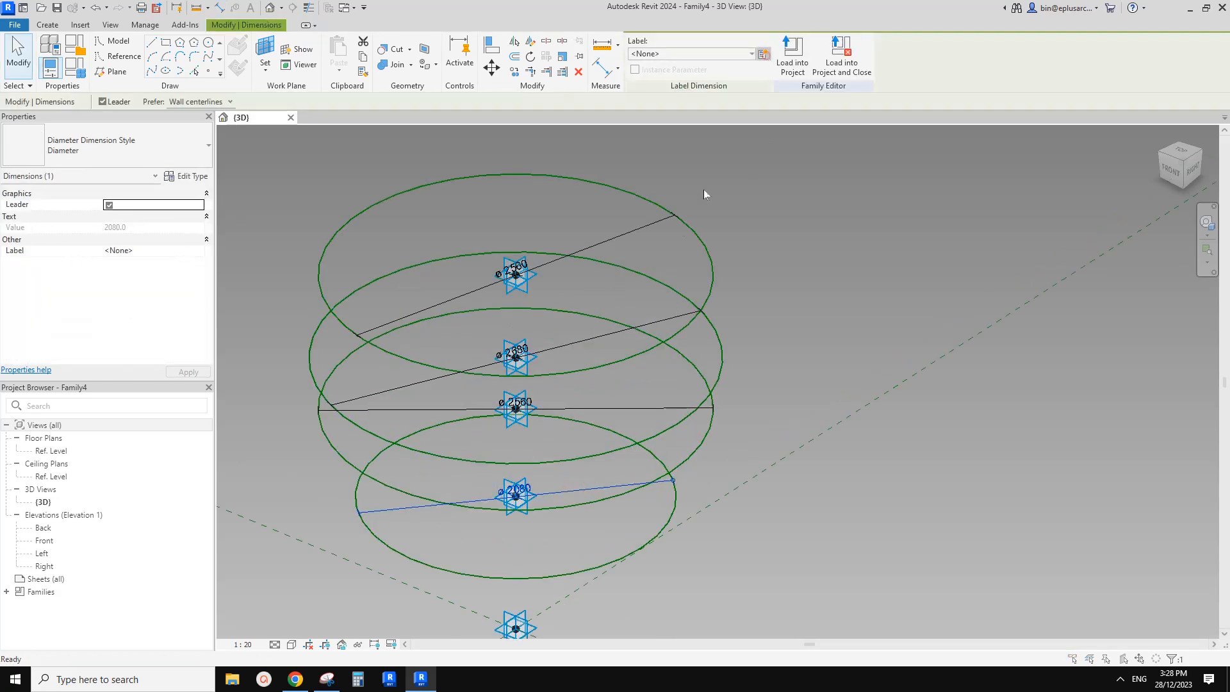
pyautogui.click(763, 54)
pyautogui.write('d')
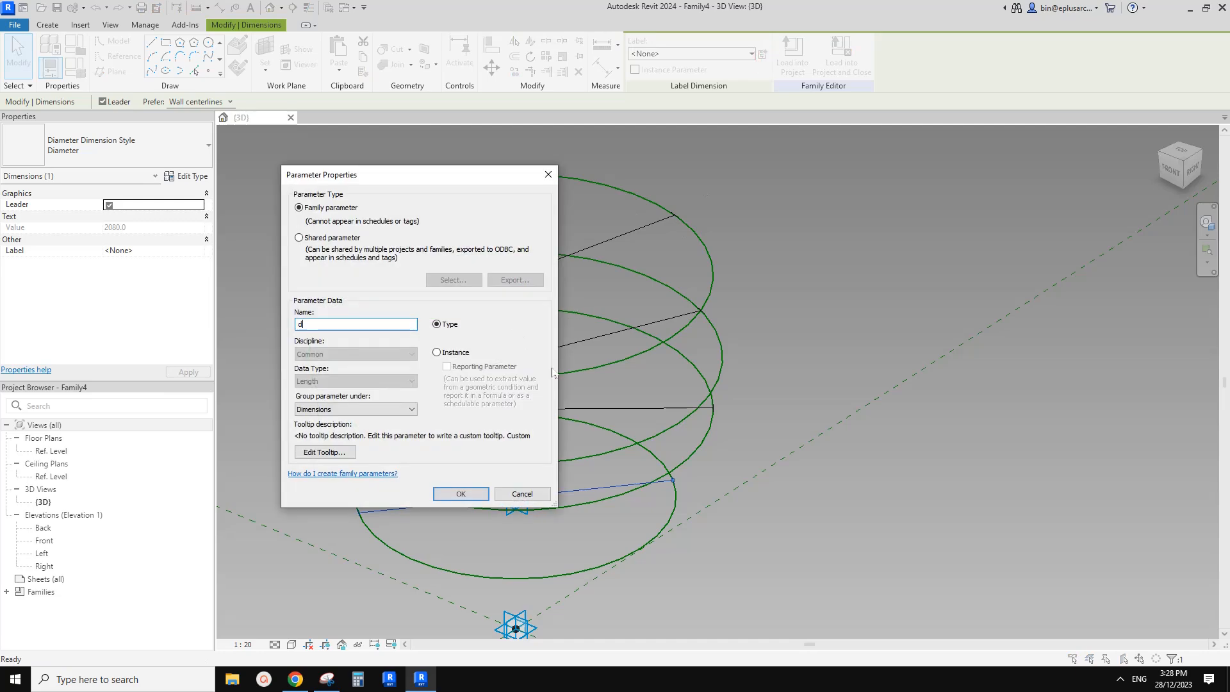
pyautogui.write('1')
pyautogui.click(461, 494)
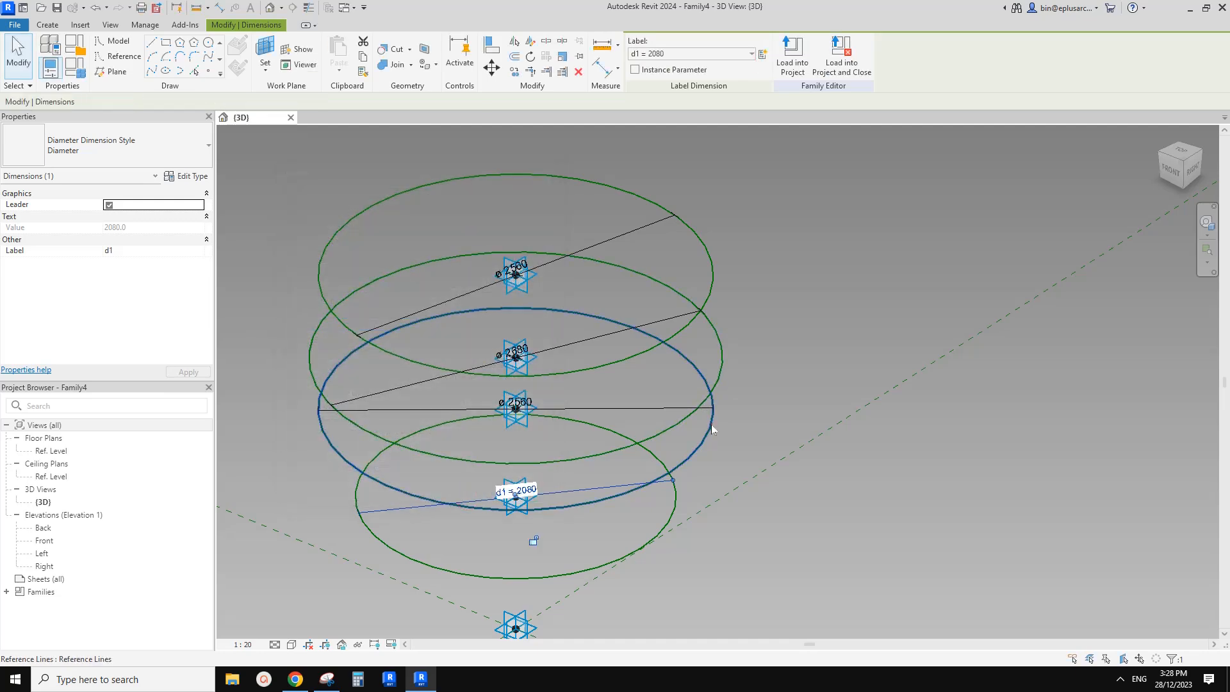
# Label the diameter dimensions of both middle circles together with a new type family parameter named d2
pyautogui.click(711, 424)
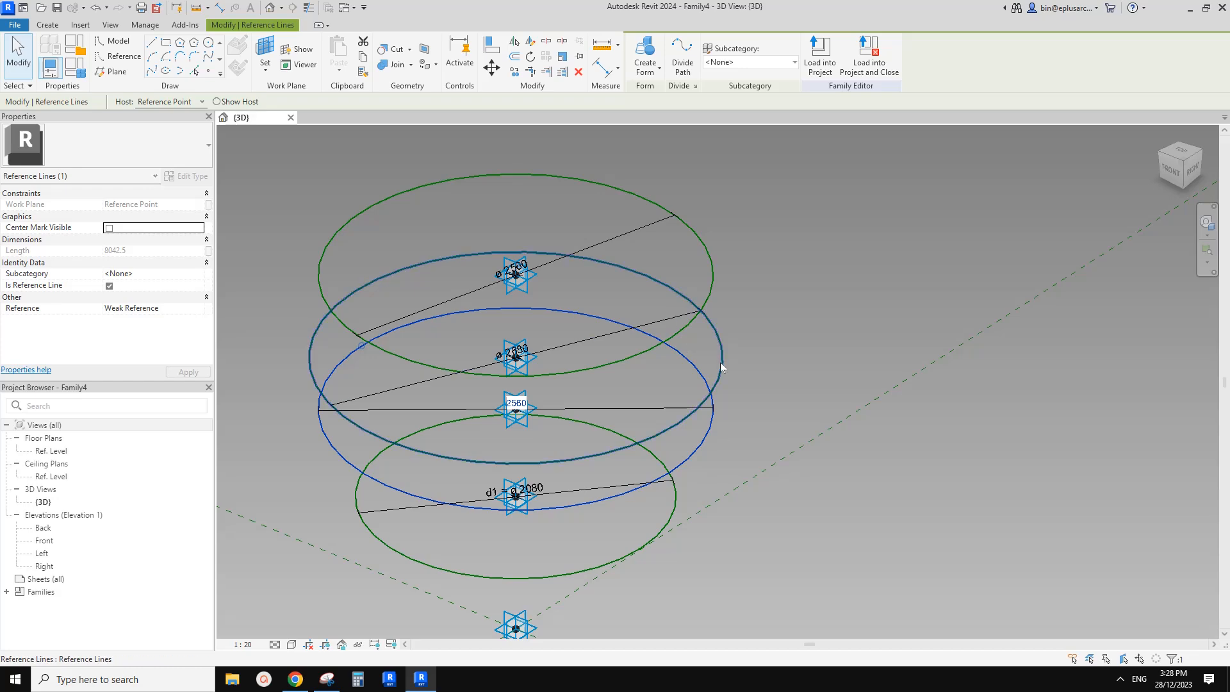
pyautogui.click(720, 363)
pyautogui.click(667, 426)
pyautogui.click(615, 340)
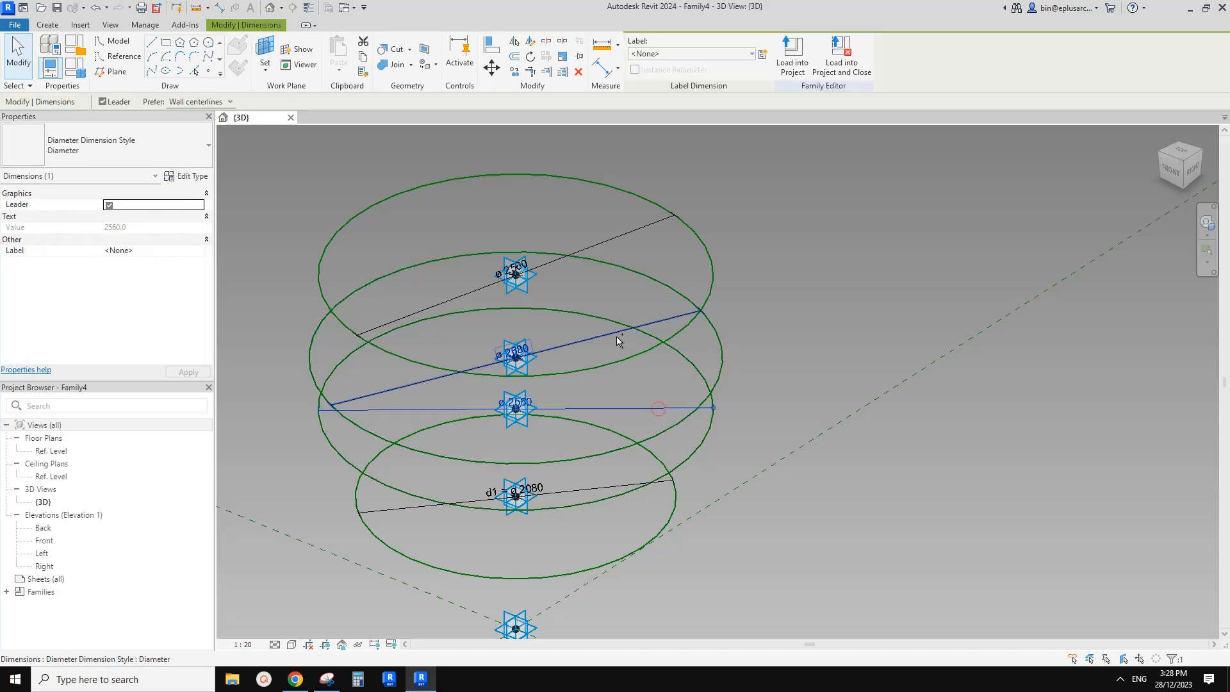
pyautogui.keyDown('ctrl'); pyautogui.click(612, 339); pyautogui.keyUp('ctrl')
pyautogui.click(762, 55)
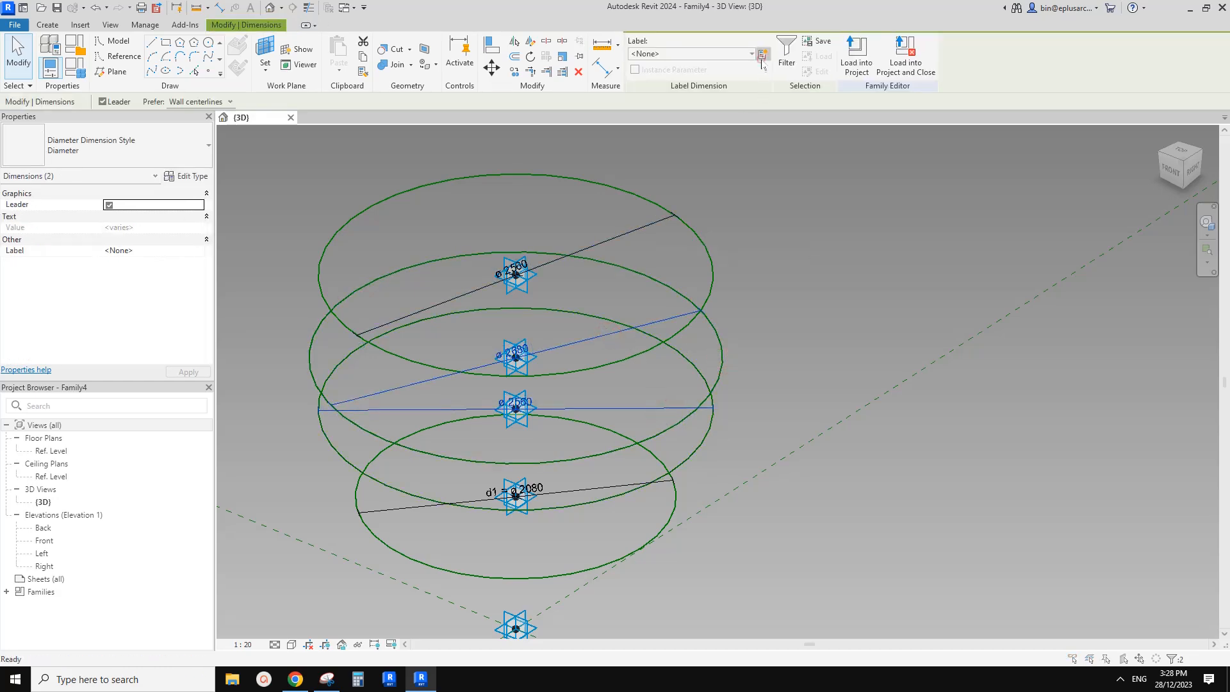
pyautogui.write('d2')
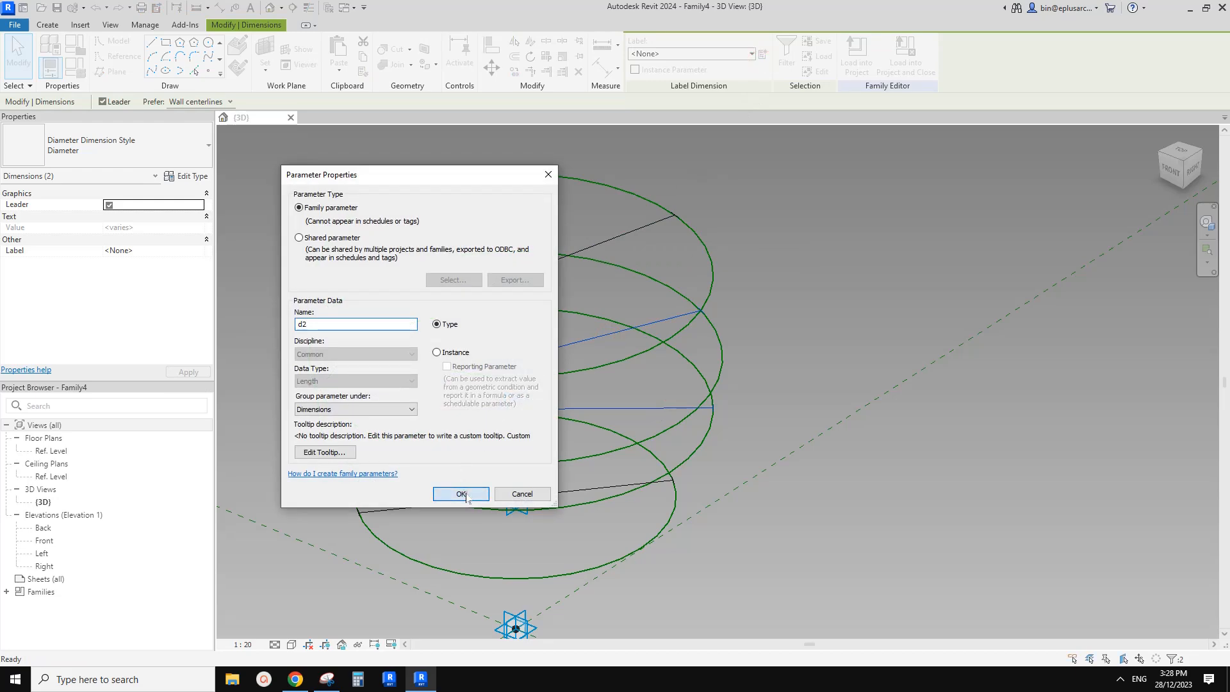
pyautogui.click(465, 495)
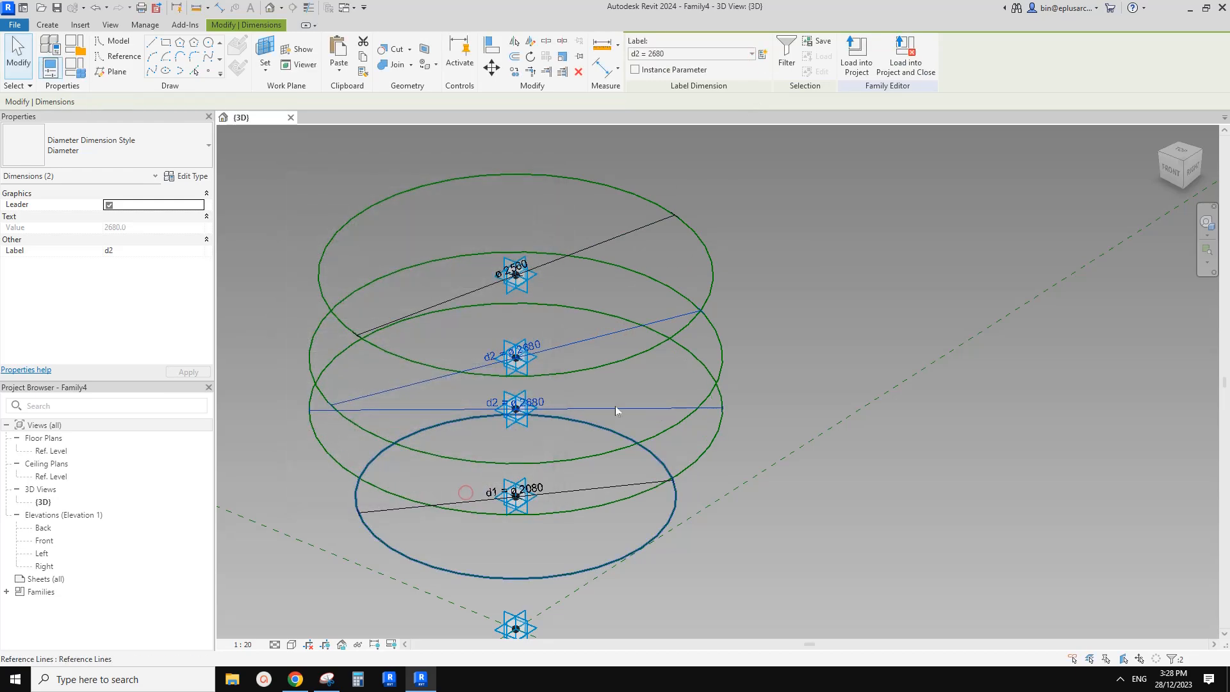
# Label the topmost circle's diameter dimension with a new family parameter named d3
pyautogui.click(651, 248)
pyautogui.click(762, 55)
pyautogui.write('d3')
pyautogui.click(481, 495)
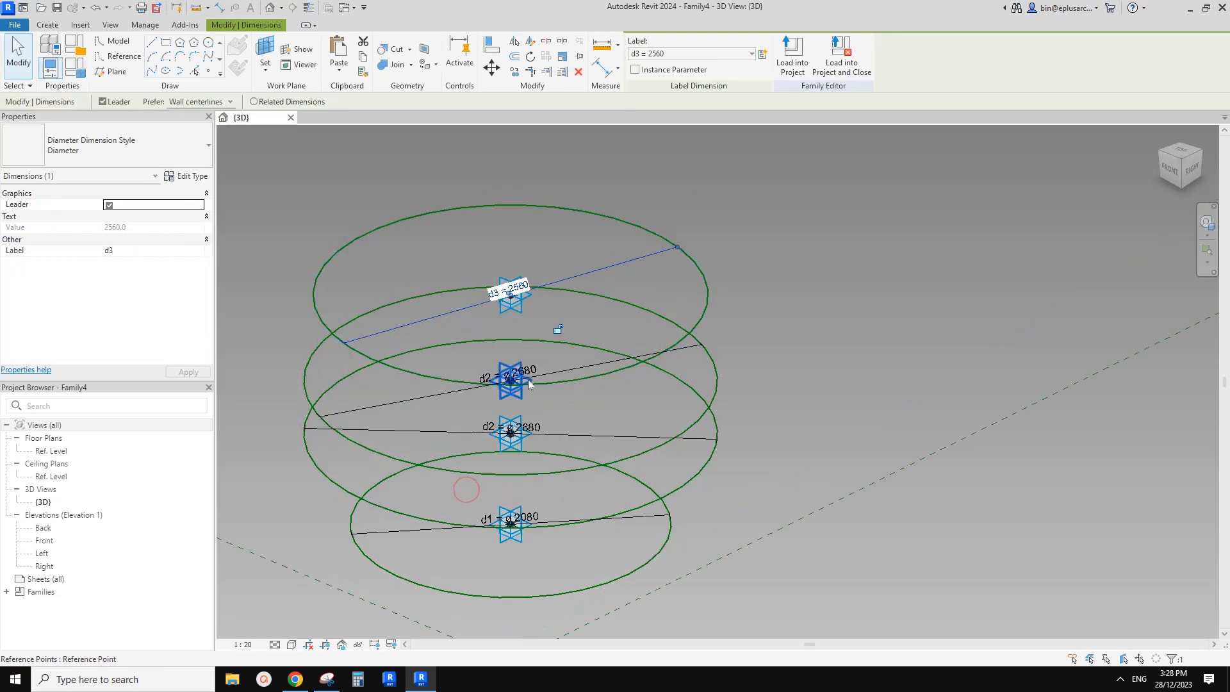
# Set the family type values of h1 to 500 and h2 to 100
pyautogui.click(73, 67)
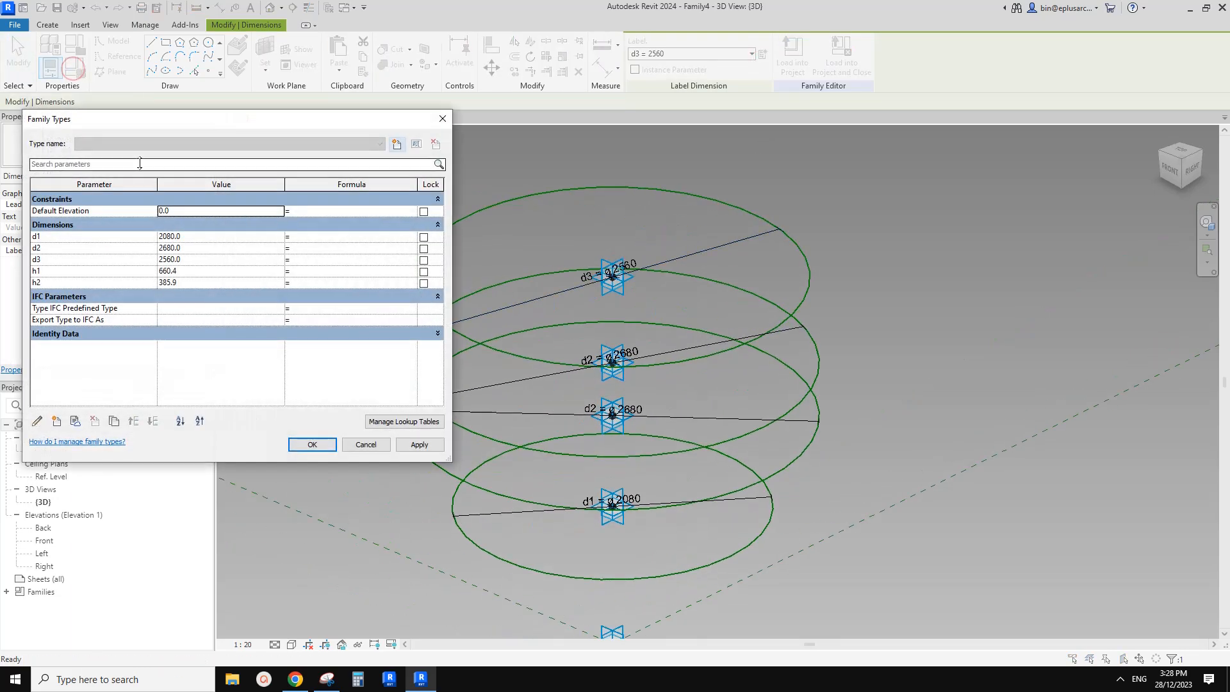
pyautogui.click(191, 274)
pyautogui.write('50')
pyautogui.click(191, 282)
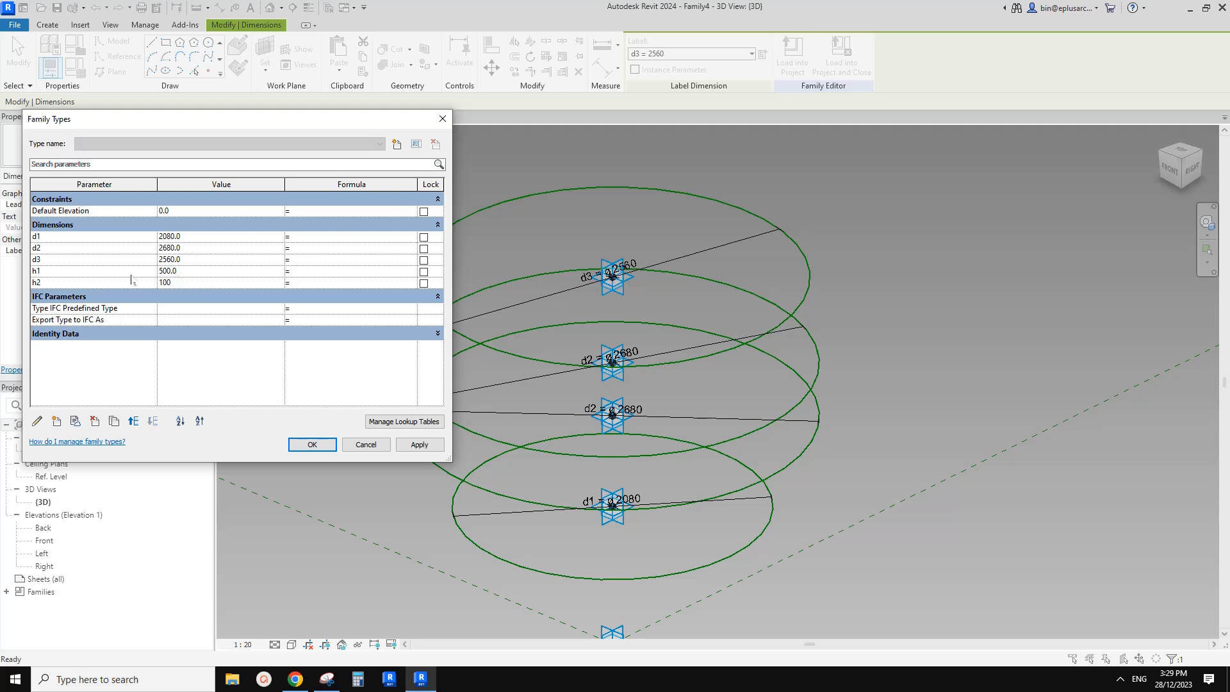
pyautogui.click(312, 444)
# Associate the offset of the topmost circle's reference point with a new family parameter named h3
pyautogui.keyDown('shift'); pyautogui.moveTo(644, 417); pyautogui.dragTo(602, 311, button='middle'); pyautogui.keyUp('shift')
pyautogui.click(603, 308)
pyautogui.click(197, 332)
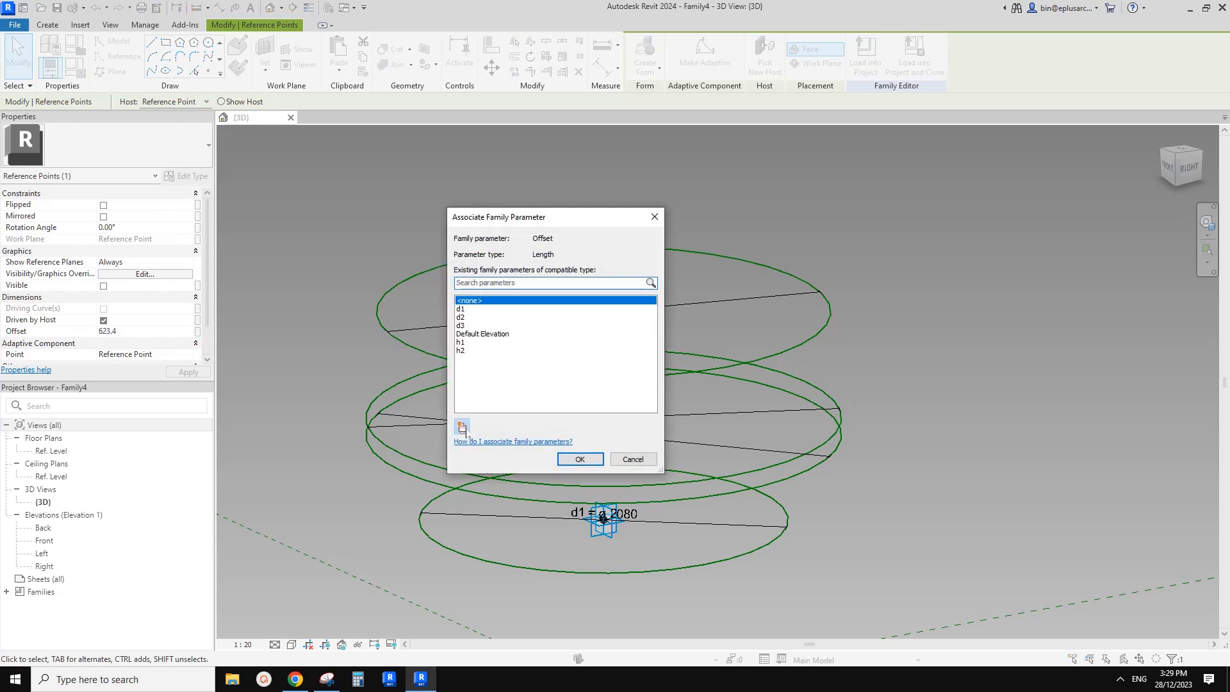
pyautogui.click(464, 430)
pyautogui.write('h3')
pyautogui.click(461, 493)
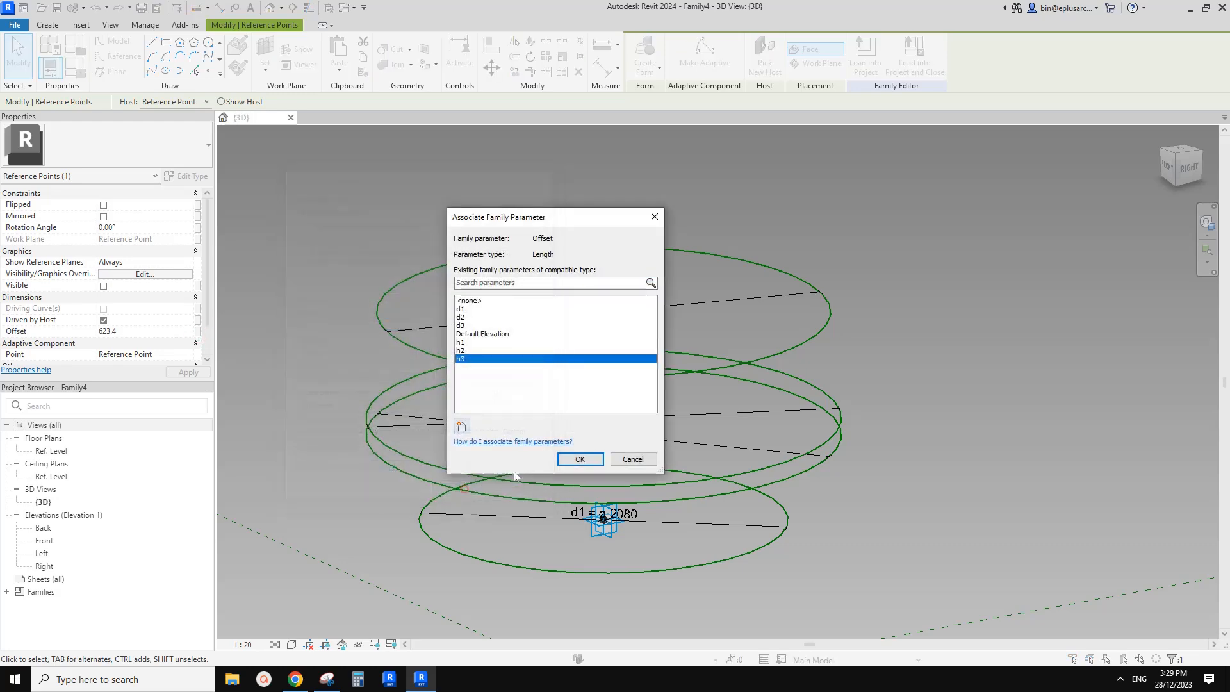
pyautogui.click(579, 459)
# Set the family type values of h3 to 500, d1 to 900, d2 to 1200 and d3 to 1500
pyautogui.click(74, 67)
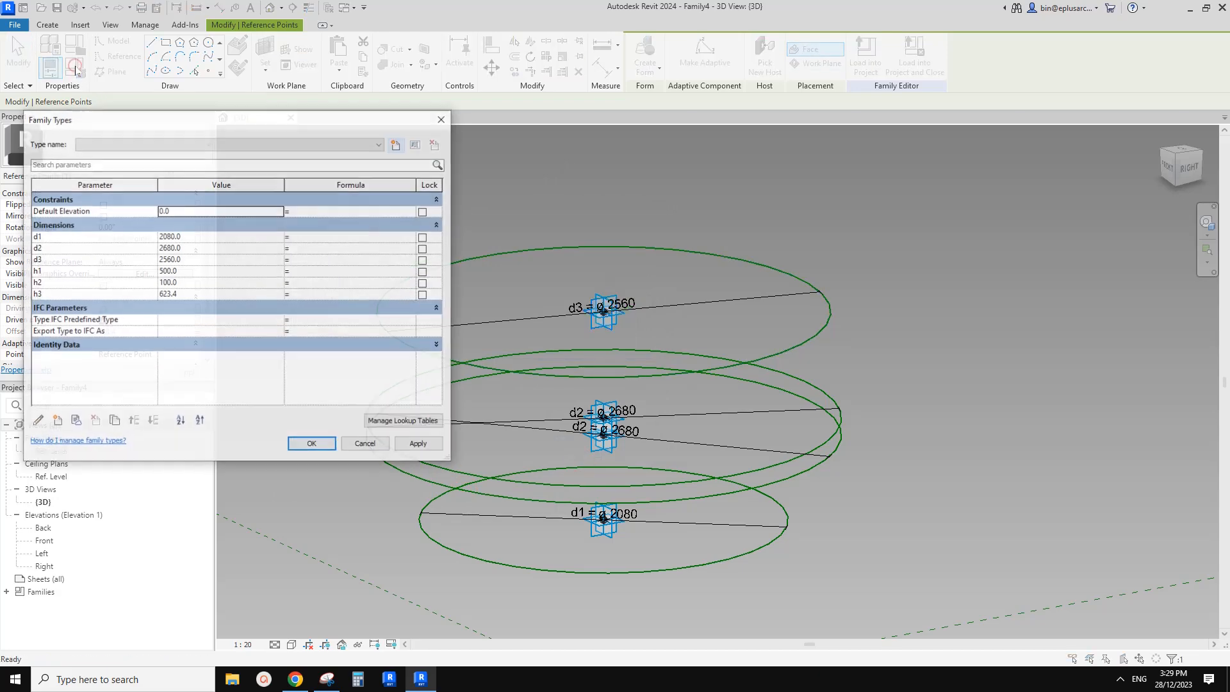
pyautogui.click(198, 296)
pyautogui.write('500.0')
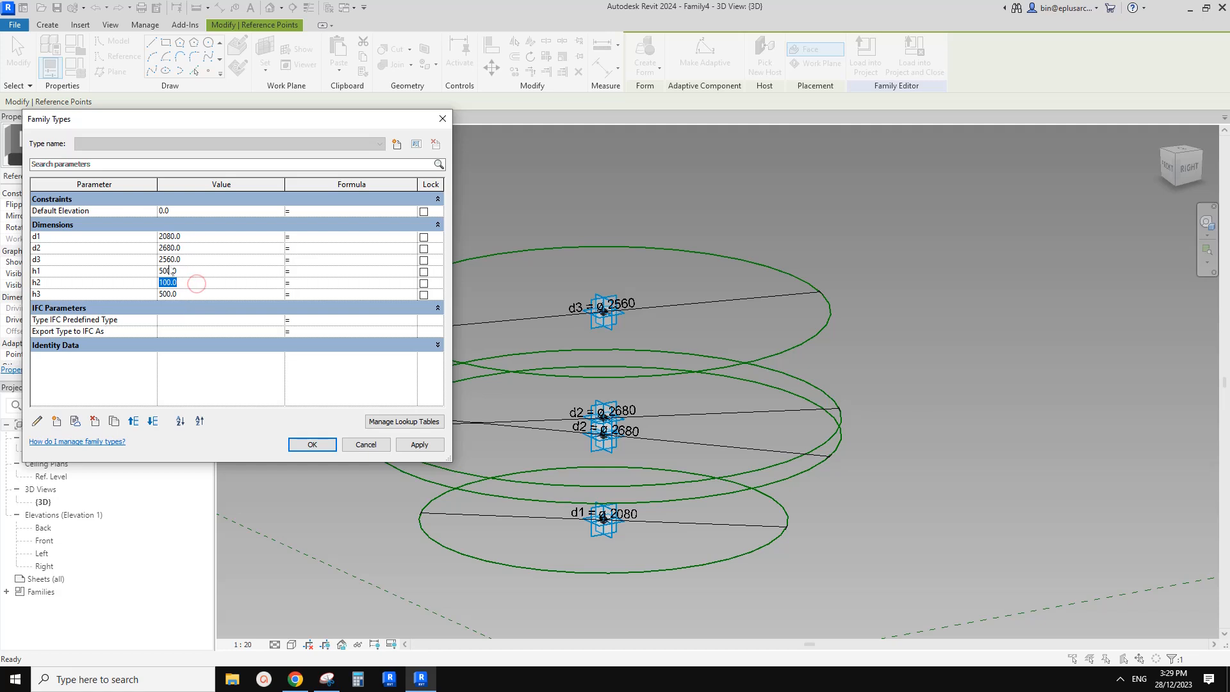
pyautogui.click(204, 237)
pyautogui.write('900')
pyautogui.click(202, 249)
pyautogui.click(200, 259)
pyautogui.write('120')
pyautogui.click(419, 445)
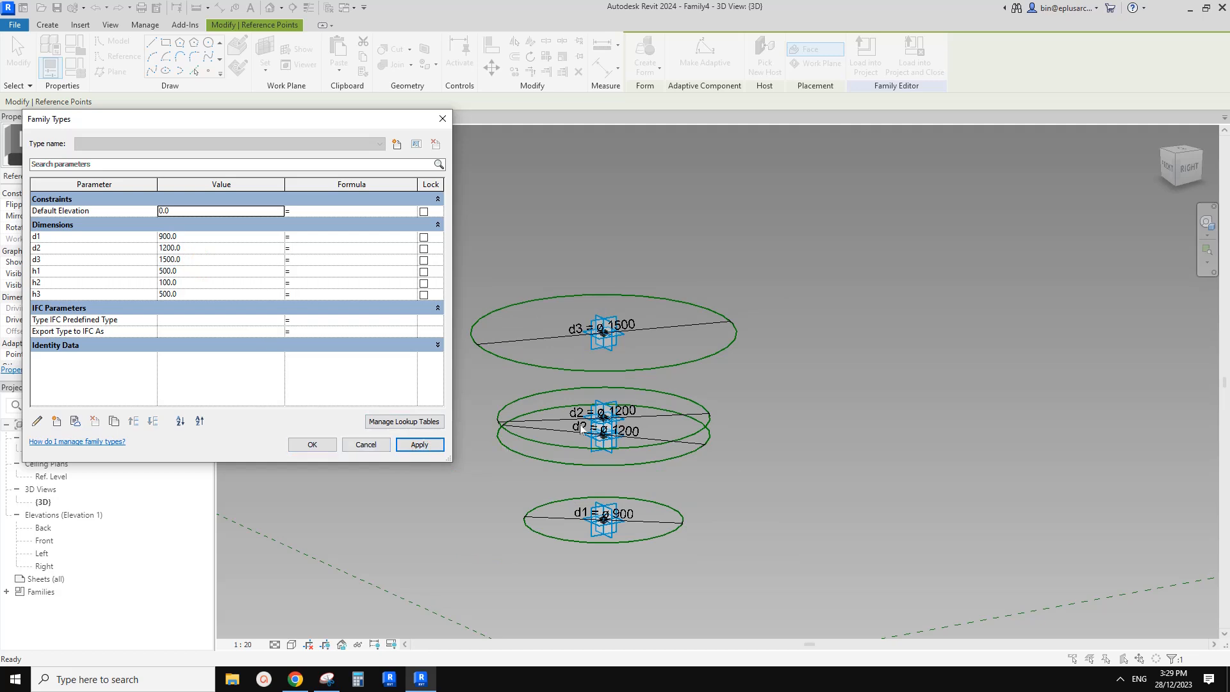
# Set the family type values of h1 and h3 to 300 each and apply them
pyautogui.click(186, 272)
pyautogui.write('3')
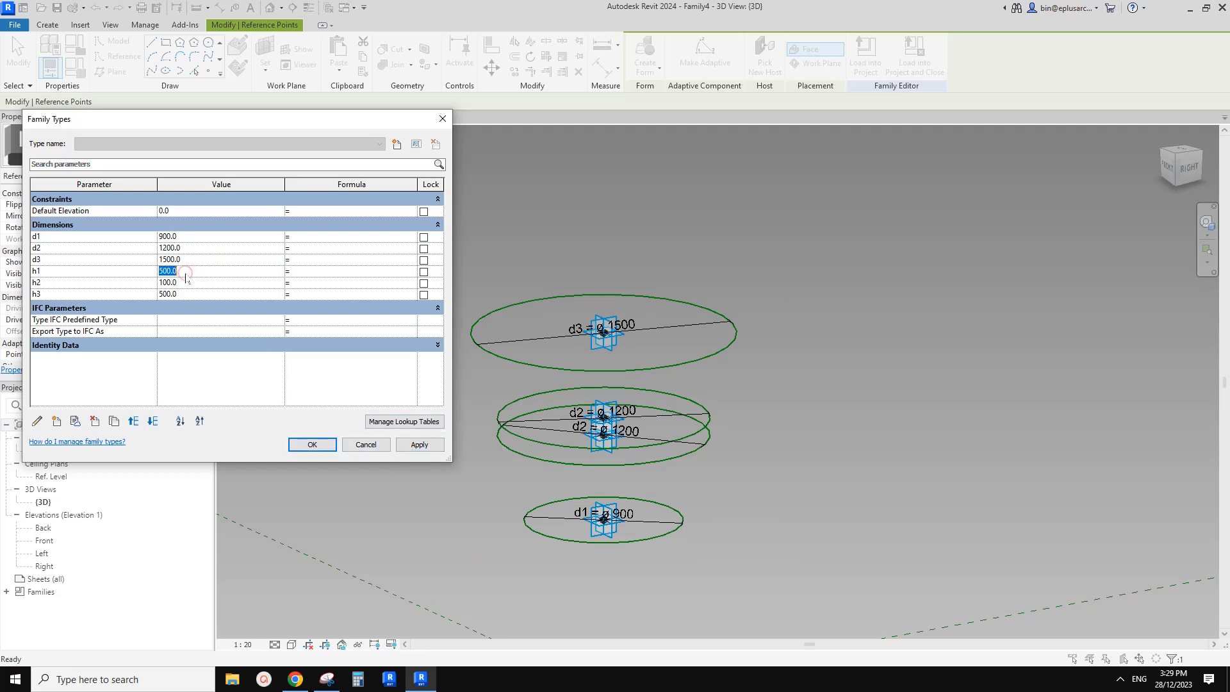
pyautogui.write('00')
pyautogui.click(187, 293)
pyautogui.write('30')
pyautogui.click(420, 445)
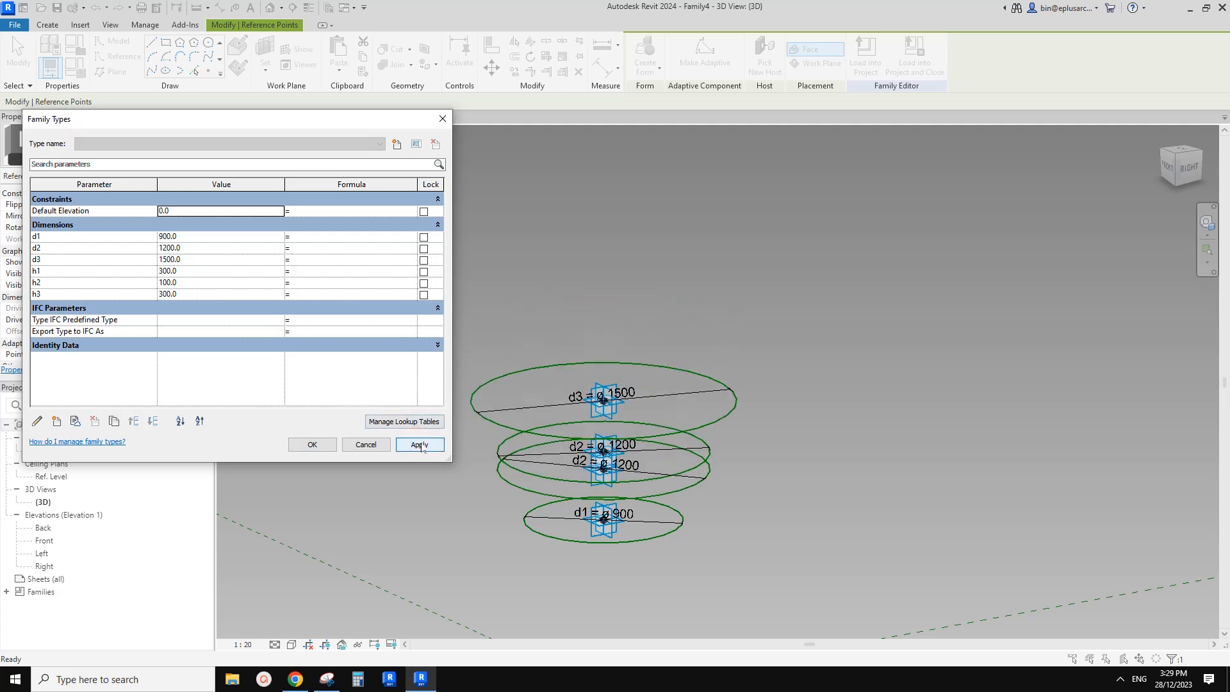
# Increase the family type values of d3 to 1800 and d2 to 1350, and accept the changes
pyautogui.click(217, 260)
pyautogui.write('180')
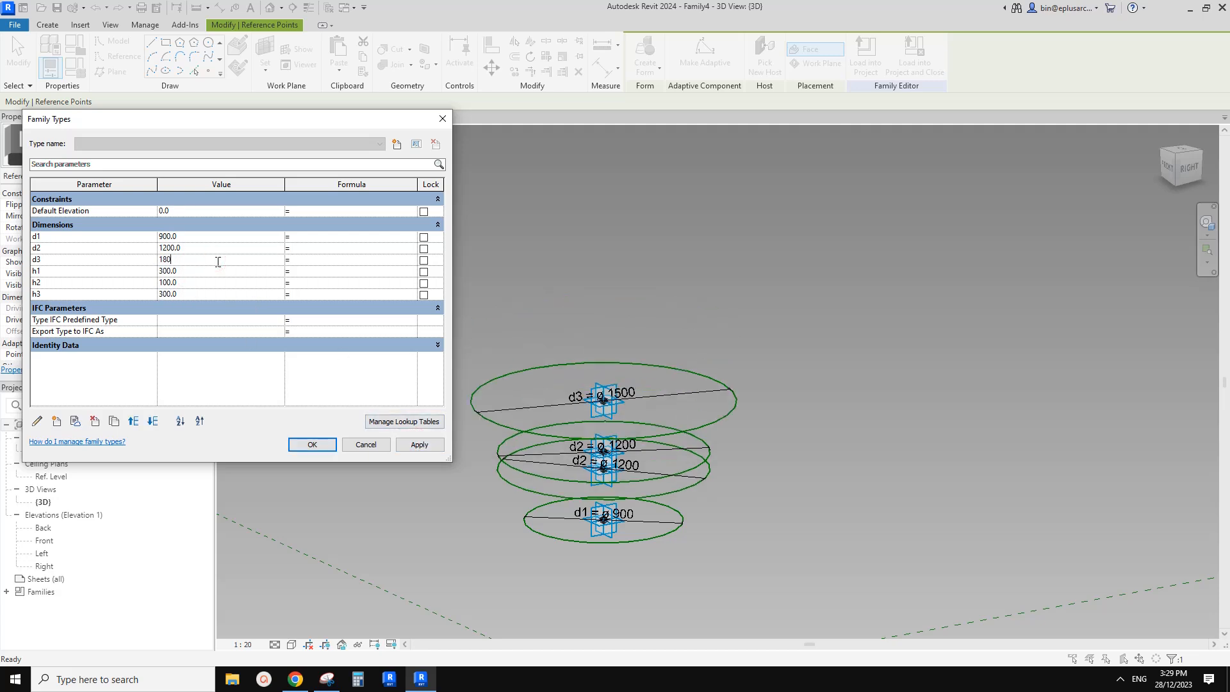
pyautogui.click(204, 248)
pyautogui.write('1350')
pyautogui.click(422, 444)
pyautogui.click(315, 445)
# Select all four guiding circles together and convert them into divided paths
pyautogui.moveTo(706, 499); pyautogui.dragTo(602, 494, button='middle')
pyautogui.scroll(-2, 601, 425)
pyautogui.keyDown('shift'); pyautogui.moveTo(580, 424); pyautogui.dragTo(631, 415, button='middle'); pyautogui.keyUp('shift')
pyautogui.scroll(4, 599, 414)
pyautogui.moveTo(631, 415); pyautogui.dragTo(601, 472, button='middle')
pyautogui.moveTo(517, 501); pyautogui.dragTo(513, 516, button='middle')
pyautogui.click(536, 520)
pyautogui.scroll(1, 565, 482)
pyautogui.moveTo(565, 482); pyautogui.dragTo(557, 500, button='middle')
pyautogui.keyDown('shift'); pyautogui.moveTo(602, 458); pyautogui.dragTo(647, 426, button='middle'); pyautogui.keyUp('shift')
pyautogui.keyDown('ctrl'); pyautogui.click(647, 426); pyautogui.keyUp('ctrl')
pyautogui.keyDown('ctrl'); pyautogui.click(655, 415); pyautogui.keyUp('ctrl')
pyautogui.keyDown('ctrl'); pyautogui.click(683, 390); pyautogui.keyUp('ctrl')
pyautogui.click(731, 174)
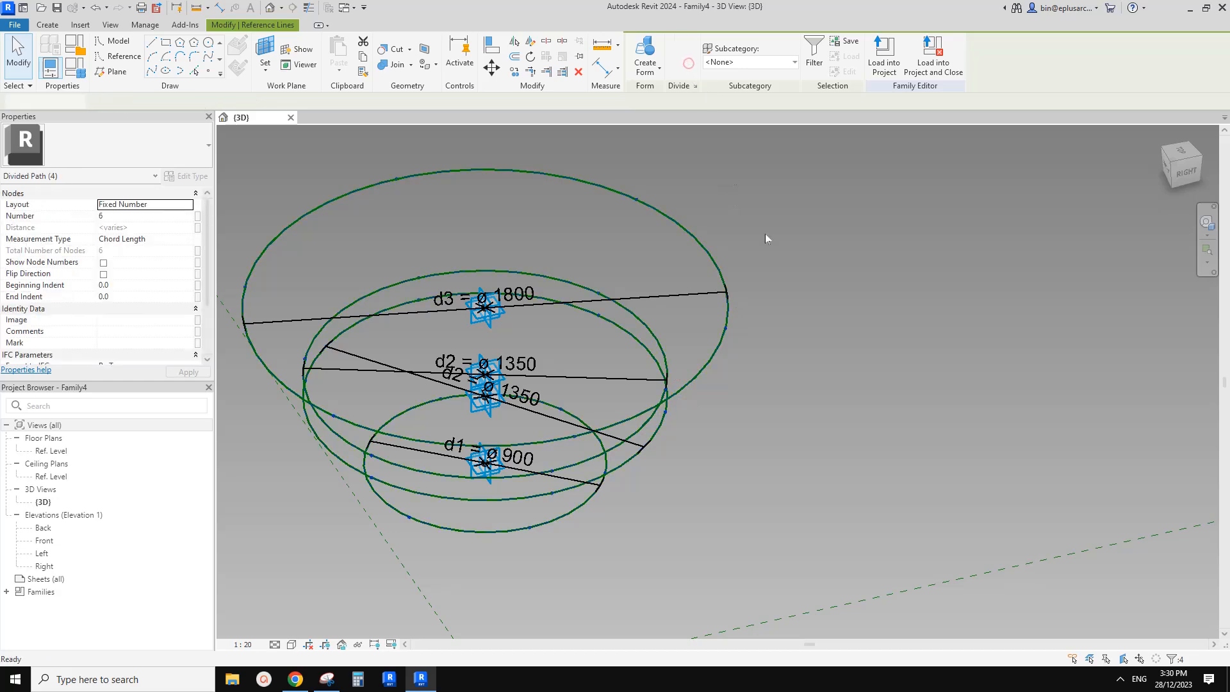
# Filter the selection of all circles to the divided paths only and set their number of nodes to 4
pyautogui.keyDown('shift'); pyautogui.moveTo(846, 285); pyautogui.dragTo(674, 341, button='middle'); pyautogui.keyUp('shift')
pyautogui.moveTo(754, 243); pyautogui.dragTo(579, 341)
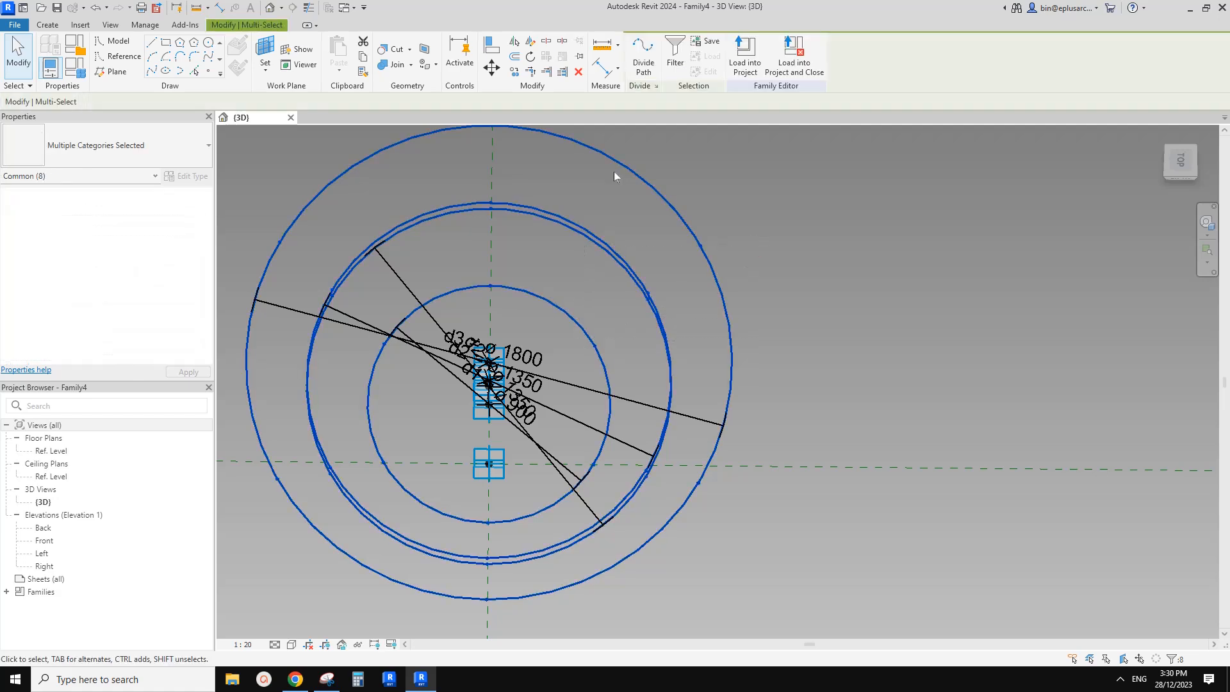
pyautogui.click(676, 54)
pyautogui.click(501, 266)
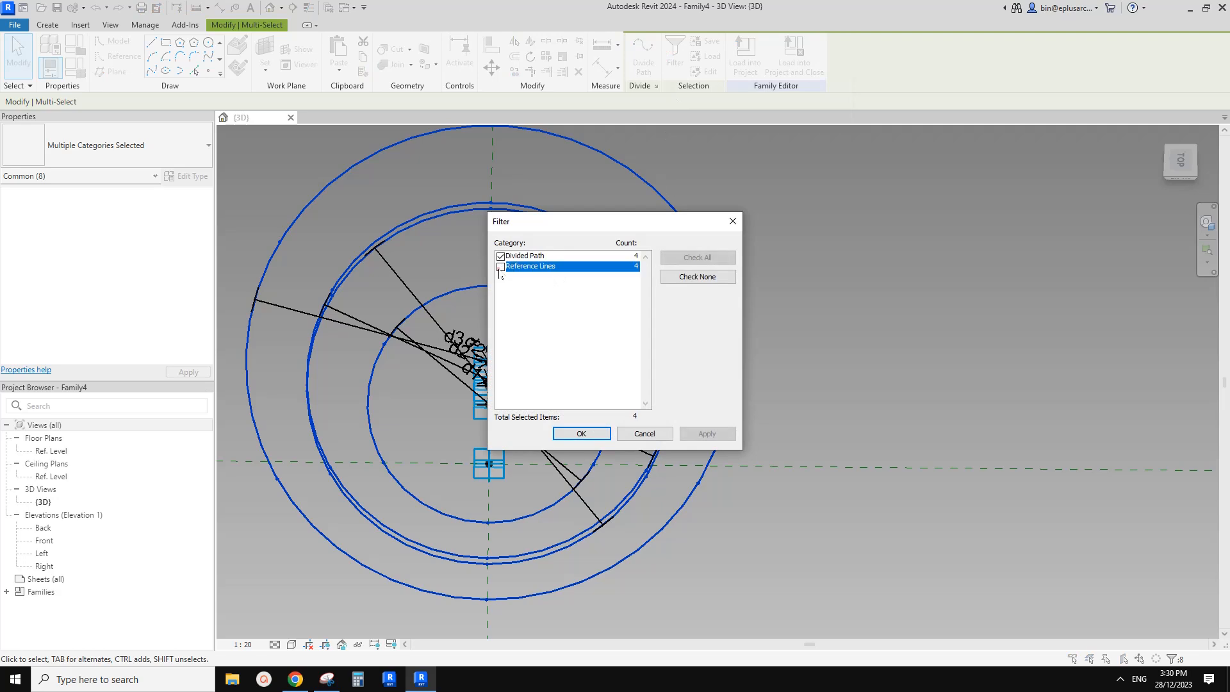
pyautogui.click(581, 434)
pyautogui.moveTo(601, 305); pyautogui.dragTo(629, 307, button='middle')
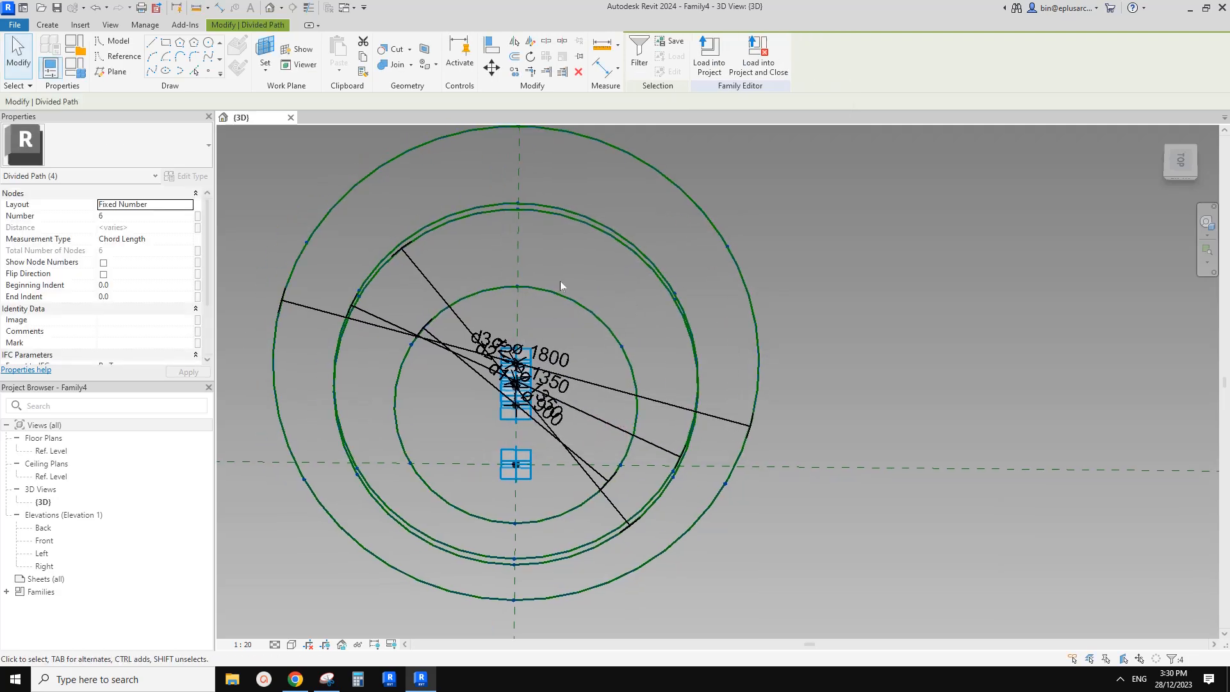
pyautogui.click(129, 217)
pyautogui.write('3')
pyautogui.keyDown('shift'); pyautogui.moveTo(675, 332); pyautogui.dragTo(873, 328, button='middle'); pyautogui.keyUp('shift')
pyautogui.scroll(-1, 774, 448)
pyautogui.click(816, 473)
# Compare the divided circles with the looping light fixture sketch in Snipping Tool, checking node positions from above
pyautogui.click(327, 679)
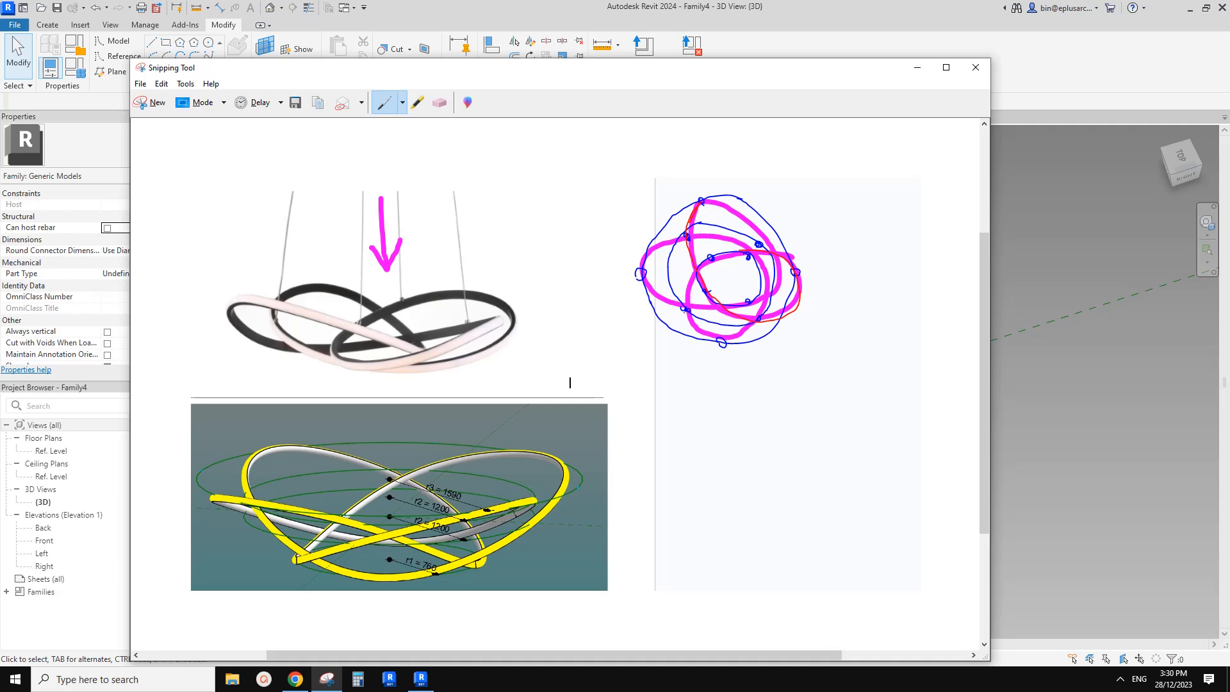
pyautogui.click(420, 679)
pyautogui.keyDown('shift'); pyautogui.moveTo(581, 343); pyautogui.dragTo(572, 490, button='middle'); pyautogui.keyUp('shift')
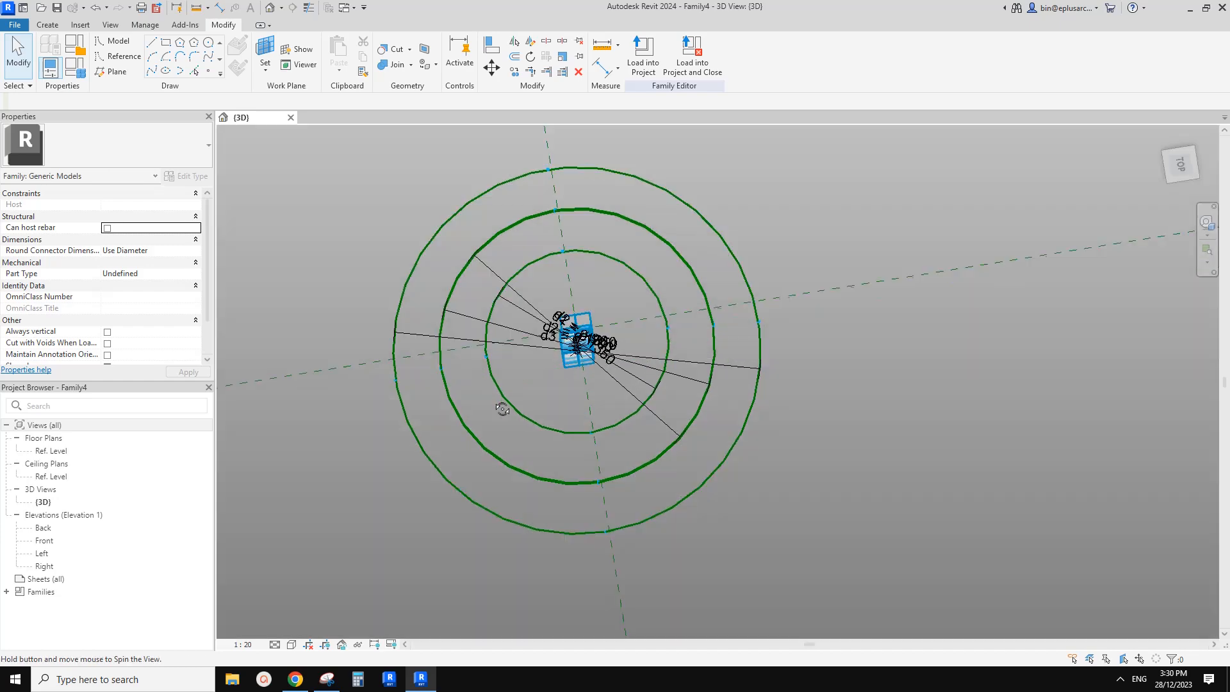
pyautogui.keyDown('shift'); pyautogui.moveTo(461, 355); pyautogui.dragTo(521, 304, button='middle'); pyautogui.keyUp('shift')
pyautogui.click(326, 679)
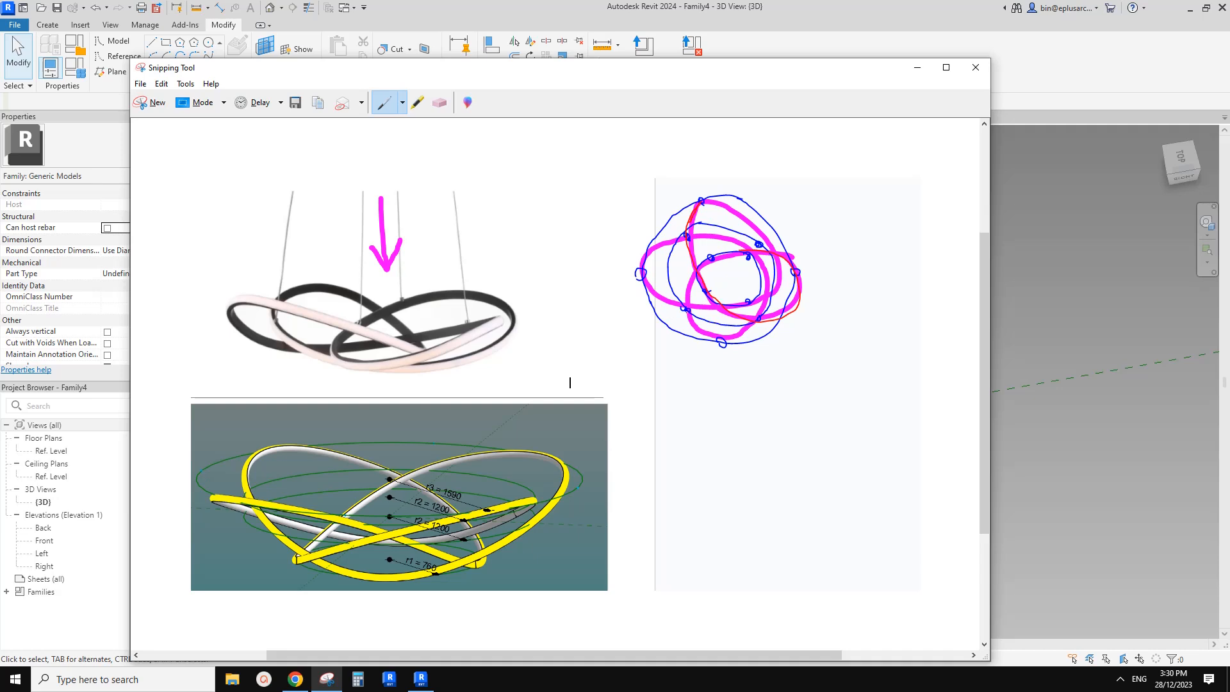
pyautogui.click(420, 678)
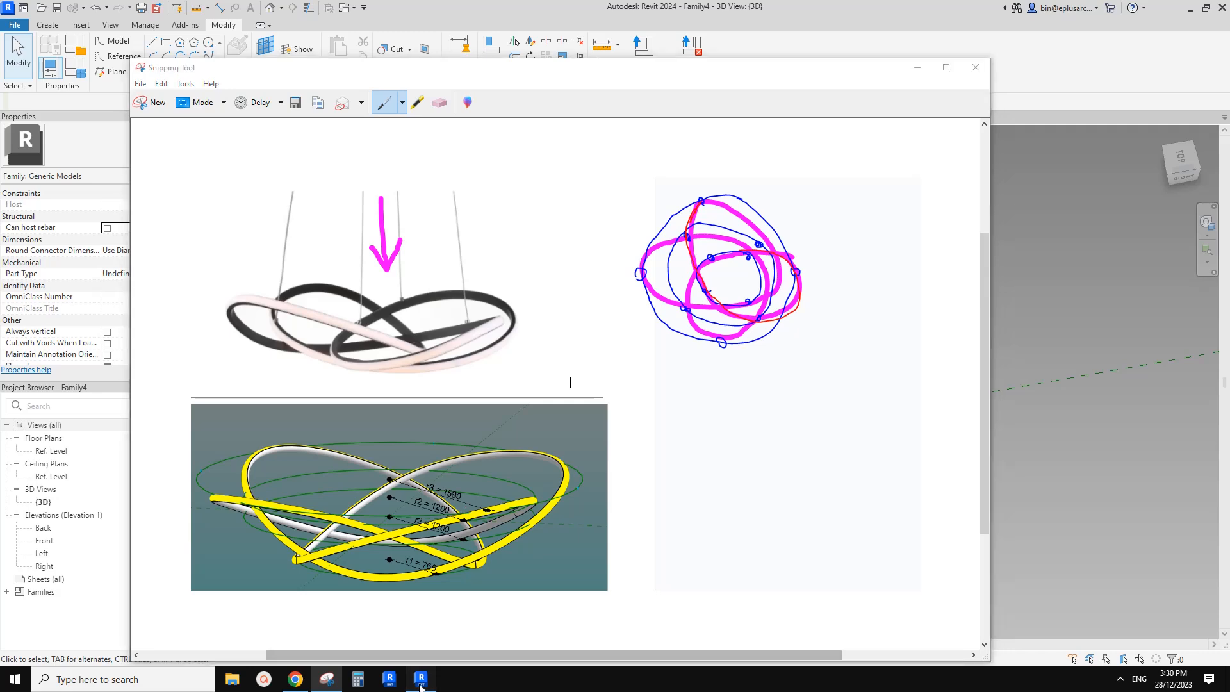
pyautogui.moveTo(593, 422); pyautogui.dragTo(591, 446, button='middle')
pyautogui.keyDown('shift'); pyautogui.moveTo(522, 317); pyautogui.dragTo(509, 287, button='middle'); pyautogui.keyUp('shift')
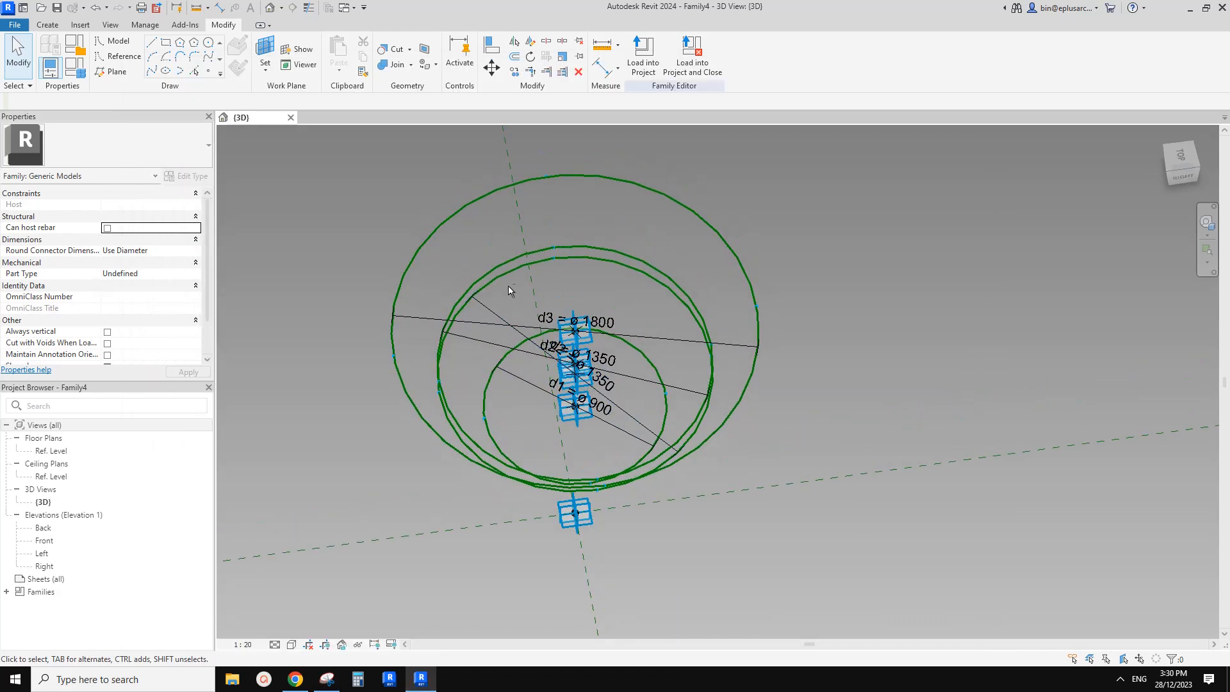
# Set the number of nodes on the largest circle's divided path to 8
pyautogui.click(478, 204)
pyautogui.keyDown('shift'); pyautogui.moveTo(478, 204); pyautogui.dragTo(489, 234, button='middle'); pyautogui.keyUp('shift')
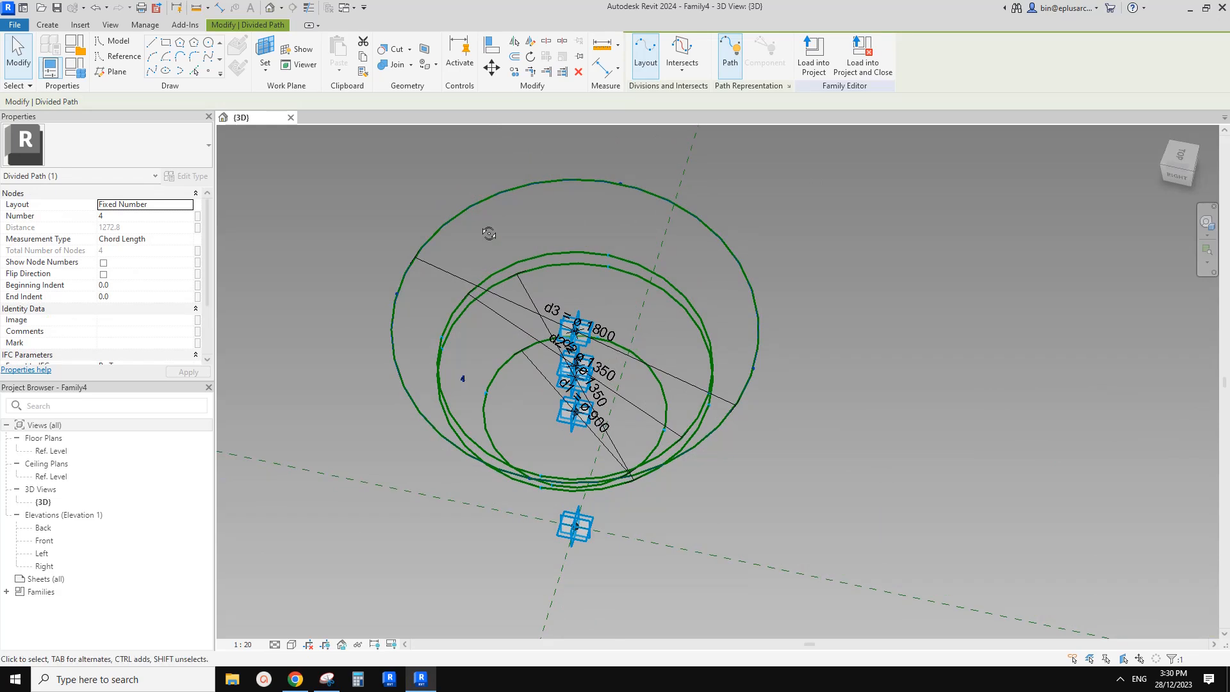
pyautogui.press('Escape')
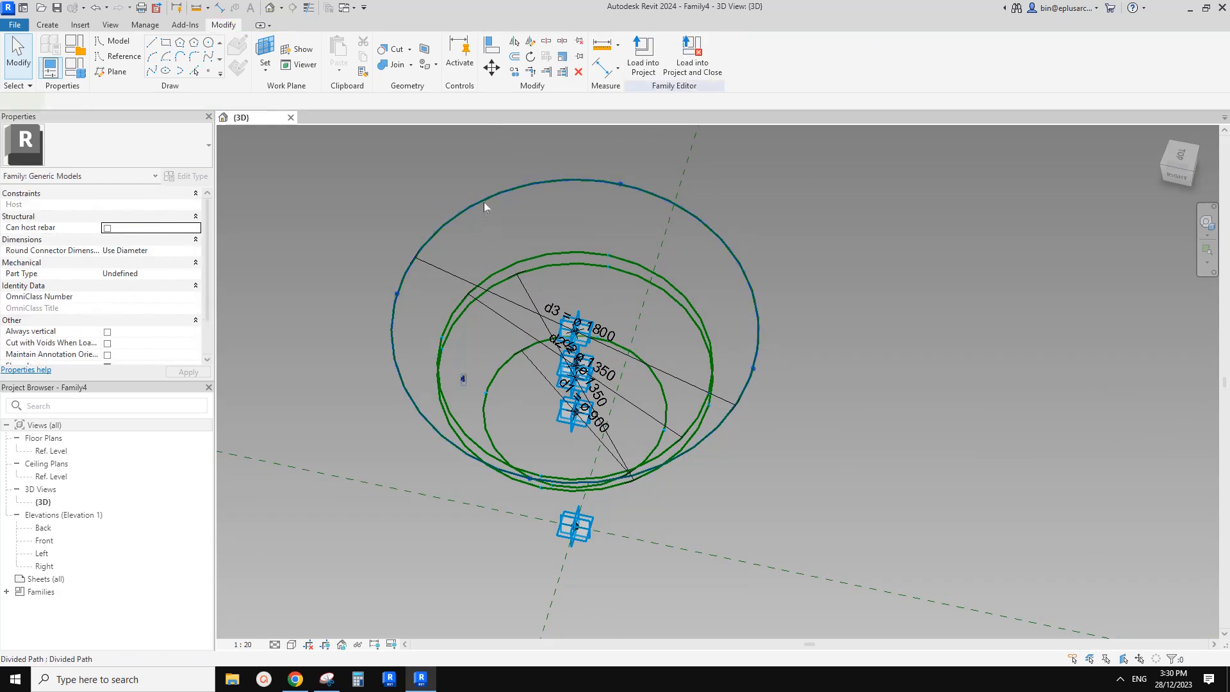
pyautogui.click(483, 202)
pyautogui.click(132, 217)
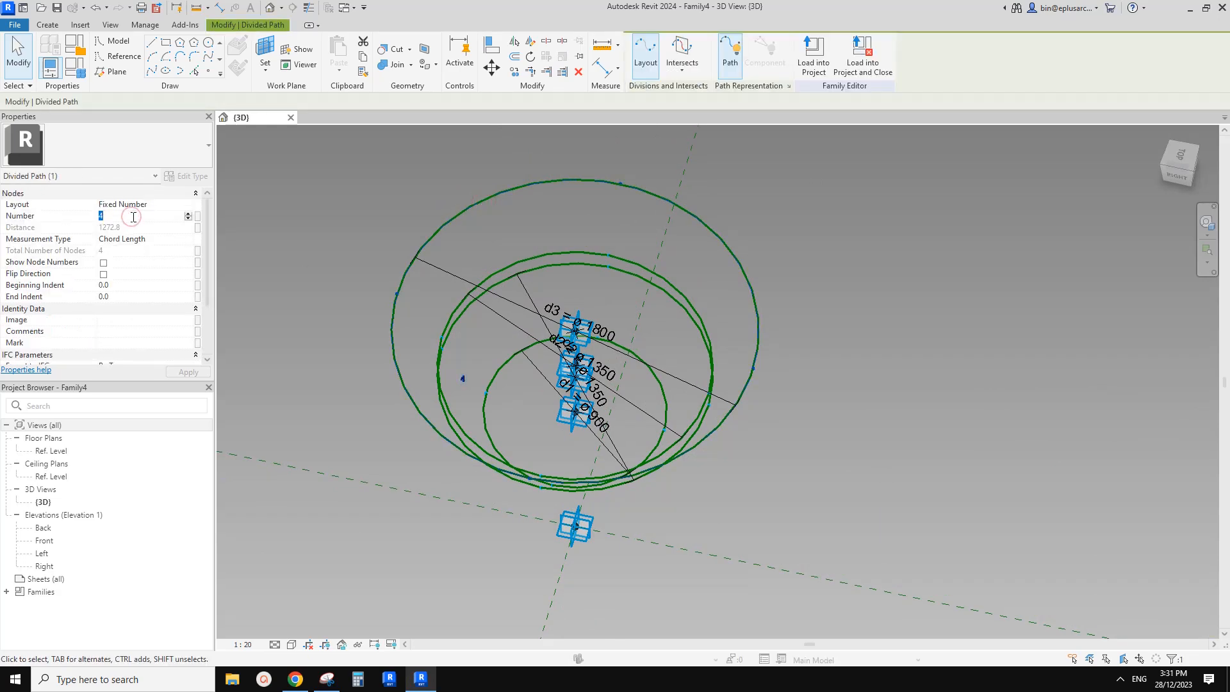
pyautogui.scroll(-2, 389, 247)
pyautogui.keyDown('shift'); pyautogui.moveTo(412, 260); pyautogui.dragTo(467, 241, button='middle'); pyautogui.keyUp('shift')
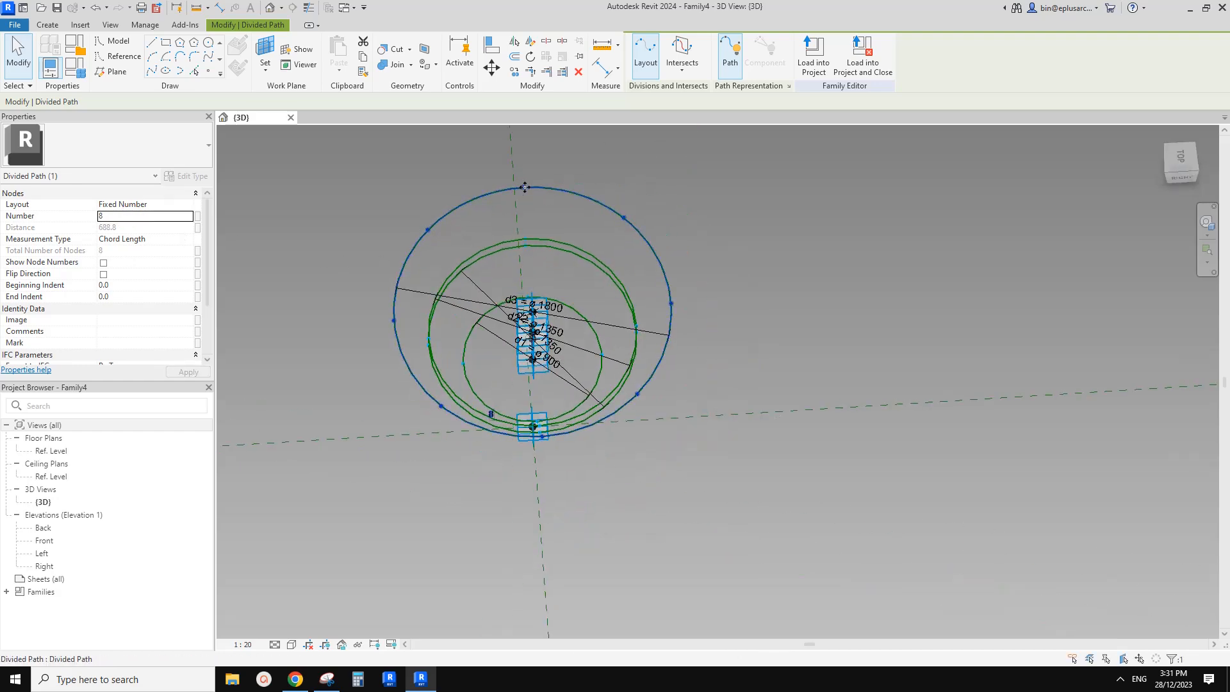
pyautogui.keyDown('shift'); pyautogui.moveTo(507, 234); pyautogui.dragTo(563, 262, button='middle'); pyautogui.keyUp('shift')
pyautogui.click(542, 263)
pyautogui.scroll(2, 544, 269)
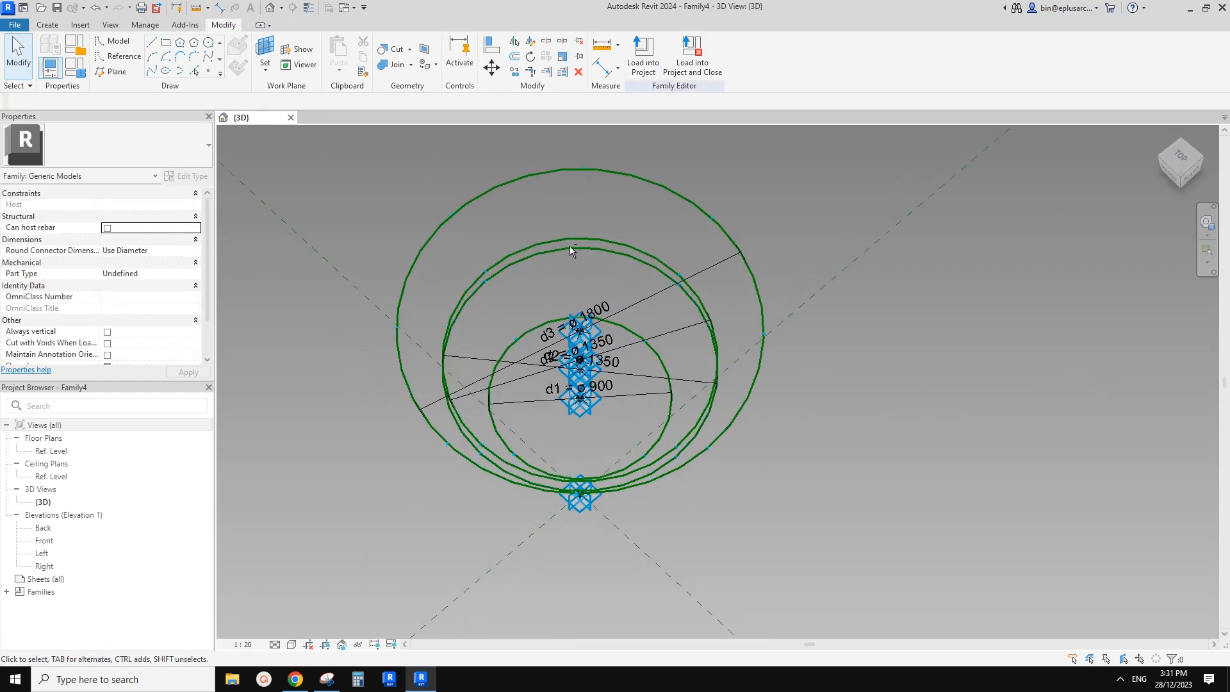
pyautogui.keyDown('shift'); pyautogui.moveTo(573, 181); pyautogui.dragTo(429, 178, button='middle'); pyautogui.keyUp('shift')
pyautogui.keyDown('shift'); pyautogui.moveTo(458, 240); pyautogui.dragTo(463, 255, button='middle'); pyautogui.keyUp('shift')
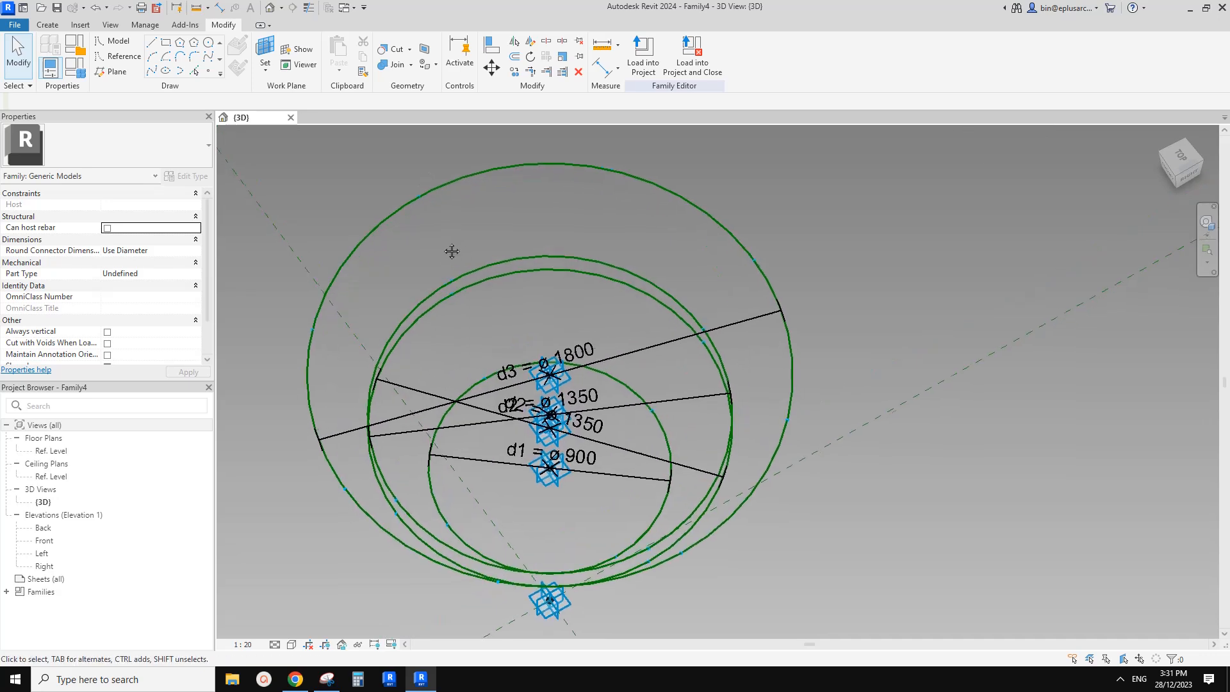
pyautogui.click(121, 57)
pyautogui.click(115, 40)
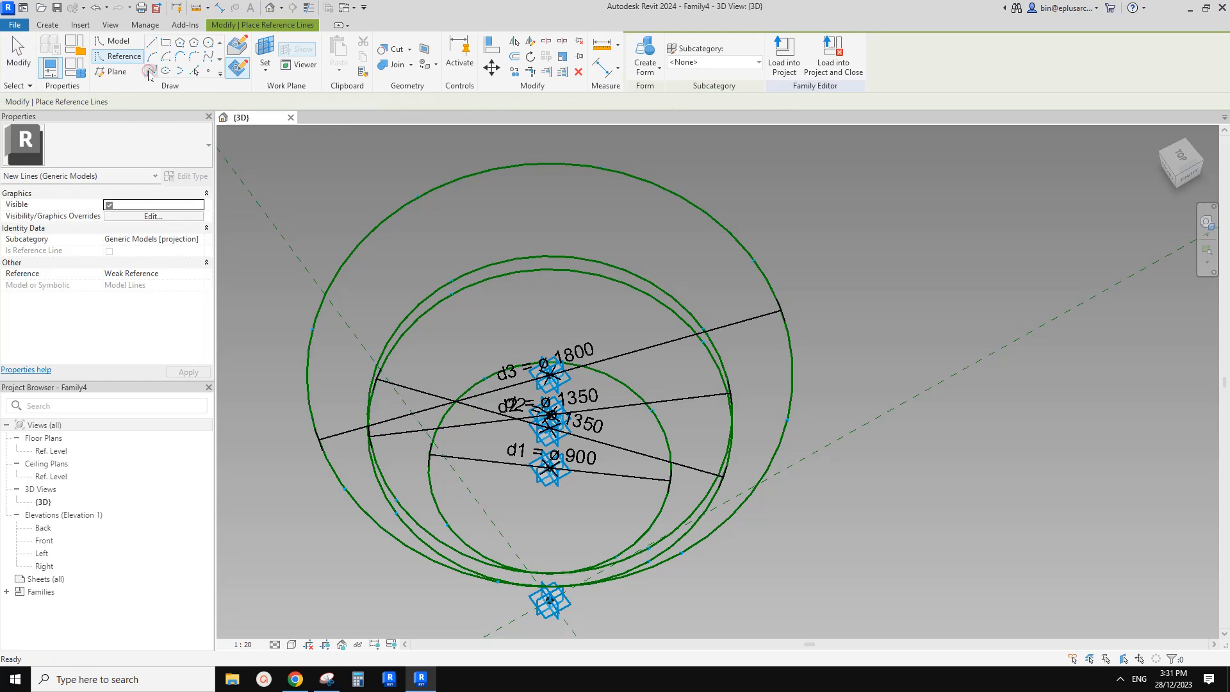
pyautogui.moveTo(518, 205); pyautogui.dragTo(481, 195, button='middle')
pyautogui.keyDown('shift'); pyautogui.moveTo(497, 222); pyautogui.dragTo(536, 233, button='middle'); pyautogui.keyUp('shift')
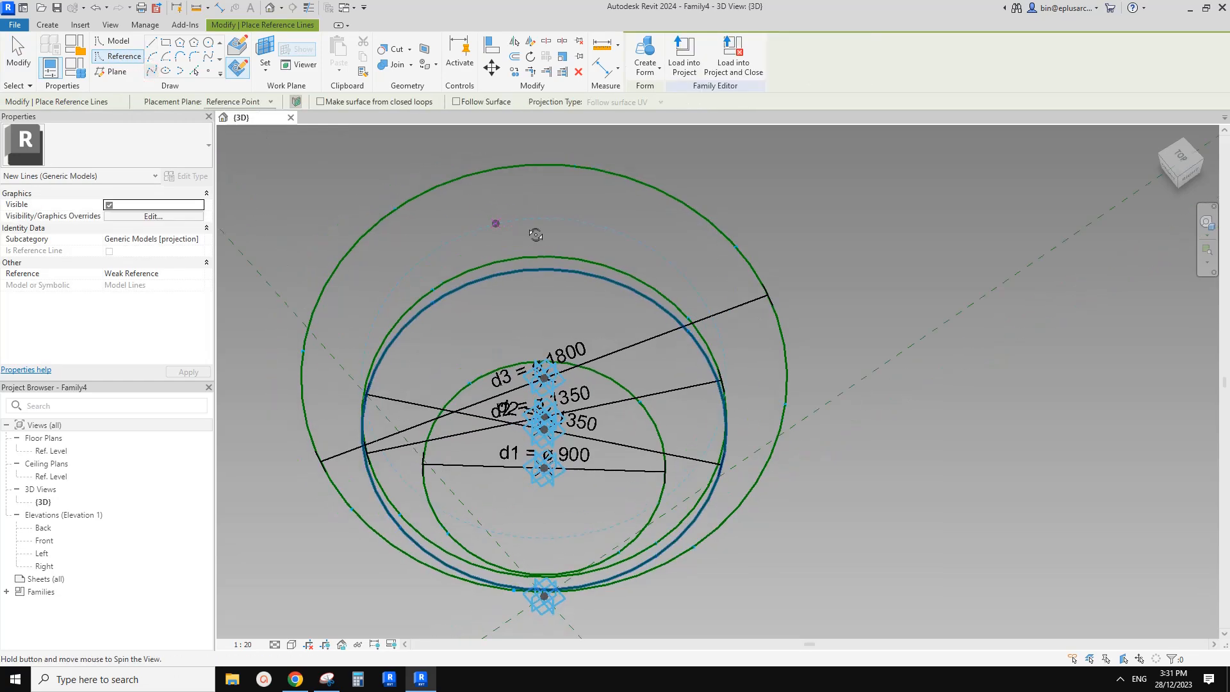
pyautogui.click(575, 166)
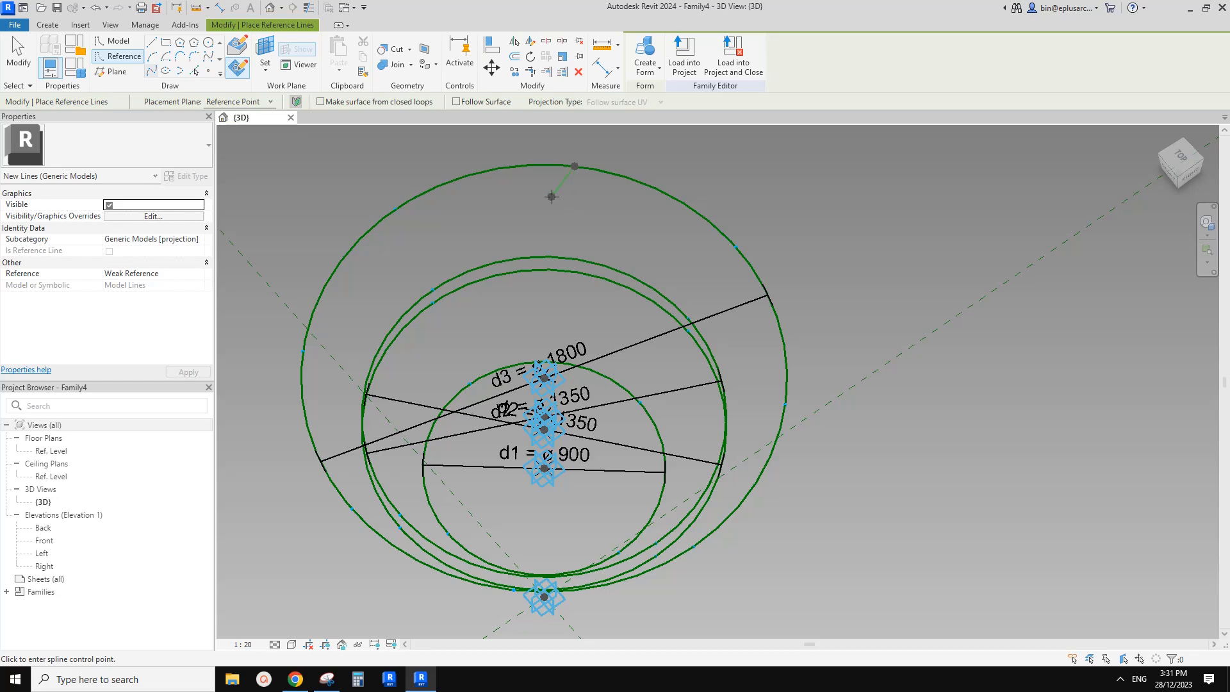
pyautogui.keyDown('shift'); pyautogui.moveTo(552, 197); pyautogui.dragTo(576, 162, button='middle'); pyautogui.keyUp('shift')
pyautogui.press('Escape')
pyautogui.keyDown('shift'); pyautogui.moveTo(450, 255); pyautogui.dragTo(612, 213, button='middle'); pyautogui.keyUp('shift')
pyautogui.press('Escape')
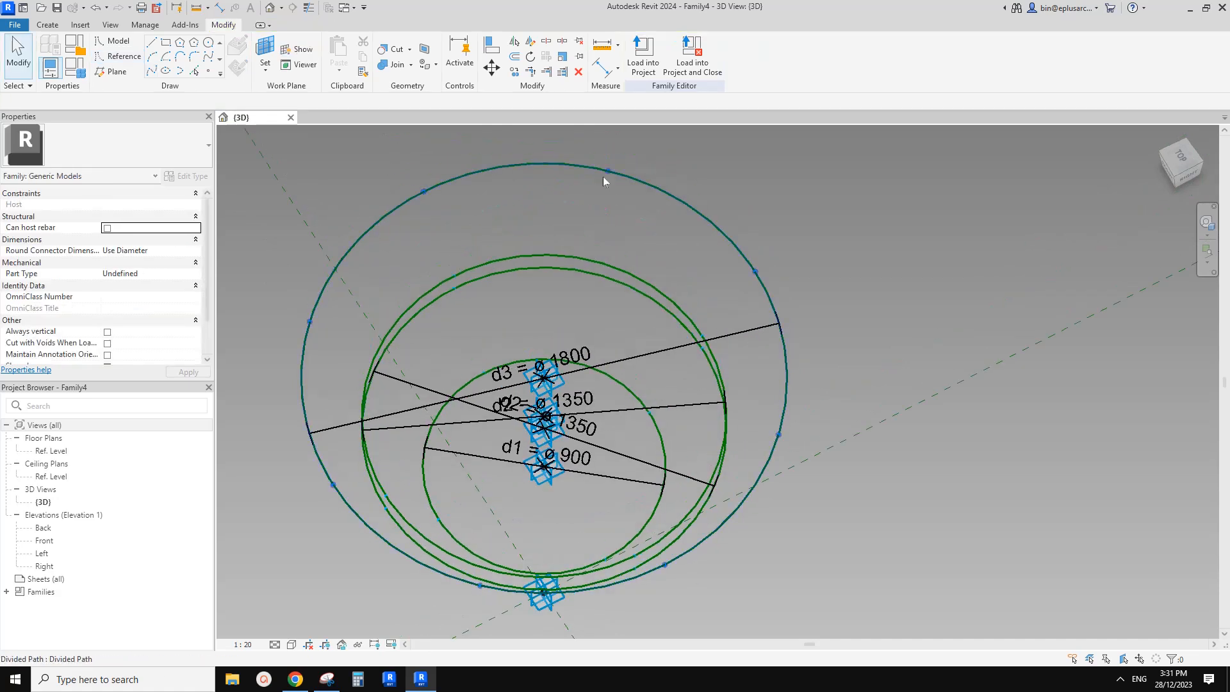
# Start a reference spline through points, drawn on face, from a node on the largest circle through nodes on the middle and smallest circles
pyautogui.click(588, 148)
pyautogui.click(112, 57)
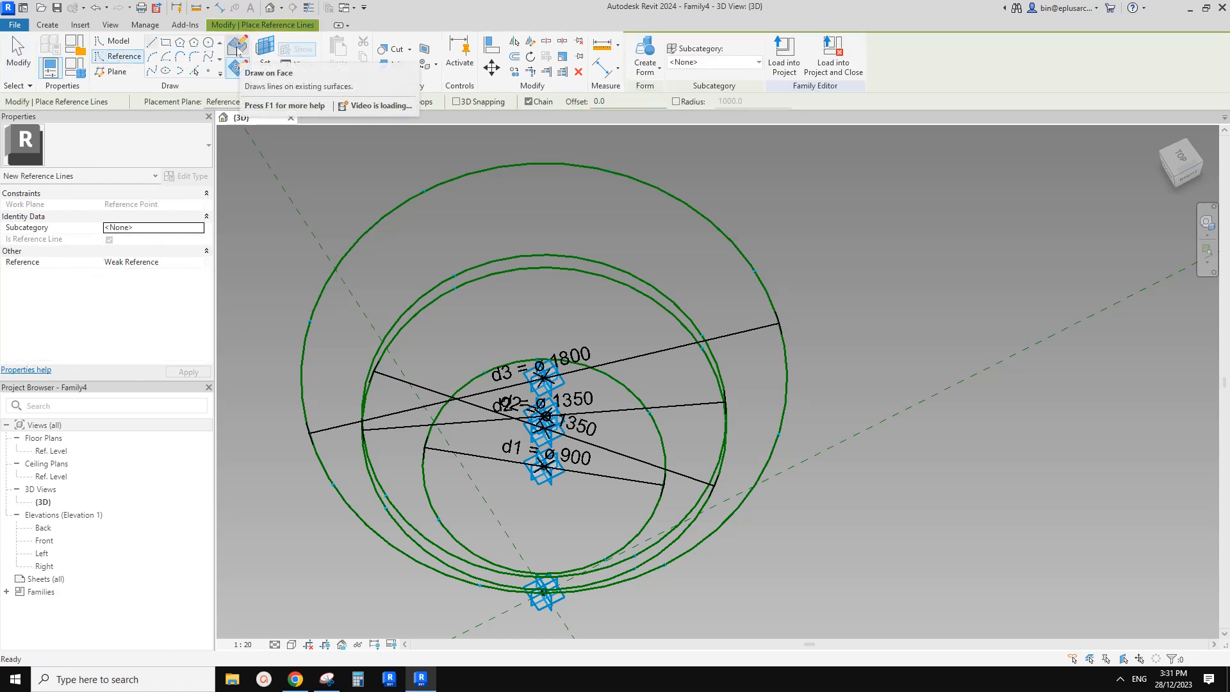
pyautogui.click(150, 71)
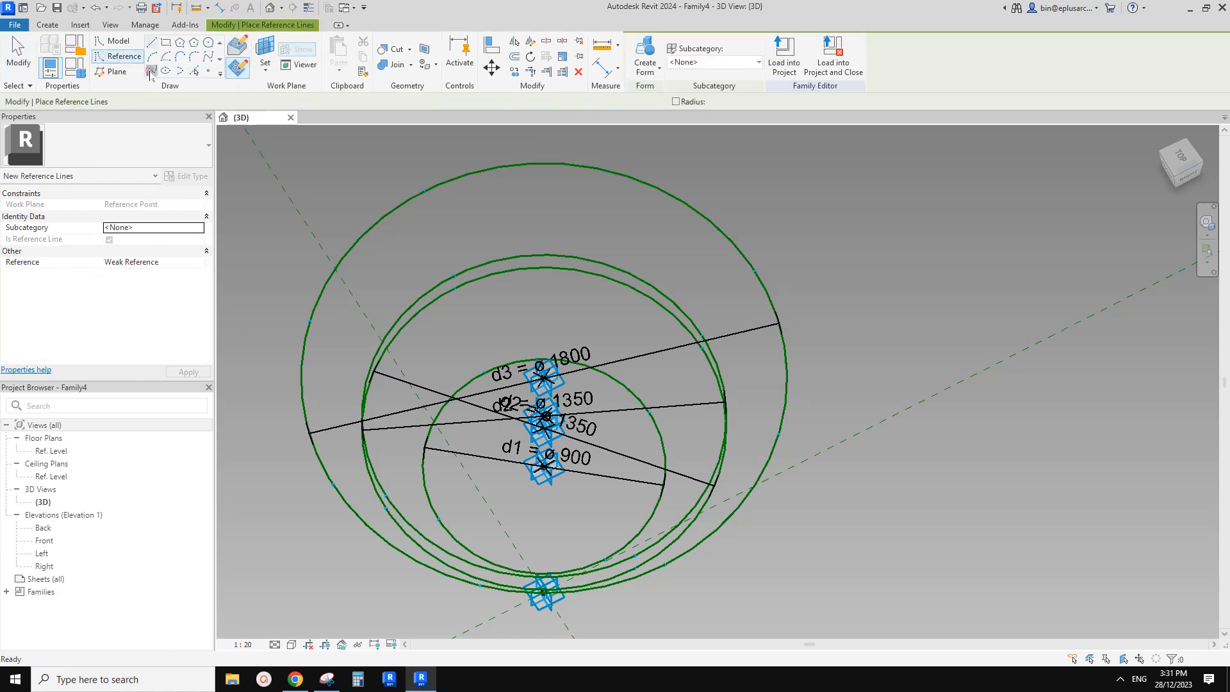
pyautogui.click(239, 51)
pyautogui.moveTo(581, 235)
pyautogui.mouseDown(button='middle')
pyautogui.moveTo(544, 248)
pyautogui.moveTo(571, 223)
pyautogui.mouseUp(button='middle')
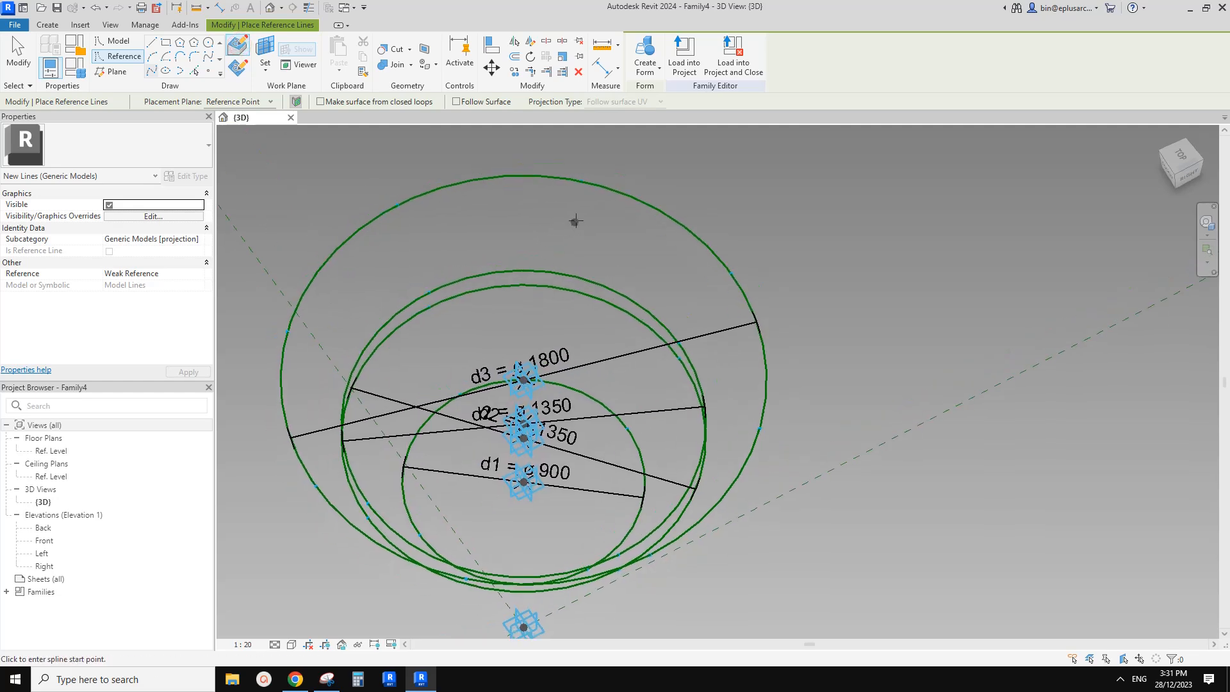
pyautogui.click(581, 180)
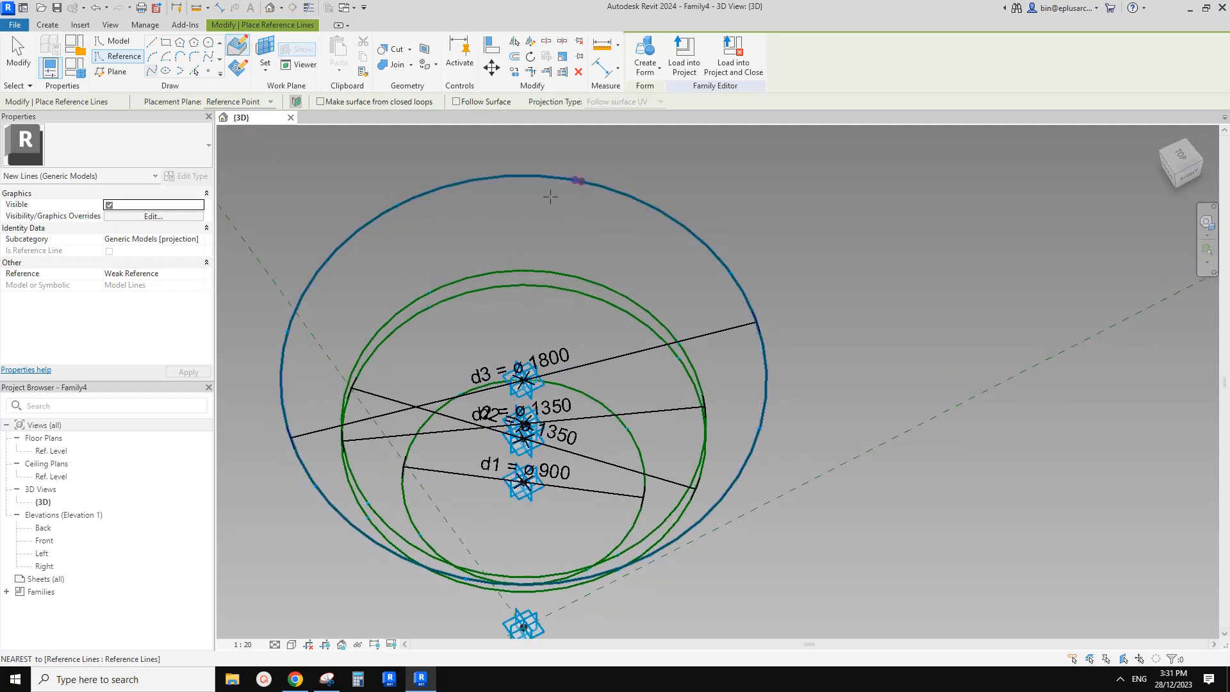
pyautogui.click(429, 292)
pyautogui.moveTo(428, 292)
pyautogui.keyDown('shift'); pyautogui.mouseDown(button='middle')
pyautogui.moveTo(275, 258)
pyautogui.moveTo(430, 346)
pyautogui.moveTo(408, 254)
pyautogui.moveTo(418, 319)
pyautogui.moveTo(412, 307)
pyautogui.mouseUp(button='middle'); pyautogui.keyUp('shift')
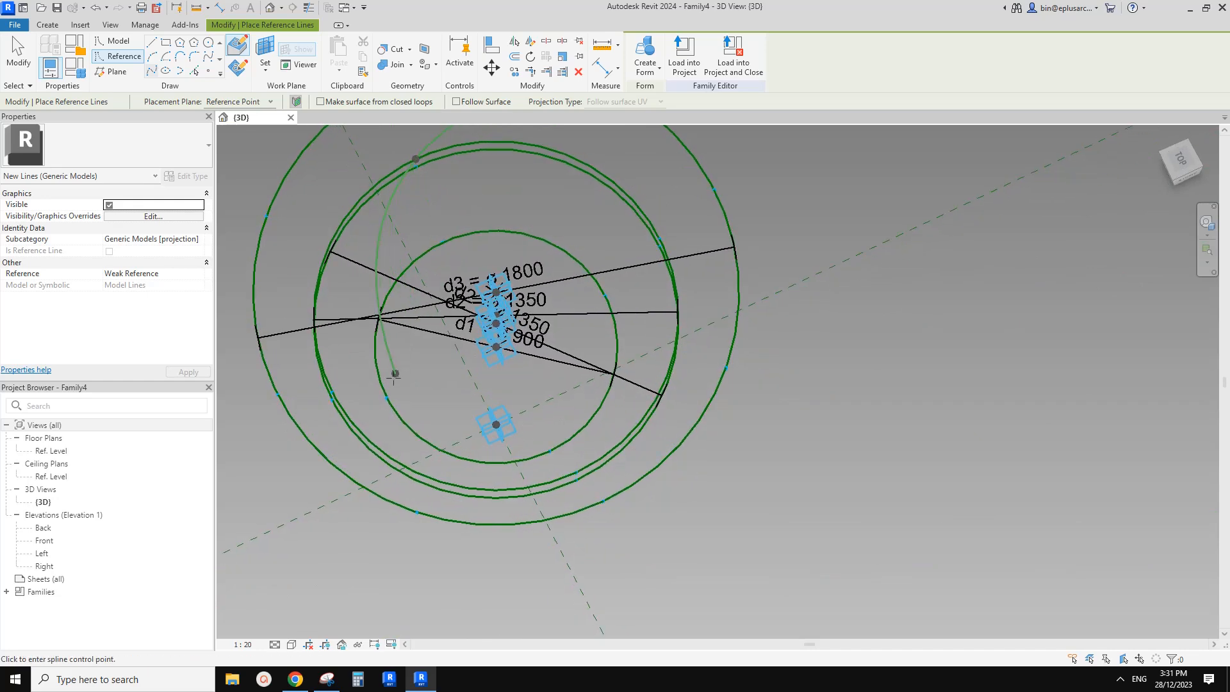
pyautogui.click(387, 397)
pyautogui.keyDown('shift'); pyautogui.moveTo(436, 420); pyautogui.dragTo(559, 440, button='middle'); pyautogui.keyUp('shift')
pyautogui.click(529, 449)
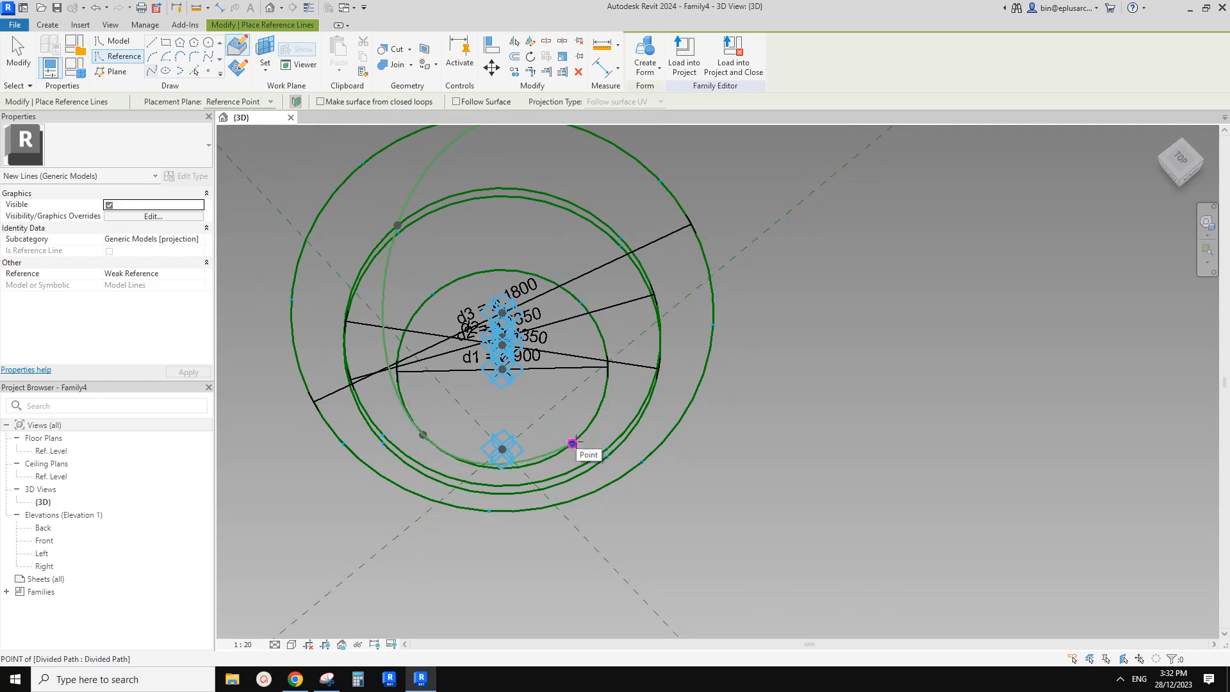
# Check the looping sketch in Snipping Tool, and continue the reference spline in Revit through the divided-path nodes of its next loop
pyautogui.click(327, 679)
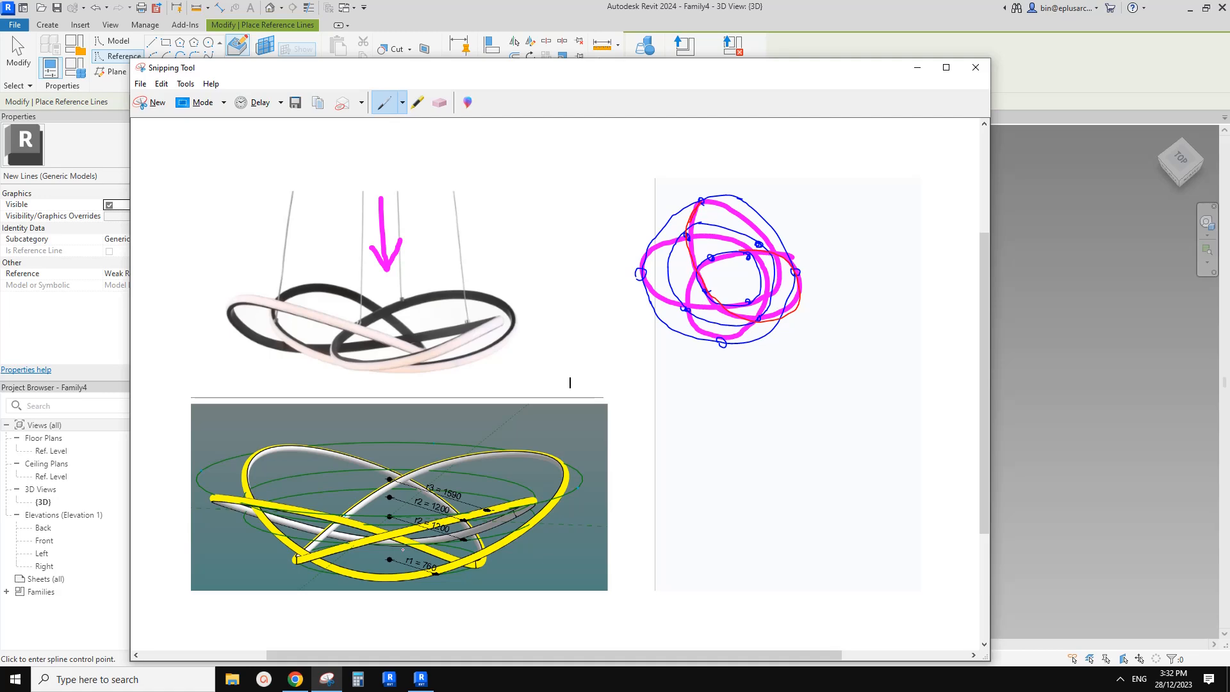
pyautogui.click(410, 679)
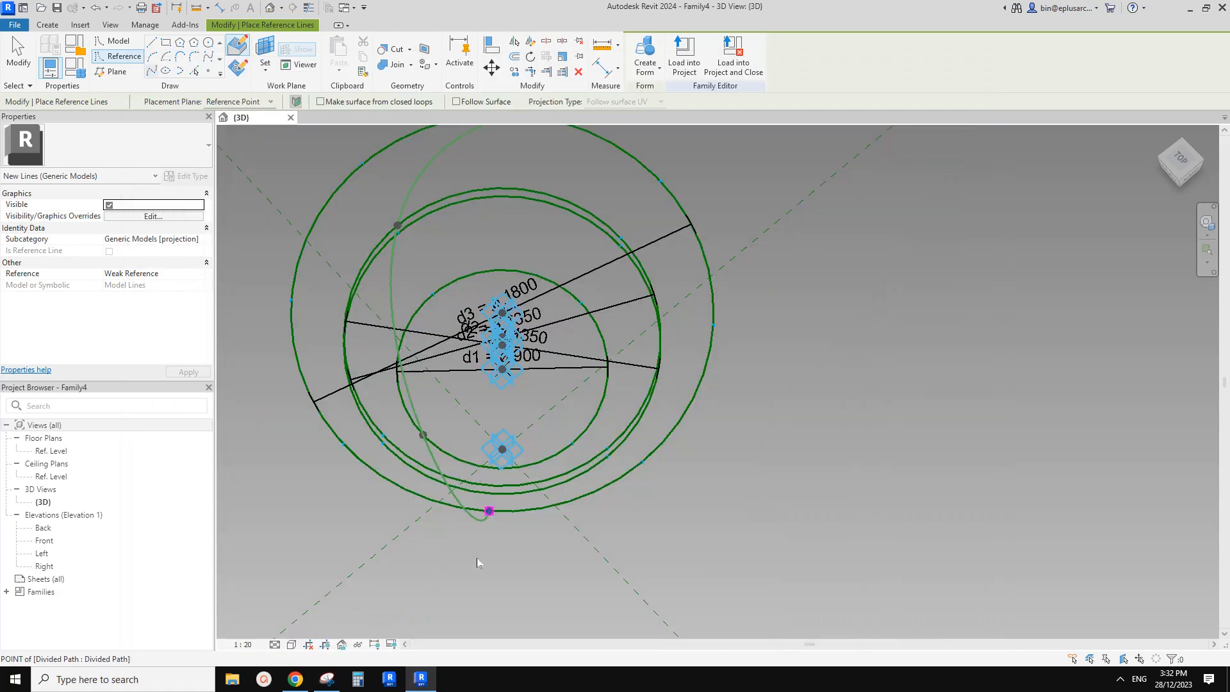
pyautogui.keyDown('shift'); pyautogui.moveTo(578, 445); pyautogui.dragTo(604, 286, button='middle'); pyautogui.keyUp('shift')
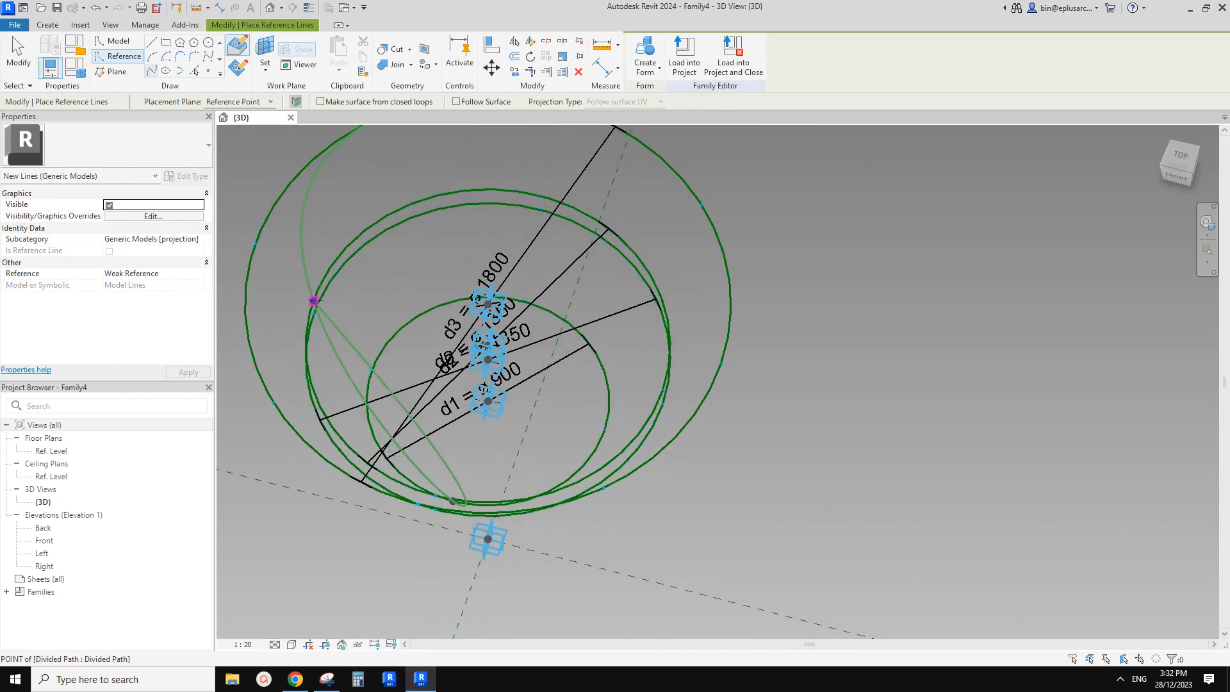
pyautogui.keyDown('shift'); pyautogui.moveTo(436, 416); pyautogui.dragTo(672, 359, button='middle'); pyautogui.keyUp('shift')
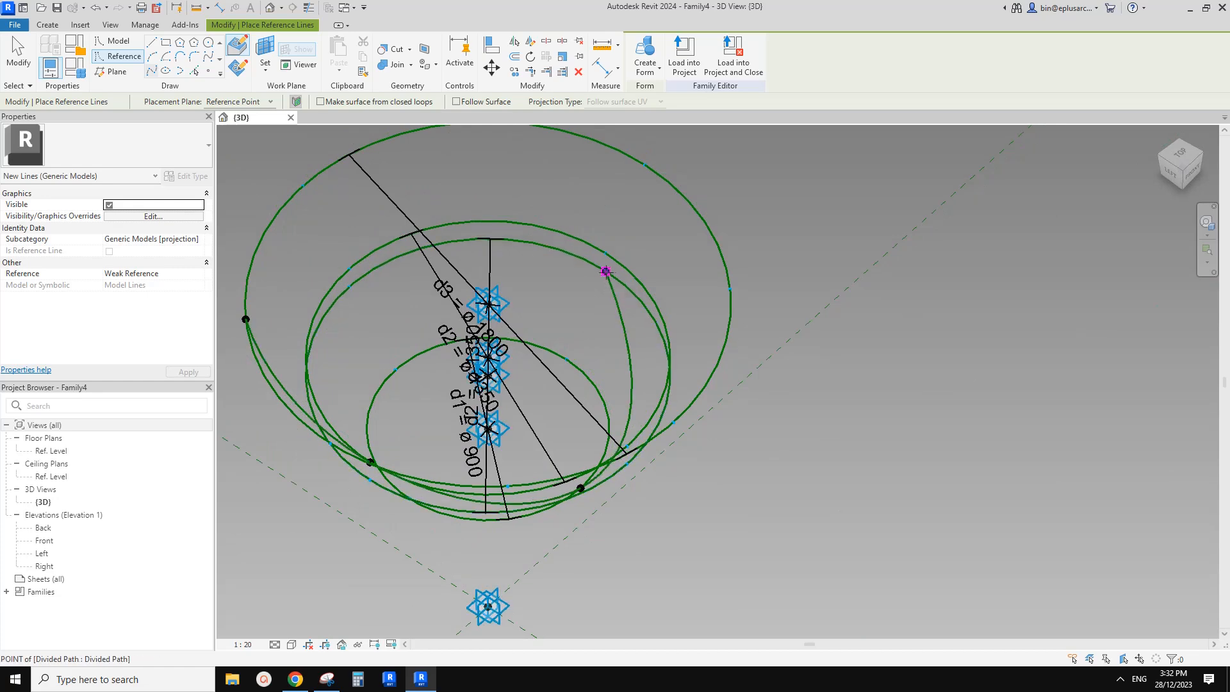
pyautogui.keyDown('shift'); pyautogui.moveTo(602, 273); pyautogui.dragTo(534, 206, button='middle'); pyautogui.keyUp('shift')
pyautogui.click(522, 189)
pyautogui.keyDown('shift'); pyautogui.moveTo(394, 295); pyautogui.dragTo(748, 383, button='middle'); pyautogui.keyUp('shift')
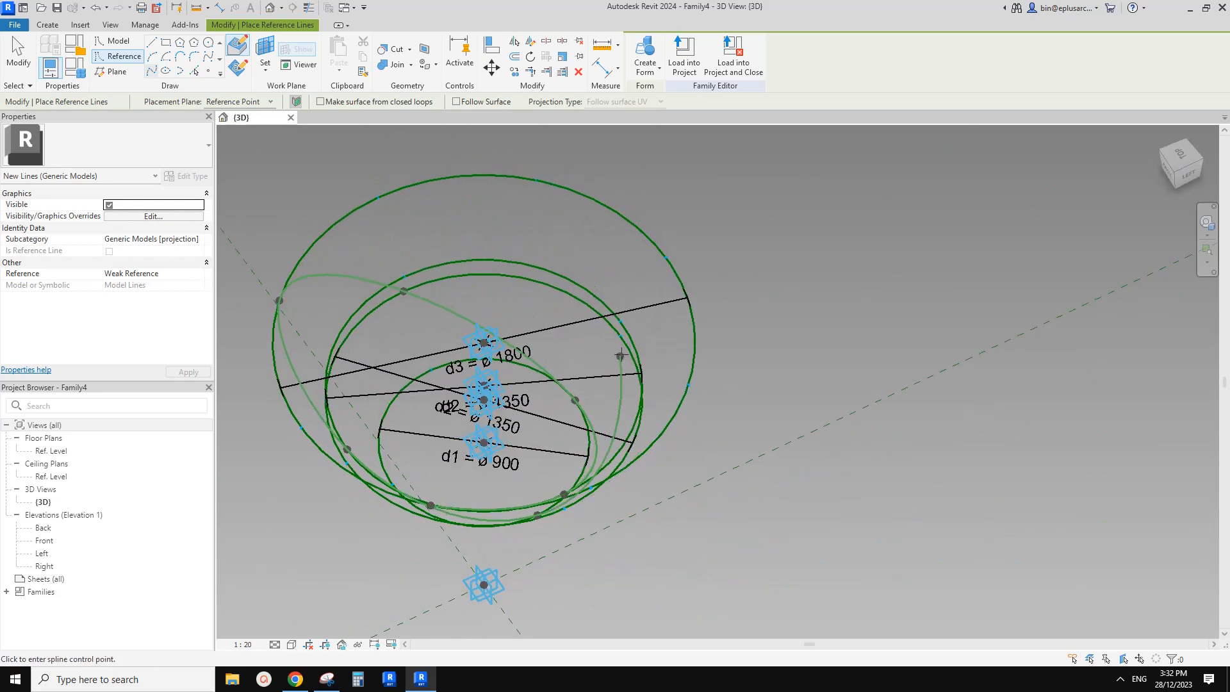
# Extend the spline through the remaining nodes of the largest, middle and smallest circles, following the loops around to its starting point
pyautogui.keyDown('shift'); pyautogui.moveTo(620, 336); pyautogui.dragTo(593, 329, button='middle'); pyautogui.keyUp('shift')
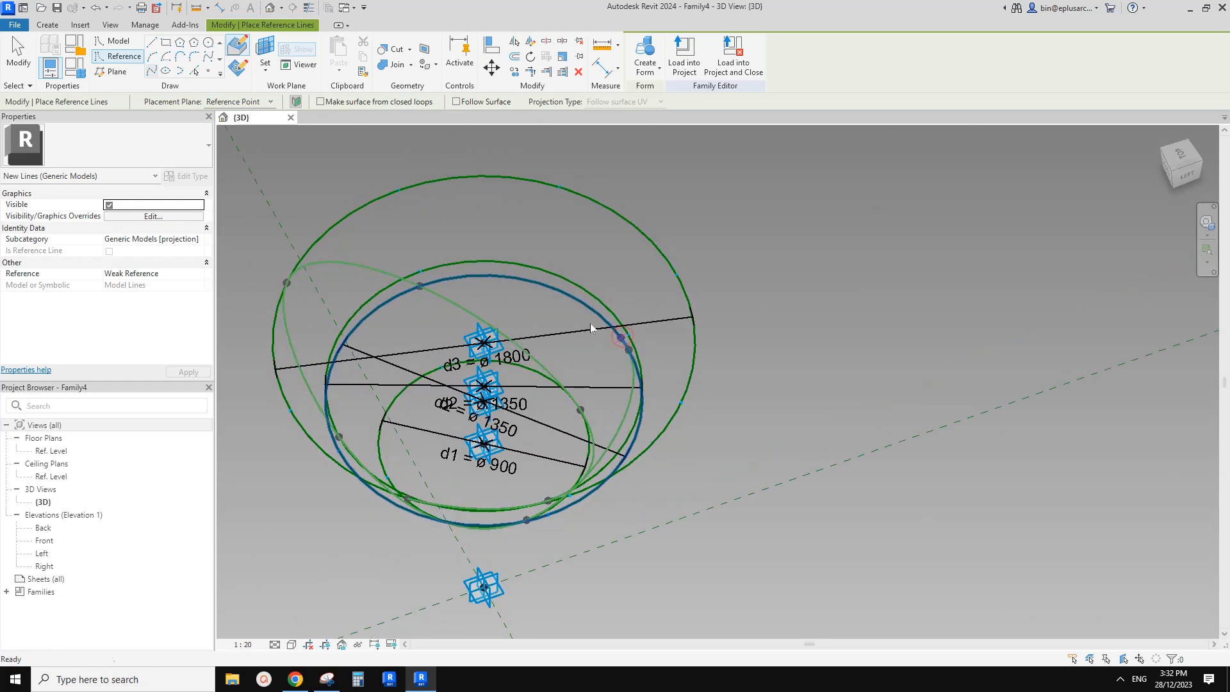
pyautogui.click(560, 187)
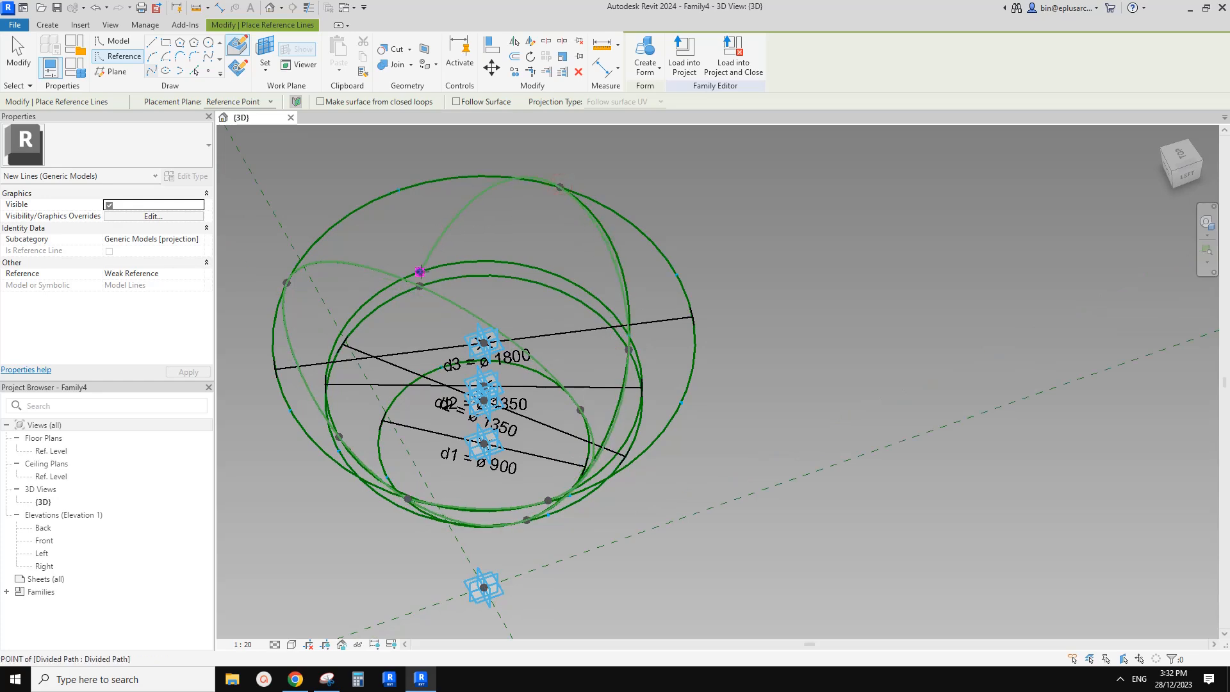
pyautogui.keyDown('shift'); pyautogui.moveTo(397, 320); pyautogui.dragTo(792, 383, button='middle'); pyautogui.keyUp('shift')
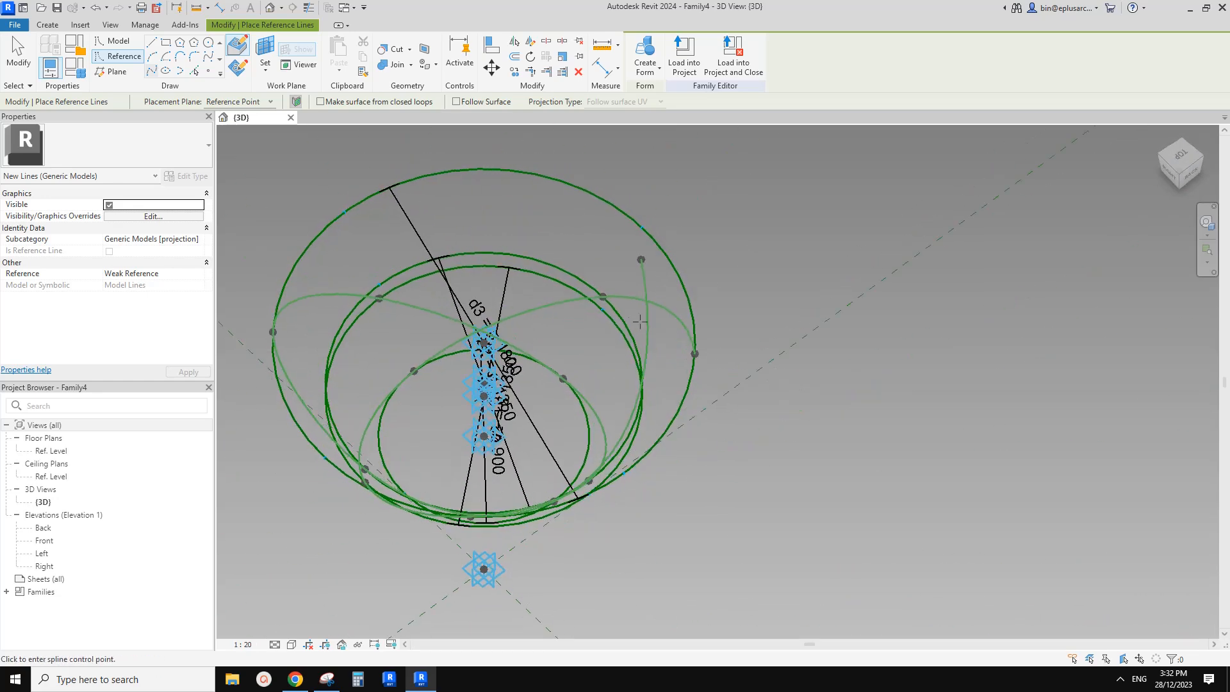
pyautogui.keyDown('shift'); pyautogui.moveTo(580, 287); pyautogui.dragTo(547, 262, button='middle'); pyautogui.keyUp('shift')
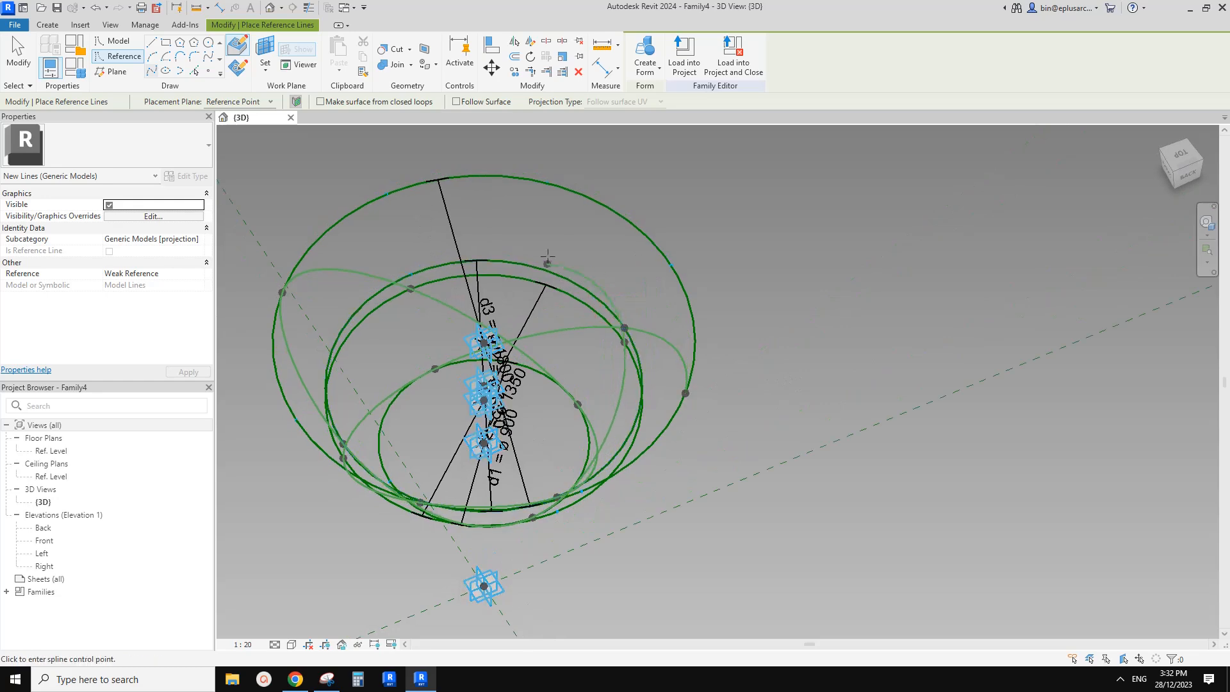
pyautogui.click(547, 183)
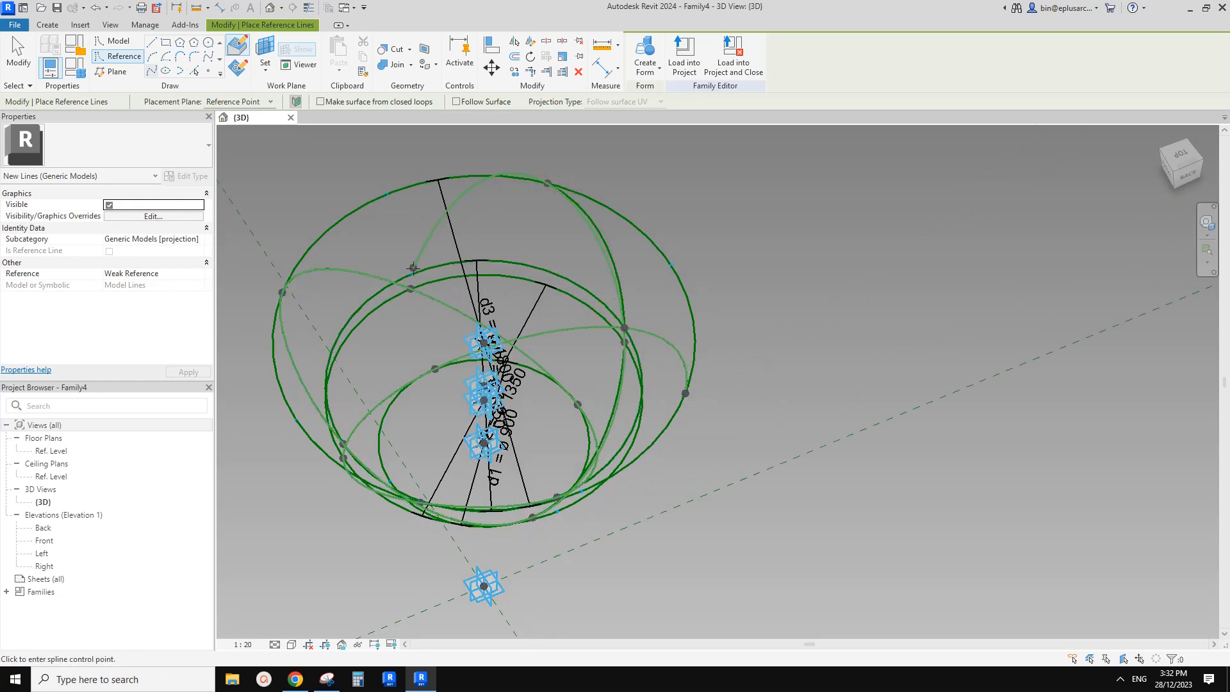
pyautogui.keyDown('shift'); pyautogui.moveTo(410, 274); pyautogui.dragTo(777, 368, button='middle'); pyautogui.keyUp('shift')
pyautogui.keyDown('shift'); pyautogui.moveTo(679, 379); pyautogui.dragTo(728, 376, button='middle'); pyautogui.keyUp('shift')
pyautogui.click(595, 296)
pyautogui.keyDown('shift'); pyautogui.moveTo(533, 182); pyautogui.dragTo(520, 230, button='middle'); pyautogui.keyUp('shift')
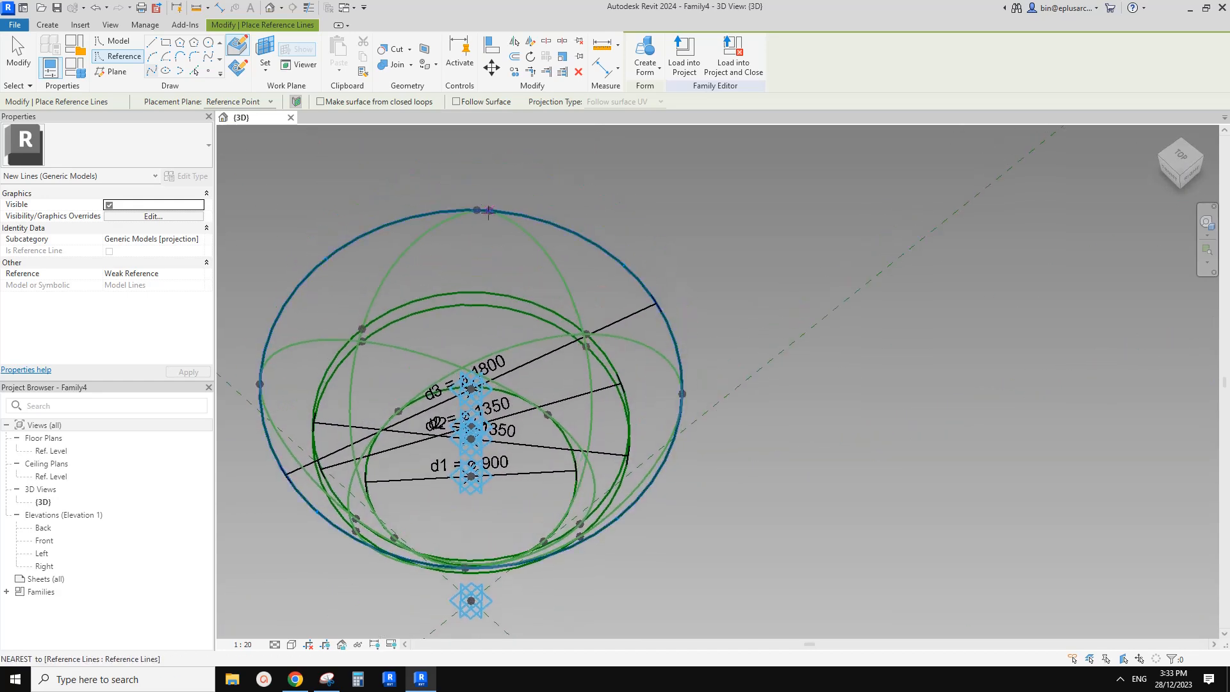
# Close the spline at its starting node on the largest circle, accept the identical-points warning and finish the reference line
pyautogui.scroll(2, 488, 211)
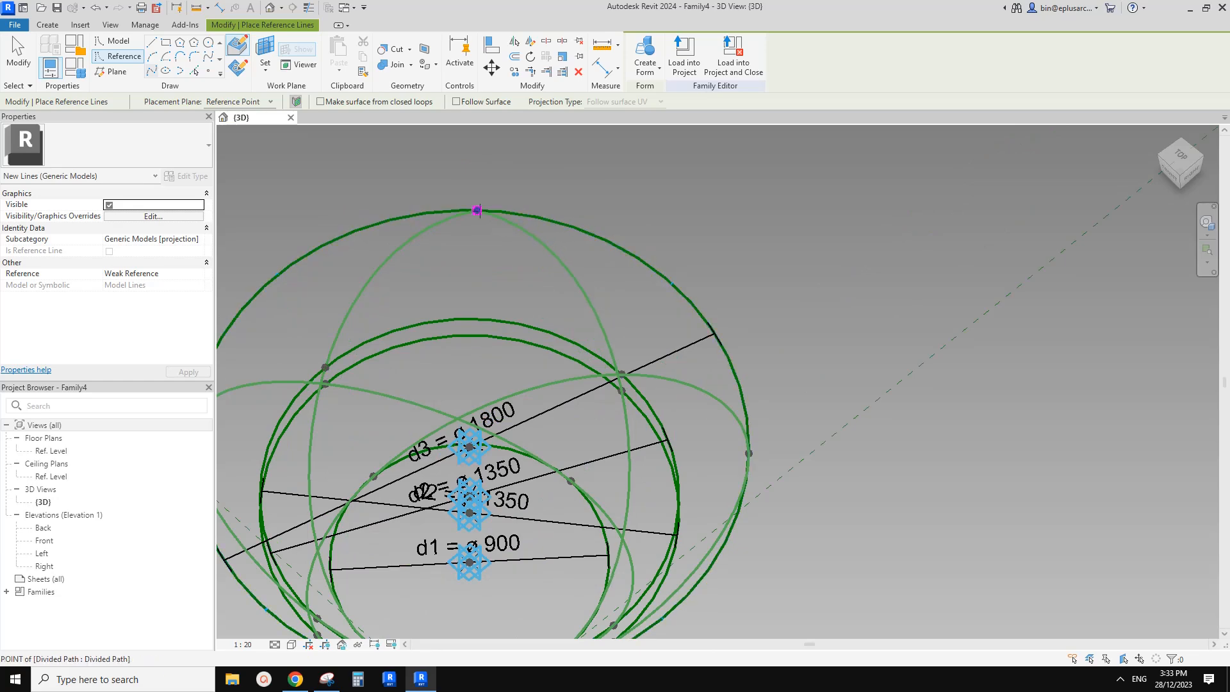
pyautogui.moveTo(485, 225)
pyautogui.mouseDown(button='middle')
pyautogui.moveTo(495, 193)
pyautogui.moveTo(497, 242)
pyautogui.mouseUp(button='middle')
pyautogui.scroll(-1, 489, 180)
pyautogui.scroll(3, 513, 203)
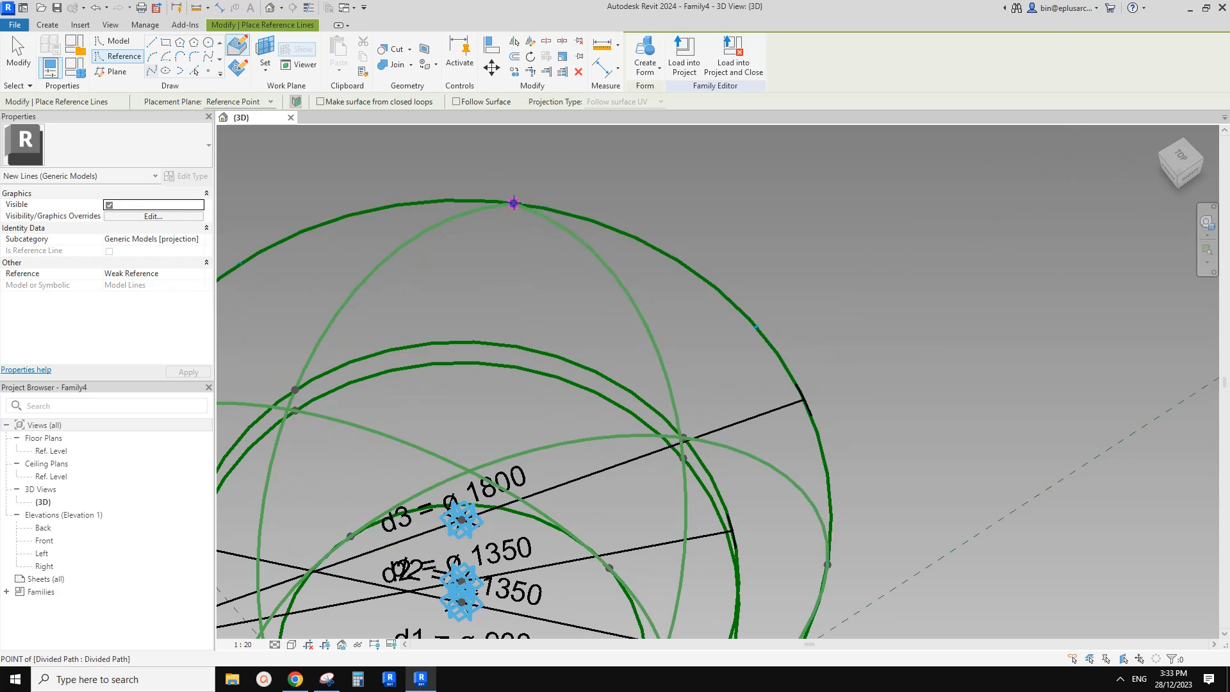
pyautogui.click(513, 203)
pyautogui.moveTo(579, 277); pyautogui.dragTo(512, 277)
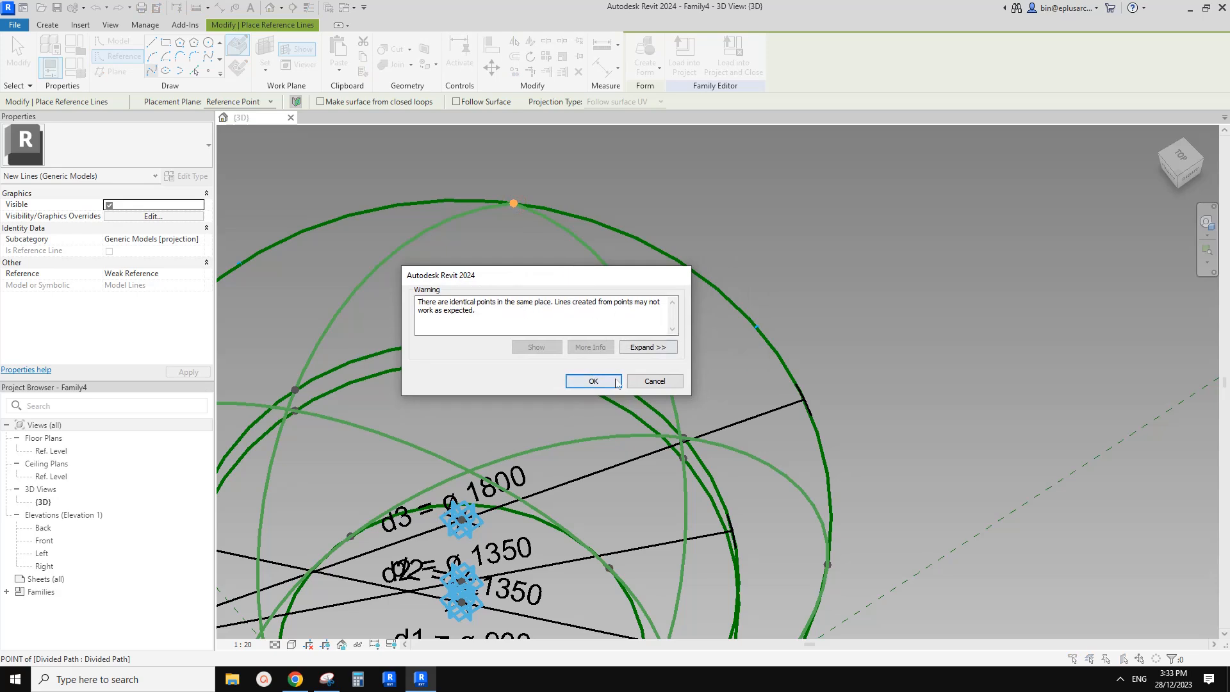
pyautogui.click(594, 386)
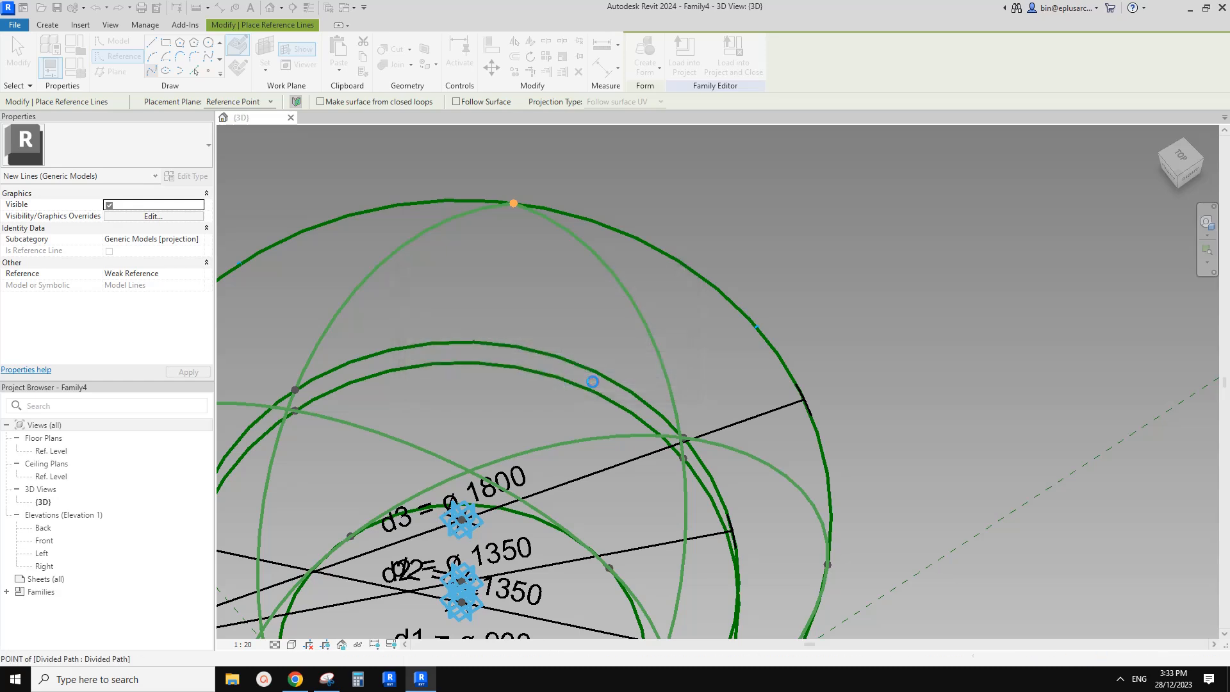
pyautogui.scroll(-2, 531, 328)
pyautogui.moveTo(531, 329); pyautogui.dragTo(667, 373, button='middle')
pyautogui.press('Escape')
pyautogui.press('Escape')
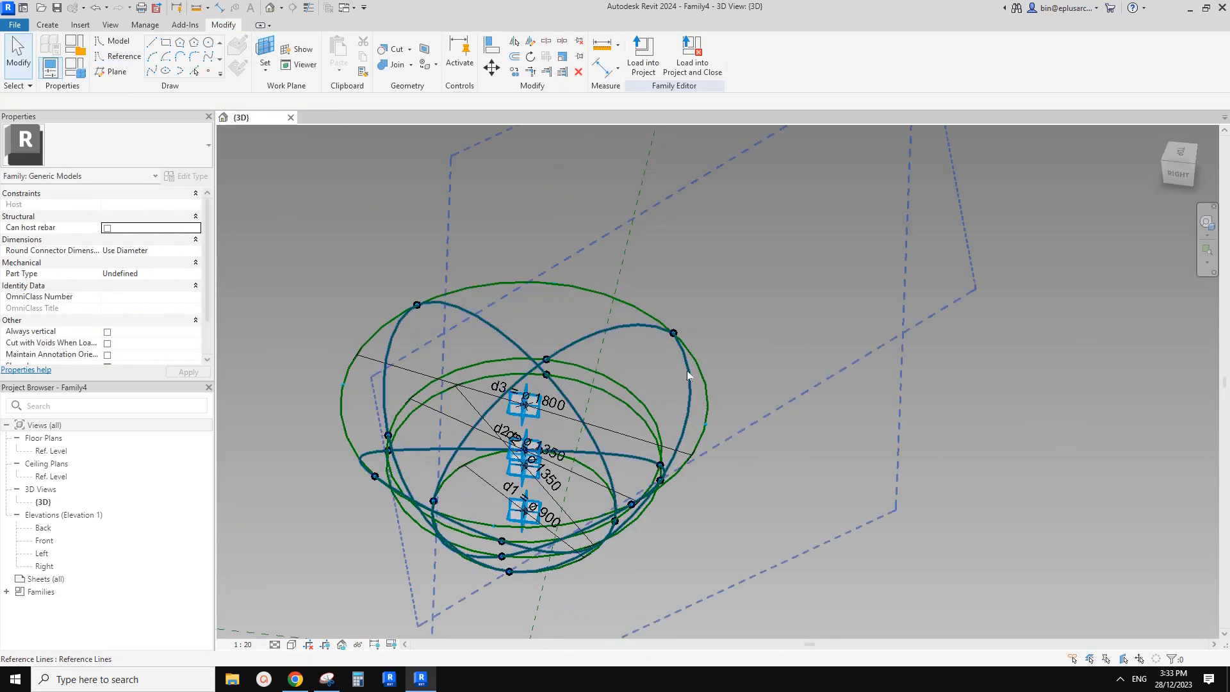
# Temporarily isolate the spline to examine its looping shape from several angles, and restore the hidden elements
pyautogui.click(686, 371)
pyautogui.press('h')
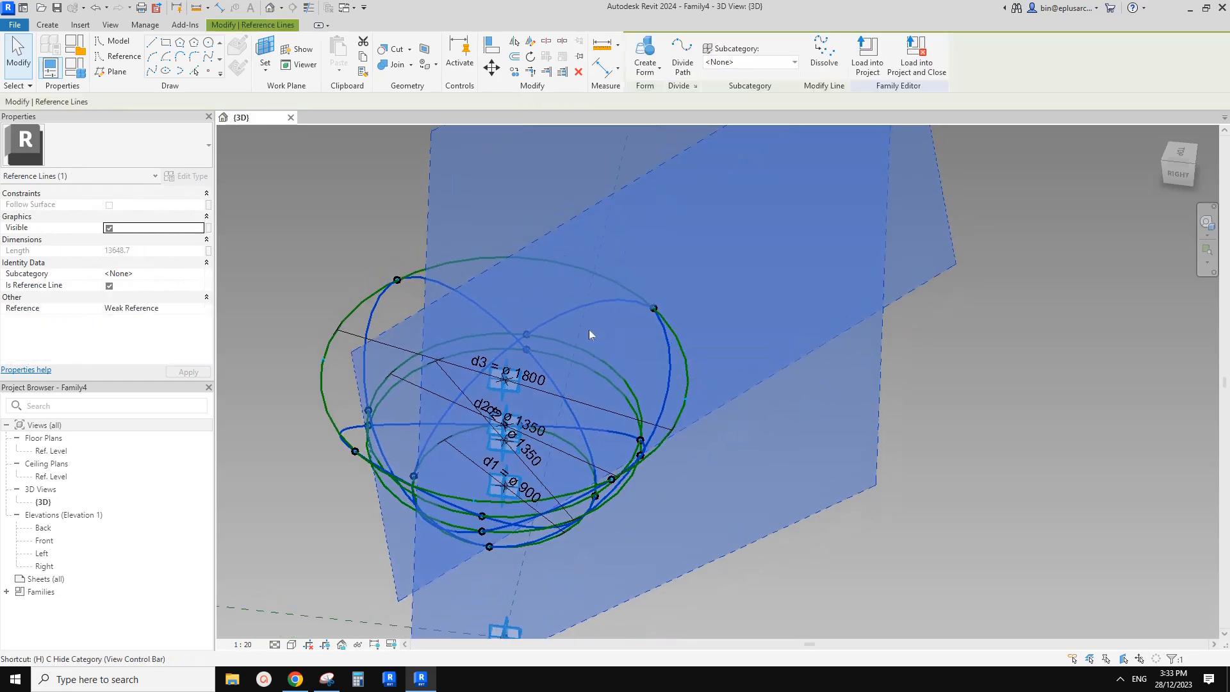
pyautogui.press('i')
pyautogui.click(678, 334)
pyautogui.keyDown('shift'); pyautogui.moveTo(680, 333); pyautogui.dragTo(695, 378, button='middle'); pyautogui.keyUp('shift')
pyautogui.scroll(3, 725, 399)
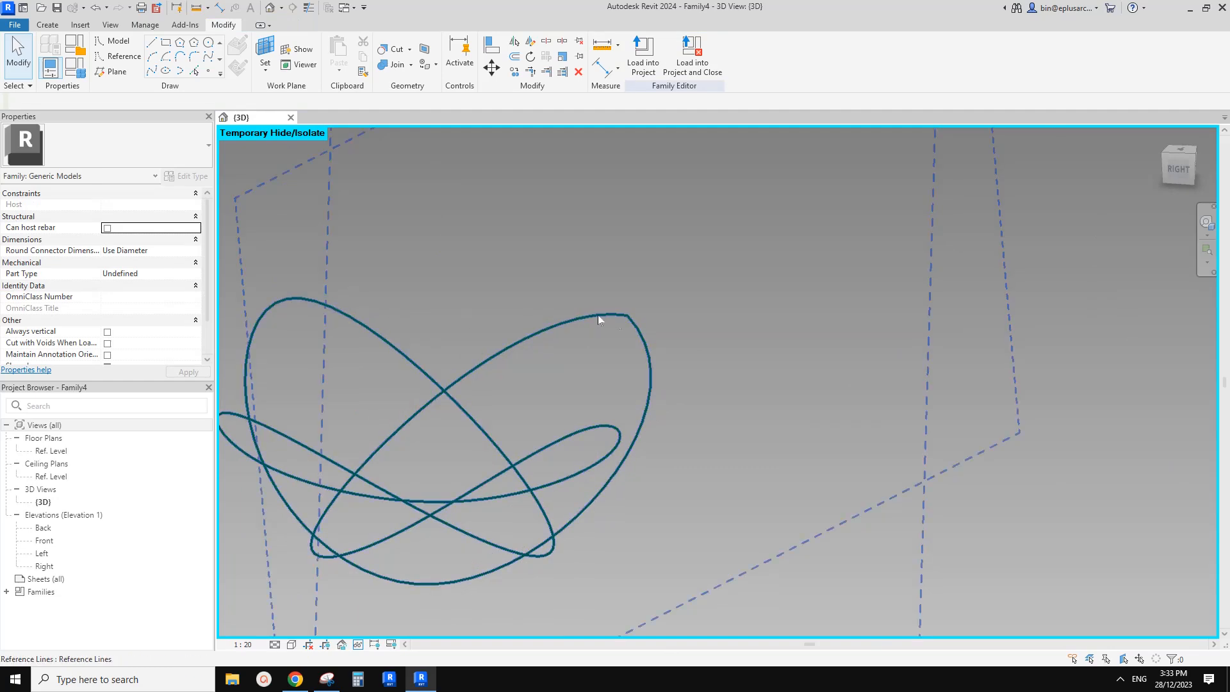
pyautogui.keyDown('shift'); pyautogui.moveTo(288, 302); pyautogui.dragTo(567, 306, button='middle'); pyautogui.keyUp('shift')
pyautogui.press('r')
# Place a reference point on the spline a short distance from its closing node on the largest circle
pyautogui.scroll(3, 698, 369)
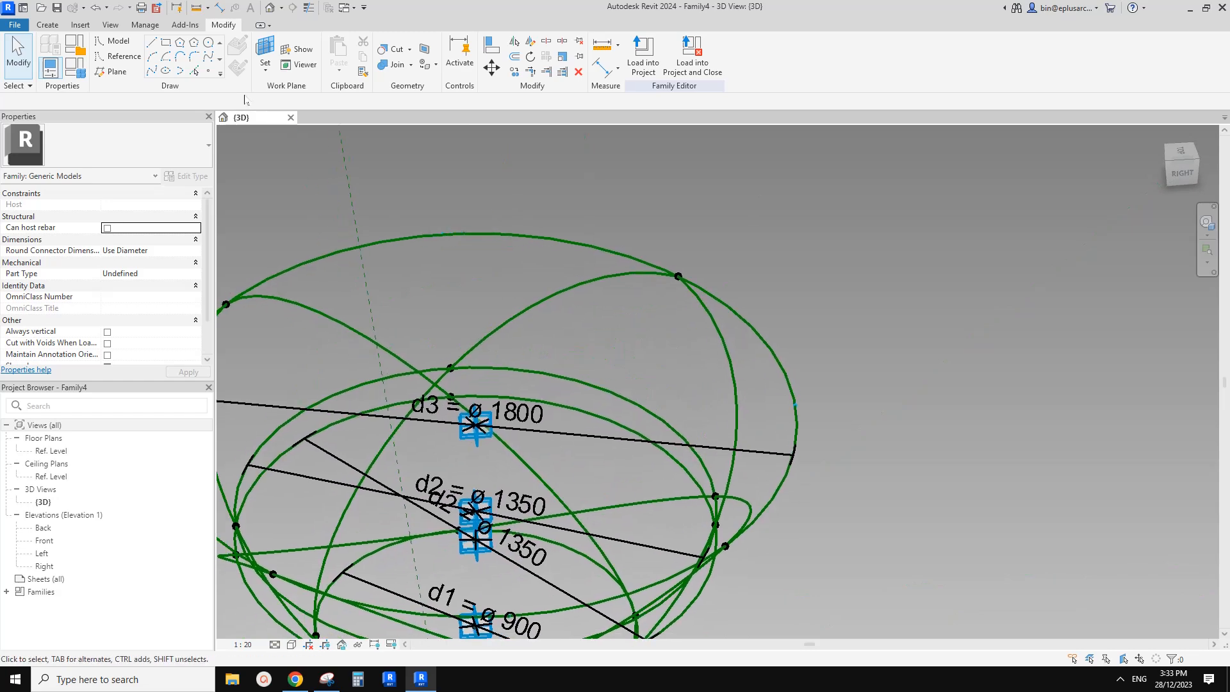
pyautogui.click(208, 71)
pyautogui.click(580, 295)
pyautogui.moveTo(505, 247); pyautogui.dragTo(592, 266, button='middle')
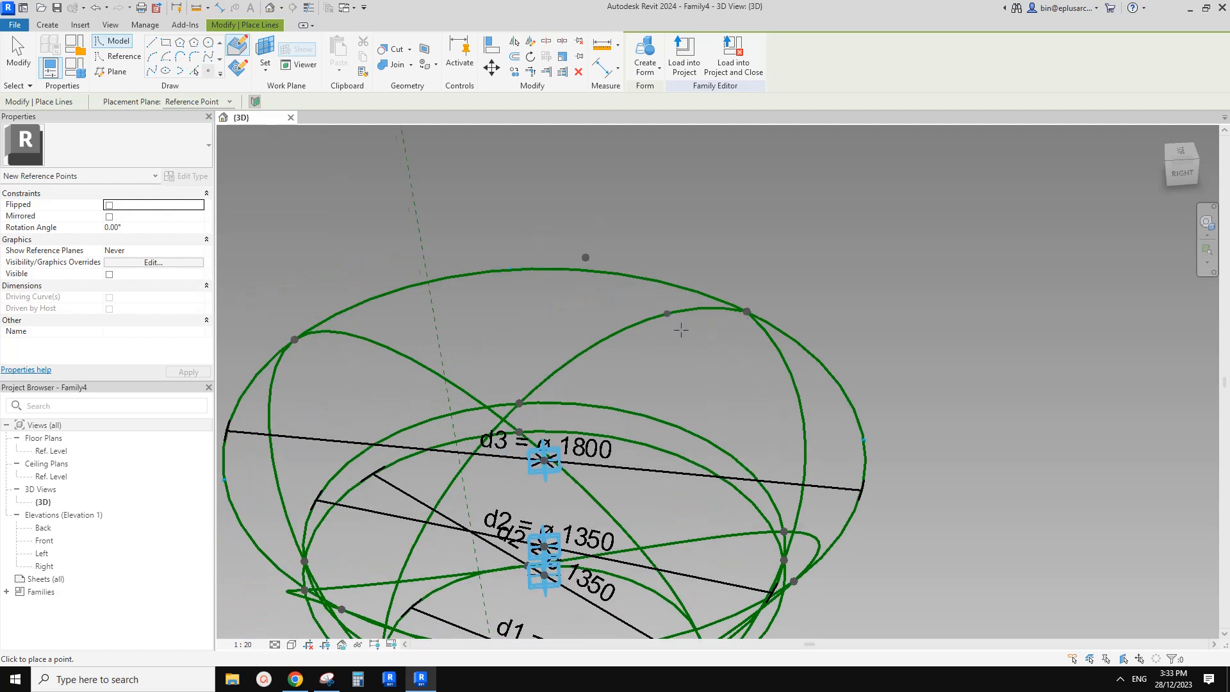
pyautogui.moveTo(680, 329); pyautogui.dragTo(673, 328, button='middle')
pyautogui.keyDown('shift'); pyautogui.moveTo(582, 351); pyautogui.dragTo(680, 332, button='middle'); pyautogui.keyUp('shift')
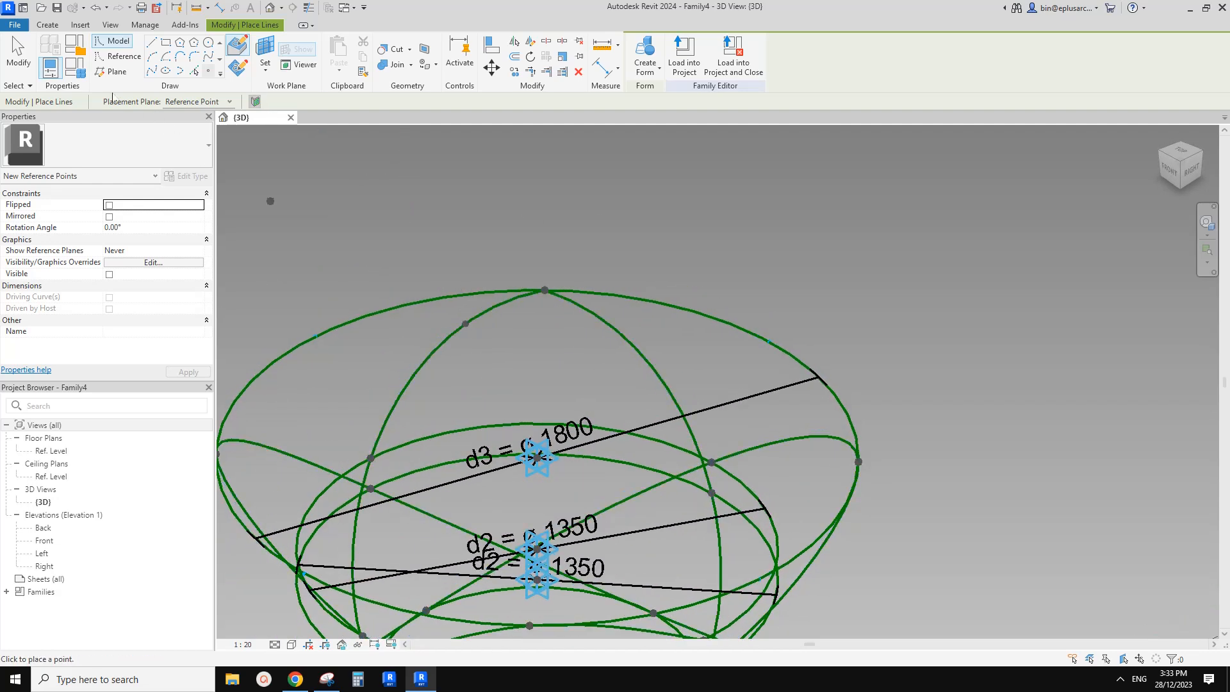
# Draw a reference circle of about 30 mm radius on the work plane of the new spline point, centred on that point
pyautogui.click(115, 57)
pyautogui.click(237, 66)
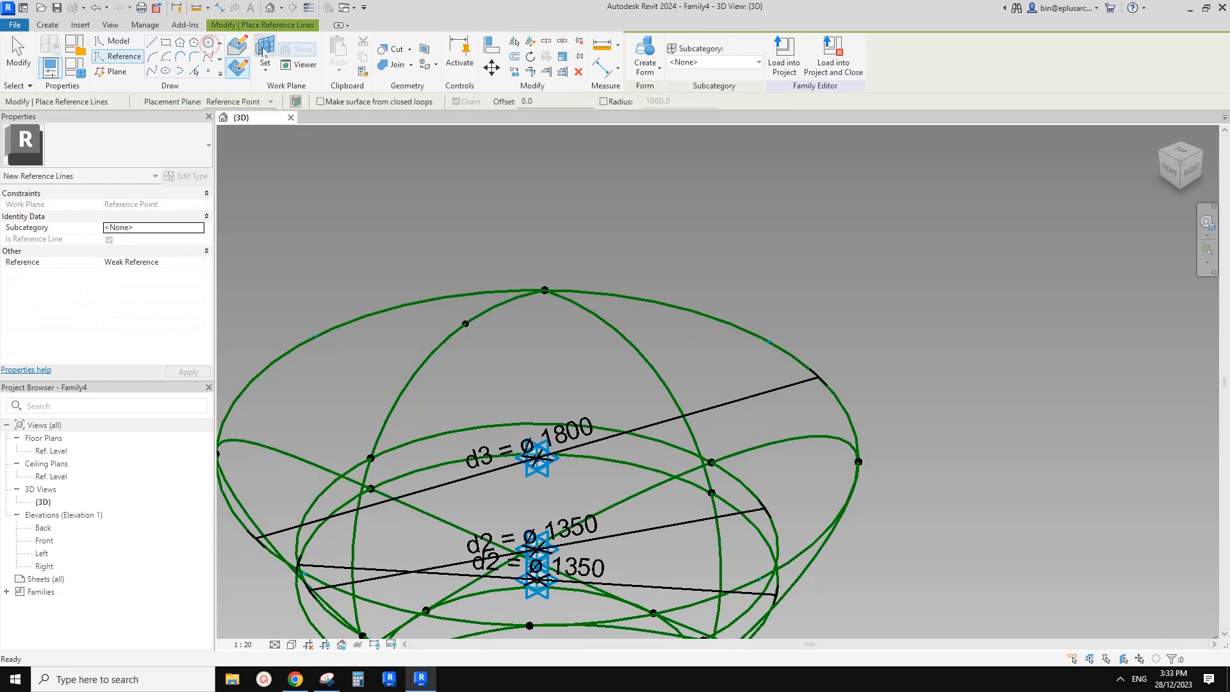
pyautogui.click(466, 323)
pyautogui.keyDown('shift'); pyautogui.moveTo(467, 321); pyautogui.dragTo(412, 385, button='middle'); pyautogui.keyUp('shift')
pyautogui.scroll(3, 385, 388)
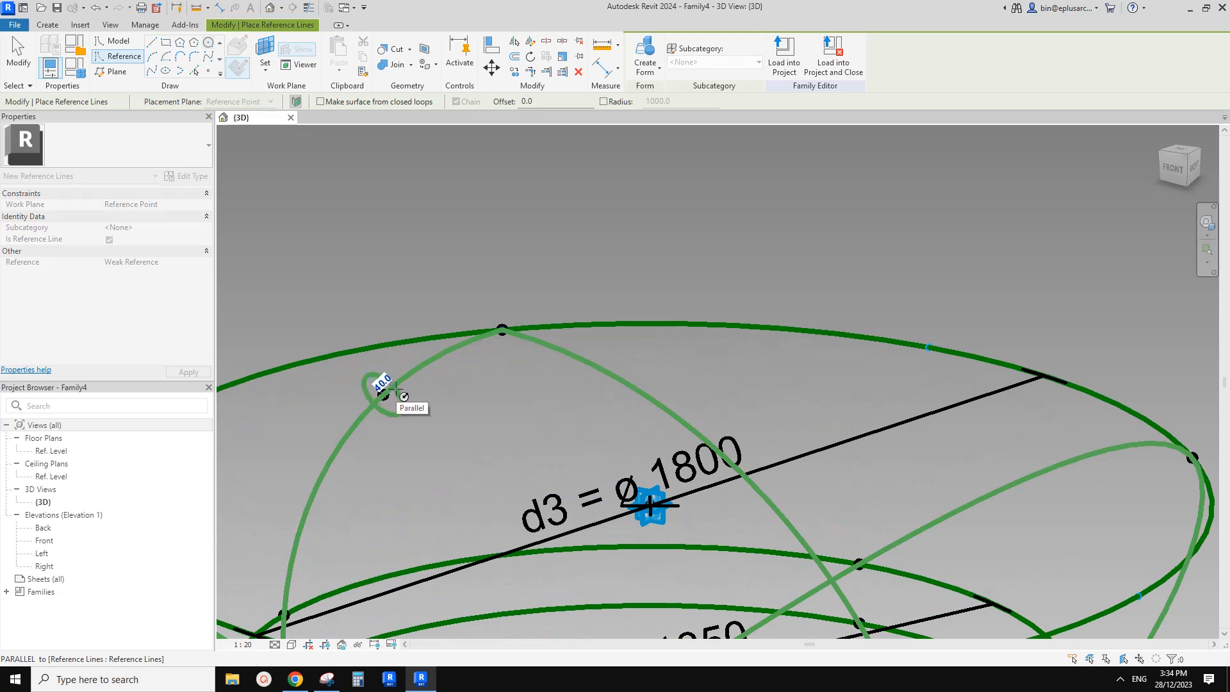
pyautogui.click(392, 392)
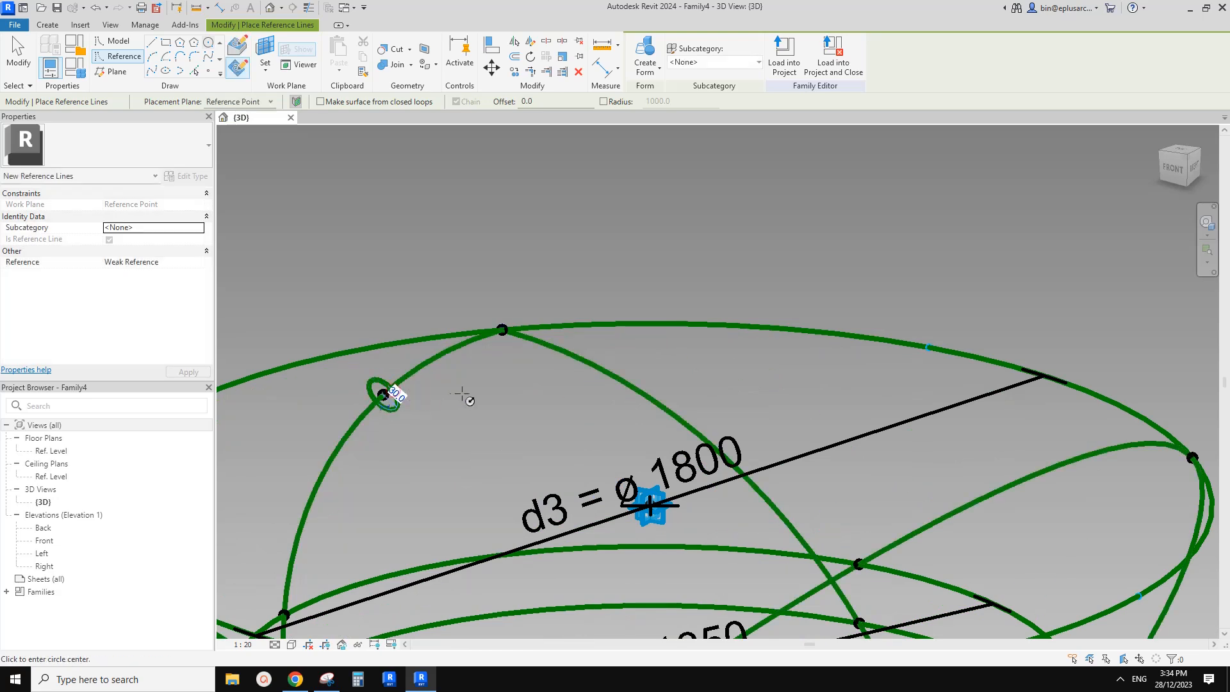
pyautogui.press('Escape')
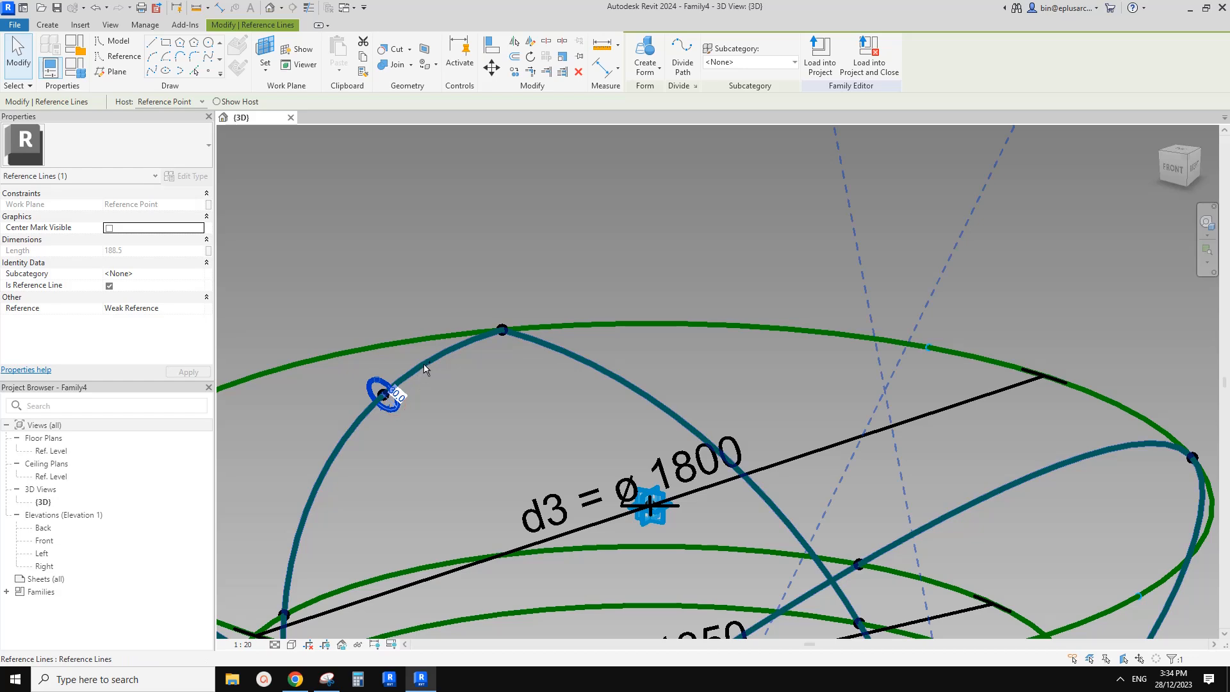
# Try to create a form by sweeping the small profile circle along the closed spline
pyautogui.keyDown('ctrl'); pyautogui.click(423, 364); pyautogui.keyUp('ctrl')
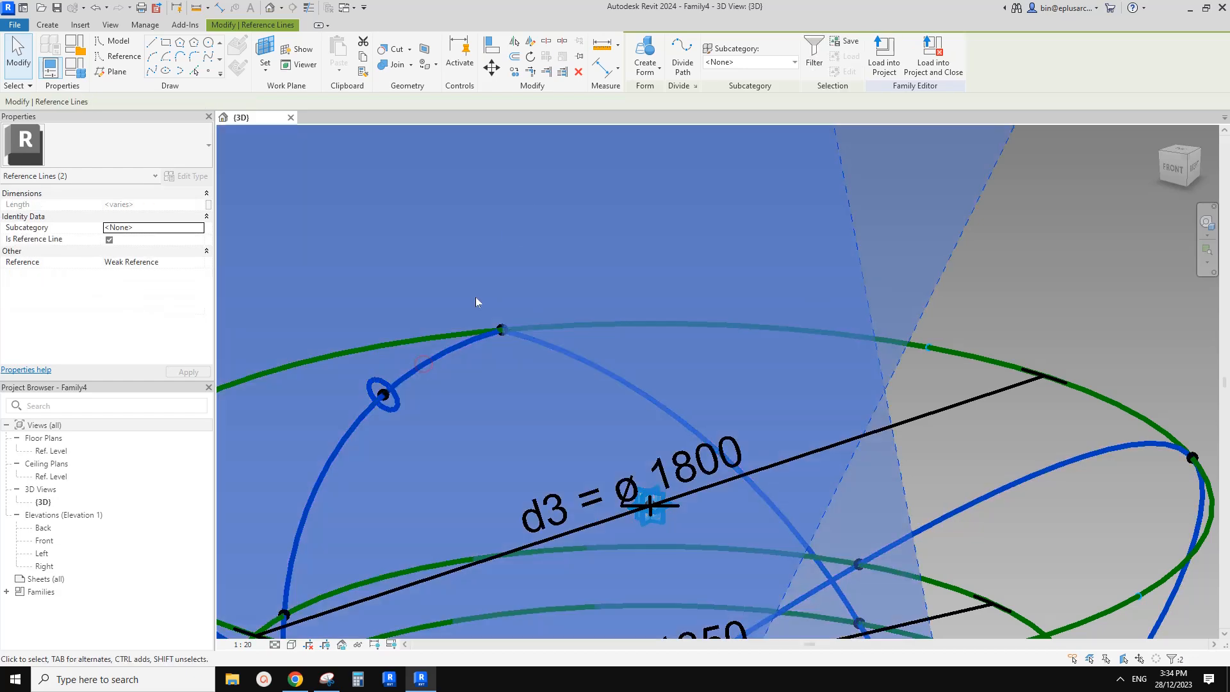
pyautogui.click(641, 57)
pyautogui.moveTo(1060, 541); pyautogui.dragTo(651, 289)
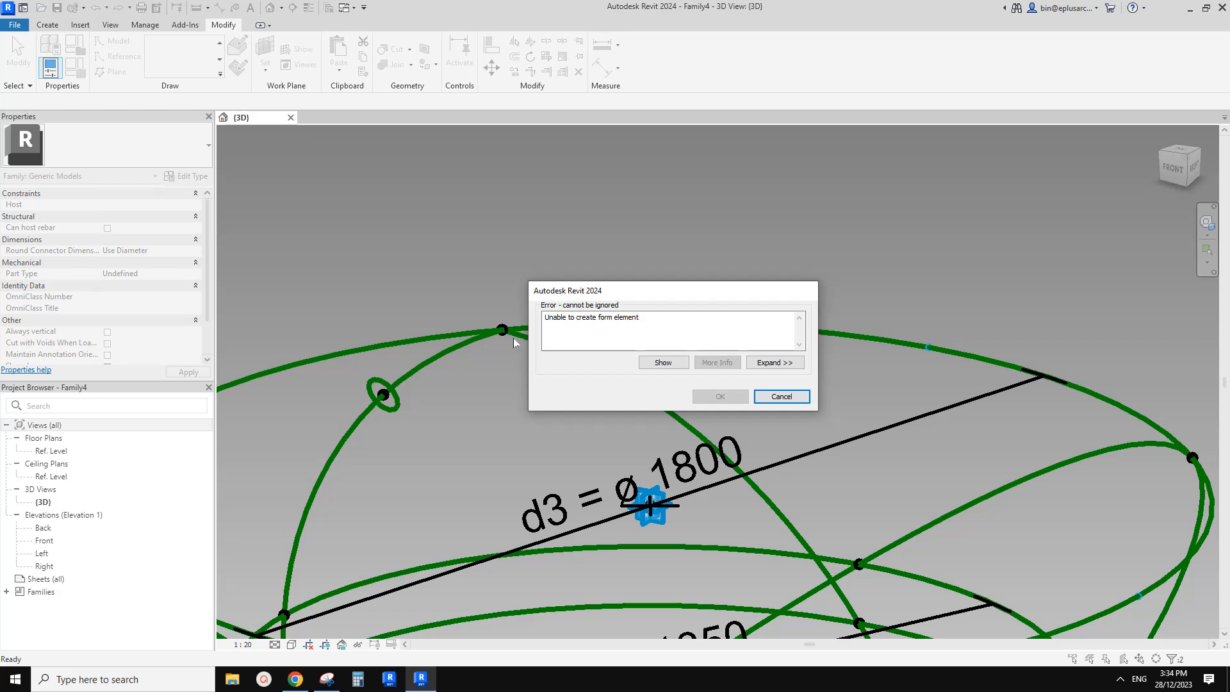
pyautogui.click(790, 397)
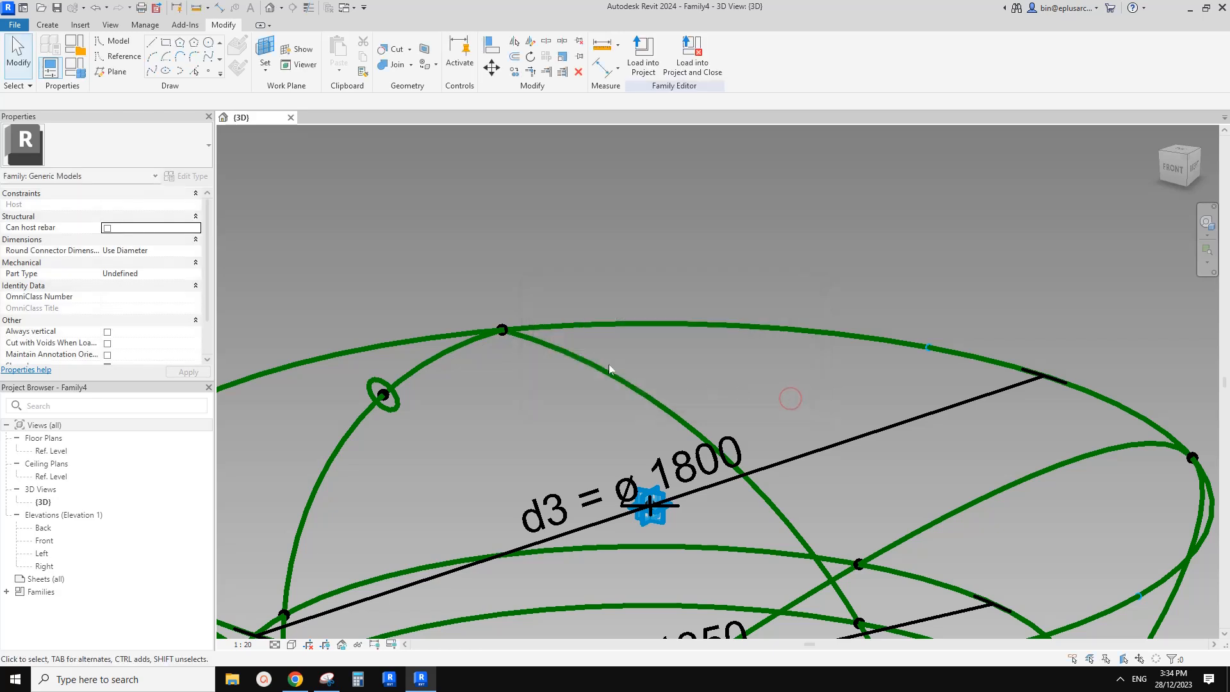
# Rehost one of the spline's coincident end points from the divided-path node onto the largest circle, slightly beside the node
pyautogui.scroll(-2, 530, 367)
pyautogui.keyDown('shift'); pyautogui.moveTo(542, 389); pyautogui.dragTo(513, 429, button='middle'); pyautogui.keyUp('shift')
pyautogui.moveTo(579, 370); pyautogui.dragTo(559, 384, button='middle')
pyautogui.scroll(2, 581, 317)
pyautogui.scroll(2, 582, 317)
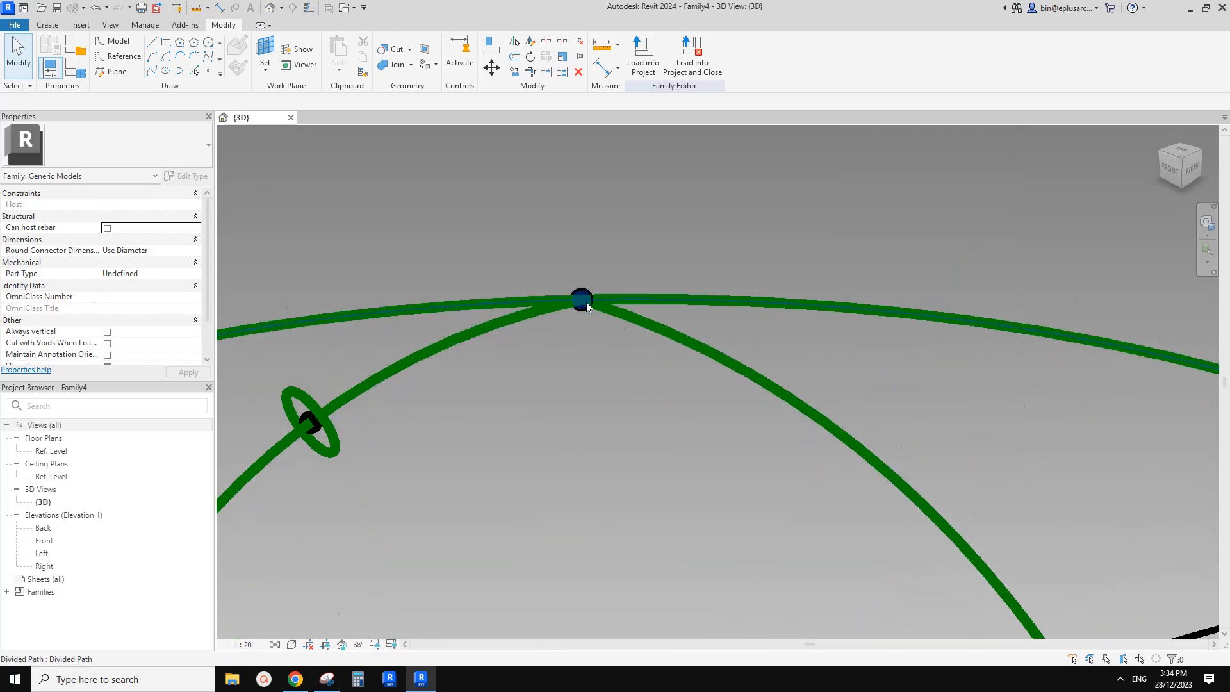
pyautogui.click(659, 328)
pyautogui.press('Escape')
pyautogui.click(586, 300)
pyautogui.keyDown('shift'); pyautogui.moveTo(586, 300); pyautogui.dragTo(488, 332, button='middle'); pyautogui.keyUp('shift')
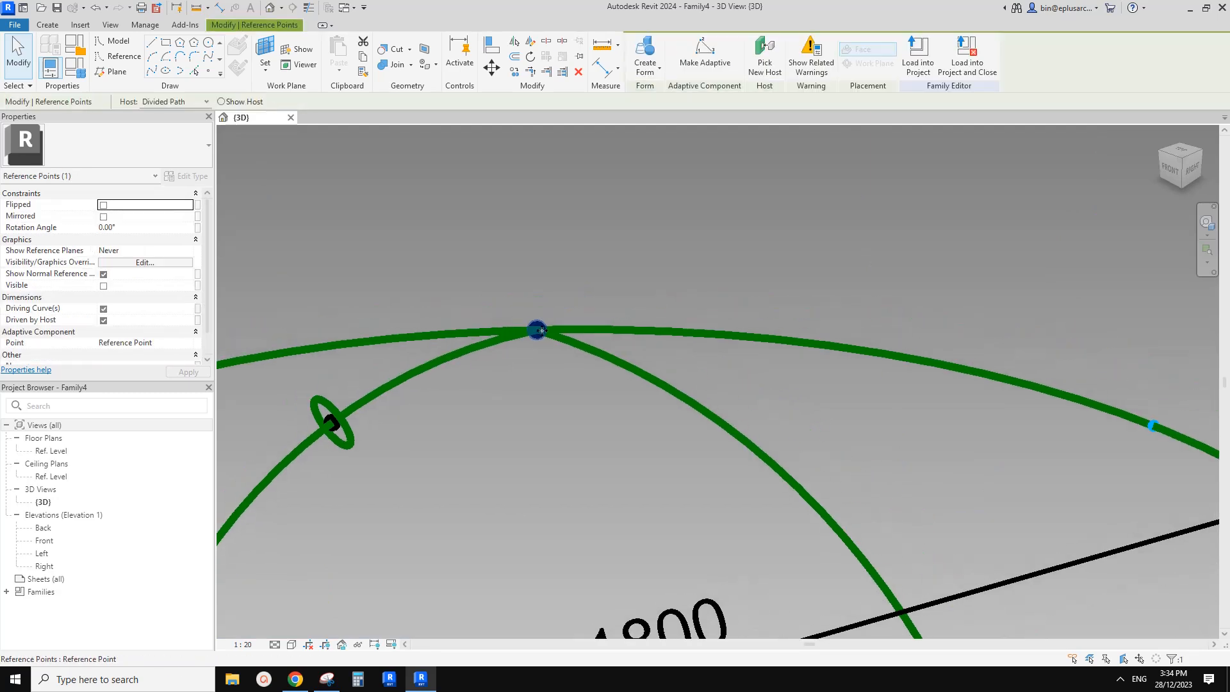
pyautogui.scroll(-2, 537, 329)
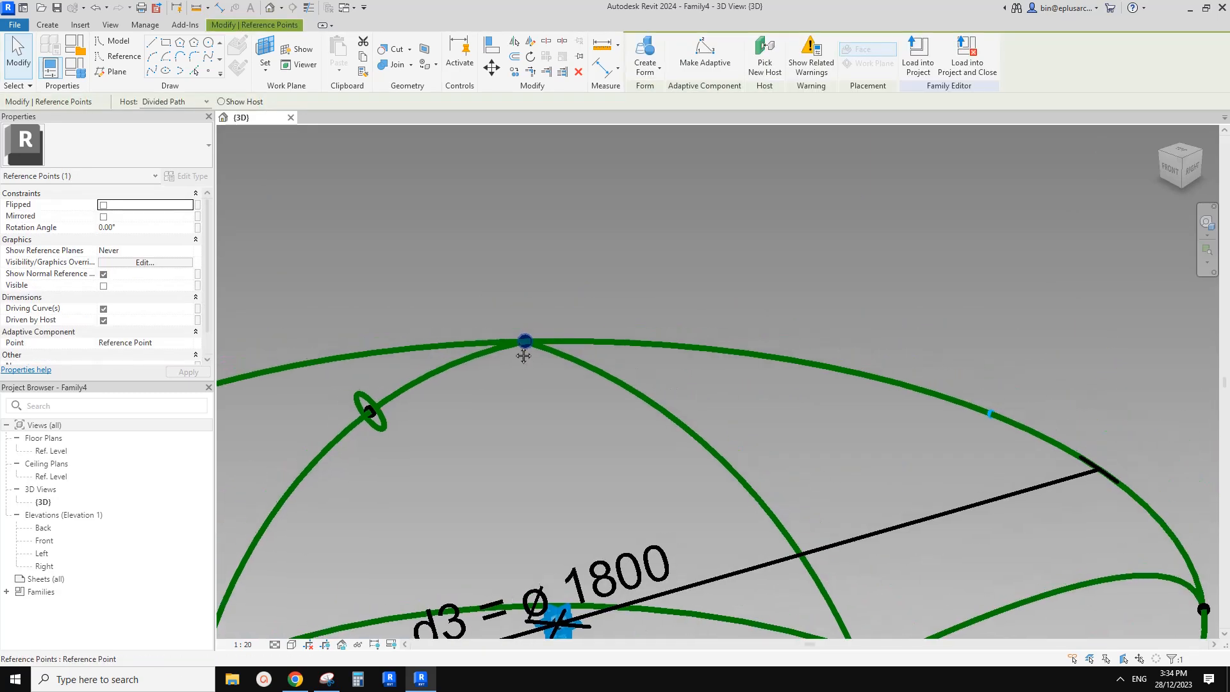
pyautogui.click(763, 62)
pyautogui.click(564, 338)
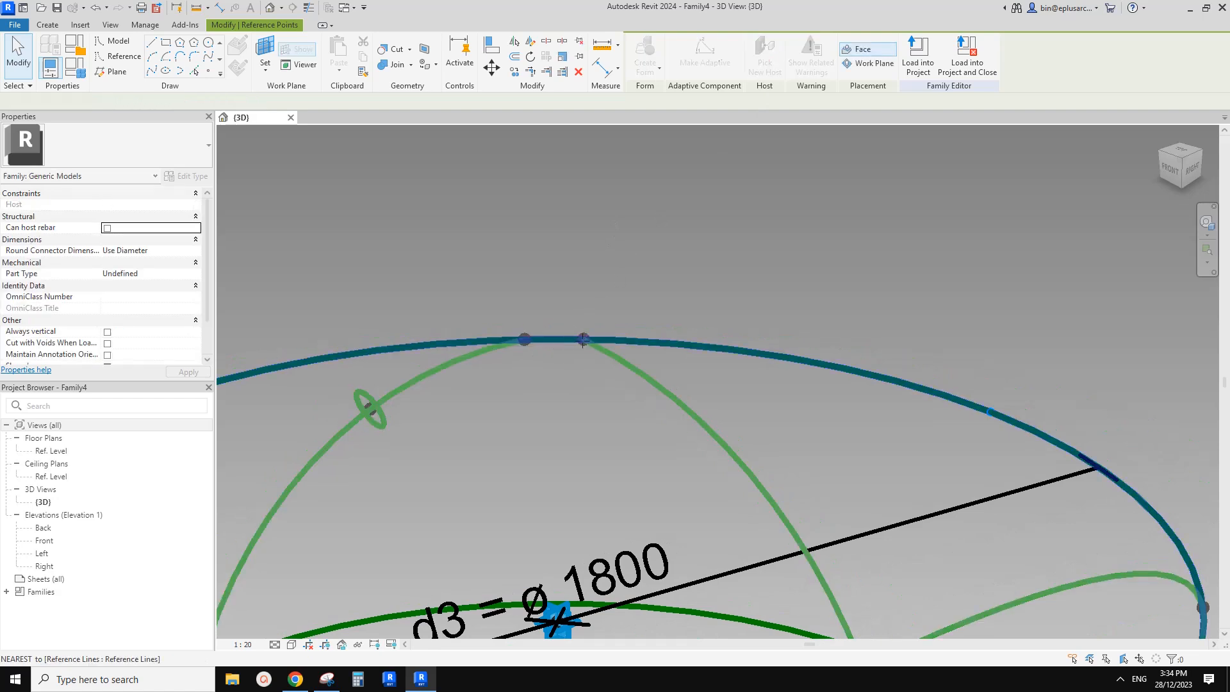
pyautogui.scroll(4, 533, 336)
pyautogui.scroll(3, 533, 337)
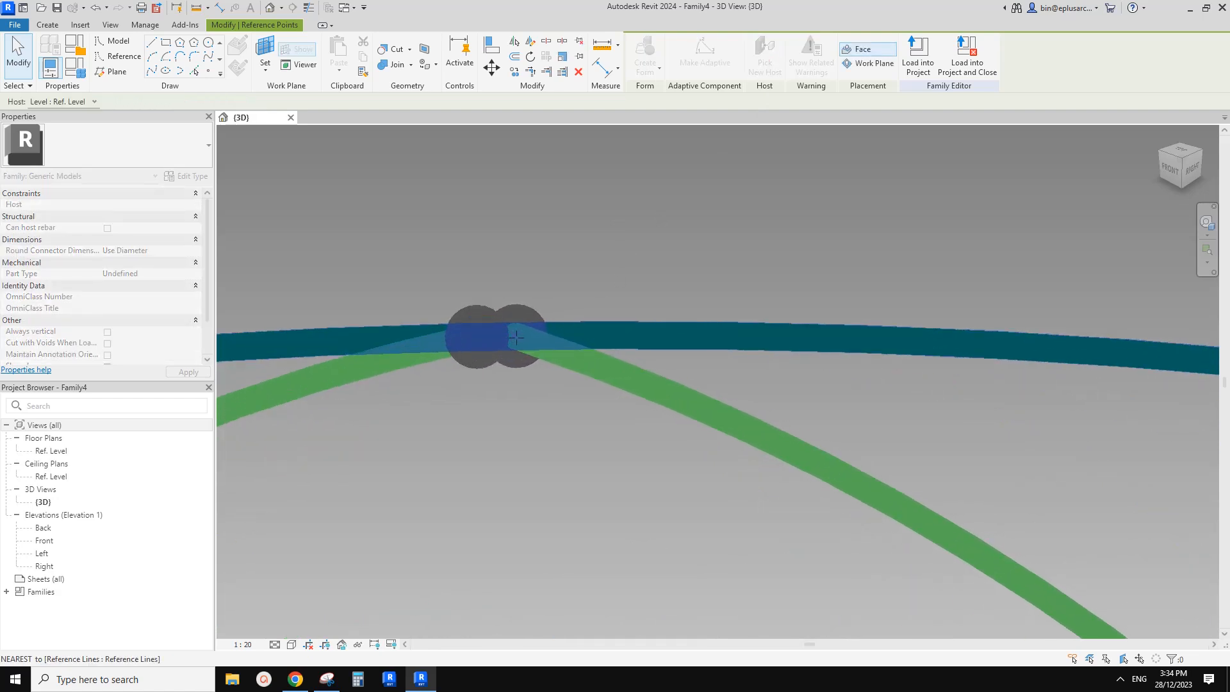
pyautogui.click(517, 338)
pyautogui.click(657, 380)
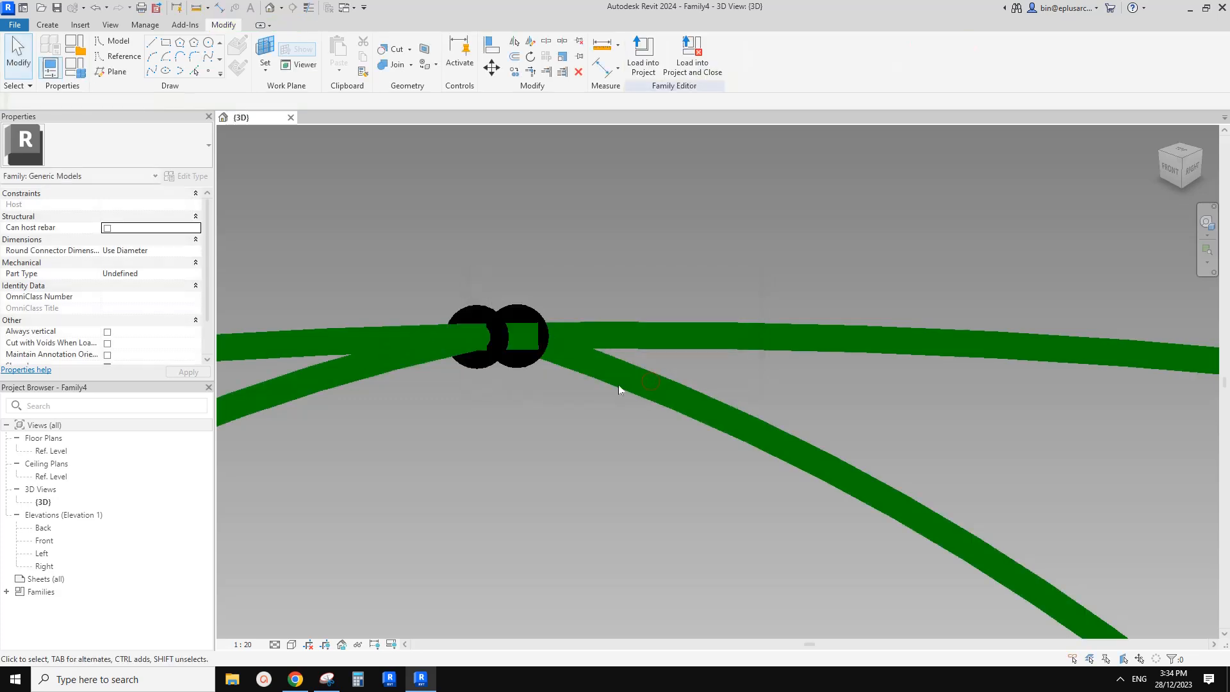
# Try to create a form by sweeping the small profile circle along the now open spline
pyautogui.scroll(-4, 548, 367)
pyautogui.keyDown('shift'); pyautogui.moveTo(548, 366); pyautogui.dragTo(506, 366, button='middle'); pyautogui.keyUp('shift')
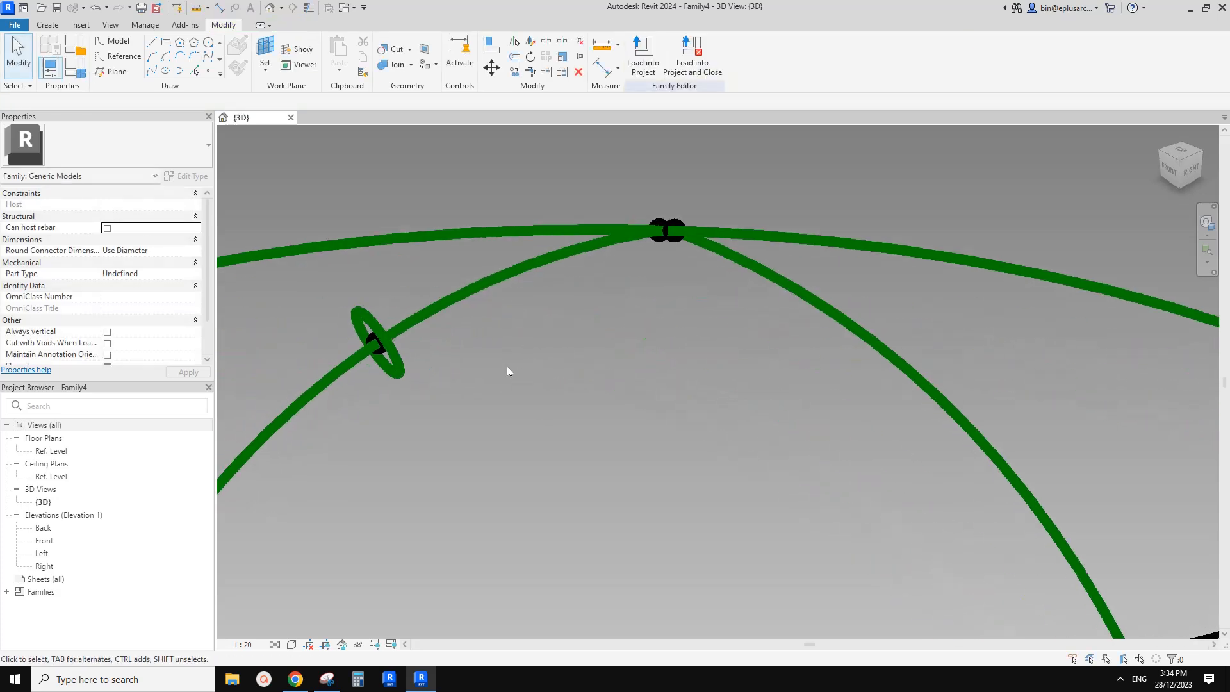
pyautogui.click(404, 357)
pyautogui.keyDown('ctrl'); pyautogui.click(420, 318); pyautogui.keyUp('ctrl')
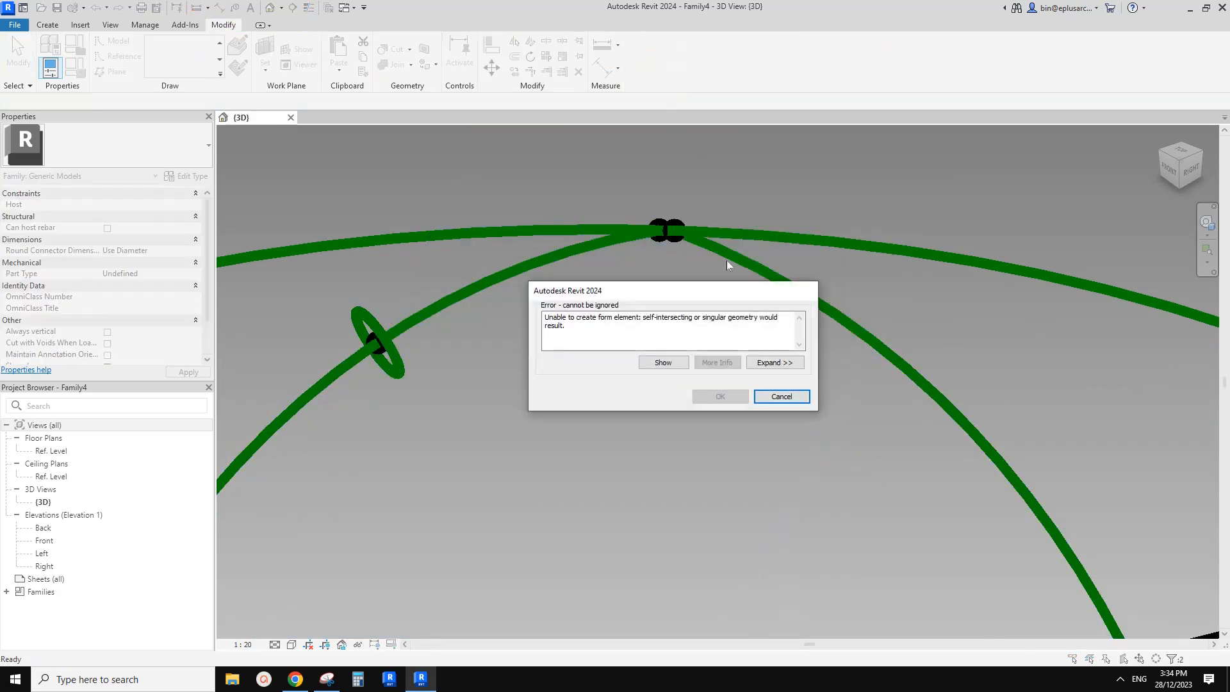
pyautogui.click(795, 399)
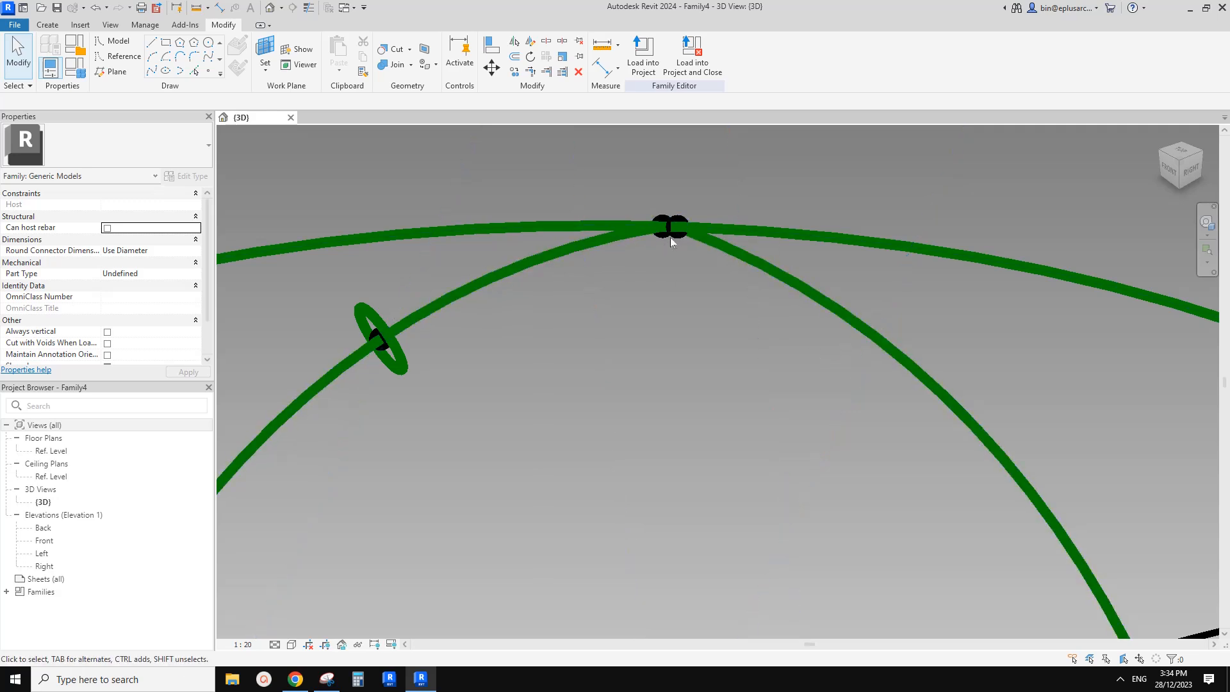
# Examine how the spline's two separated end points meet the largest circle, and how they relate to the profile circle
pyautogui.click(392, 343)
pyautogui.keyDown('shift'); pyautogui.moveTo(424, 341); pyautogui.dragTo(564, 284, button='middle'); pyautogui.keyUp('shift')
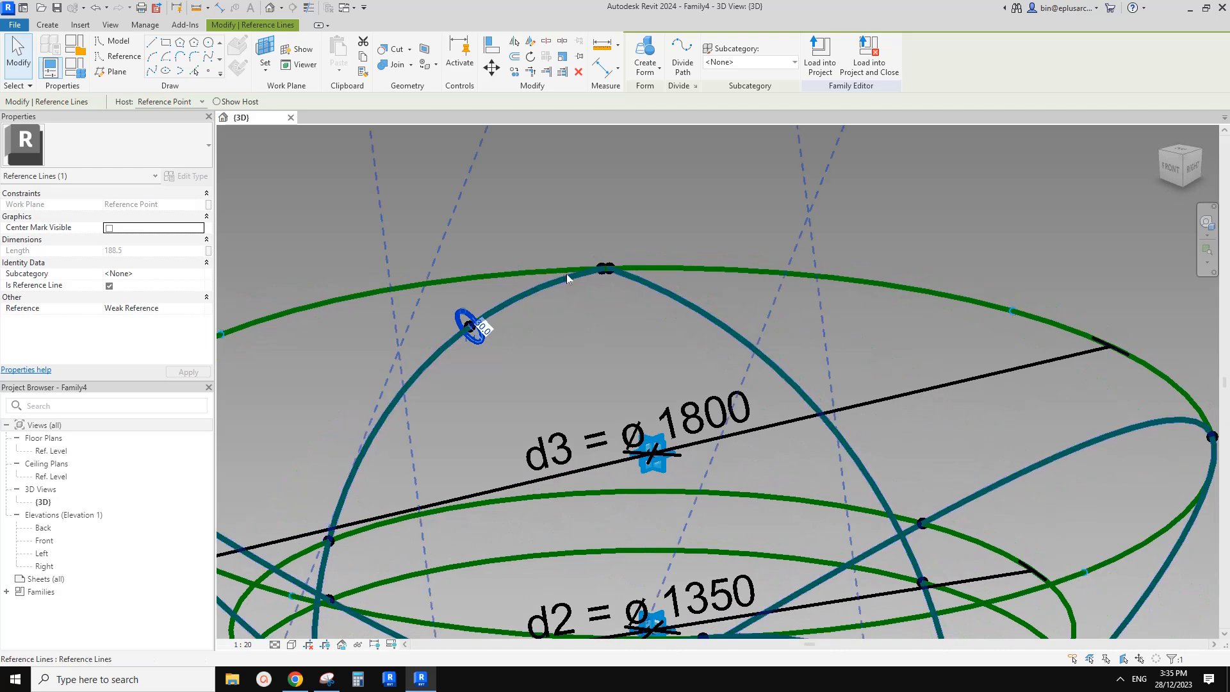
pyautogui.scroll(5, 606, 267)
pyautogui.press('Escape')
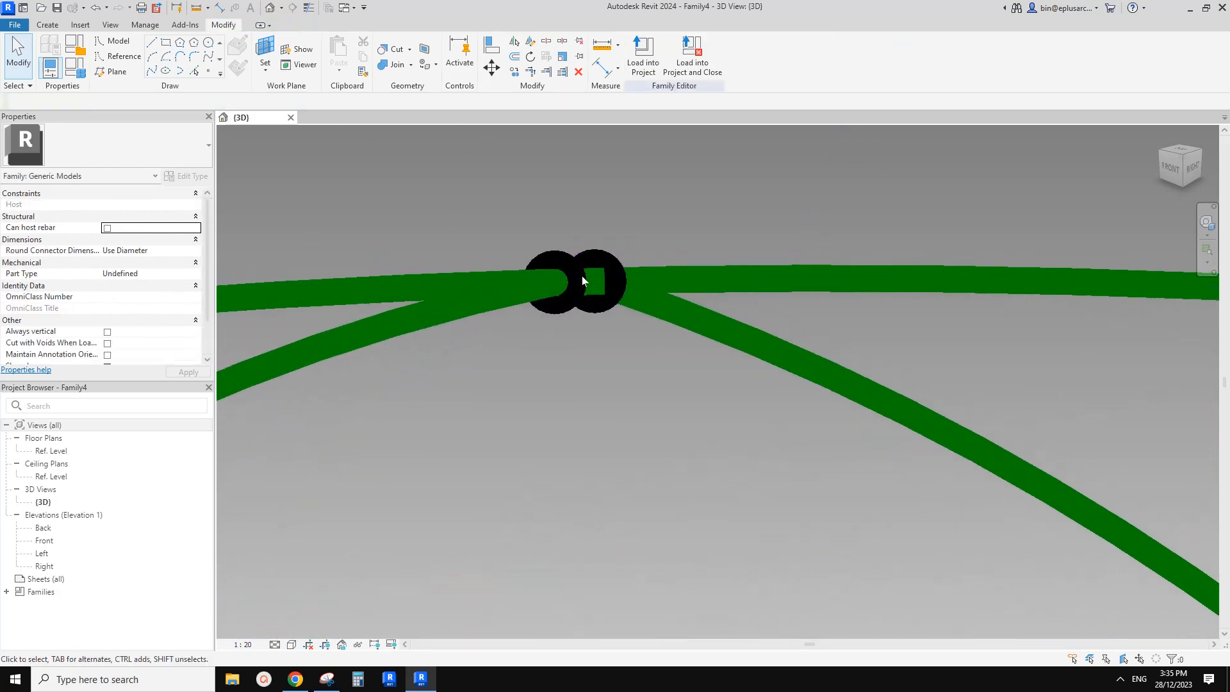
pyautogui.scroll(2, 606, 275)
pyautogui.scroll(-3, 611, 272)
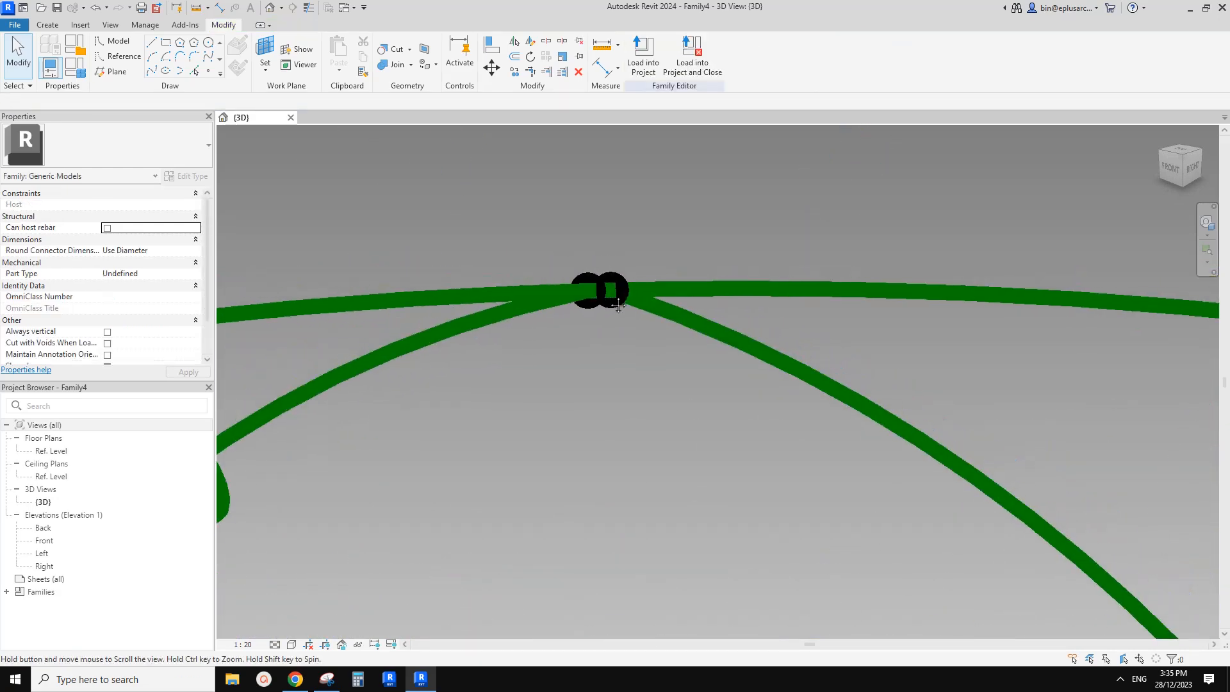
pyautogui.click(493, 316)
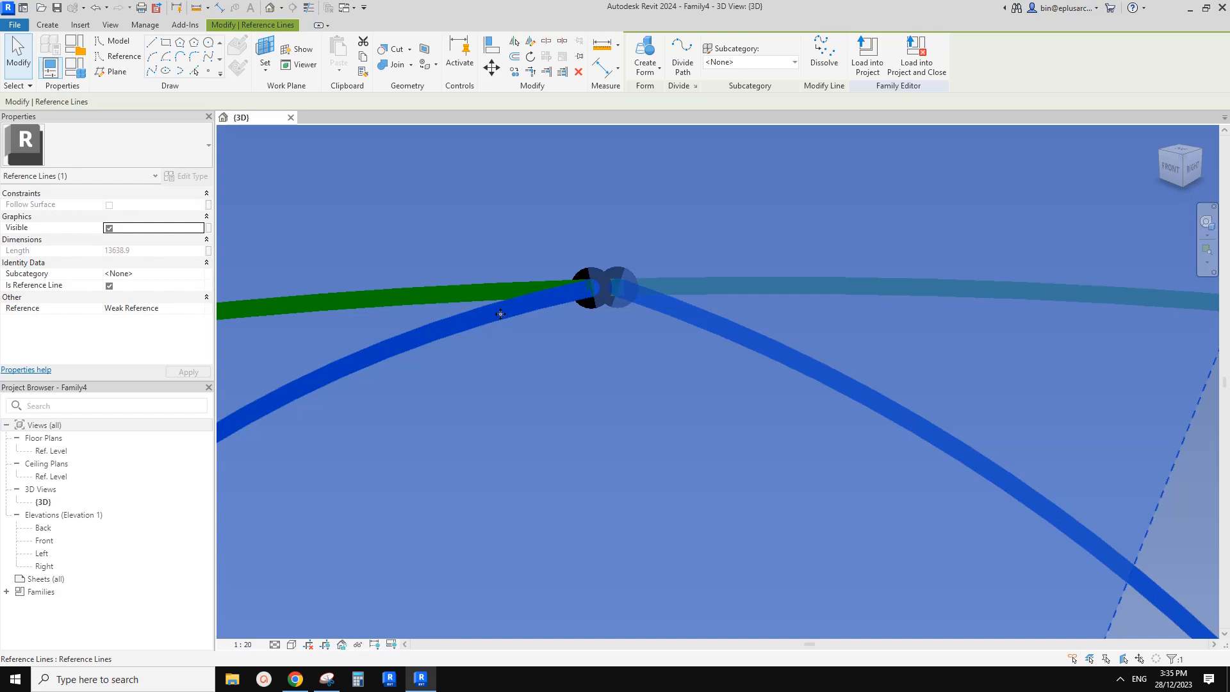
pyautogui.scroll(-1, 430, 335)
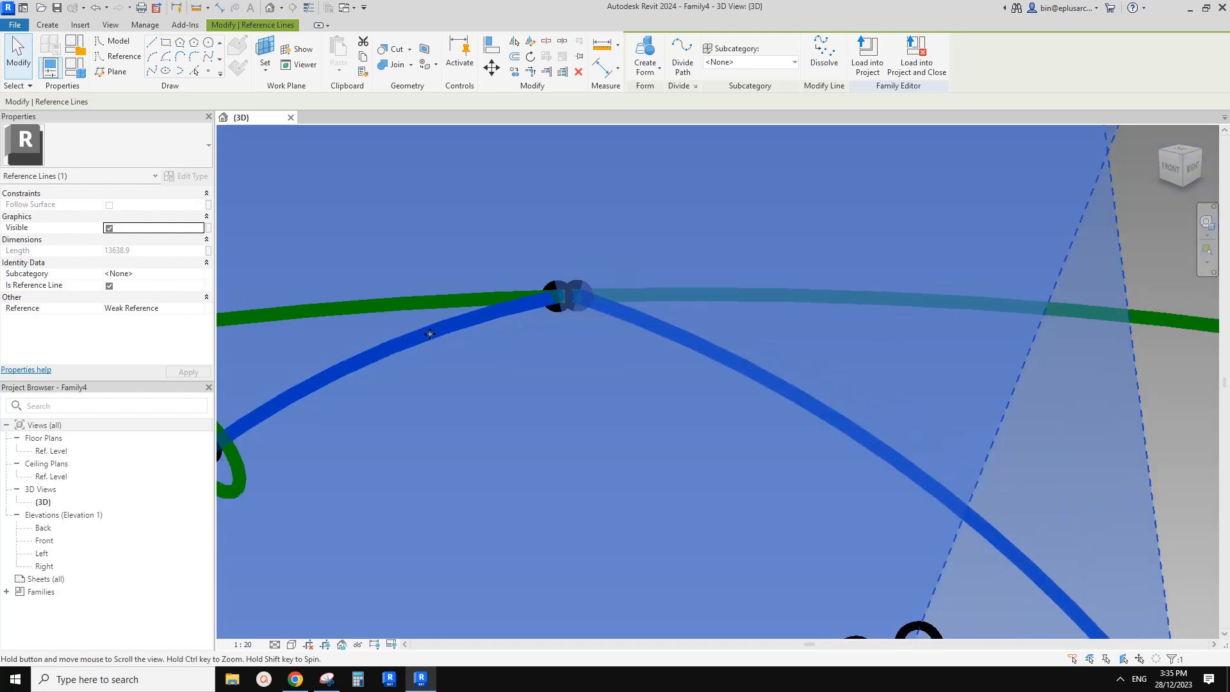
pyautogui.moveTo(436, 337); pyautogui.dragTo(487, 338, button='middle')
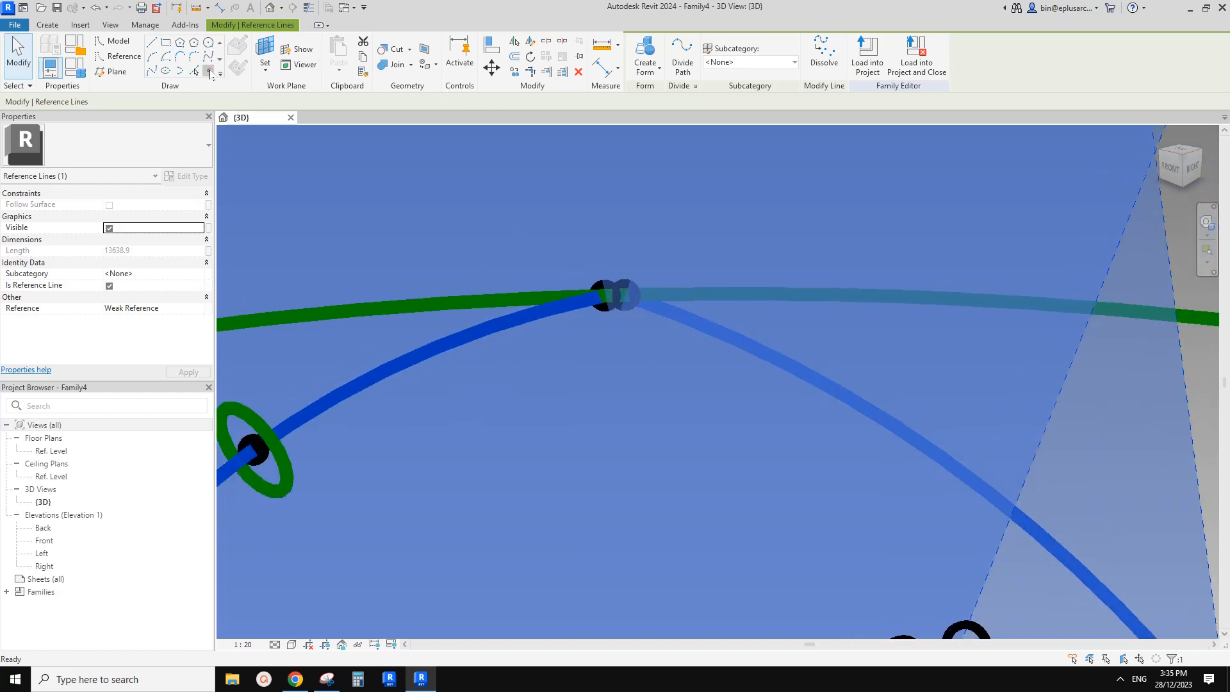
# Add a driving reference point to the spline between the profile circle and its nearest end, and rehost it on the largest circle beside that end
pyautogui.click(209, 71)
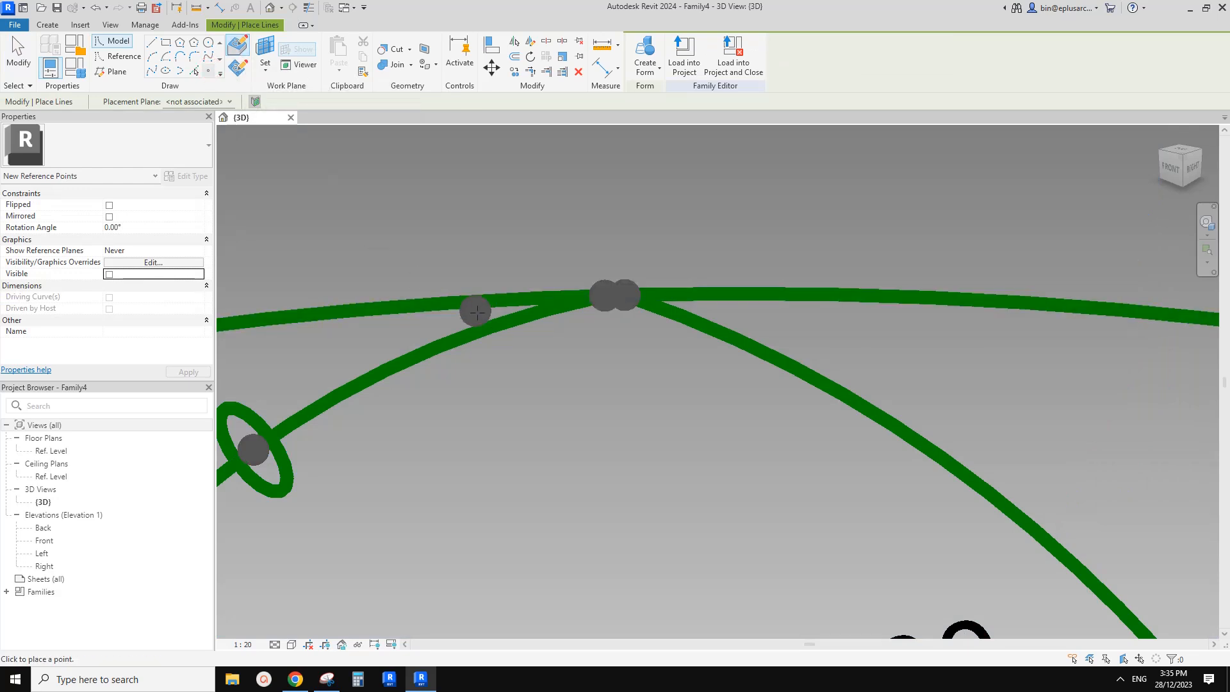
pyautogui.click(480, 330)
pyautogui.press('Escape')
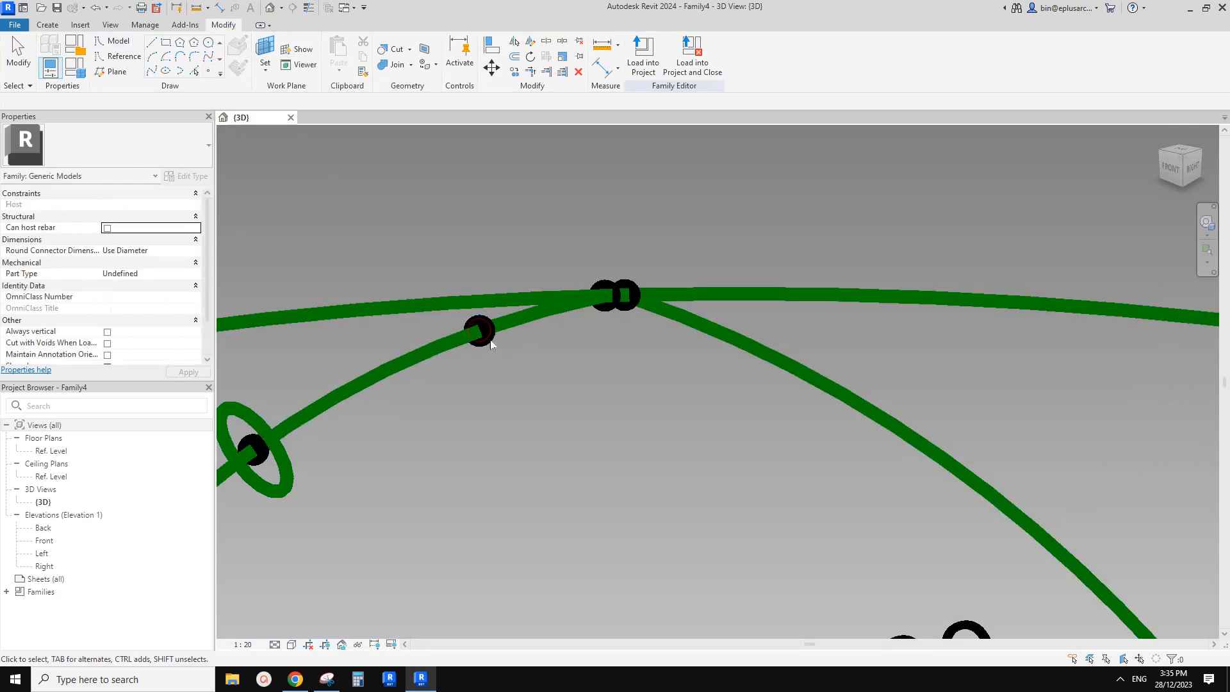
pyautogui.click(485, 335)
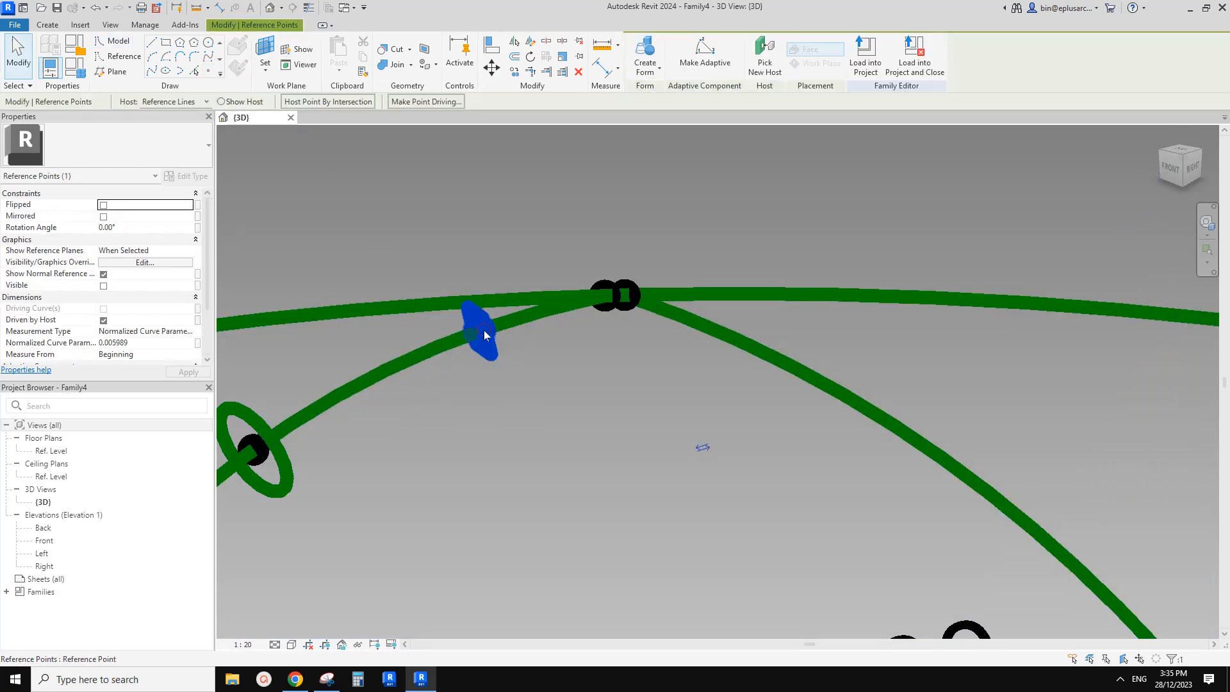
pyautogui.click(420, 101)
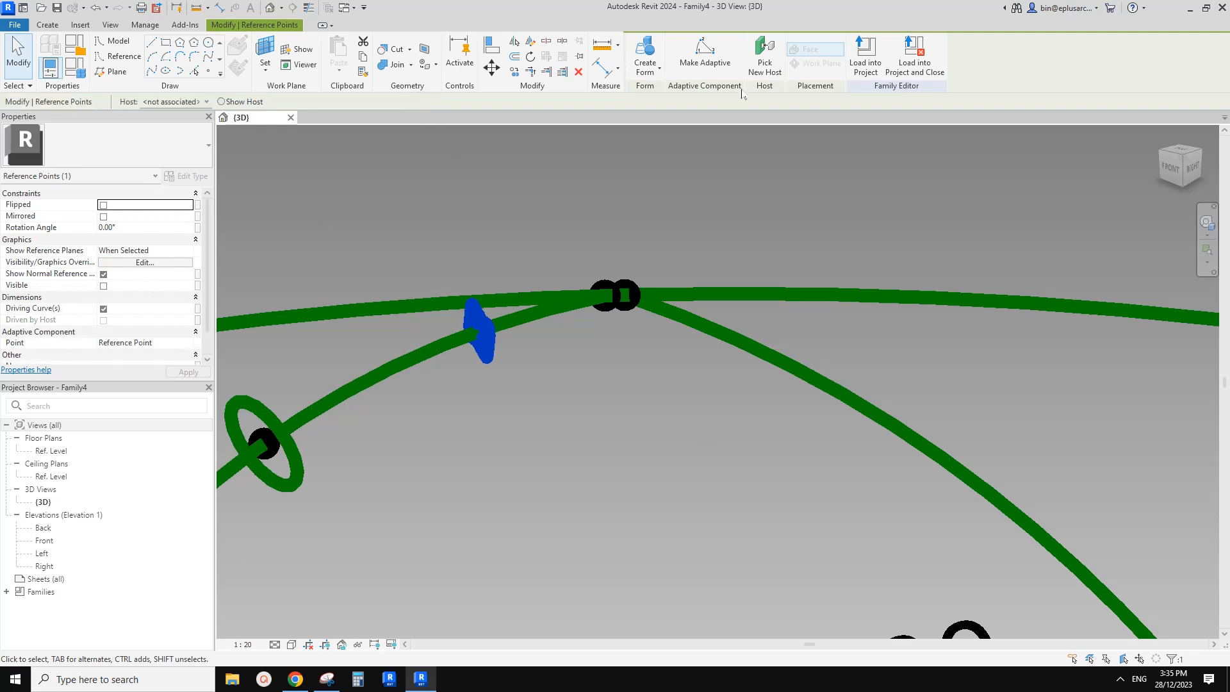
pyautogui.click(767, 68)
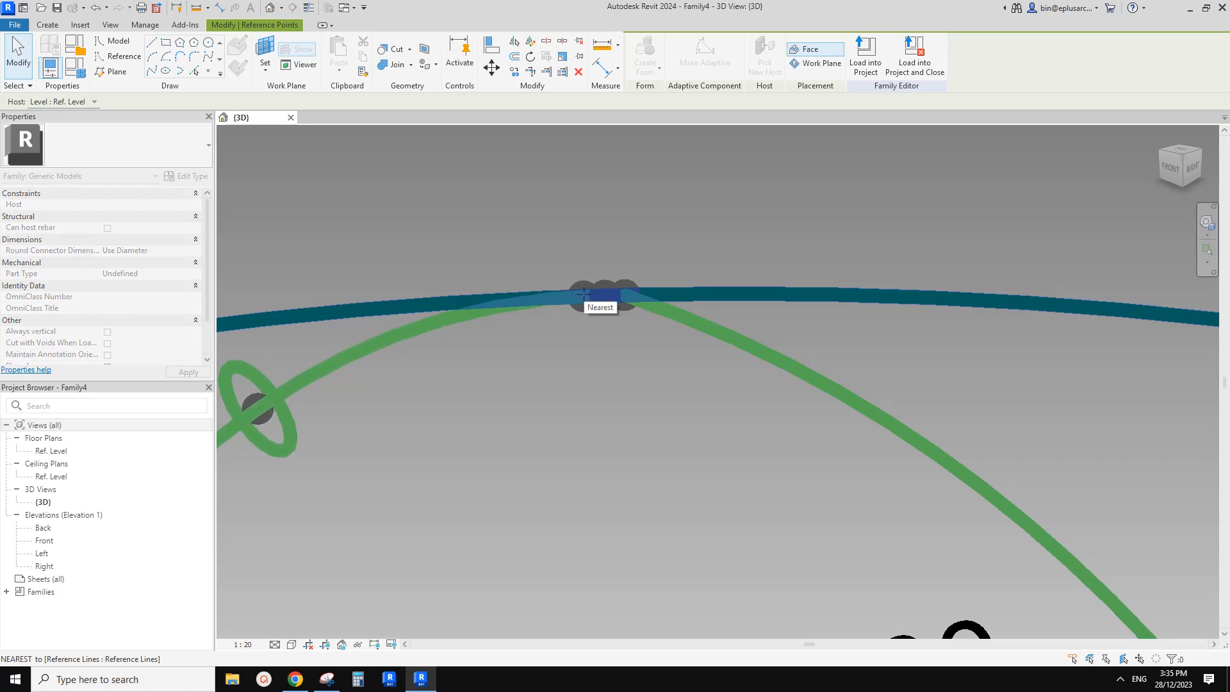
pyautogui.click(583, 294)
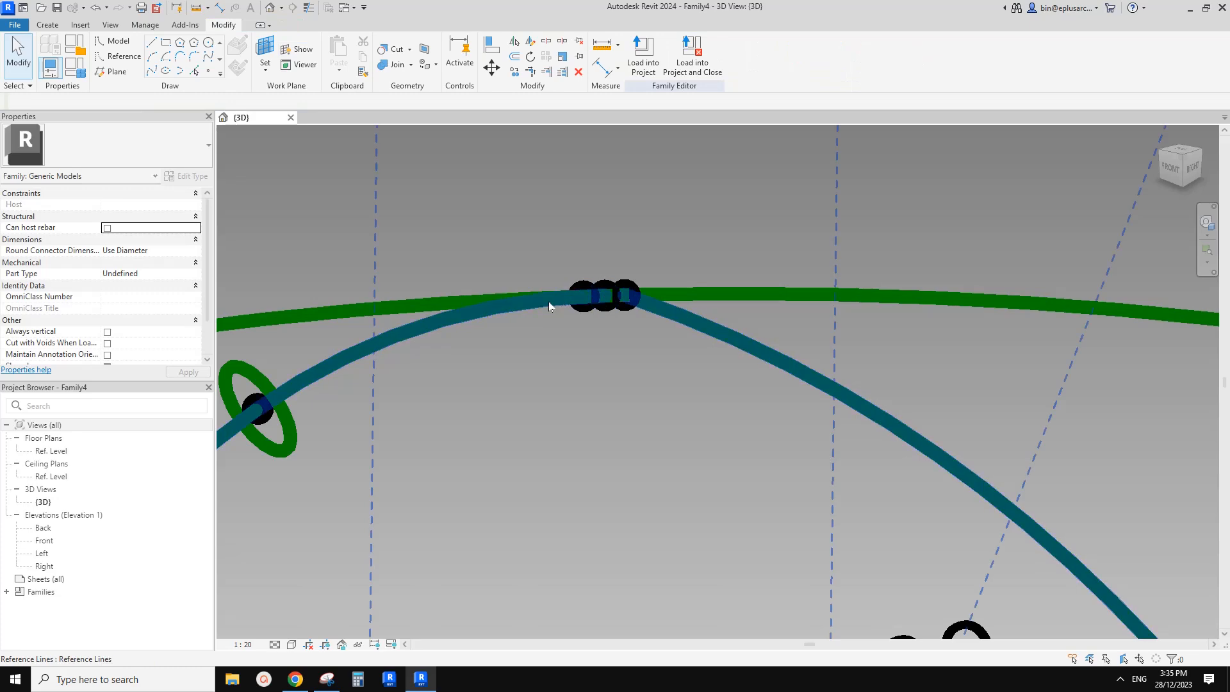
# Place a reference point on the spline near its other end, opposite the profile circle, and make it a driving point
pyautogui.scroll(-5, 560, 297)
pyautogui.scroll(3, 615, 302)
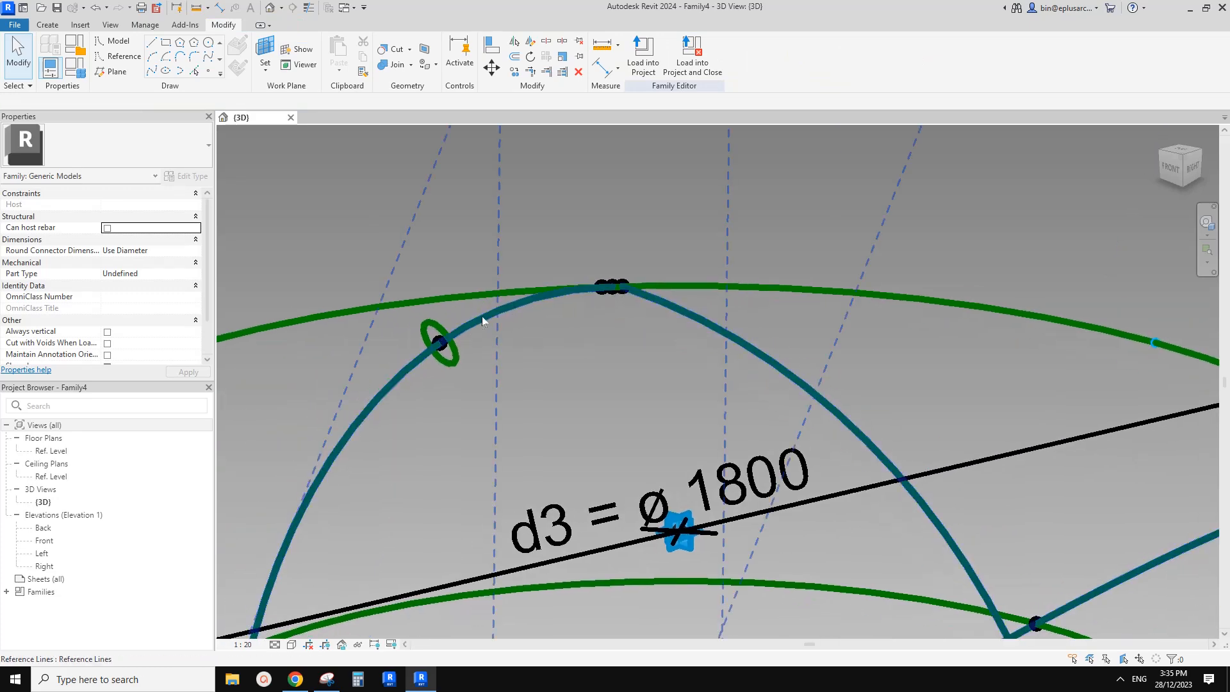
pyautogui.scroll(-5, 593, 295)
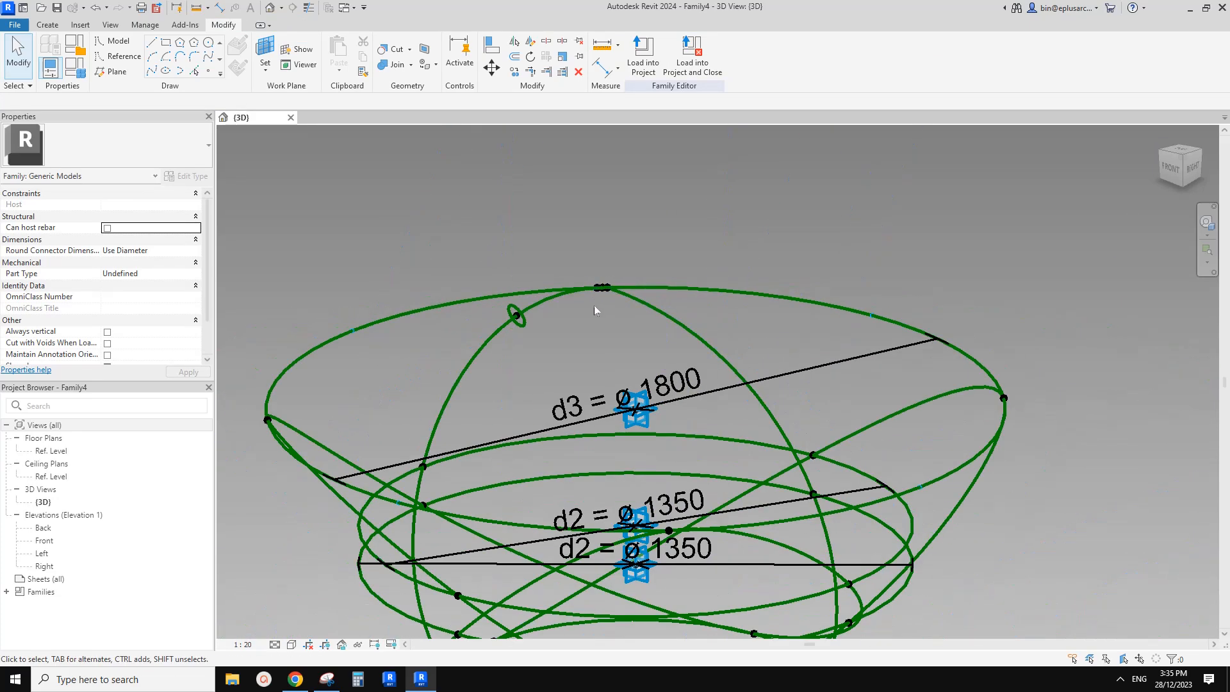
pyautogui.keyDown('shift'); pyautogui.moveTo(595, 305); pyautogui.dragTo(572, 280, button='middle'); pyautogui.keyUp('shift')
pyautogui.scroll(2, 640, 277)
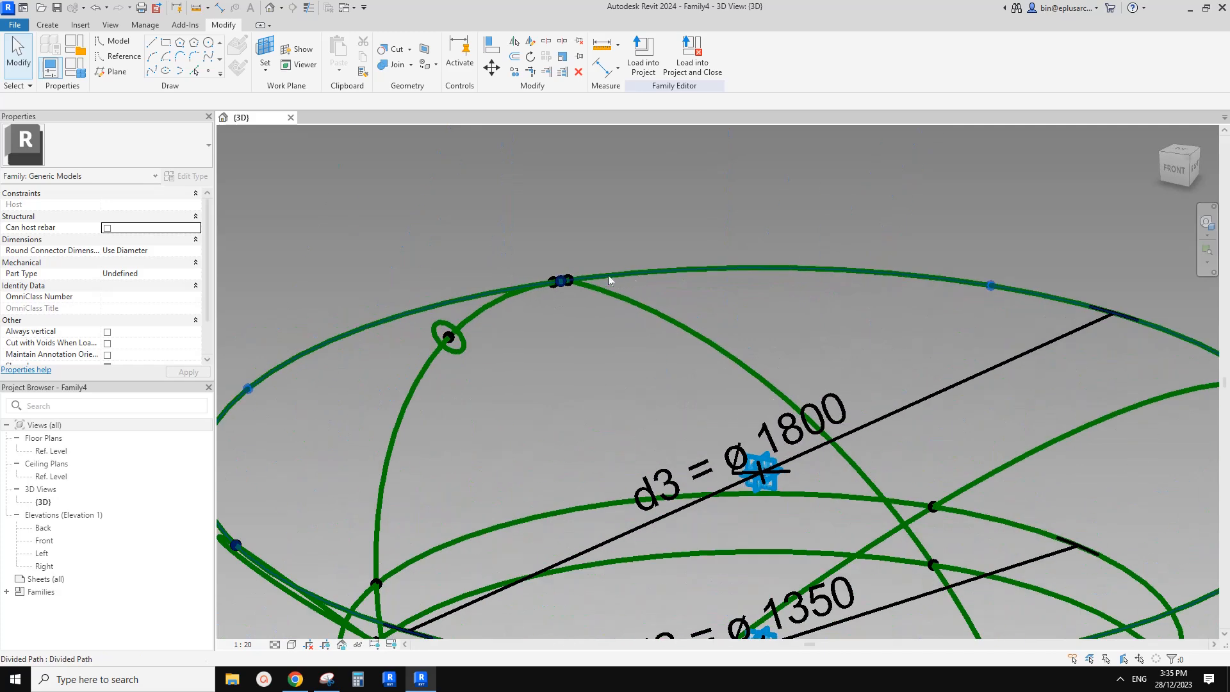
pyautogui.scroll(3, 618, 272)
pyautogui.scroll(2, 590, 294)
pyautogui.click(207, 71)
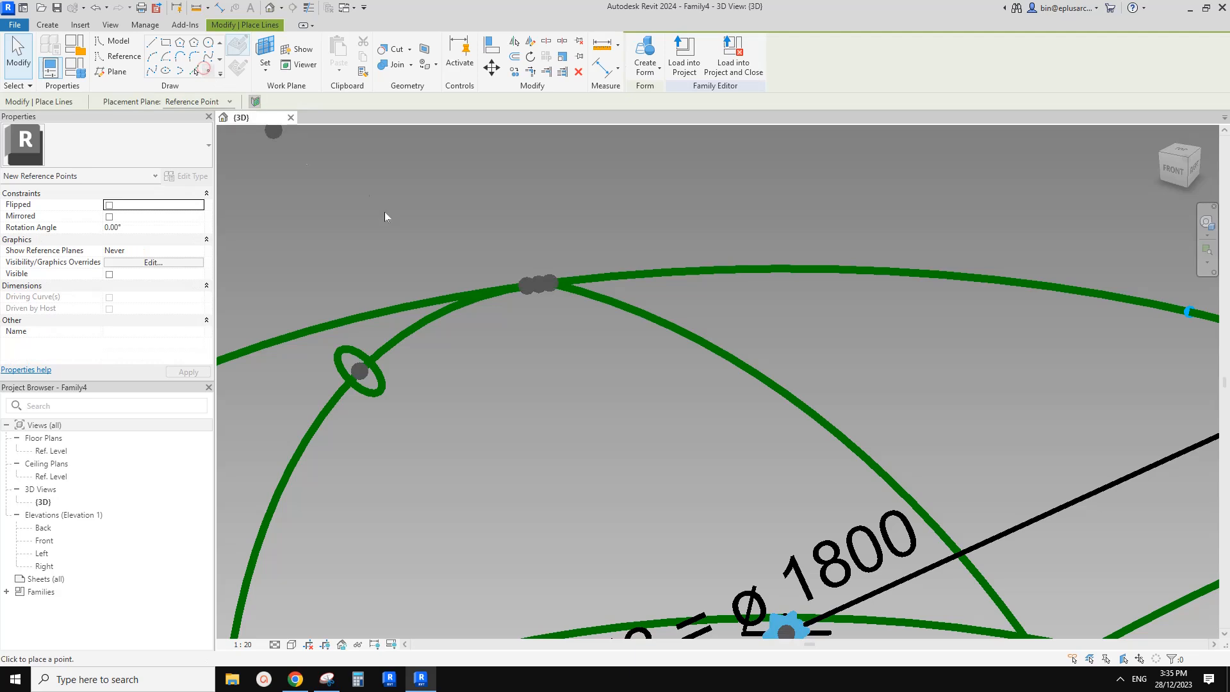
pyautogui.click(614, 302)
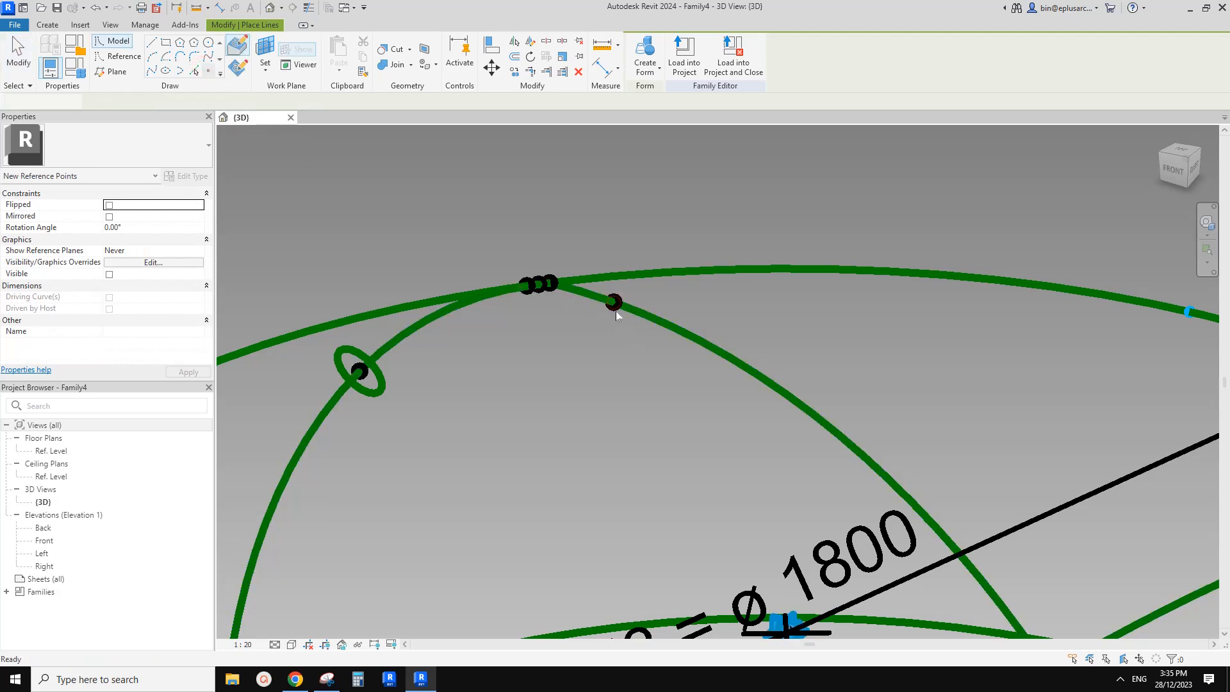
pyautogui.press('Escape')
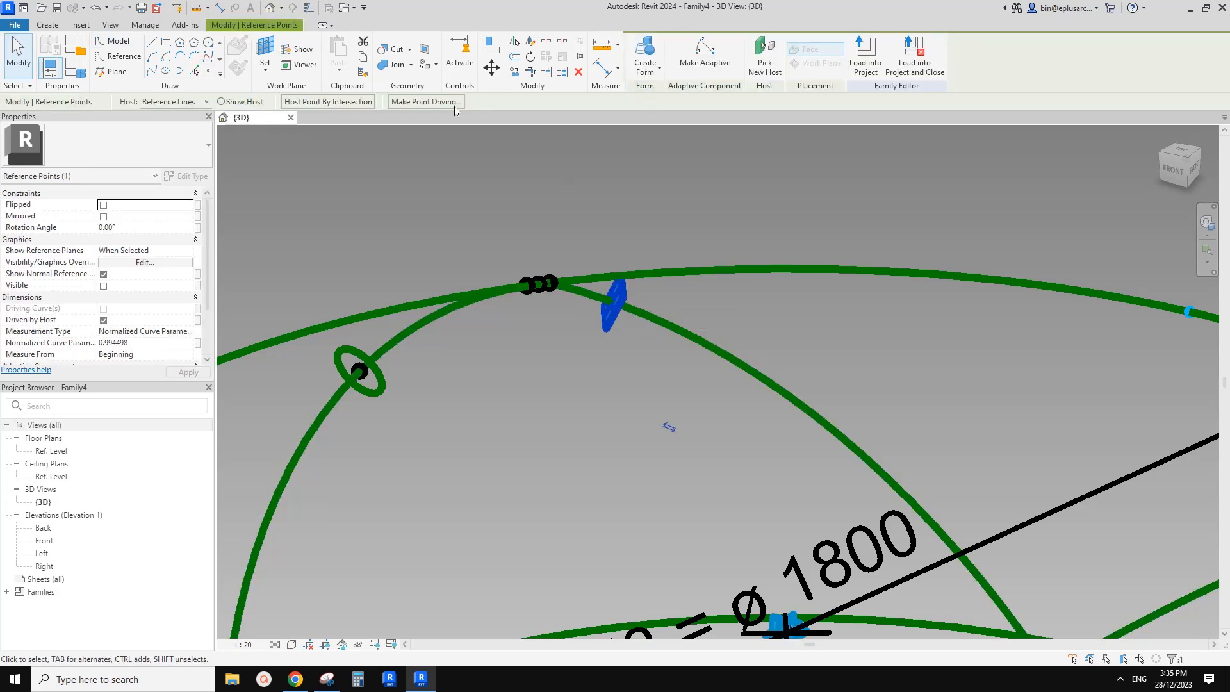
pyautogui.click(419, 102)
# Rehost the new driving point onto the largest circle, in line with the three neighbouring points
pyautogui.click(764, 62)
pyautogui.scroll(5, 563, 283)
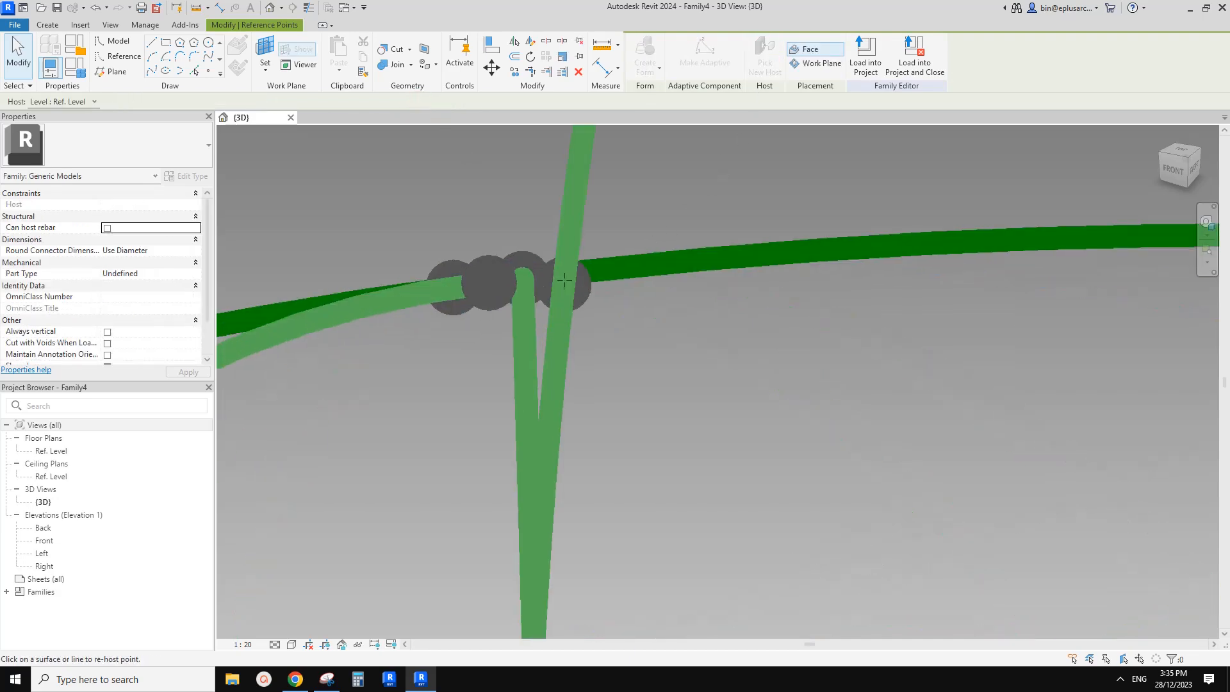
pyautogui.click(561, 274)
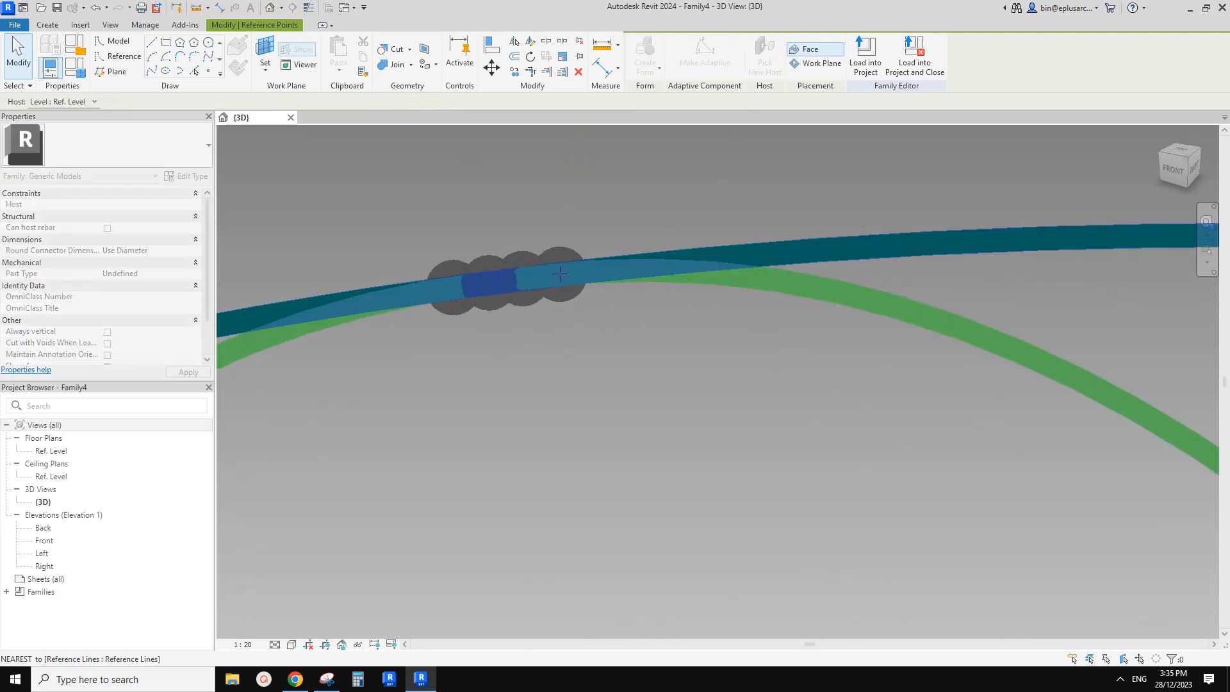
pyautogui.press('Escape')
# Set the view scale to 1:10 and check how the spline runs through the four closely spaced points on the largest circle
pyautogui.keyDown('shift'); pyautogui.moveTo(573, 305); pyautogui.dragTo(583, 342, button='middle'); pyautogui.keyUp('shift')
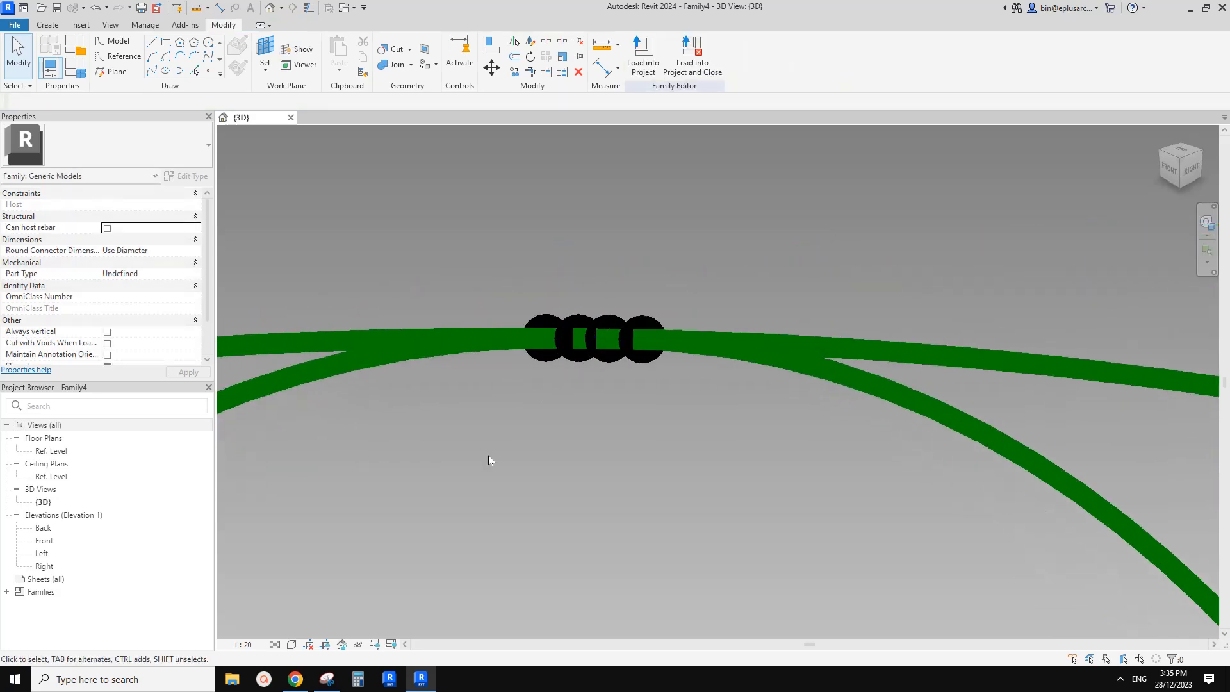
pyautogui.click(244, 646)
pyautogui.click(262, 502)
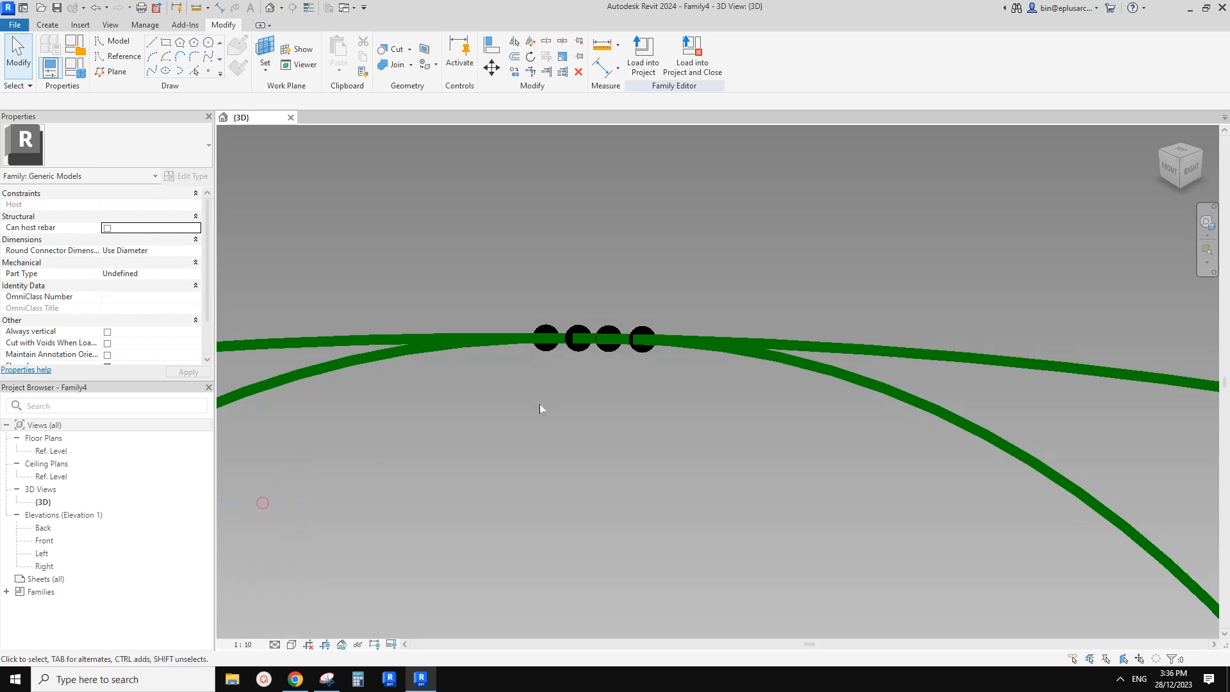
pyautogui.moveTo(582, 354); pyautogui.dragTo(553, 321, button='middle')
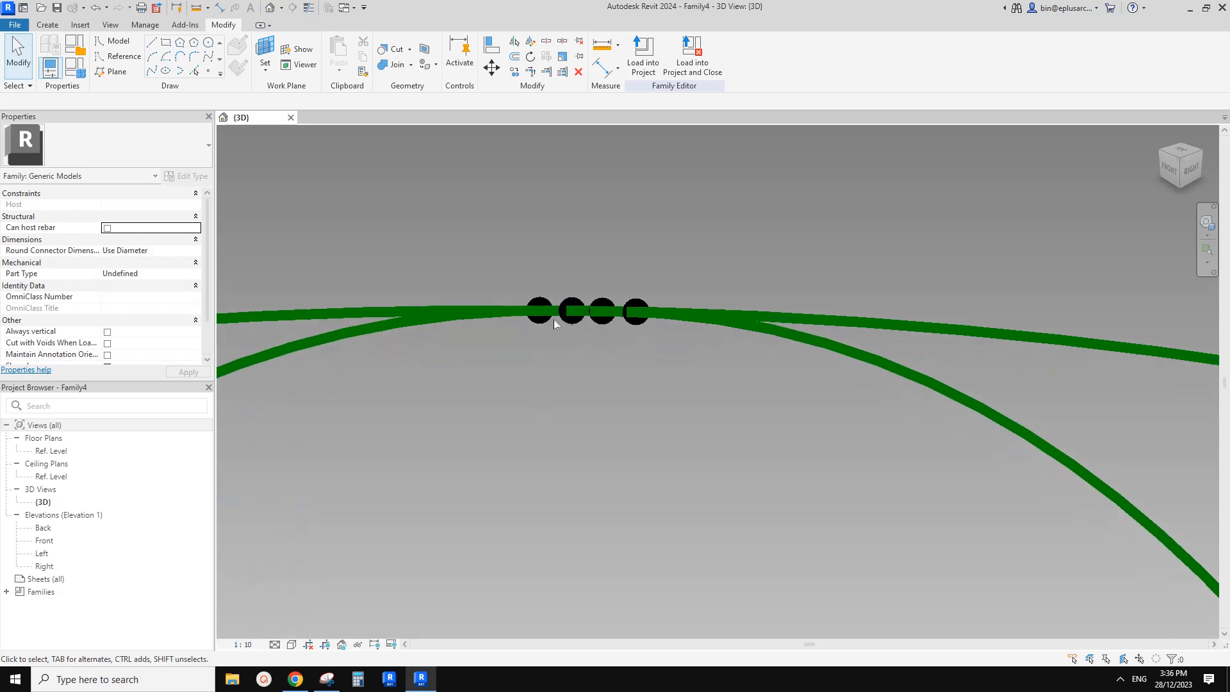
pyautogui.click(390, 325)
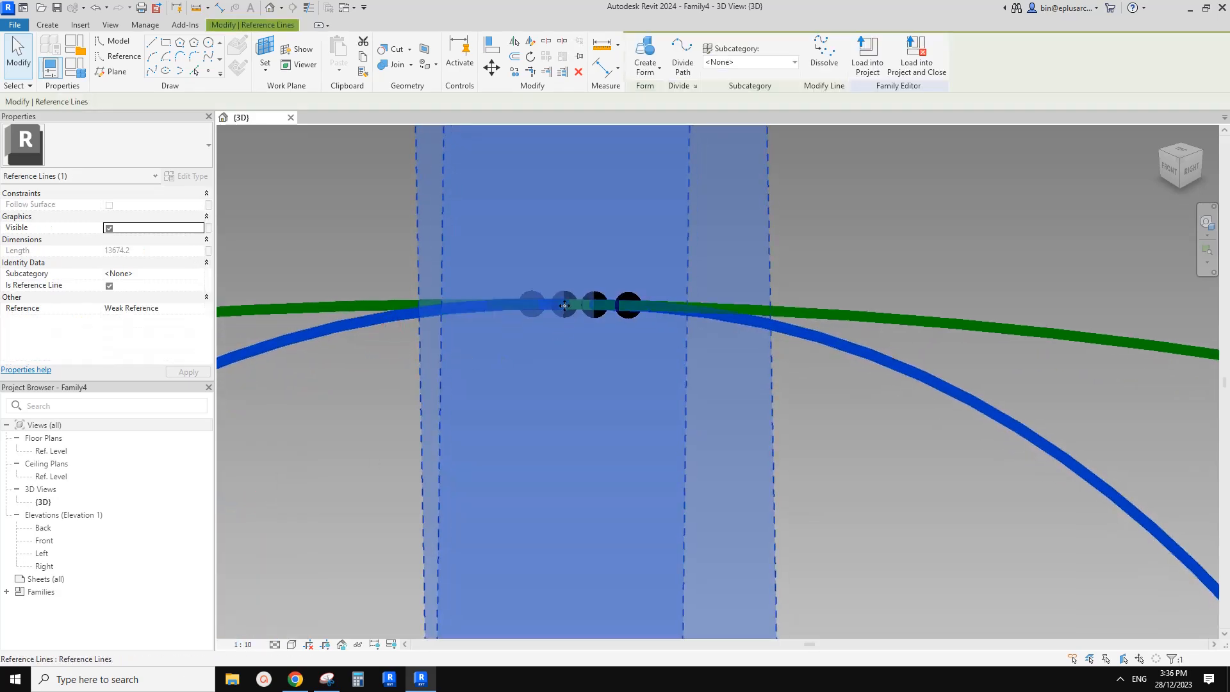
pyautogui.scroll(1, 532, 301)
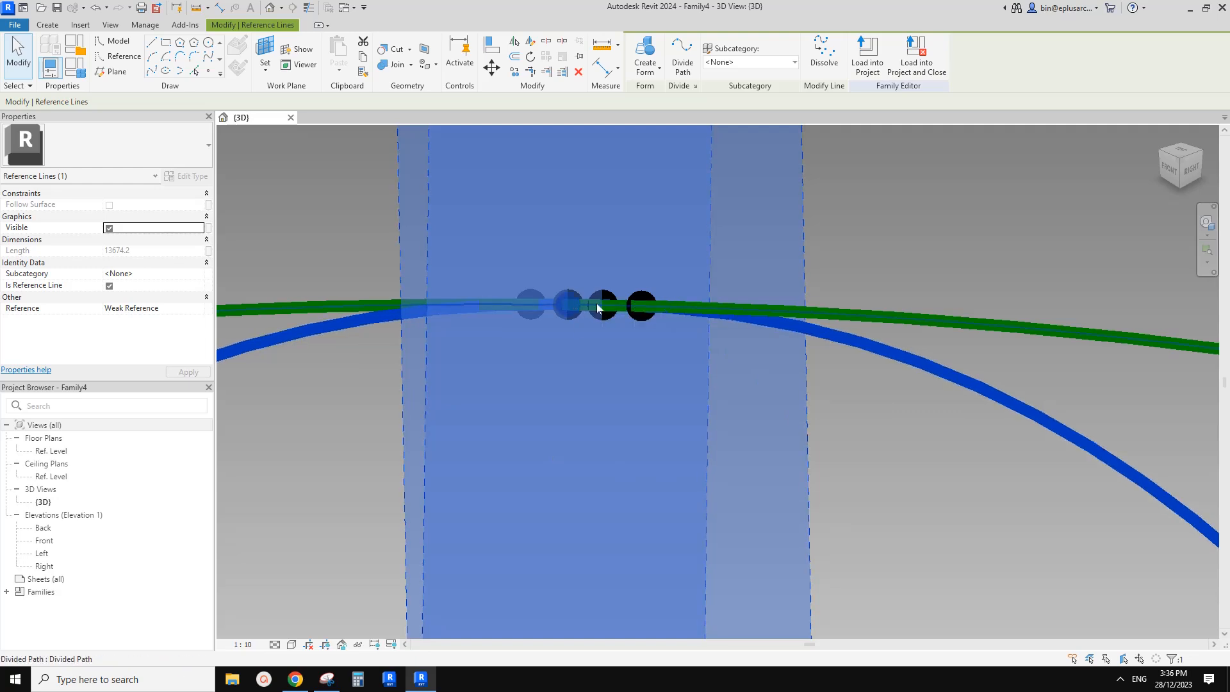
pyautogui.scroll(-5, 583, 337)
pyautogui.press('Escape')
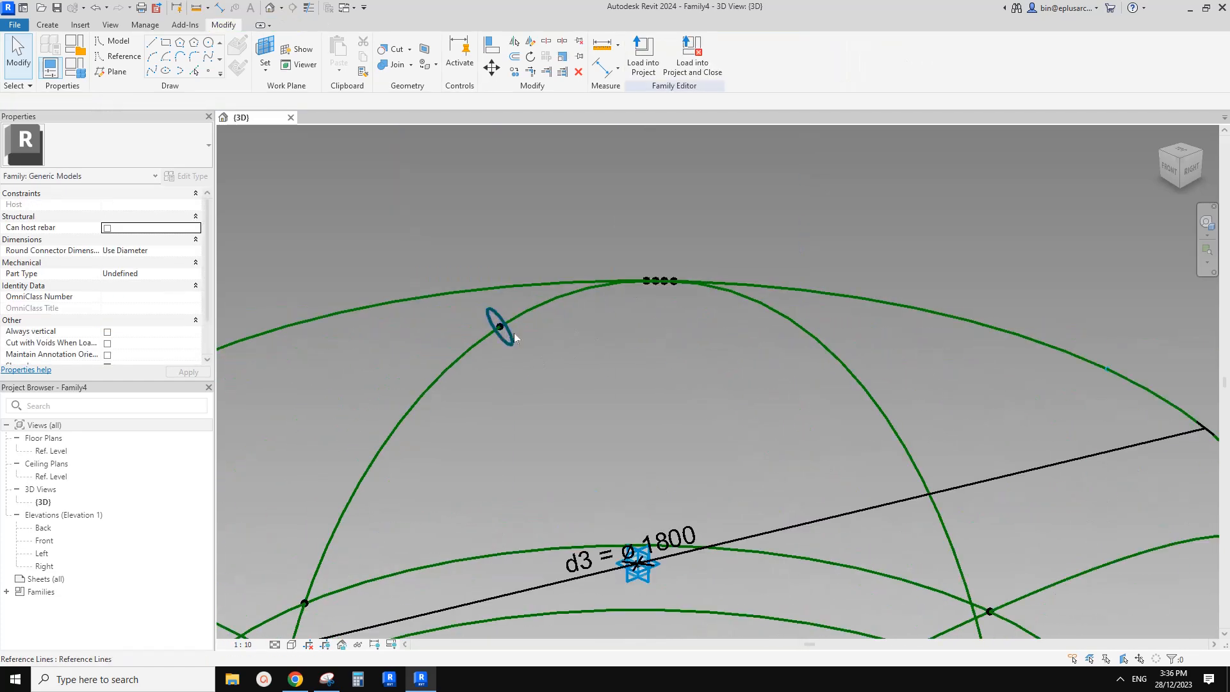
# Try to create a form by sweeping the circular profile along the looping spline
pyautogui.click(529, 307)
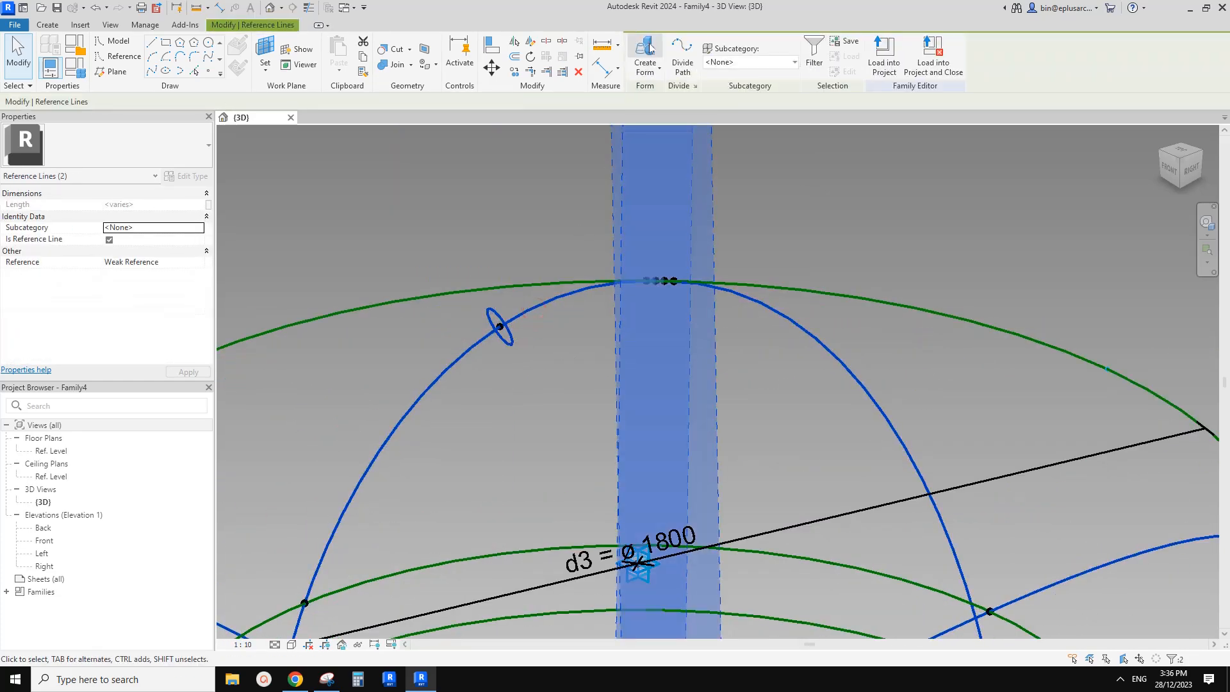
pyautogui.click(647, 50)
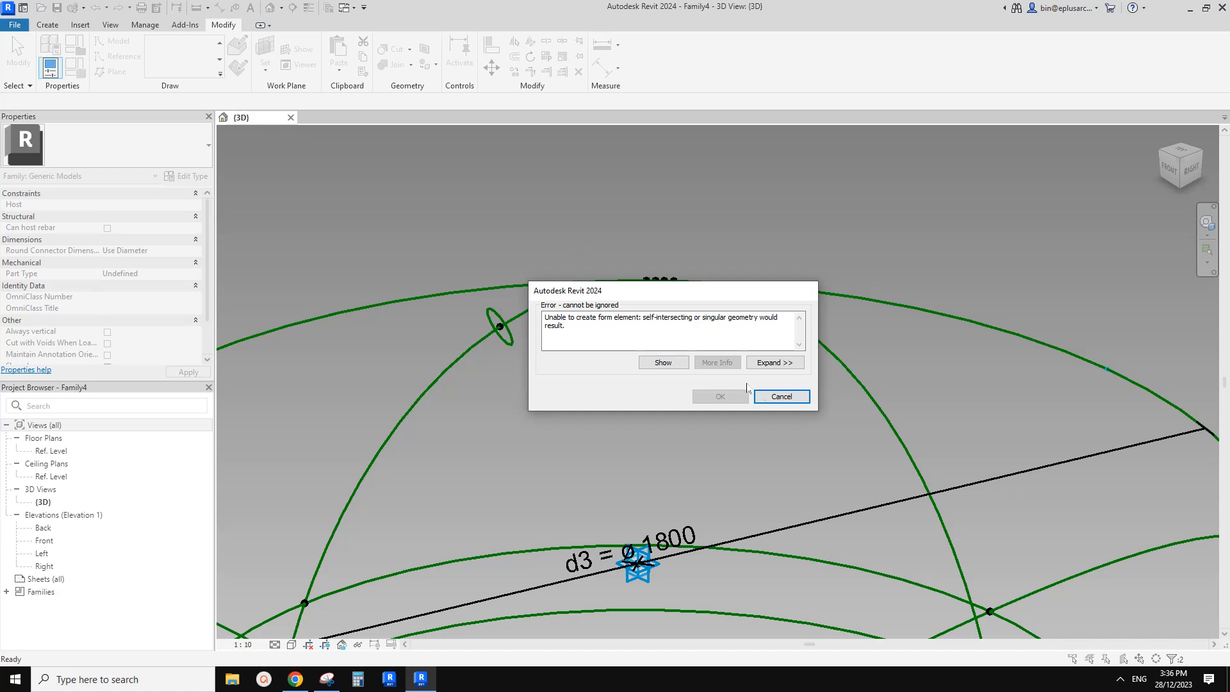
pyautogui.click(781, 396)
# Set the radius of the profile circle on the spline to 20 mm
pyautogui.scroll(5, 644, 300)
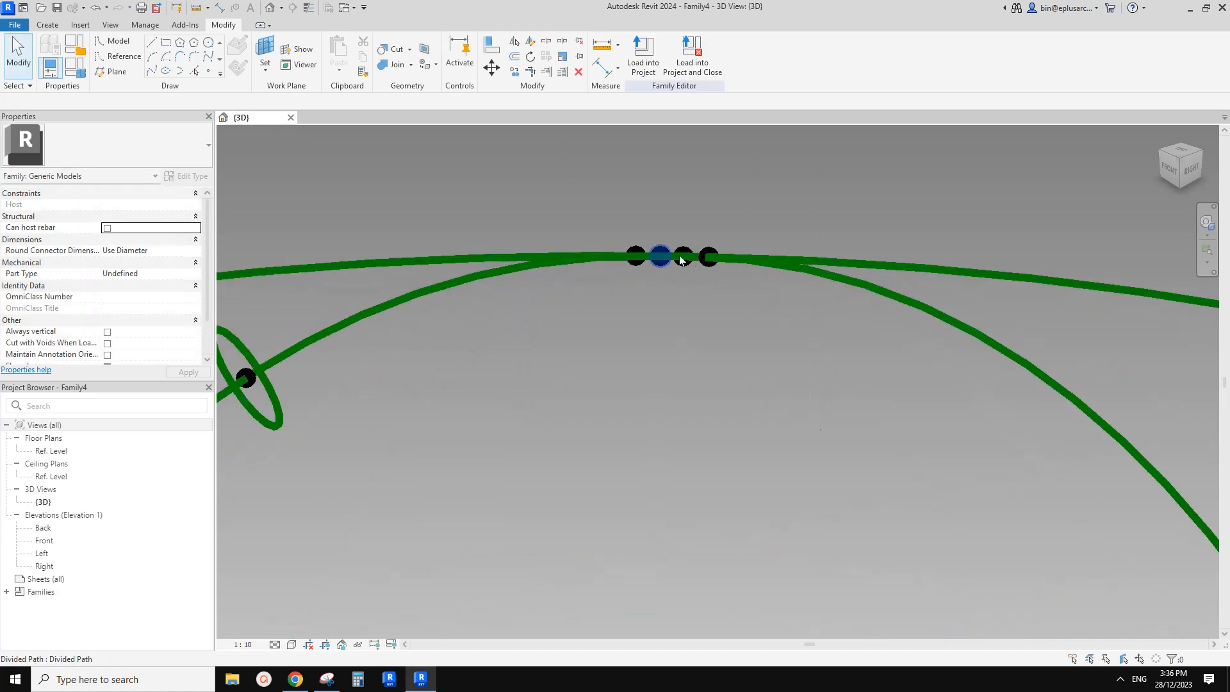
pyautogui.moveTo(536, 302); pyautogui.dragTo(682, 277, button='middle')
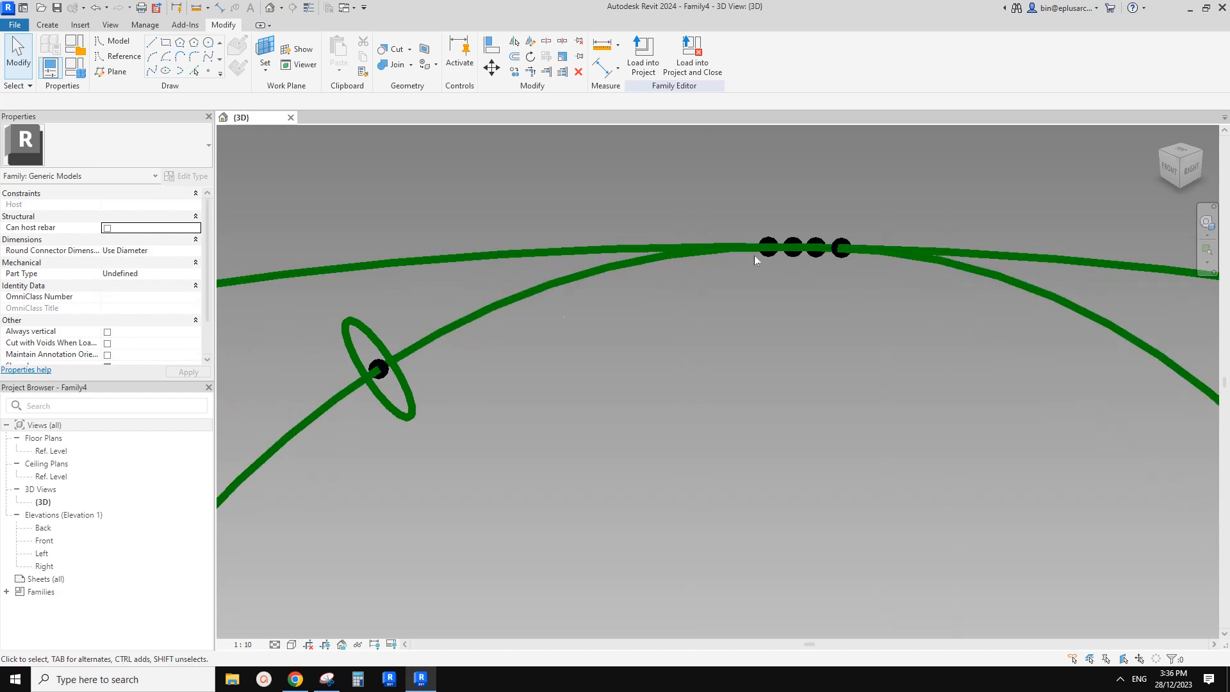
pyautogui.click(396, 370)
pyautogui.scroll(-1, 410, 377)
pyautogui.keyDown('shift'); pyautogui.moveTo(412, 378); pyautogui.dragTo(445, 387, button='middle'); pyautogui.keyUp('shift')
pyautogui.click(418, 373)
pyautogui.write('20')
pyautogui.press('Return')
# Try to create the swept form again from the 20 mm radius profile circle and the spline
pyautogui.click(489, 388)
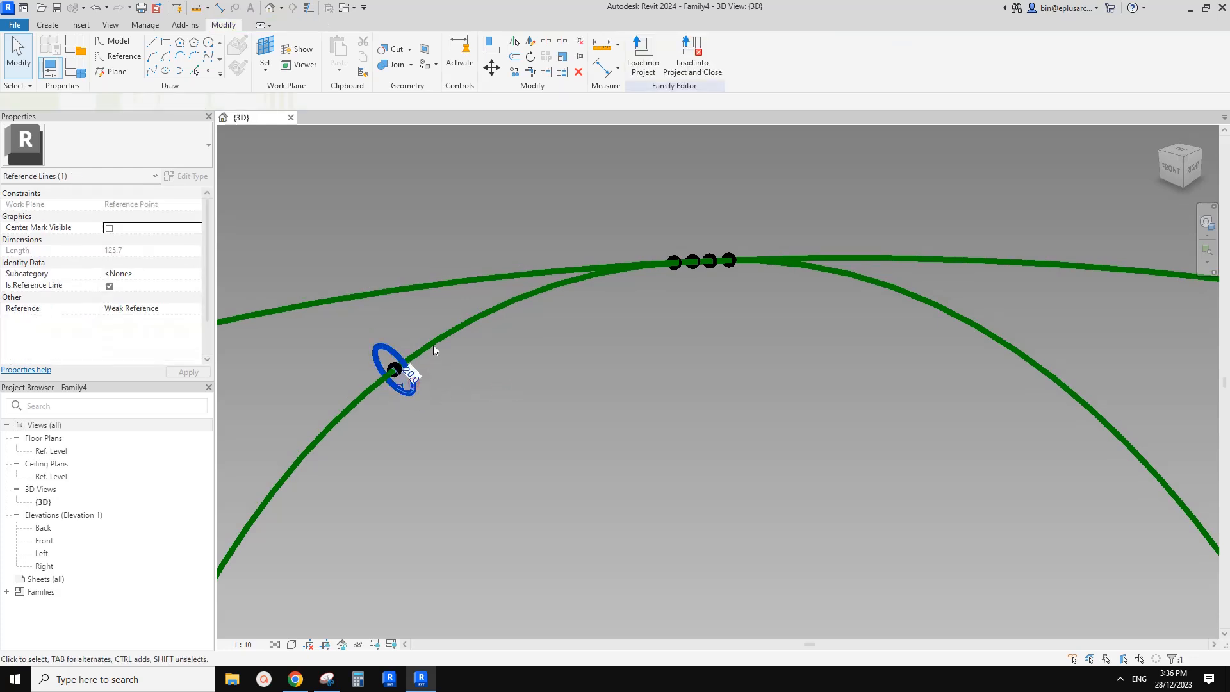
pyautogui.keyDown('ctrl'); pyautogui.click(434, 343); pyautogui.keyUp('ctrl')
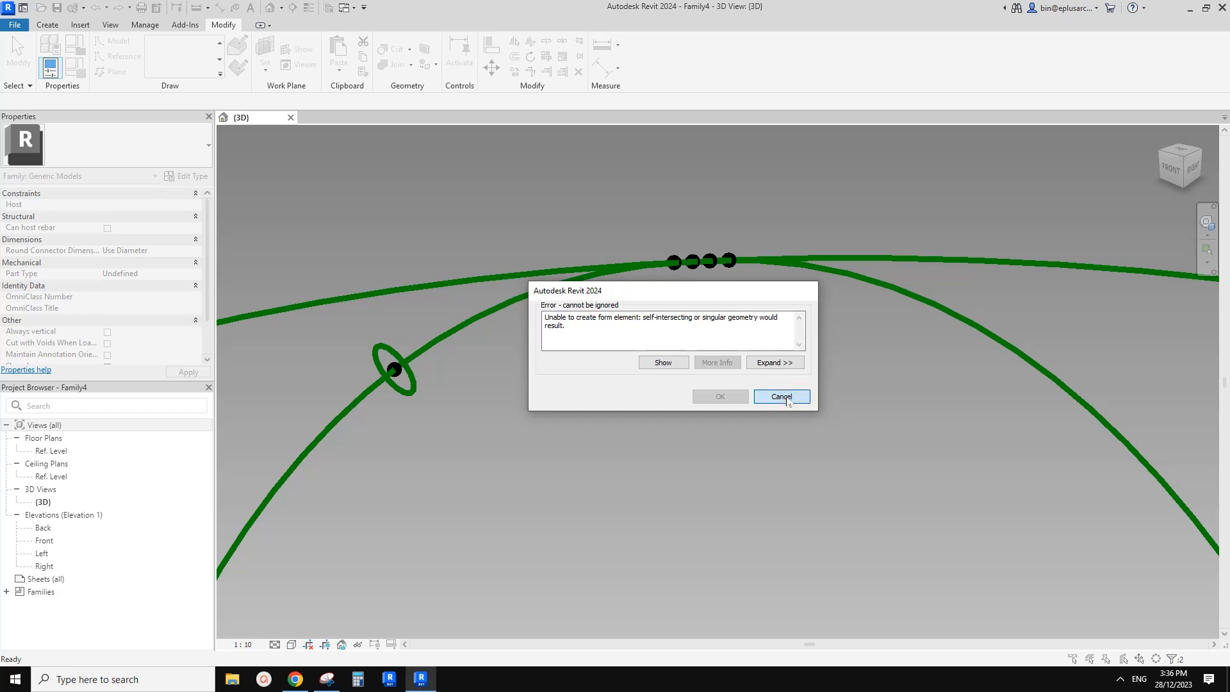
pyautogui.click(786, 398)
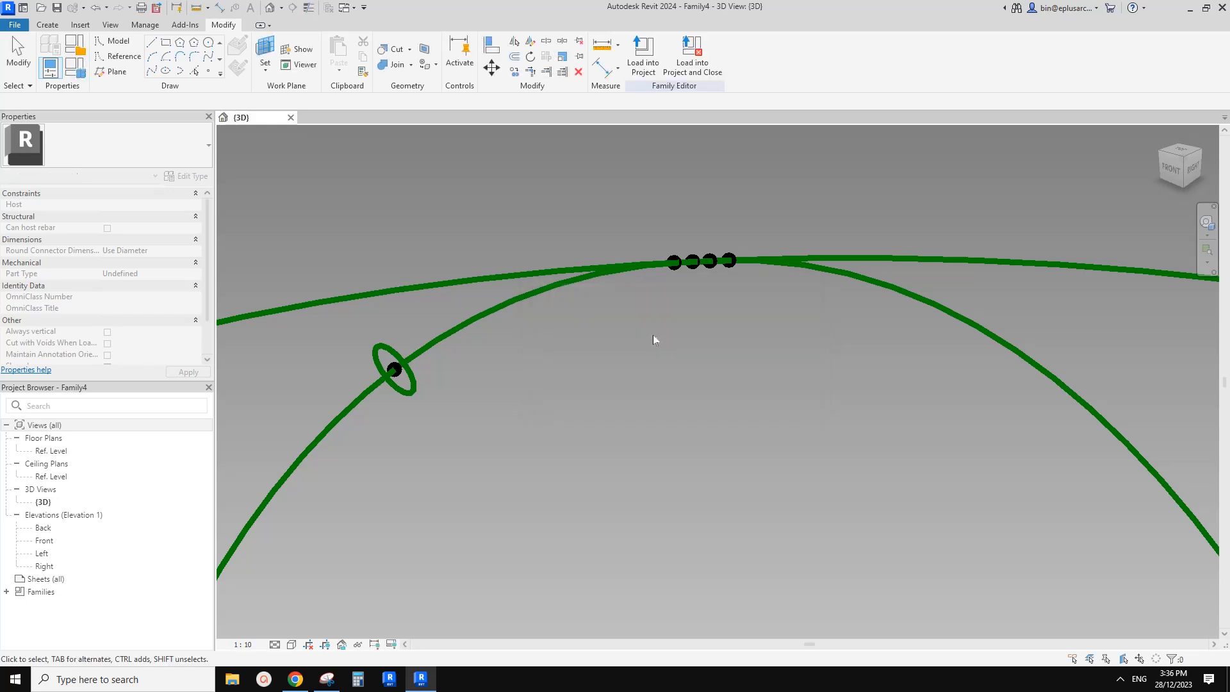
# Slide the third of the four clustered points, counted from the profile circle, along the largest circle until it nearly meets the fourth point
pyautogui.scroll(-6, 622, 345)
pyautogui.moveTo(652, 371); pyautogui.dragTo(658, 299, button='middle')
pyautogui.click(488, 297)
pyautogui.scroll(10, 647, 295)
pyautogui.press('Escape')
pyautogui.scroll(1, 593, 304)
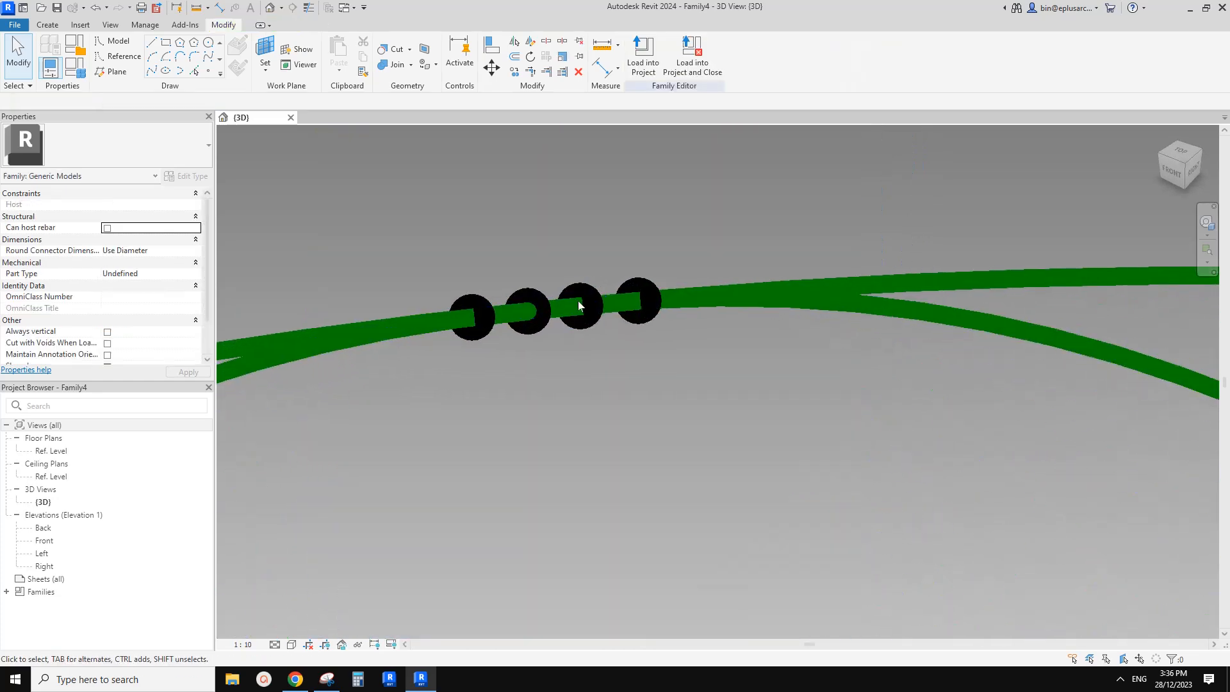
pyautogui.click(582, 309)
pyautogui.moveTo(582, 309); pyautogui.dragTo(619, 308)
pyautogui.click(576, 310)
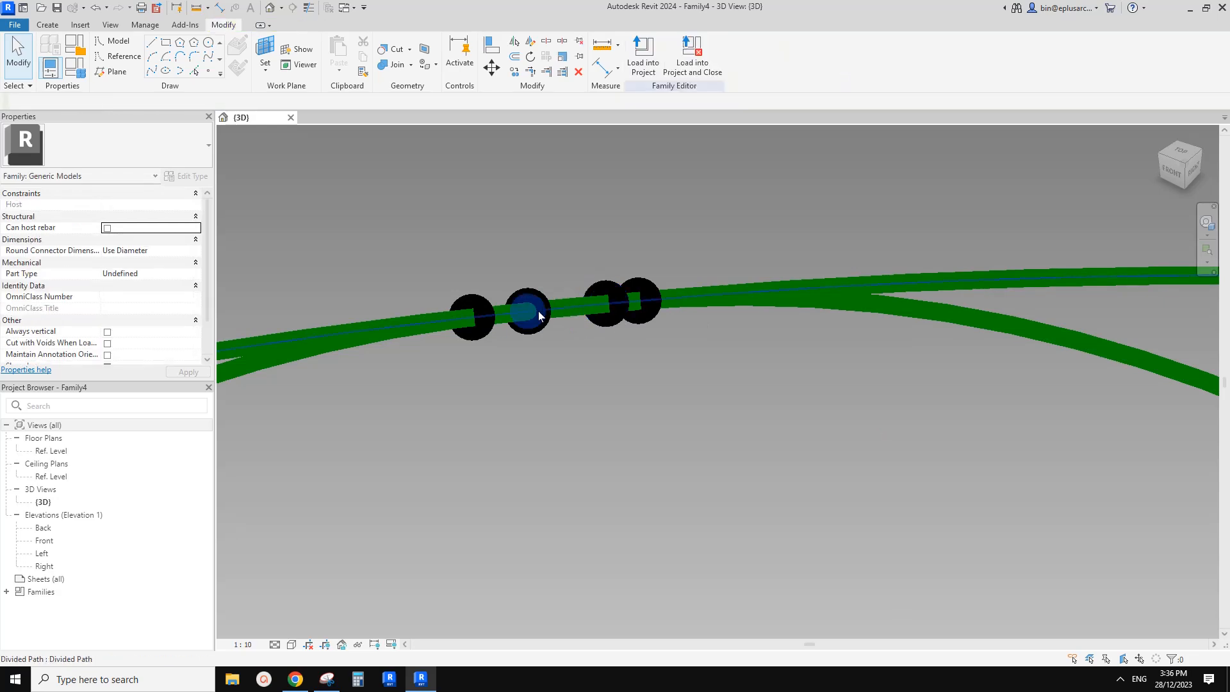
pyautogui.press('Escape')
# Try to create the form from the profile circle and the spline with the adjusted point spacing
pyautogui.scroll(-5, 547, 305)
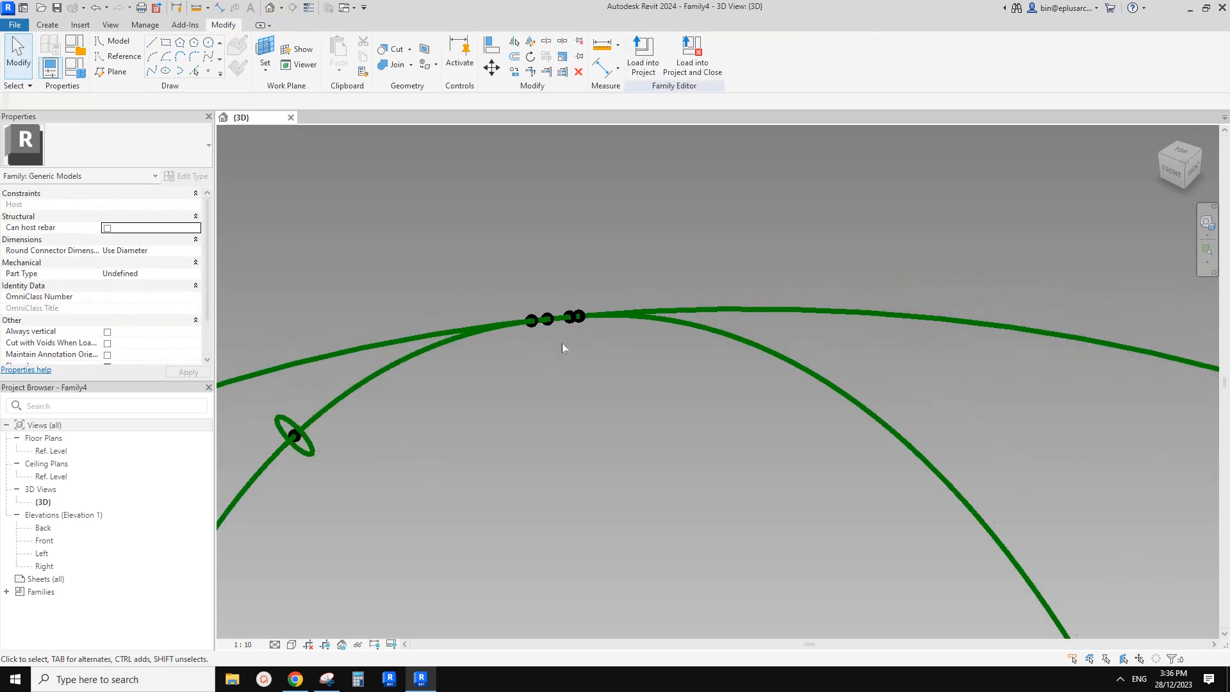
pyautogui.moveTo(332, 419); pyautogui.dragTo(402, 370, button='middle')
pyautogui.click(391, 357)
pyautogui.keyDown('ctrl'); pyautogui.click(391, 357); pyautogui.keyUp('ctrl')
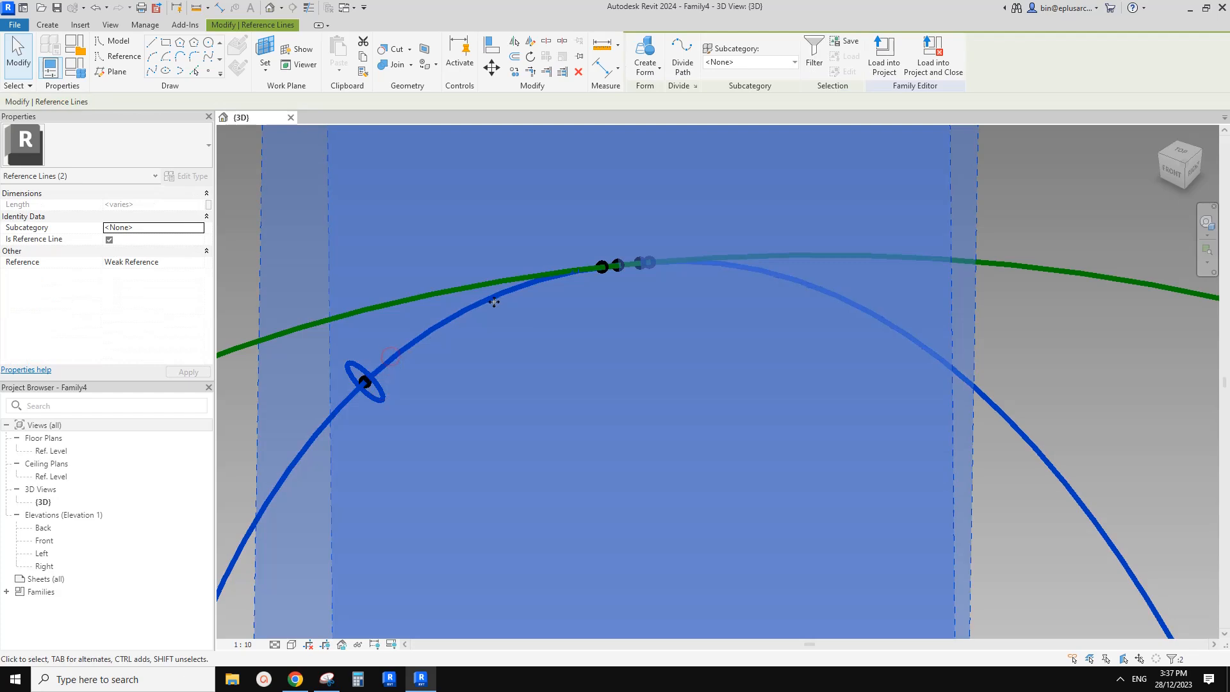
pyautogui.click(647, 49)
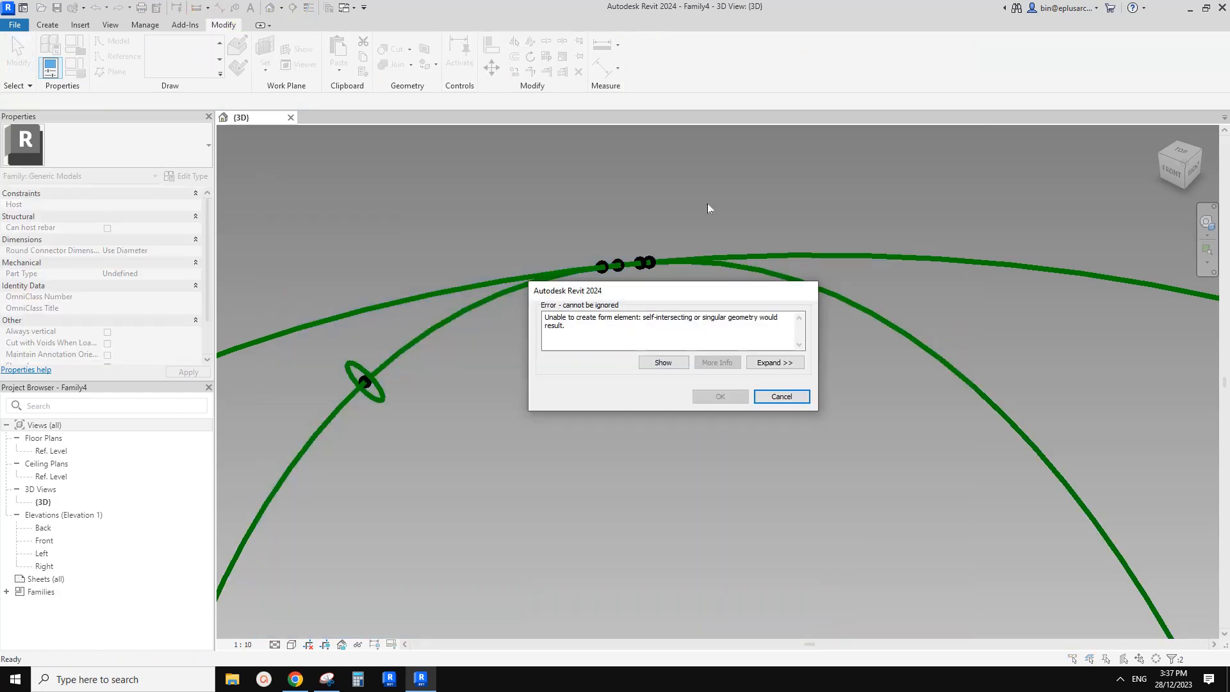
# Move the end reference point slightly along the top curve to widen the gap between the looping curve's ends
pyautogui.press('Escape')
pyautogui.scroll(2, 658, 262)
pyautogui.scroll(2, 647, 266)
pyautogui.scroll(2, 647, 266)
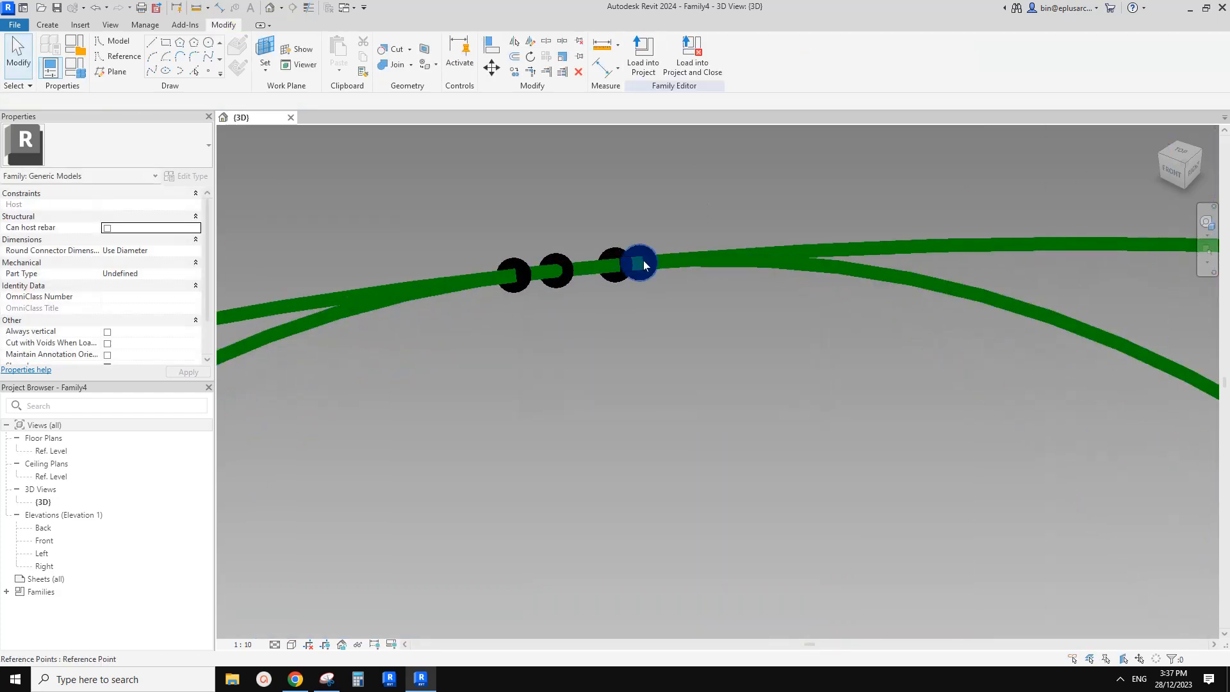
pyautogui.moveTo(647, 266)
pyautogui.mouseDown()
pyautogui.moveTo(690, 264)
pyautogui.moveTo(649, 264)
pyautogui.mouseUp()
# Try to create a form from the looping reference curve and the circular profile hosted on it
pyautogui.scroll(-2, 647, 265)
pyautogui.click(731, 271)
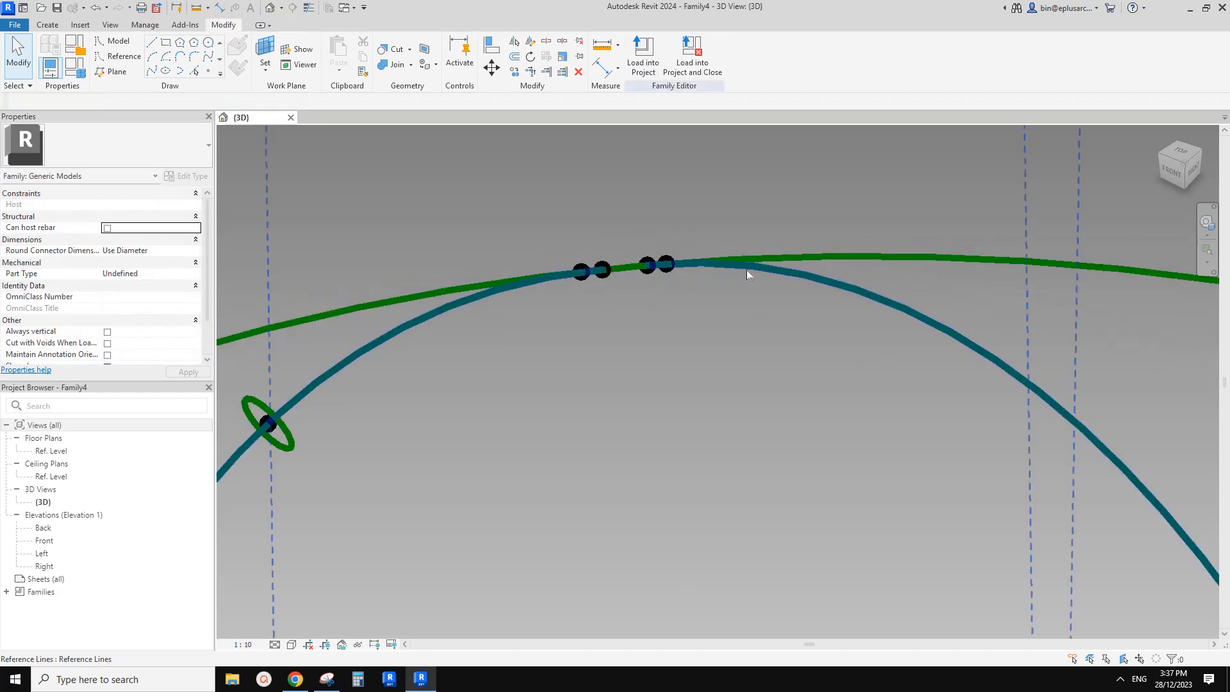
pyautogui.click(751, 271)
pyautogui.keyDown('ctrl'); pyautogui.click(282, 427); pyautogui.keyUp('ctrl')
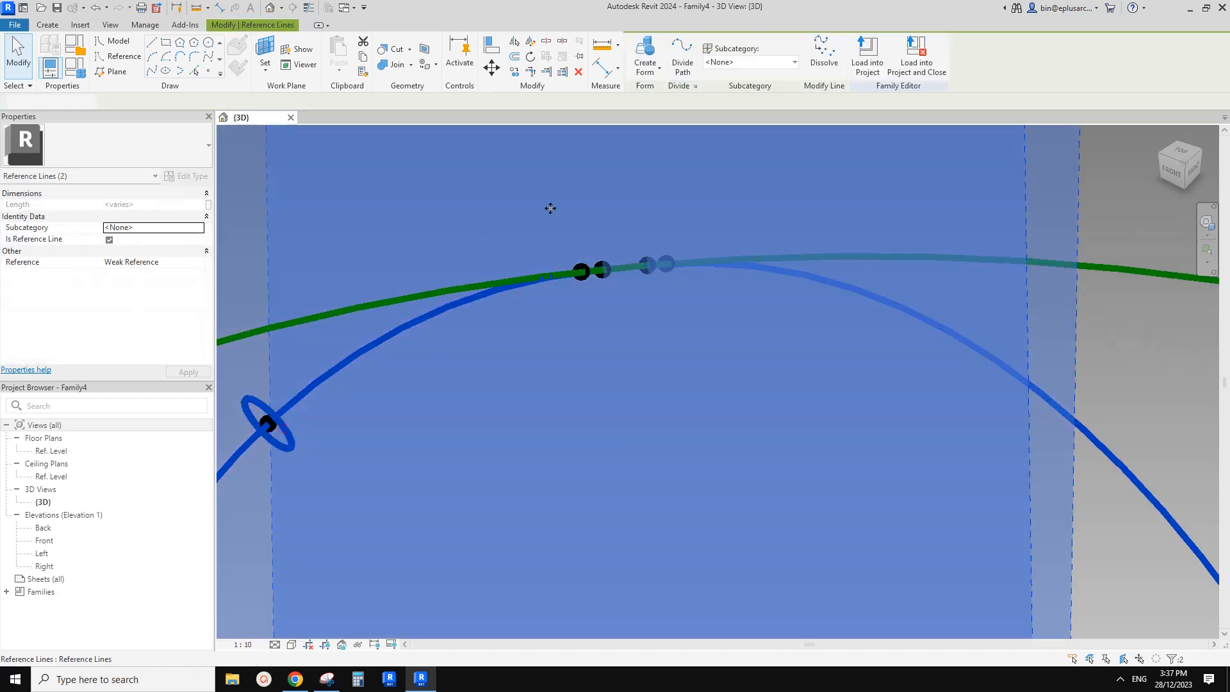
pyautogui.click(642, 71)
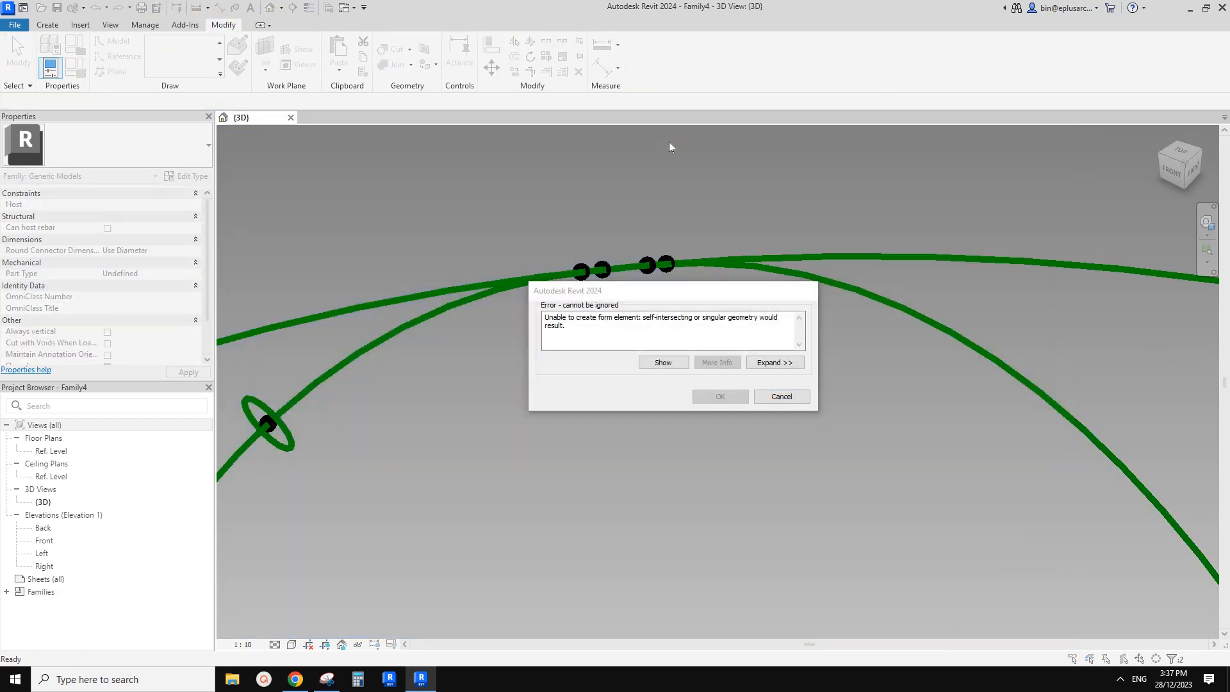
pyautogui.click(782, 396)
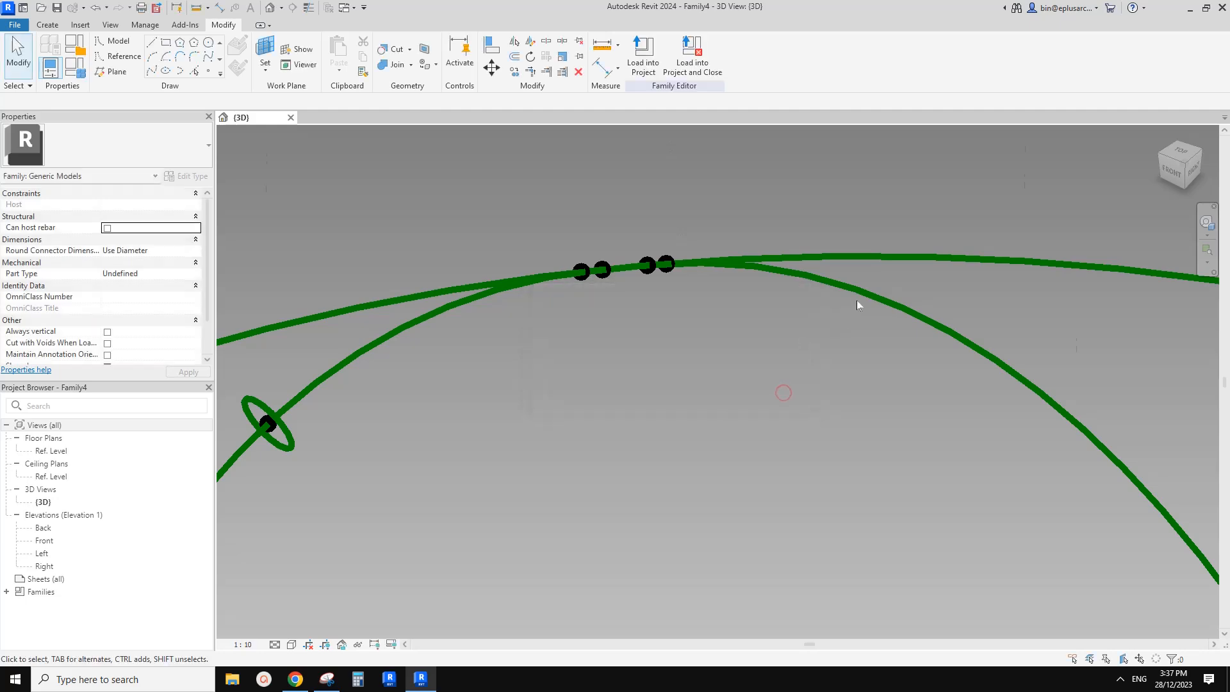
# Examine the looping curve and its reference points around the gap from several angles
pyautogui.click(856, 293)
pyautogui.scroll(-5, 708, 313)
pyautogui.keyDown('shift'); pyautogui.moveTo(708, 320); pyautogui.dragTo(658, 303, button='middle'); pyautogui.keyUp('shift')
pyautogui.scroll(6, 659, 259)
pyautogui.press('Escape')
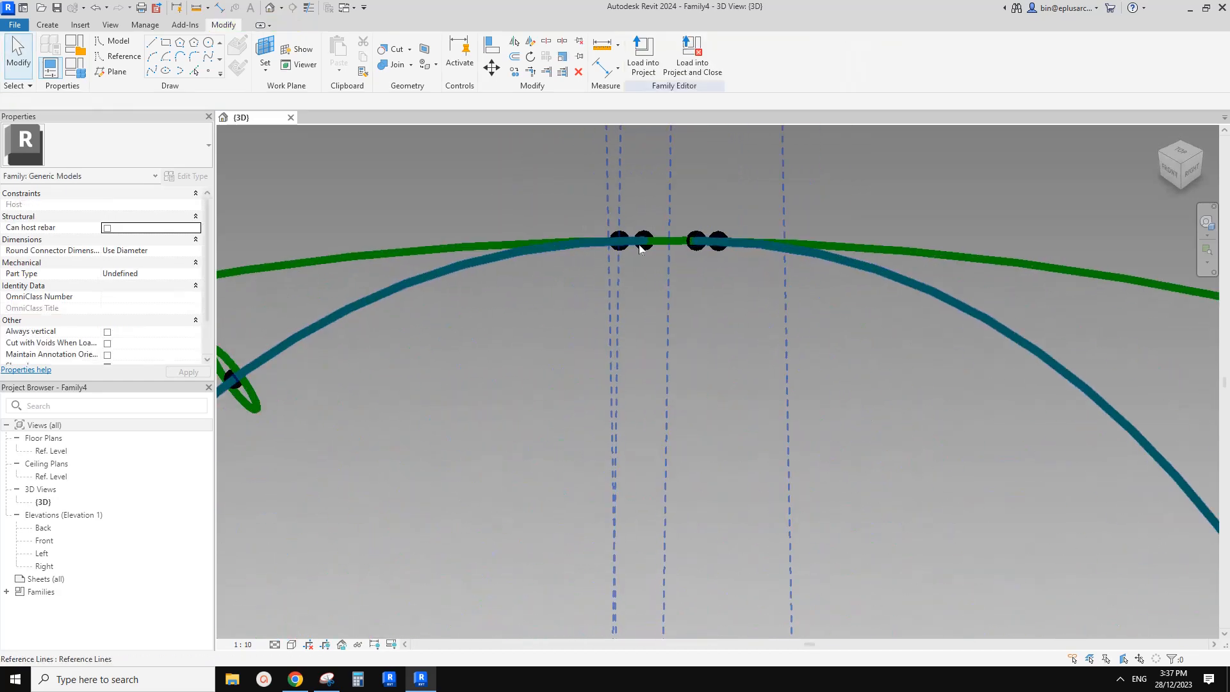
pyautogui.scroll(2, 669, 239)
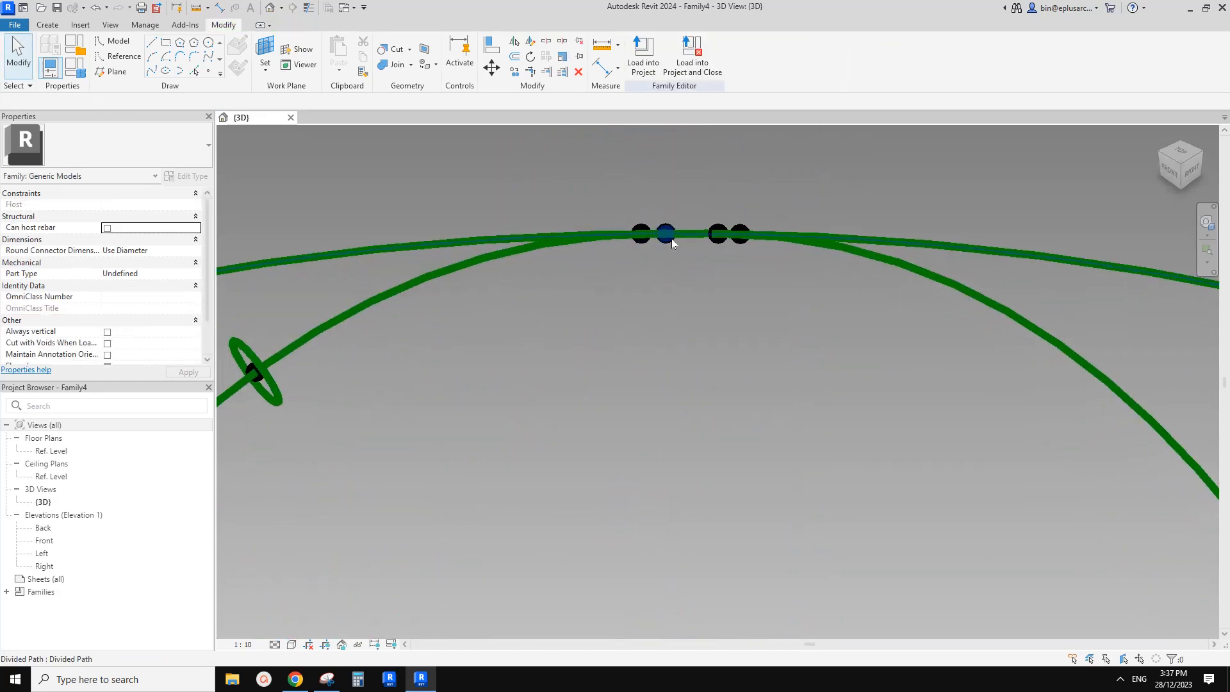
pyautogui.click(784, 242)
pyautogui.press('Escape')
pyautogui.scroll(-2, 737, 253)
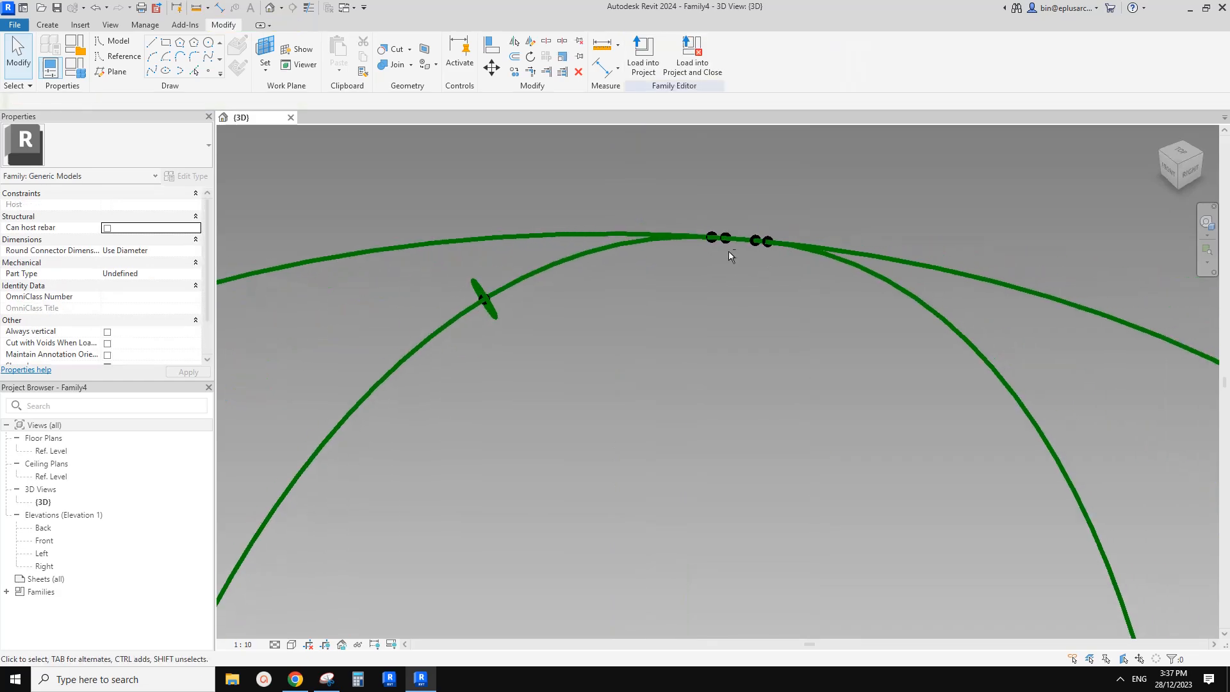
# Temporarily isolate the looping reference curve and check the shape of its path and the gap between its ends
pyautogui.click(835, 264)
pyautogui.scroll(-4, 835, 264)
pyautogui.moveTo(817, 293); pyautogui.dragTo(727, 224, button='middle')
pyautogui.press('h')
pyautogui.press('i')
pyautogui.click(852, 327)
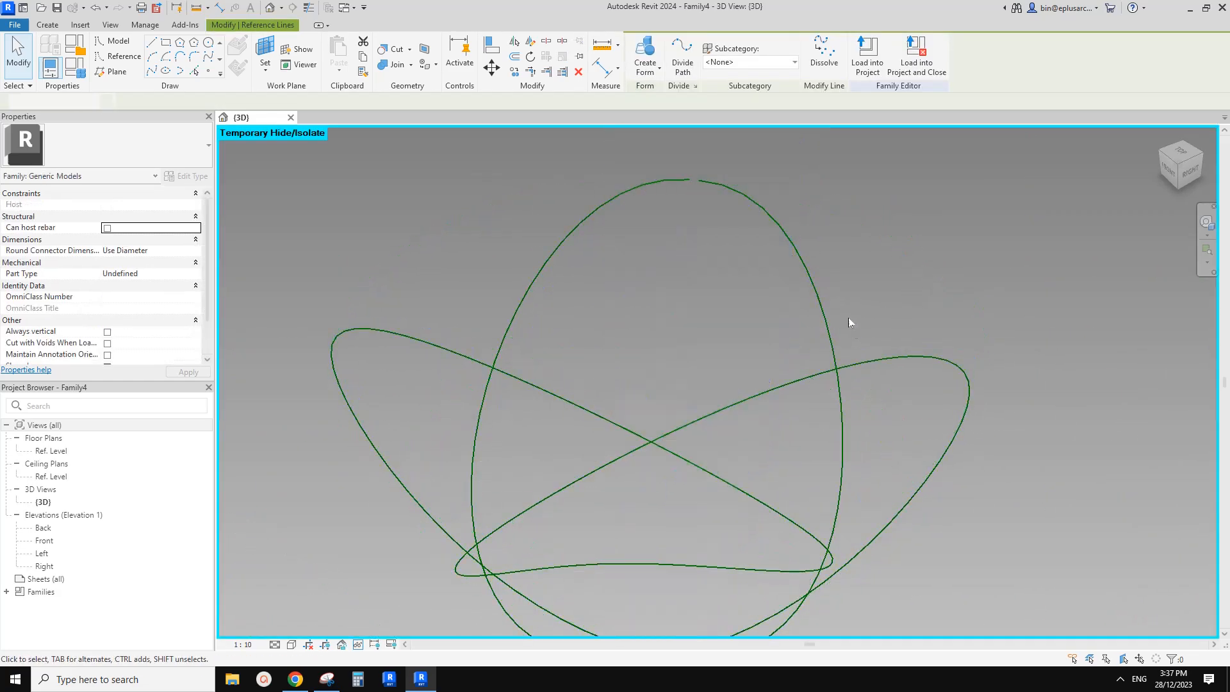
pyautogui.click(813, 287)
pyautogui.scroll(-1, 830, 315)
pyautogui.moveTo(831, 315); pyautogui.dragTo(728, 325, button='middle')
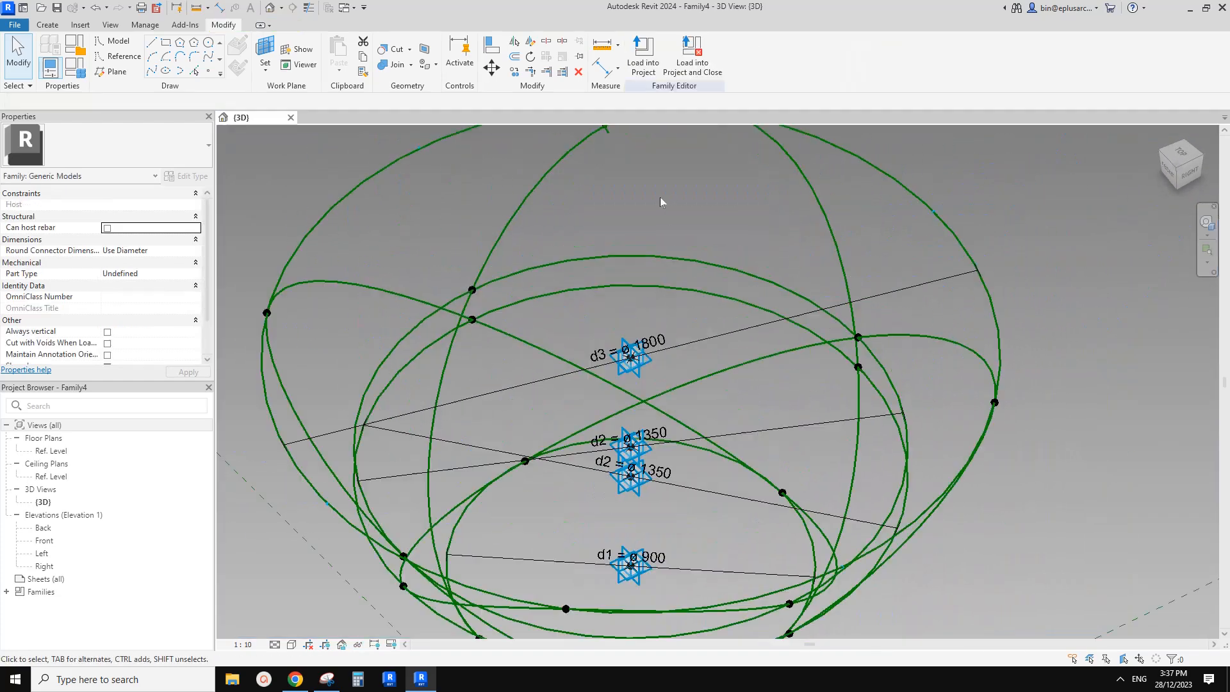
# Set the radius of the circular profile on the looping curve to 10
pyautogui.scroll(10, 610, 310)
pyautogui.keyDown('shift'); pyautogui.moveTo(643, 403); pyautogui.dragTo(700, 335, button='middle'); pyautogui.keyUp('shift')
pyautogui.scroll(2, 645, 362)
pyautogui.click(650, 396)
pyautogui.moveTo(708, 379); pyautogui.dragTo(617, 386, button='middle')
pyautogui.write('10')
pyautogui.press('Return')
pyautogui.press('Escape')
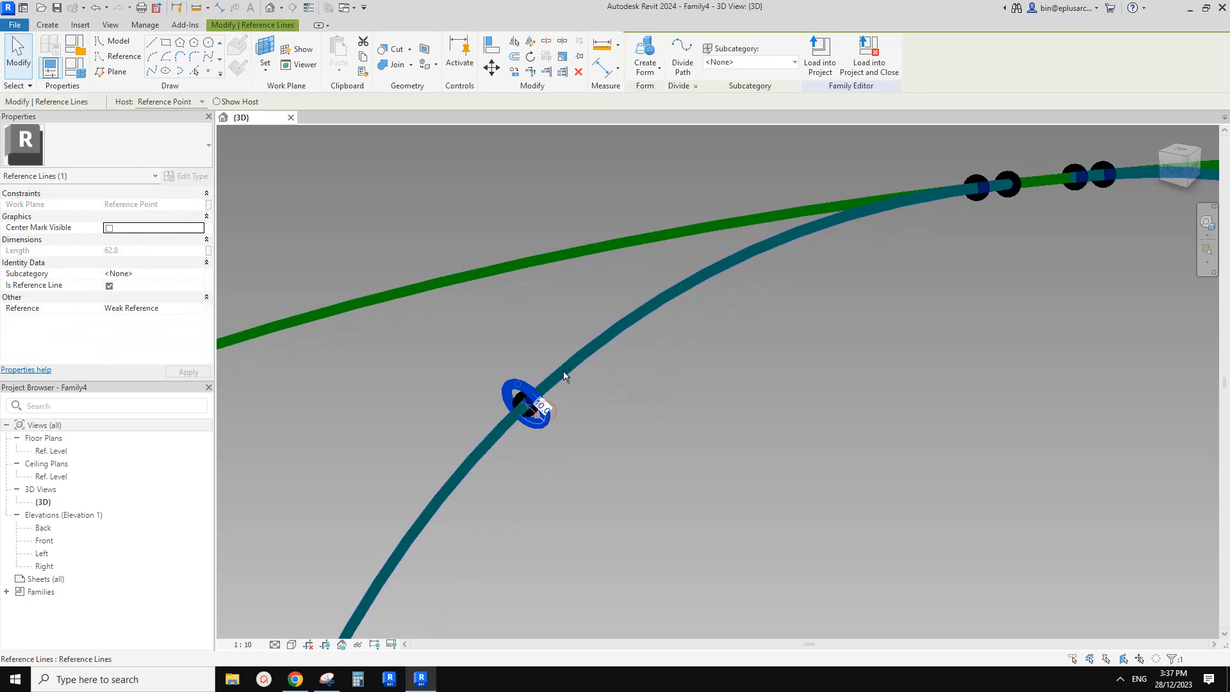
# Create a form by sweeping the resized circular profile along the looping reference curve
pyautogui.keyDown('ctrl'); pyautogui.click(563, 371); pyautogui.keyUp('ctrl')
pyautogui.scroll(-3, 562, 365)
pyautogui.press('Escape')
pyautogui.click(487, 384)
pyautogui.keyDown('ctrl'); pyautogui.click(512, 347); pyautogui.keyUp('ctrl')
pyautogui.scroll(-2, 535, 351)
pyautogui.moveTo(543, 354); pyautogui.dragTo(520, 291, button='middle')
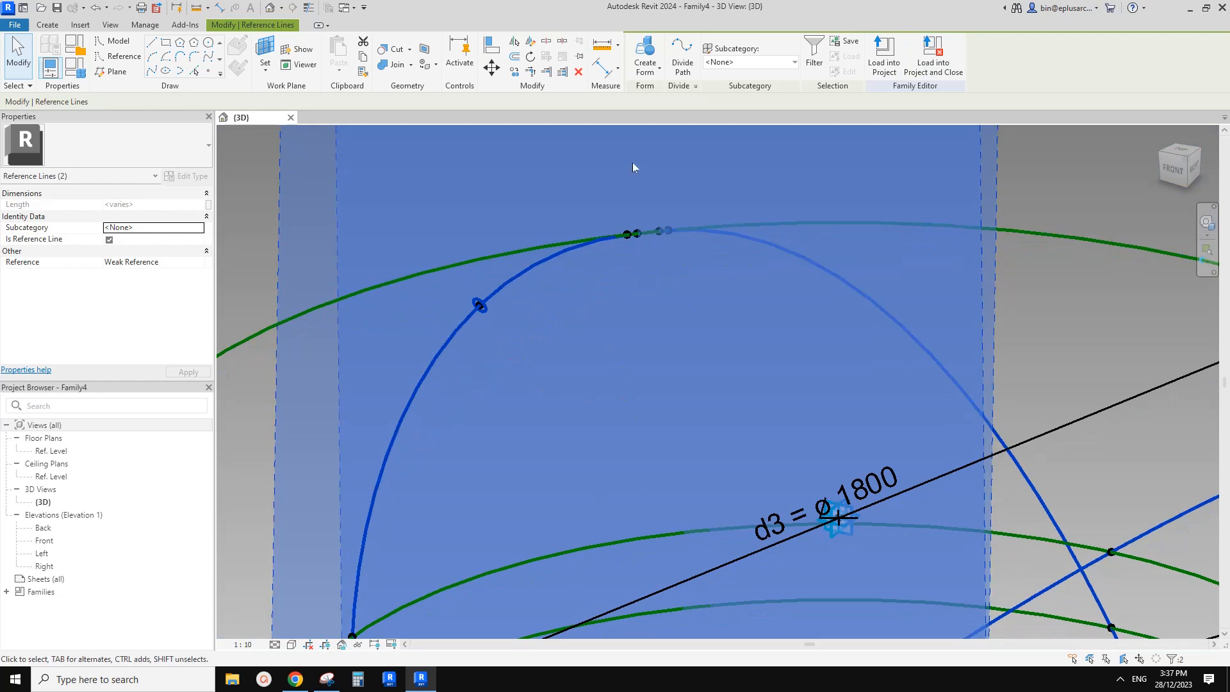
pyautogui.scroll(-3, 653, 321)
pyautogui.keyDown('shift'); pyautogui.moveTo(637, 248); pyautogui.dragTo(651, 397, button='middle'); pyautogui.keyUp('shift')
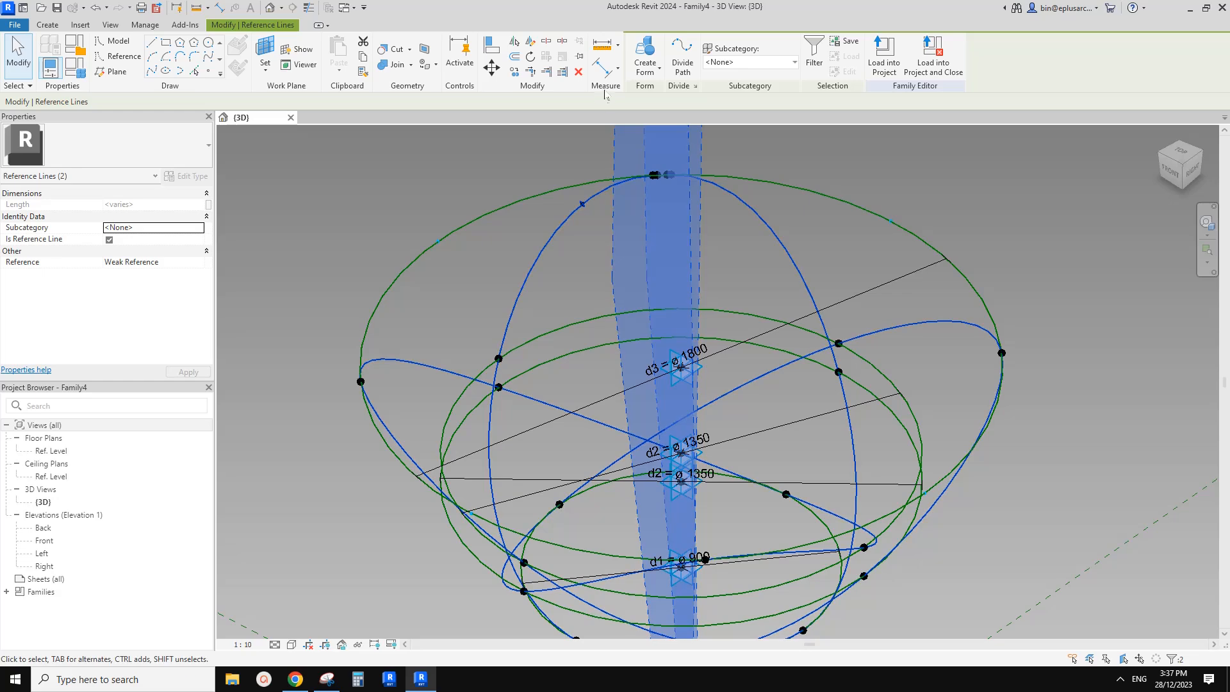
pyautogui.click(657, 52)
# Move the reference point at one end of the tube along the curve, closer to the opposite end, to narrow the gap
pyautogui.scroll(10, 644, 185)
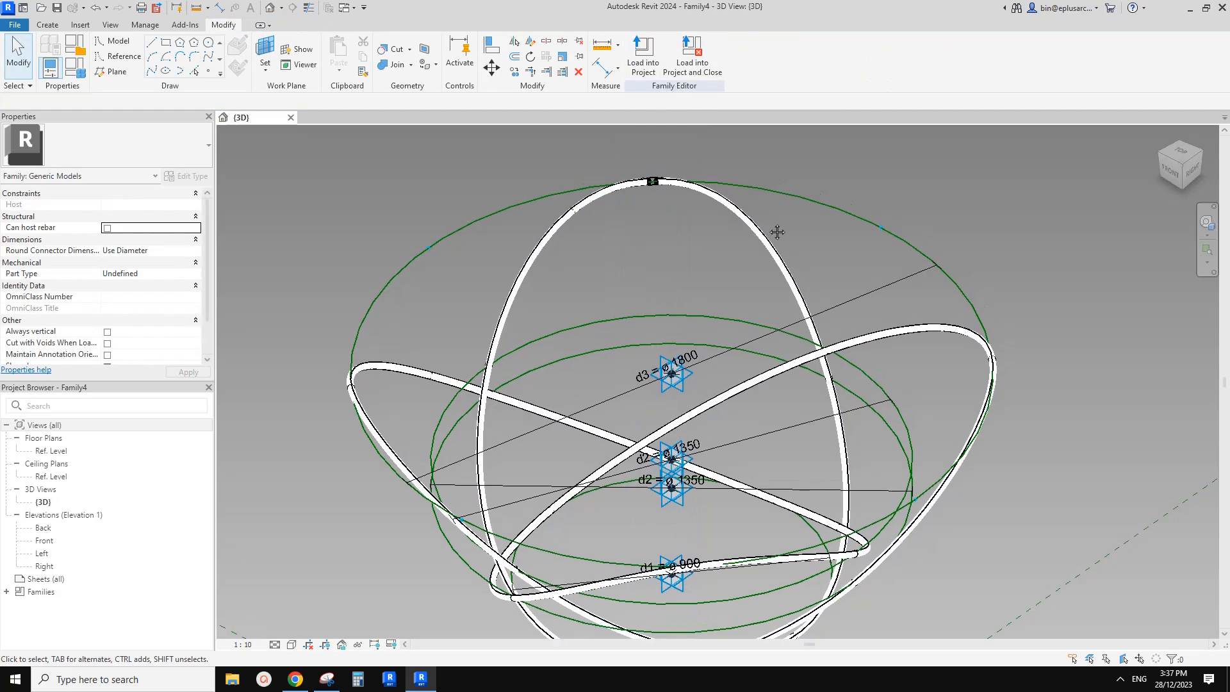
pyautogui.scroll(-6, 641, 189)
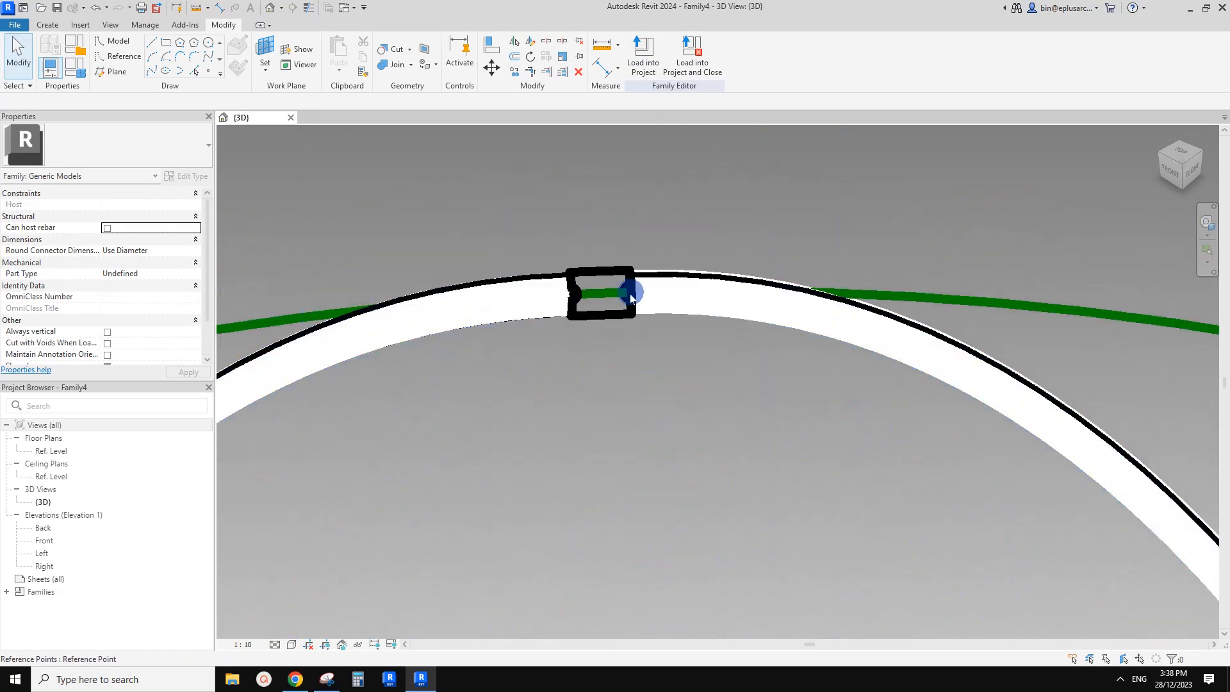
pyautogui.keyDown('shift'); pyautogui.moveTo(642, 288); pyautogui.dragTo(742, 278, button='middle'); pyautogui.keyUp('shift')
pyautogui.scroll(10, 692, 308)
pyautogui.scroll(3, 675, 294)
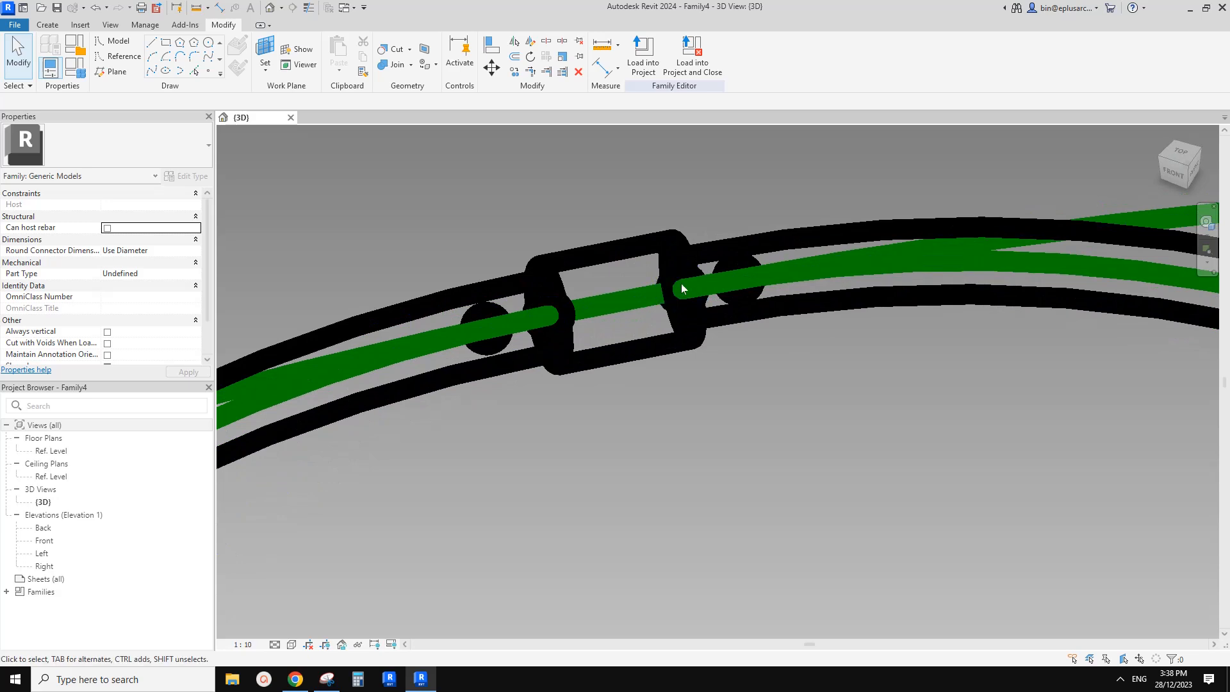
pyautogui.click(683, 293)
pyautogui.moveTo(683, 294); pyautogui.dragTo(616, 302)
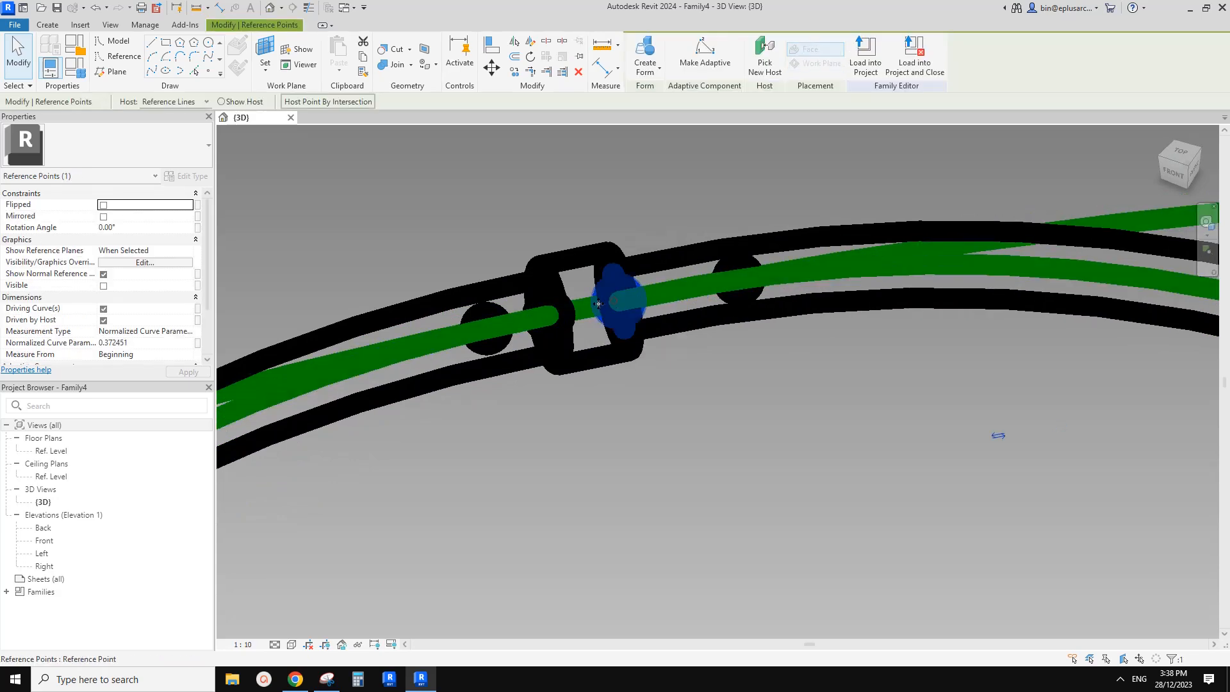
pyautogui.press('Escape')
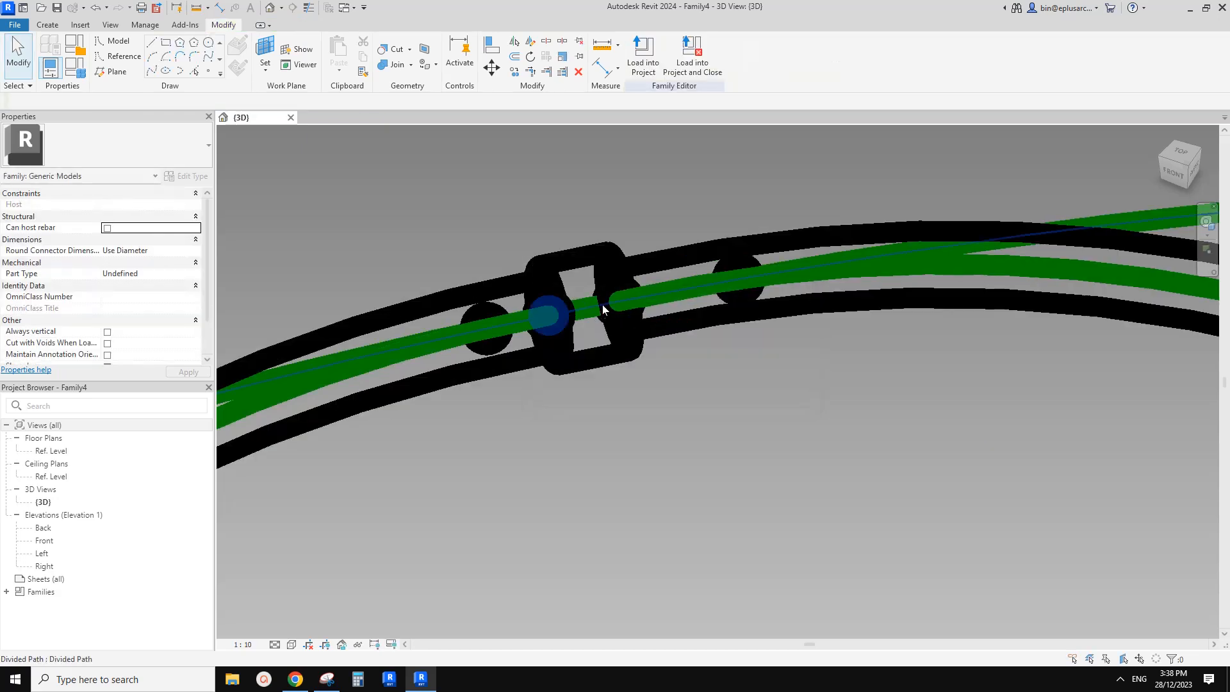
# Switch the view to wireframe and inspect the section and reference points between the tube ends
pyautogui.press('w')
pyautogui.press('f')
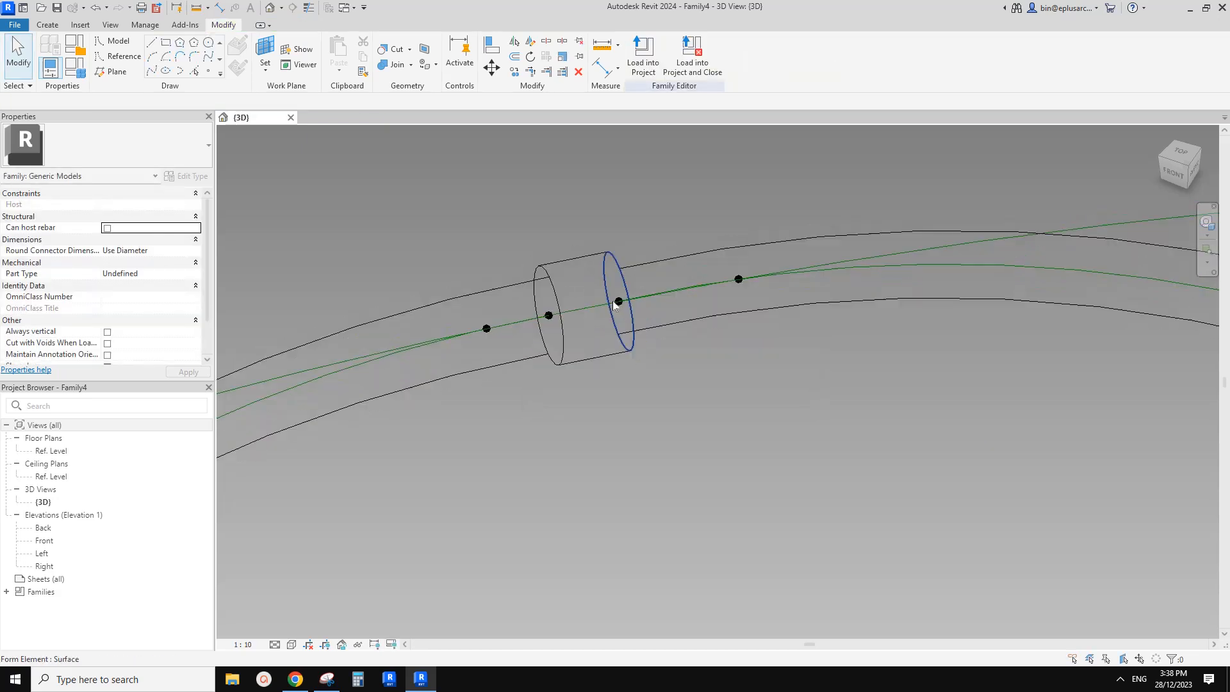
pyautogui.click(618, 302)
pyautogui.press('Delete')
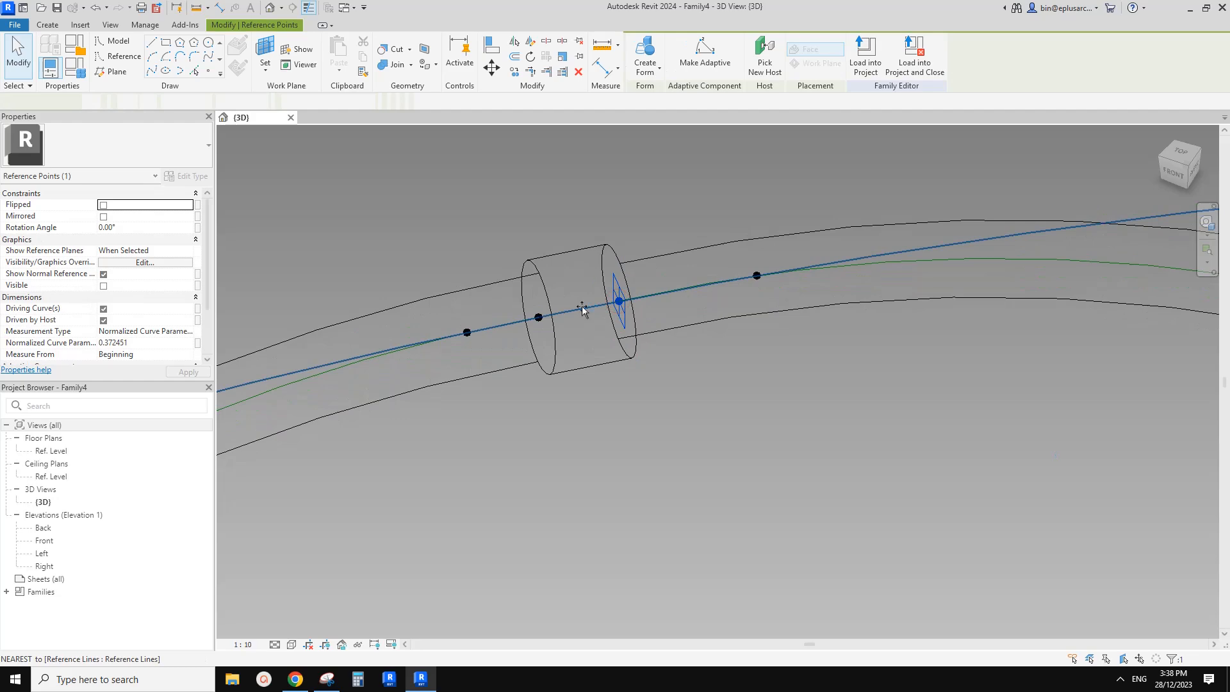
pyautogui.press('Escape')
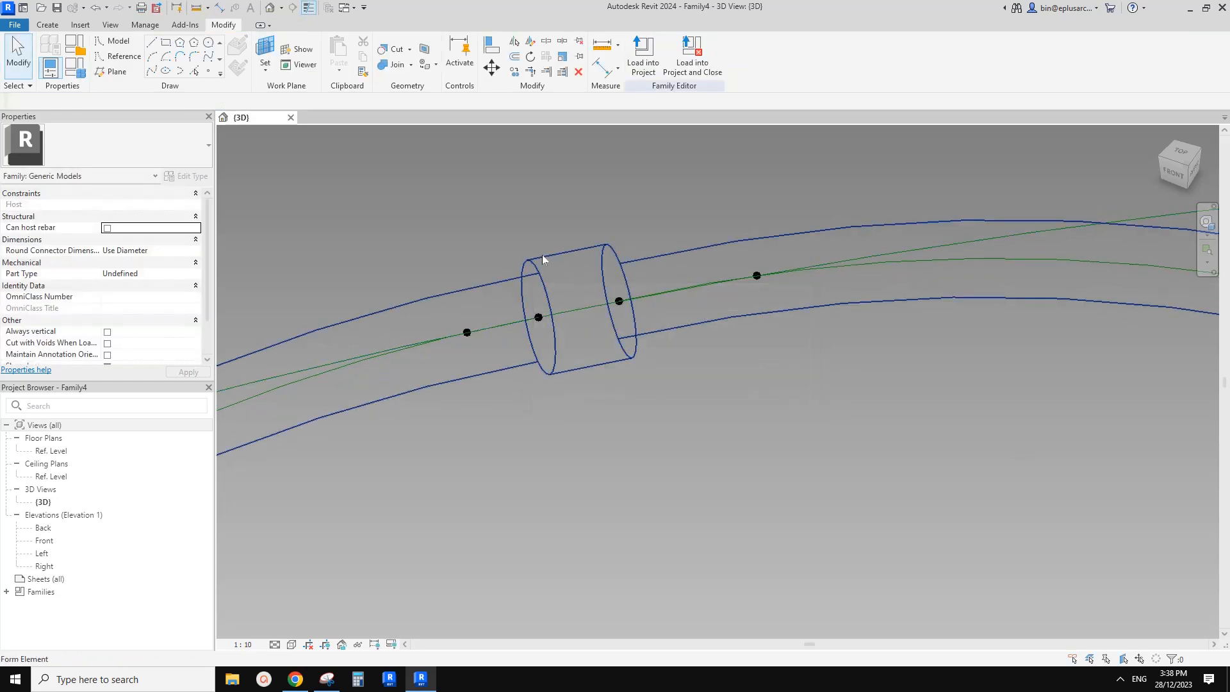
pyautogui.click(542, 254)
pyautogui.moveTo(551, 259)
pyautogui.keyDown('shift'); pyautogui.mouseDown(button='middle')
pyautogui.moveTo(603, 326)
pyautogui.moveTo(647, 314)
pyautogui.moveTo(738, 250)
pyautogui.moveTo(638, 301)
pyautogui.moveTo(632, 267)
pyautogui.moveTo(696, 265)
pyautogui.moveTo(697, 244)
pyautogui.moveTo(737, 283)
pyautogui.moveTo(752, 263)
pyautogui.mouseUp(button='middle'); pyautogui.keyUp('shift')
pyautogui.press('Escape')
# Set the 3D view's visual style to shaded
pyautogui.press('s')
pyautogui.press('d')
pyautogui.click(714, 245)
pyautogui.press('Escape')
# Inspect the shaded tube and the gap between its ends from several angles
pyautogui.click(712, 267)
pyautogui.scroll(-5, 713, 266)
pyautogui.press('Escape')
pyautogui.click(752, 262)
pyautogui.scroll(-4, 645, 261)
pyautogui.keyDown('shift'); pyautogui.moveTo(645, 261); pyautogui.dragTo(709, 255, button='middle'); pyautogui.keyUp('shift')
pyautogui.scroll(5, 729, 241)
pyautogui.scroll(4, 706, 229)
pyautogui.press('Escape')
pyautogui.scroll(-5, 779, 285)
pyautogui.keyDown('shift'); pyautogui.moveTo(744, 302); pyautogui.dragTo(592, 270, button='middle'); pyautogui.keyUp('shift')
# Adjust the gap by shifting the reference point at the tube's end face along the curve, undoing the excessive move
pyautogui.click(576, 275)
pyautogui.scroll(3, 585, 278)
pyautogui.scroll(2, 592, 270)
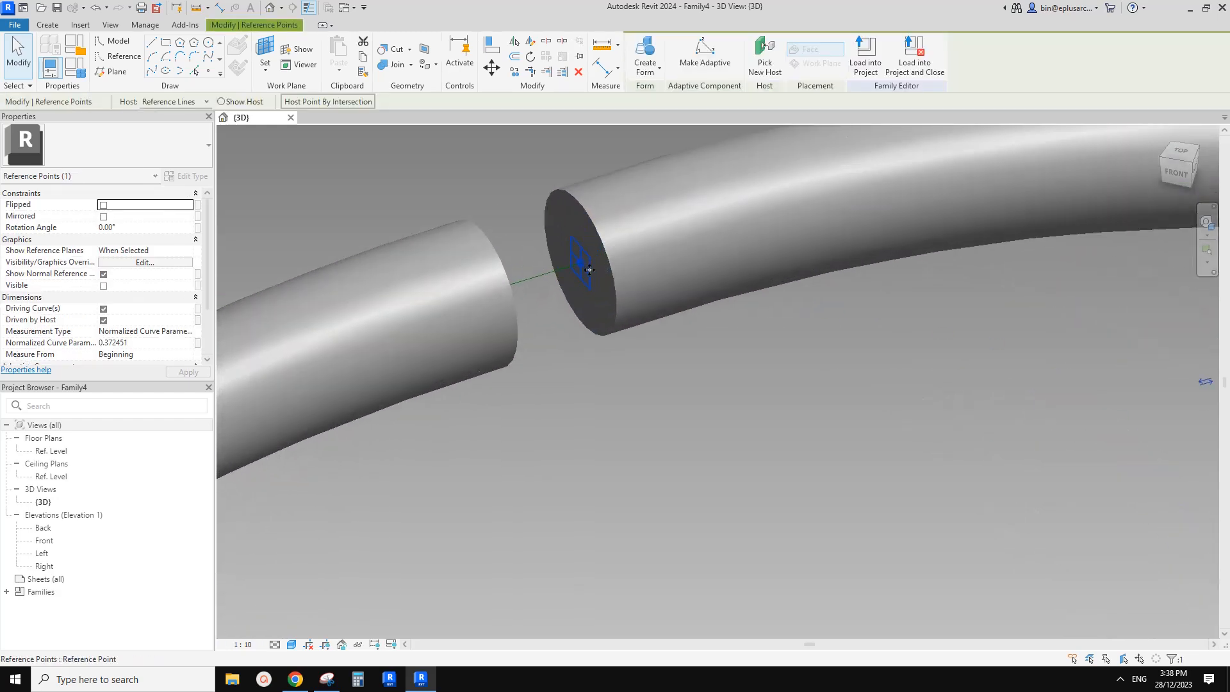
pyautogui.moveTo(567, 270); pyautogui.dragTo(546, 267)
pyautogui.press('Escape')
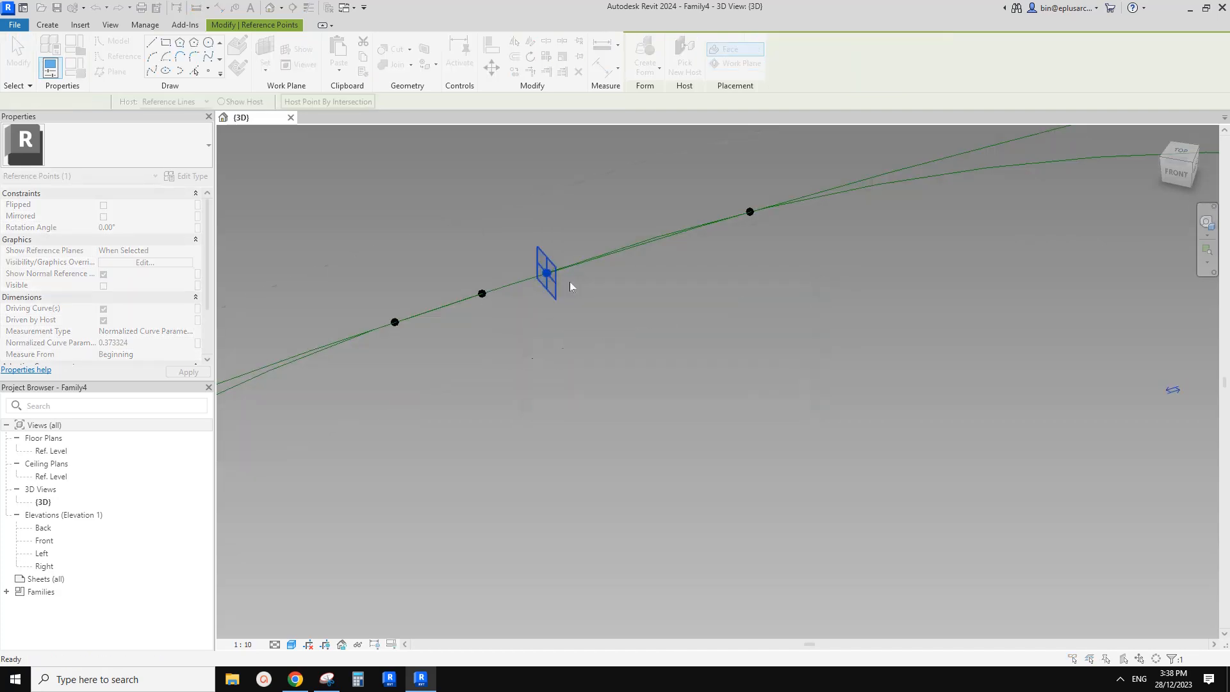
pyautogui.hotkey('ctrl', 'z')
pyautogui.click(561, 267)
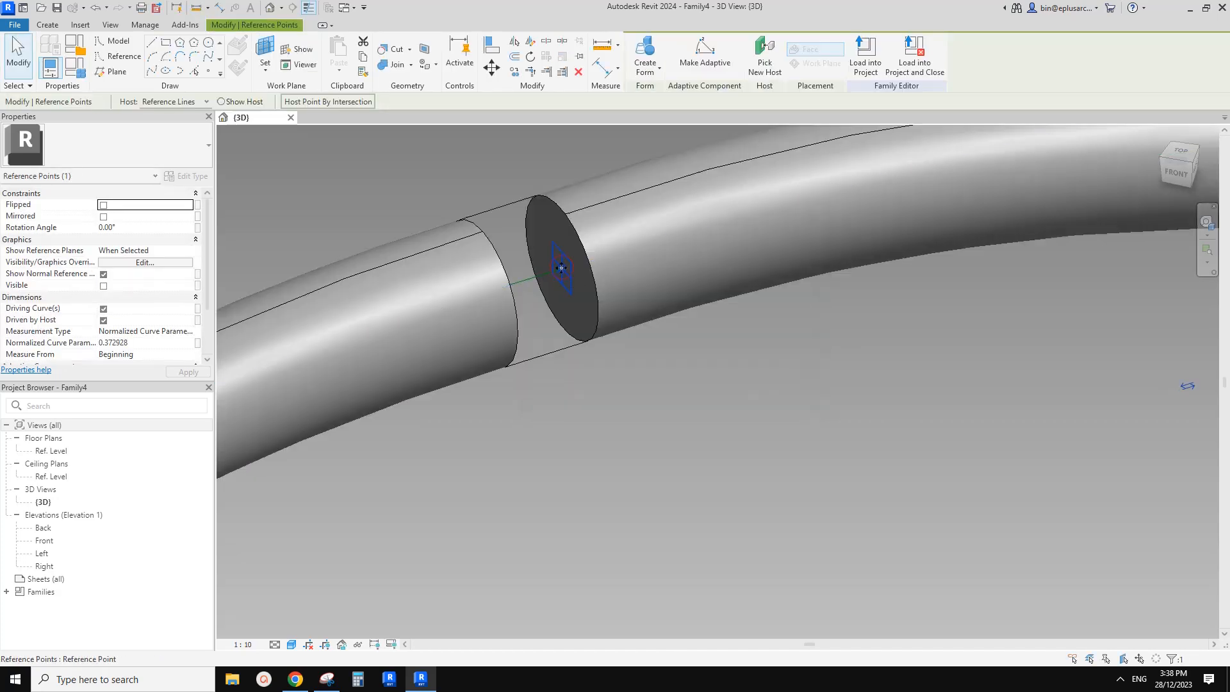
pyautogui.moveTo(541, 275); pyautogui.dragTo(559, 271)
pyautogui.press('Escape')
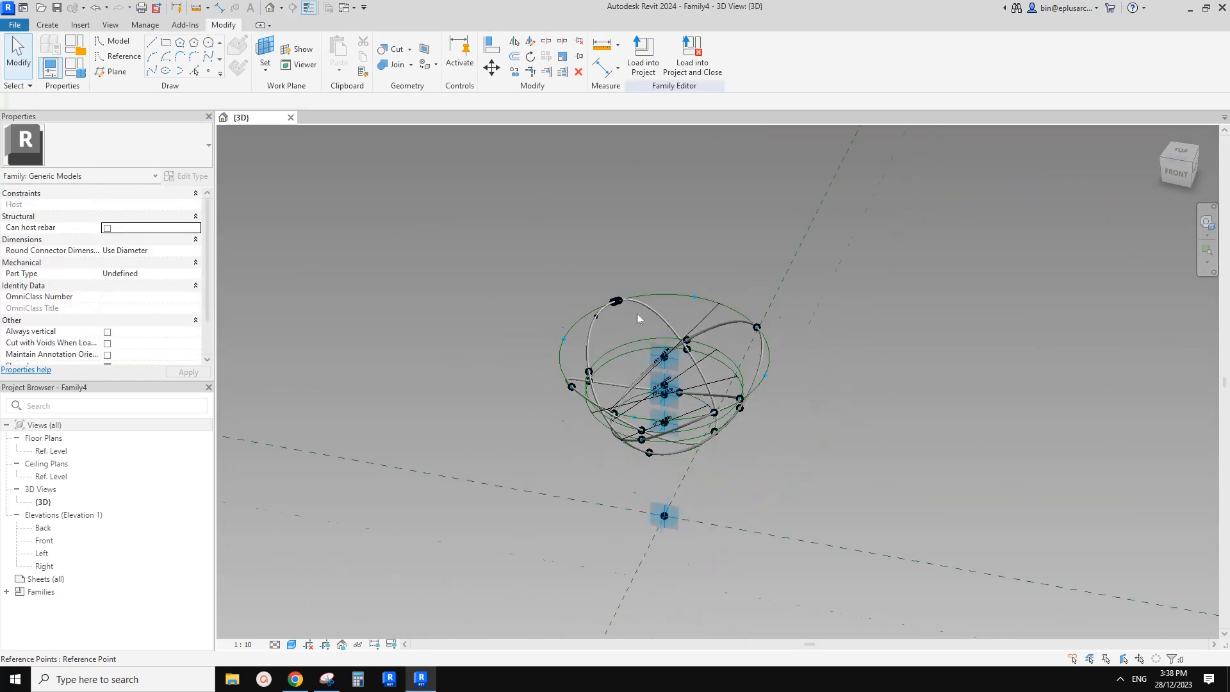
# Delete the tubular form, keeping the reference curve and circular profile
pyautogui.keyDown('shift'); pyautogui.moveTo(637, 314); pyautogui.dragTo(662, 296, button='middle'); pyautogui.keyUp('shift')
pyautogui.scroll(3, 640, 211)
pyautogui.scroll(2, 607, 180)
pyautogui.click(526, 194)
pyautogui.press('e')
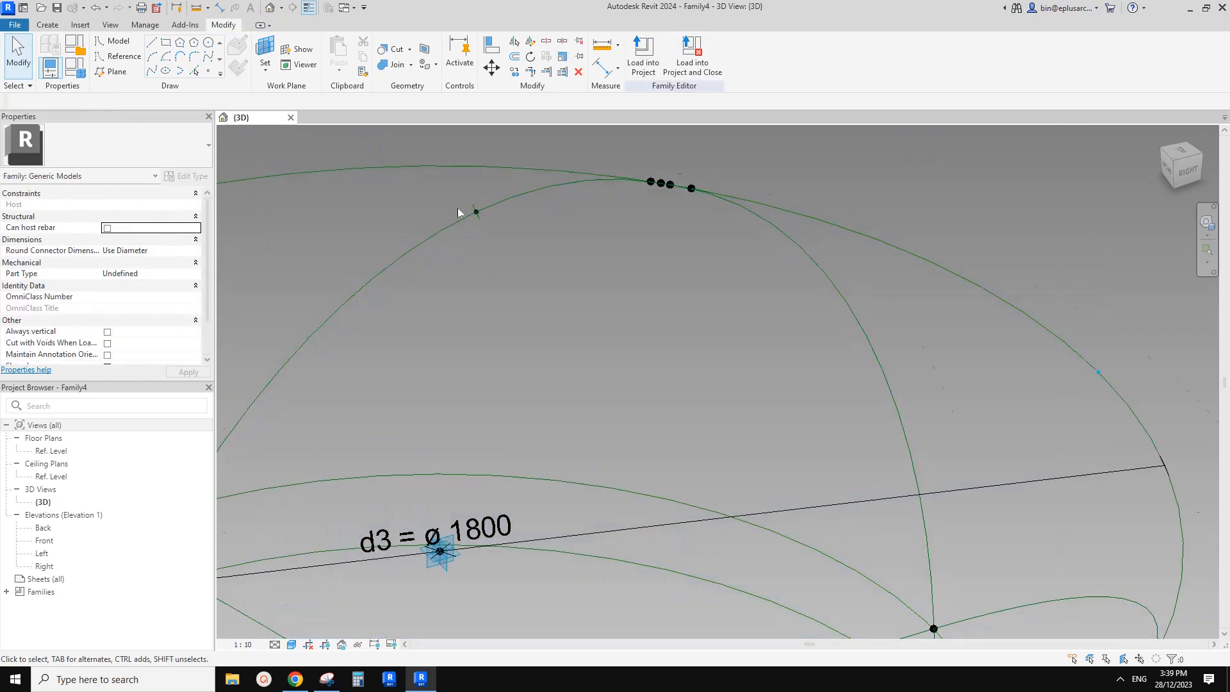
# Copy the circular profile together with its reference point to a free spot beside the looping curve
pyautogui.keyDown('shift'); pyautogui.moveTo(472, 208); pyautogui.dragTo(495, 202, button='middle'); pyautogui.keyUp('shift')
pyautogui.keyDown('shift'); pyautogui.moveTo(517, 243); pyautogui.dragTo(517, 369, button='middle'); pyautogui.keyUp('shift')
pyautogui.press('c')
pyautogui.press('o')
pyautogui.click(514, 234)
pyautogui.scroll(2, 625, 246)
pyautogui.click(626, 245)
pyautogui.click(596, 242)
# Rehost the copied reference point and its circle on the looping curve across the gap from the original profile
pyautogui.click(766, 54)
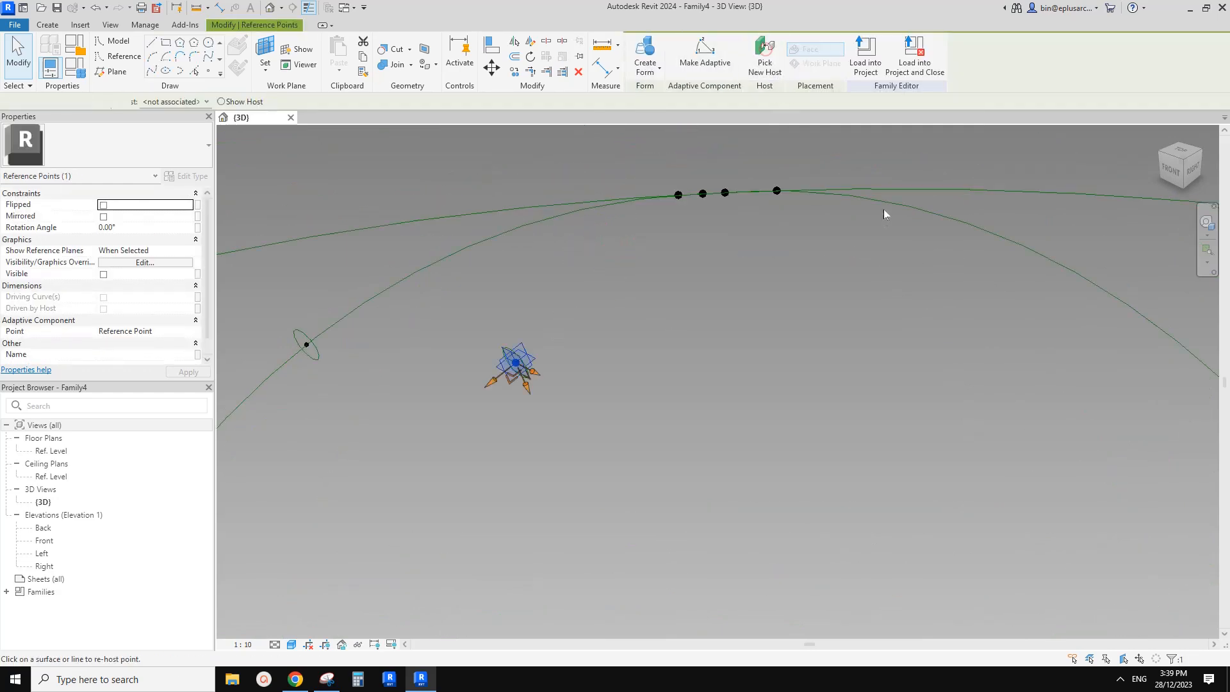
pyautogui.click(884, 205)
pyautogui.click(882, 205)
# Create a form from the two circular profiles and the looping reference curve
pyautogui.keyDown('shift'); pyautogui.moveTo(492, 277); pyautogui.dragTo(451, 254, button='middle'); pyautogui.keyUp('shift')
pyautogui.keyDown('ctrl'); pyautogui.click(291, 292); pyautogui.keyUp('ctrl')
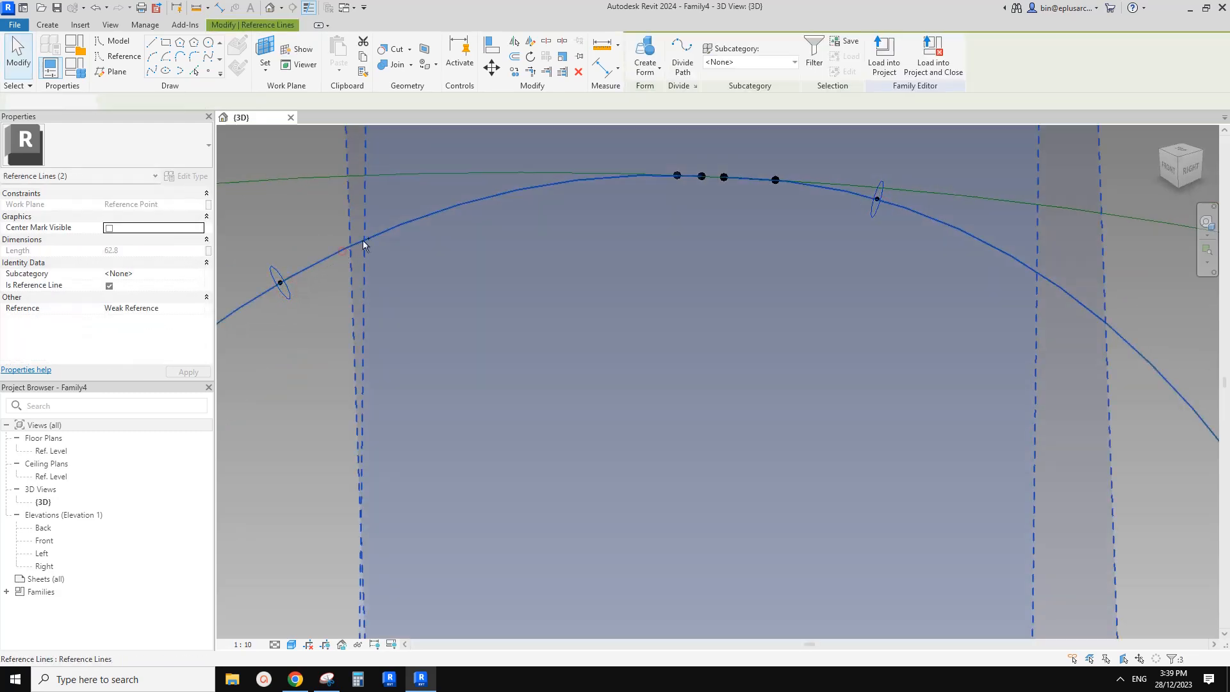
pyautogui.keyDown('ctrl'); pyautogui.click(341, 252); pyautogui.keyUp('ctrl')
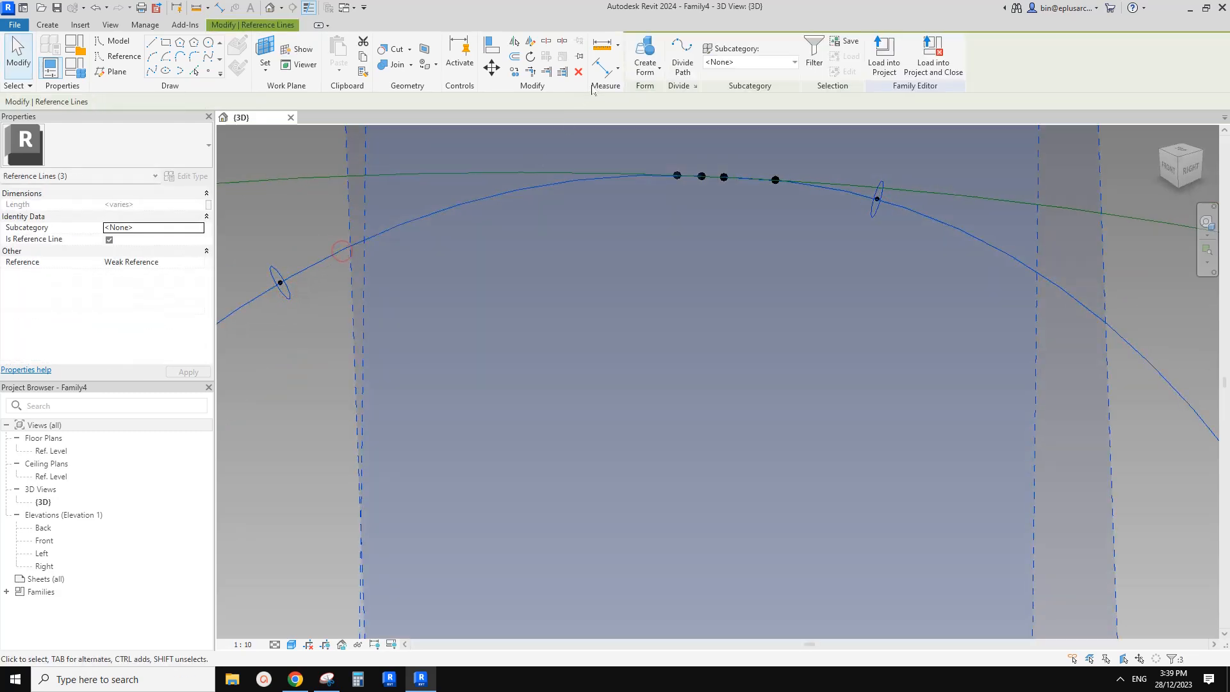
pyautogui.click(647, 51)
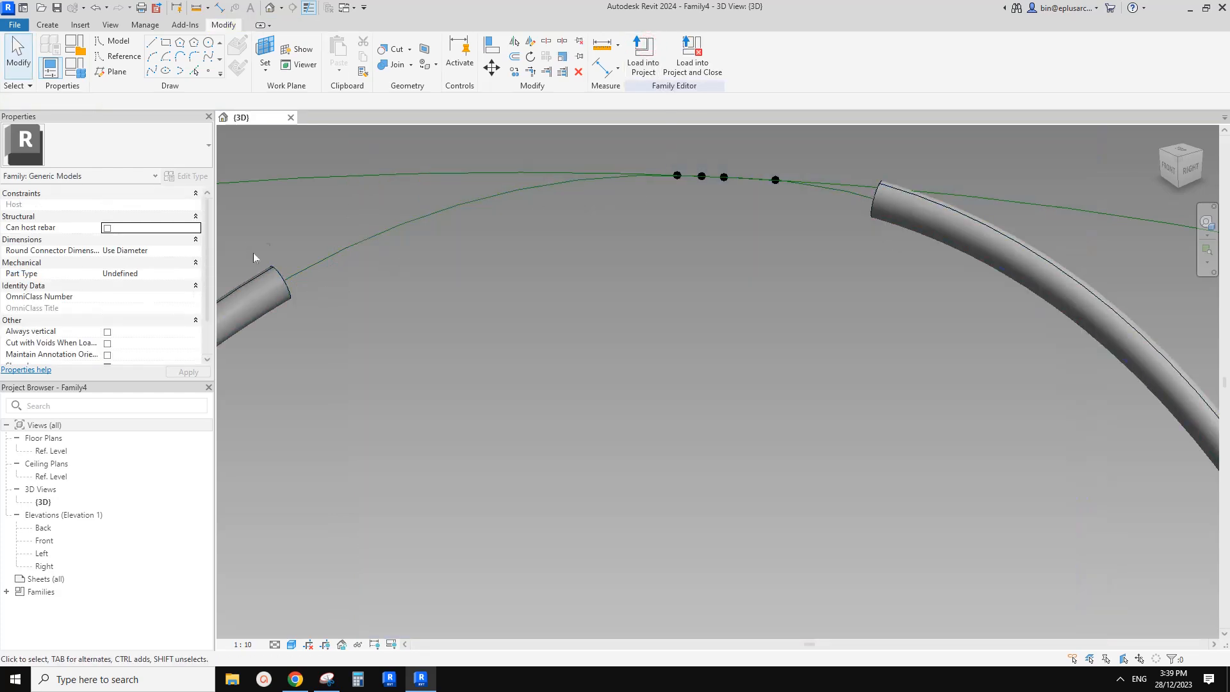
# Try to slide the left profile's reference point along the curve toward the gap
pyautogui.click(294, 295)
pyautogui.moveTo(783, 182); pyautogui.dragTo(715, 179)
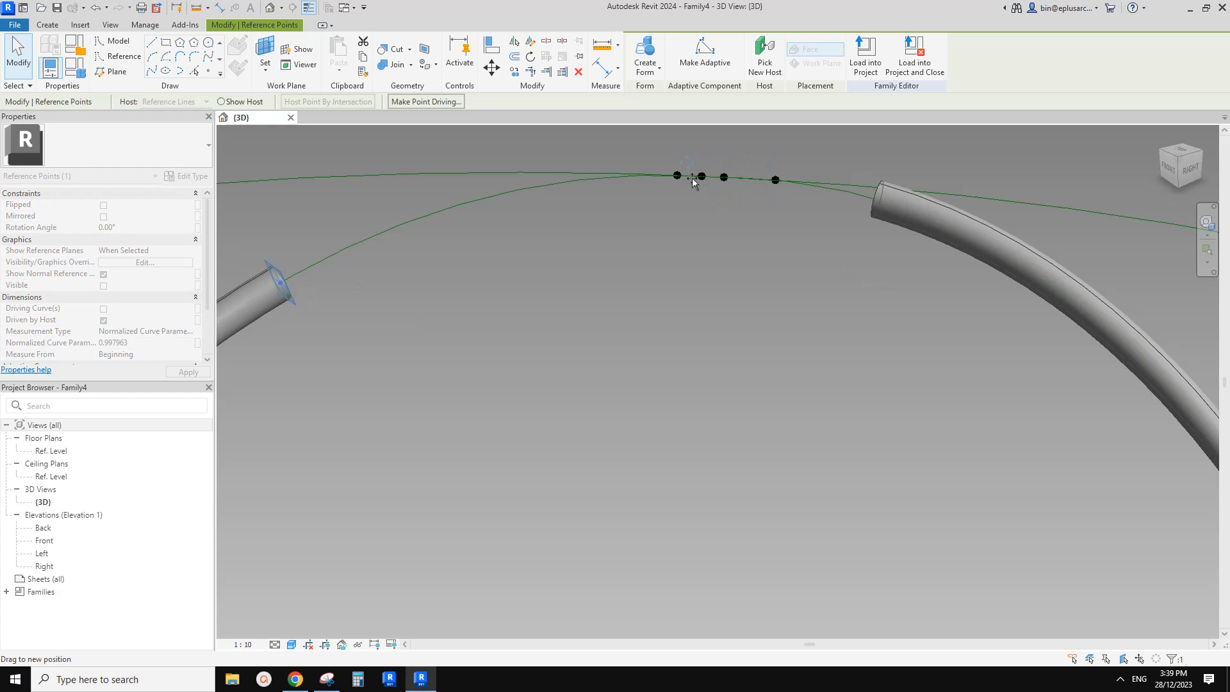
pyautogui.click(467, 221)
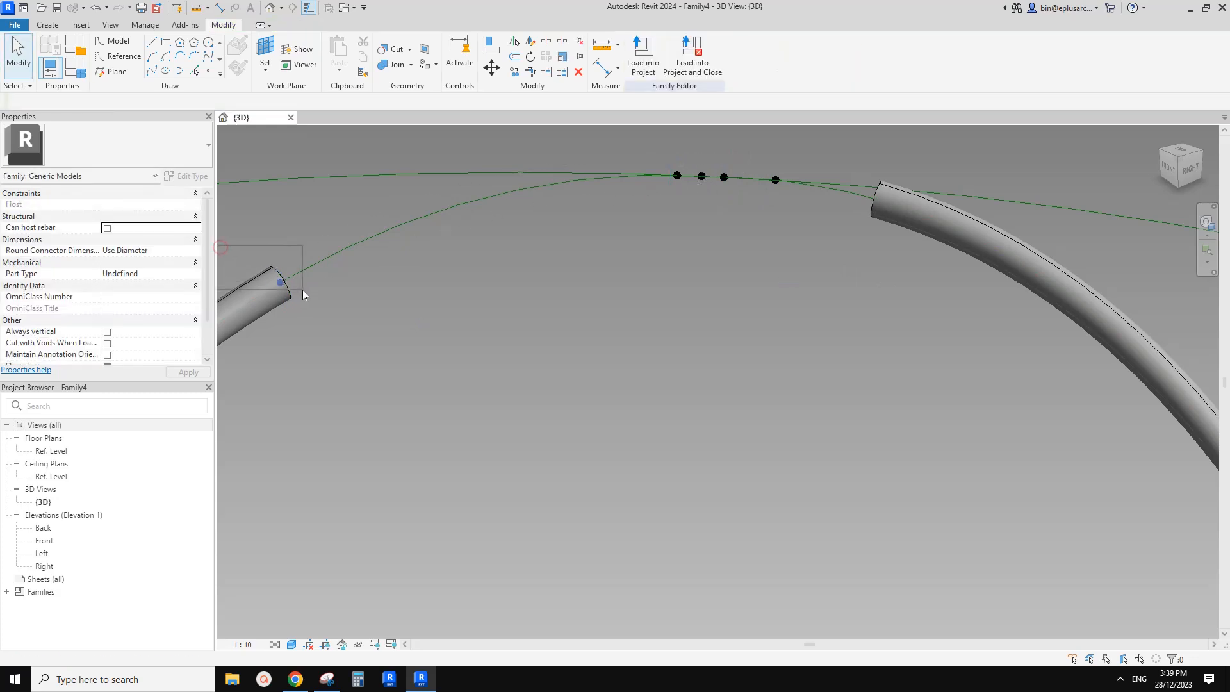
# Change the normalized curve parameter of the left profile's reference point to move that tube end up to the gap
pyautogui.moveTo(303, 295); pyautogui.dragTo(307, 298)
pyautogui.moveTo(417, 321); pyautogui.dragTo(470, 312, button='middle')
pyautogui.click(148, 344)
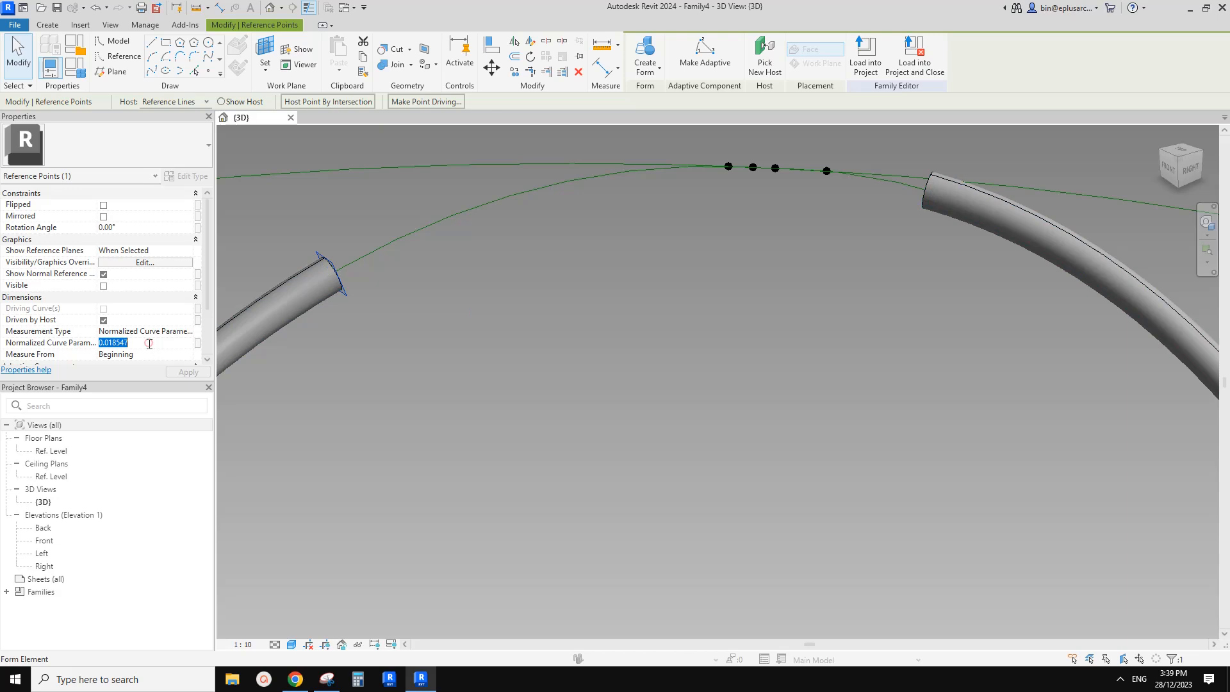
# Set the normalized curve parameter of the right profile's reference point to 1, extending that tube end to the gap
pyautogui.moveTo(912, 200); pyautogui.dragTo(843, 251, button='middle')
pyautogui.moveTo(825, 201); pyautogui.dragTo(862, 256)
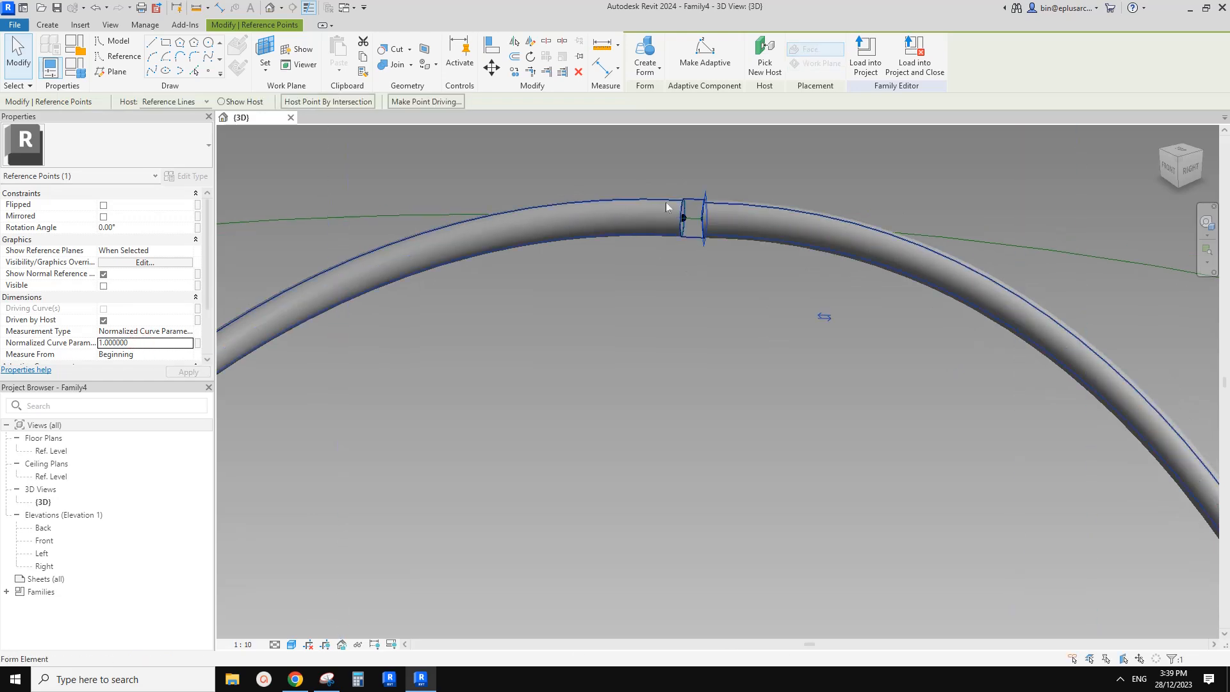
pyautogui.press('Escape')
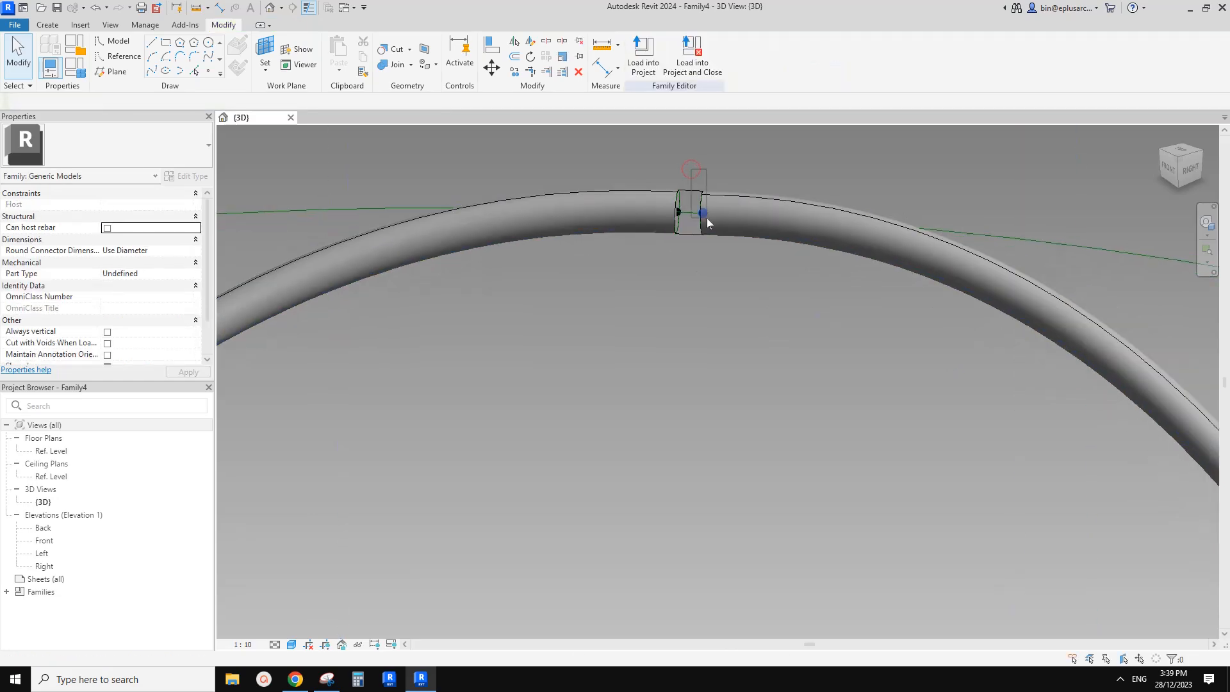
# Temporarily hide the reference point at the centre of the right tube end beside the gap
pyautogui.moveTo(705, 219); pyautogui.dragTo(709, 222)
pyautogui.scroll(-5, 701, 226)
pyautogui.keyDown('shift'); pyautogui.moveTo(704, 232); pyautogui.dragTo(710, 223, button='middle'); pyautogui.keyUp('shift')
pyautogui.scroll(4, 702, 219)
pyautogui.scroll(6, 698, 246)
pyautogui.press('Escape')
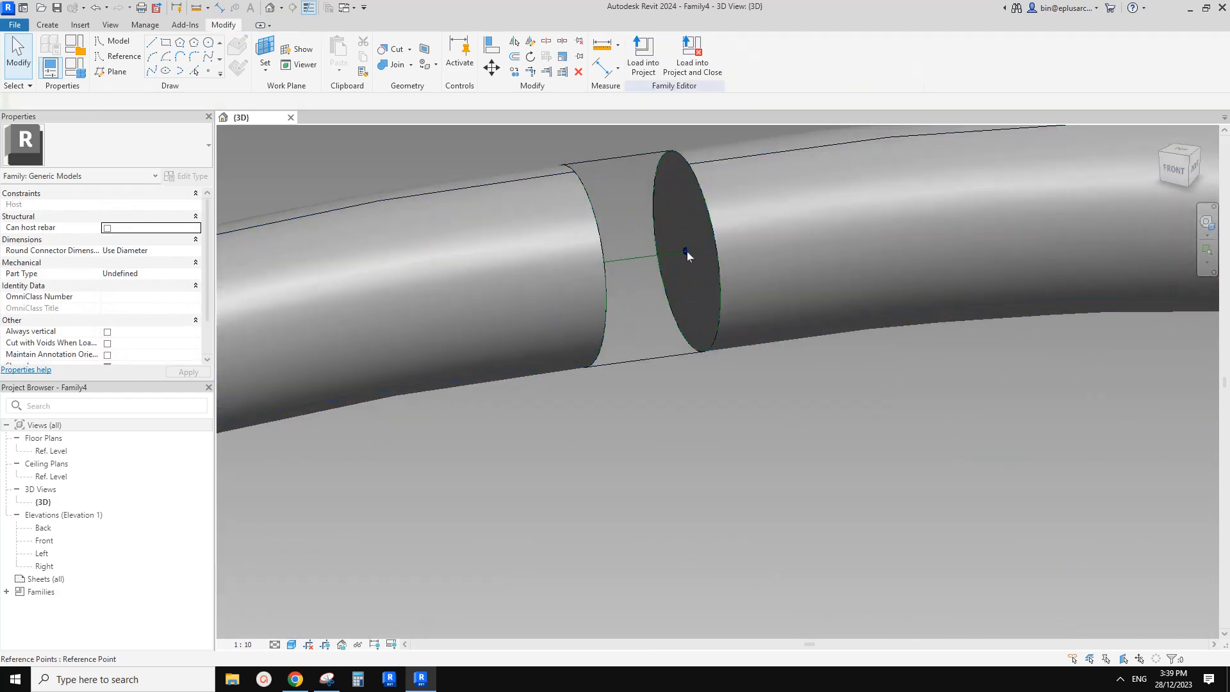
pyautogui.click(687, 251)
pyautogui.scroll(2, 698, 250)
pyautogui.press('h')
pyautogui.press('c')
# Try to slide the remaining reference point at the right tube end along the curve in the gap
pyautogui.click(668, 268)
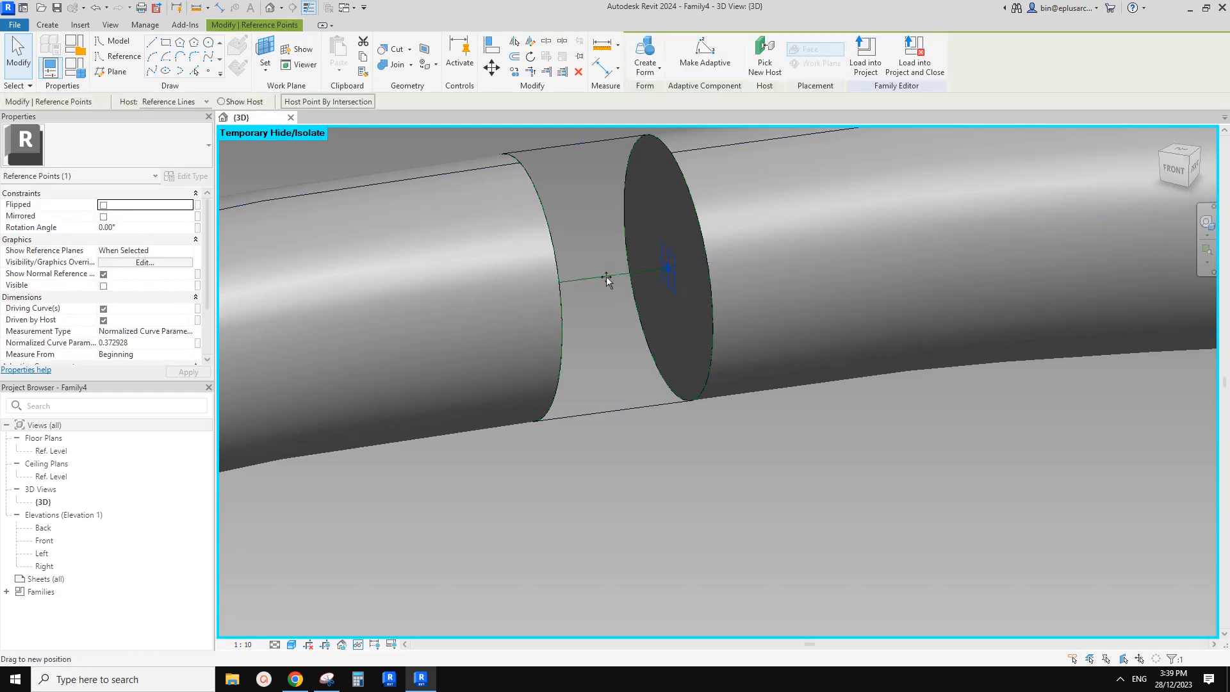
pyautogui.moveTo(606, 280); pyautogui.dragTo(660, 272)
pyautogui.press('Escape')
pyautogui.press('Escape')
# Open the family types with the model seen from the right side and apply a value of 100 for h1
pyautogui.scroll(-6, 602, 281)
pyautogui.keyDown('shift'); pyautogui.moveTo(627, 297); pyautogui.dragTo(749, 364, button='middle'); pyautogui.keyUp('shift')
pyautogui.scroll(-8, 616, 282)
pyautogui.click(559, 256)
pyautogui.scroll(1, 609, 325)
pyautogui.click(719, 280)
pyautogui.scroll(1, 569, 340)
pyautogui.moveTo(569, 341); pyautogui.dragTo(579, 326, button='middle')
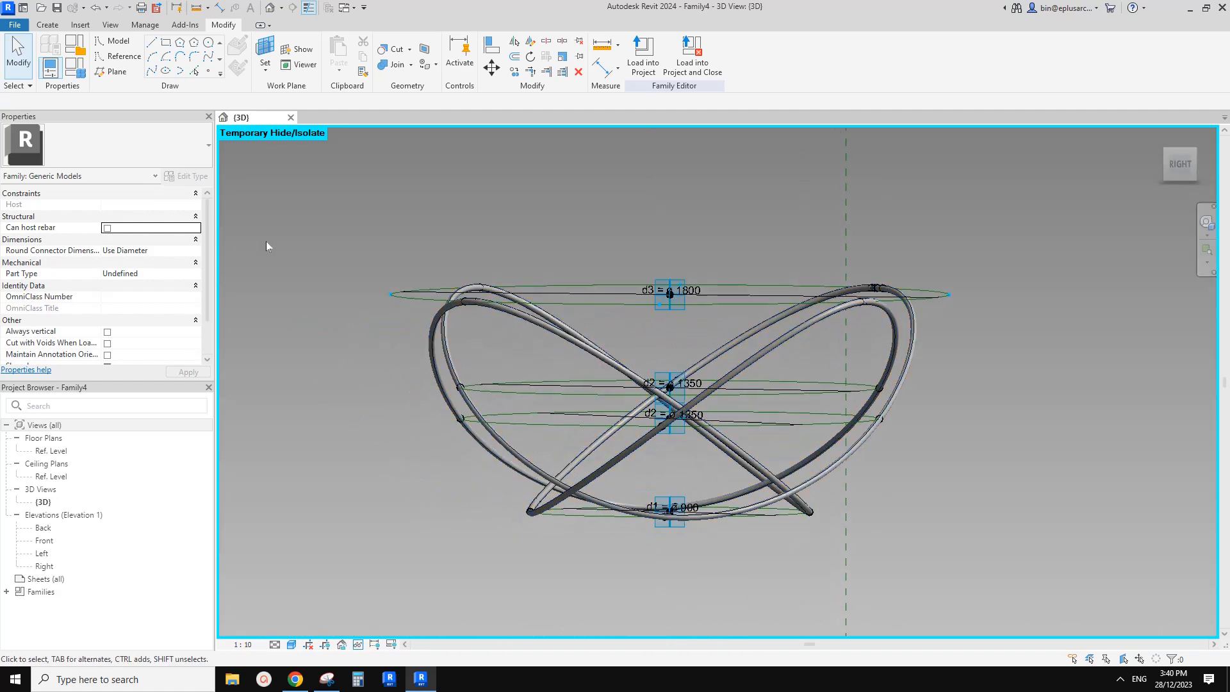
pyautogui.click(72, 67)
pyautogui.moveTo(265, 130); pyautogui.dragTo(232, 128)
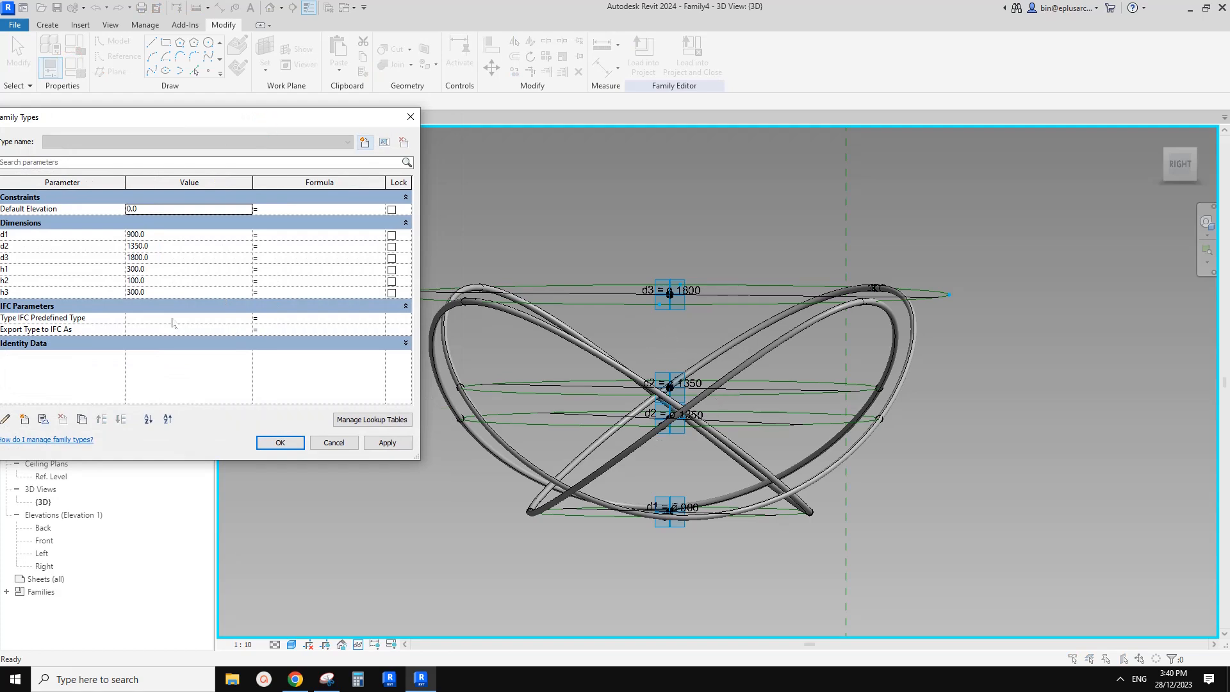
pyautogui.moveTo(208, 121); pyautogui.dragTo(263, 119)
pyautogui.click(220, 268)
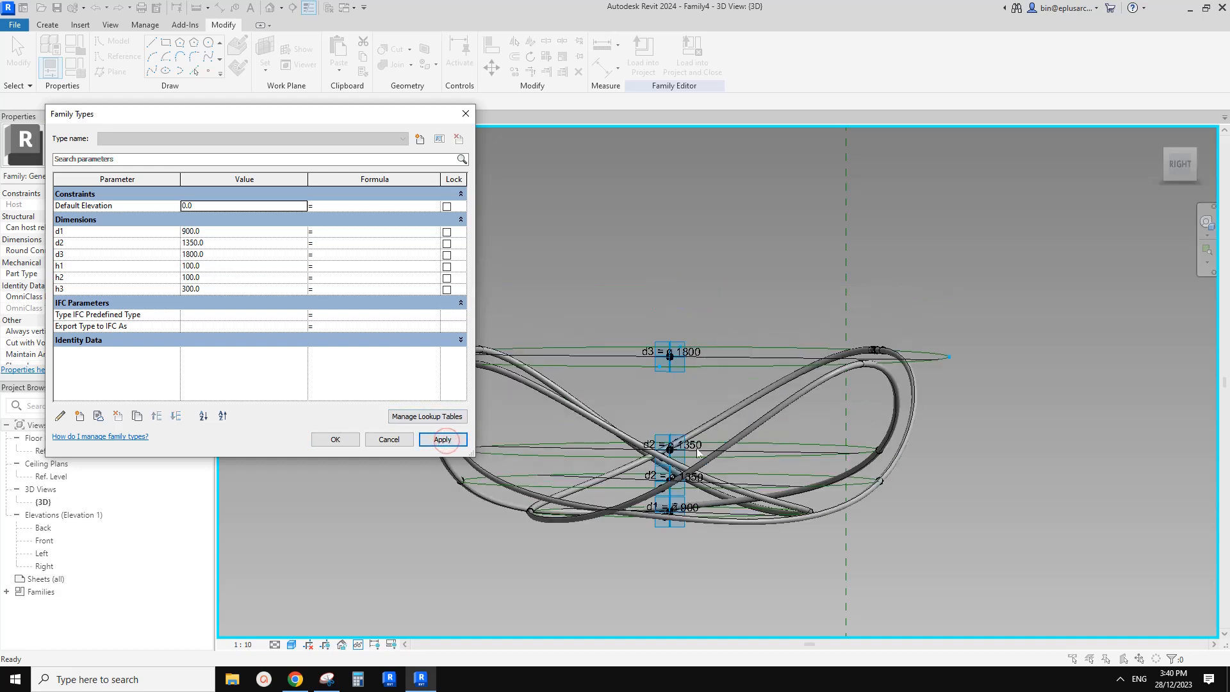
# Try another value for h2, cancel that change, and set h1 to 200
pyautogui.click(218, 279)
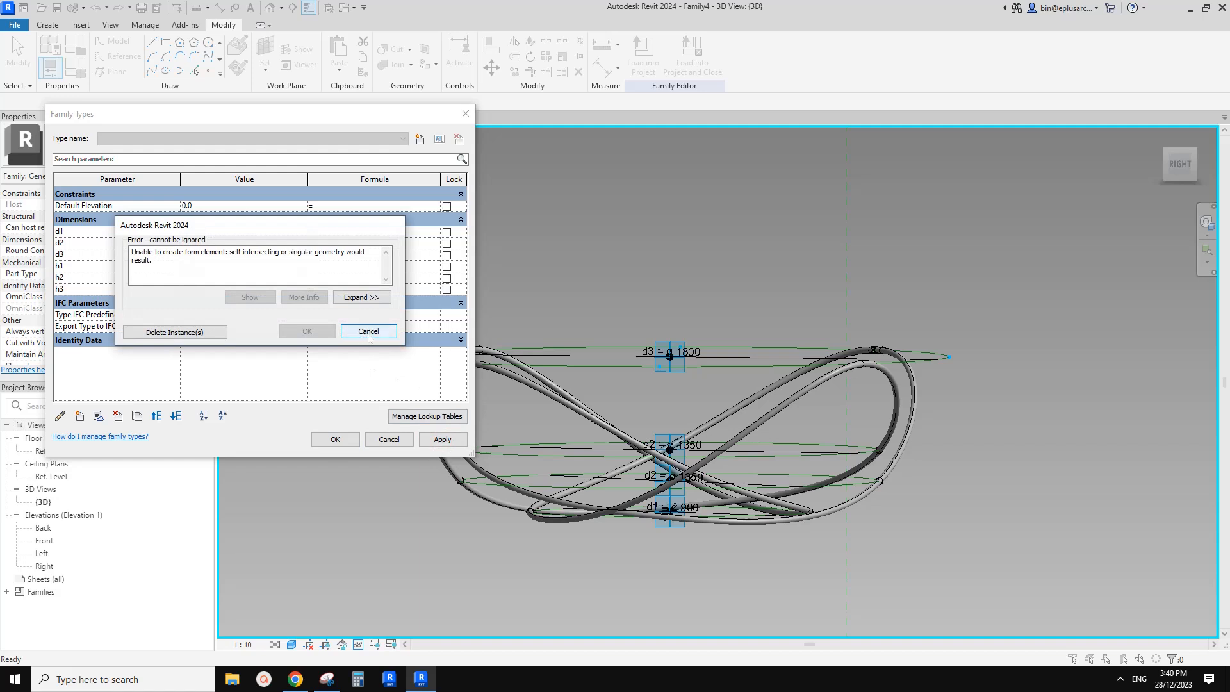
pyautogui.click(370, 333)
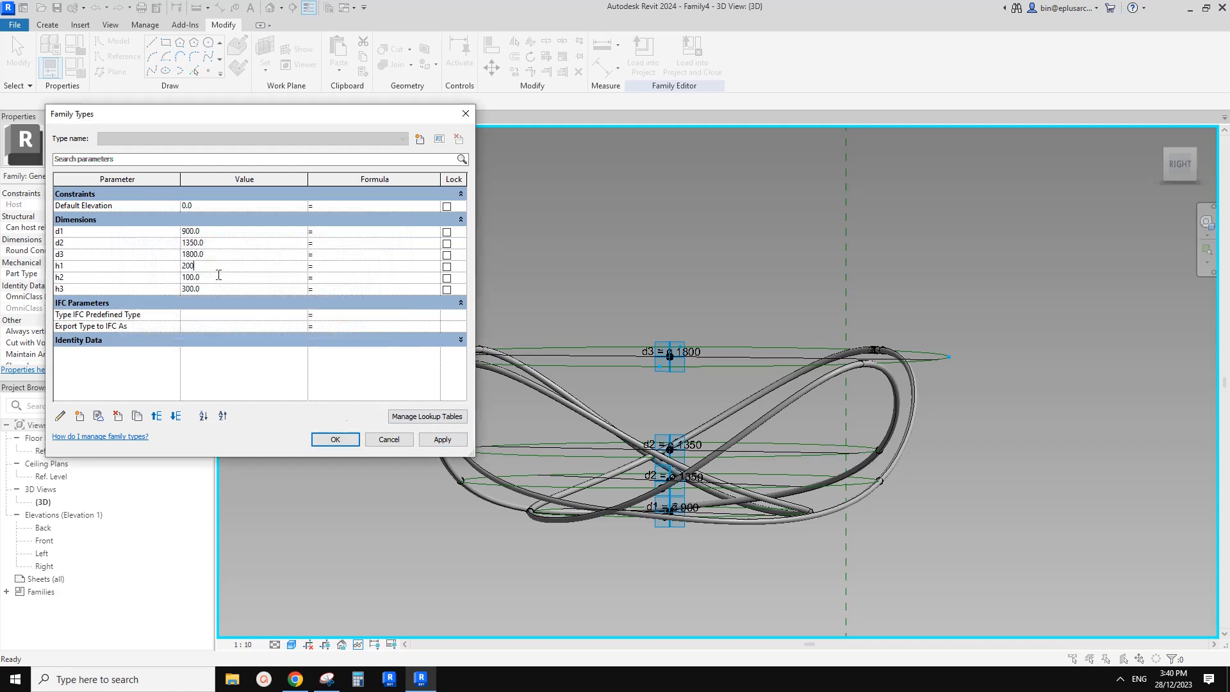
pyautogui.click(435, 441)
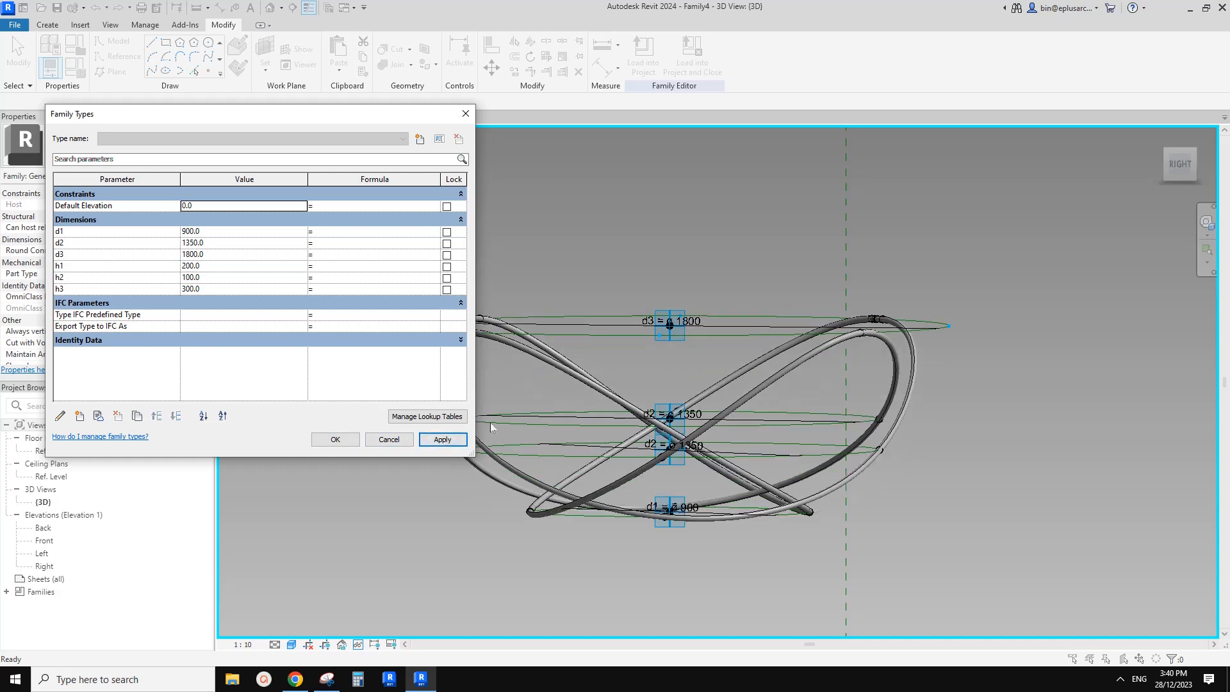
# Test the height parameter h3 at 200 and set it to 150
pyautogui.click(214, 290)
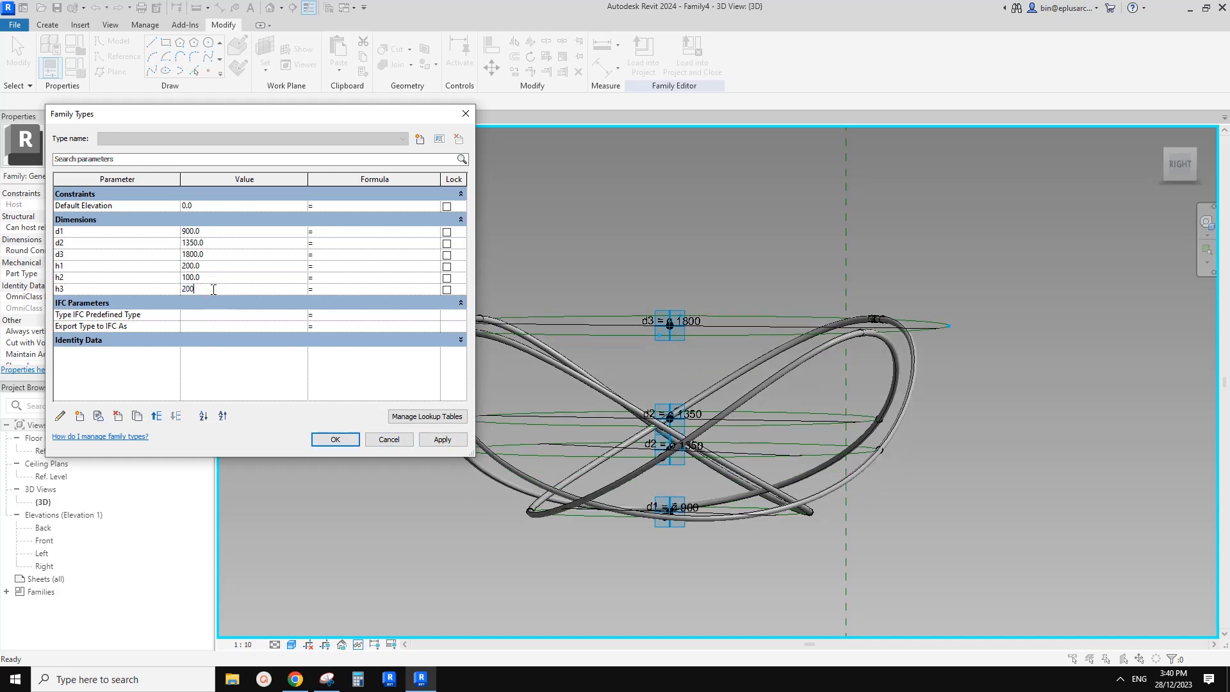
pyautogui.click(443, 440)
pyautogui.click(225, 291)
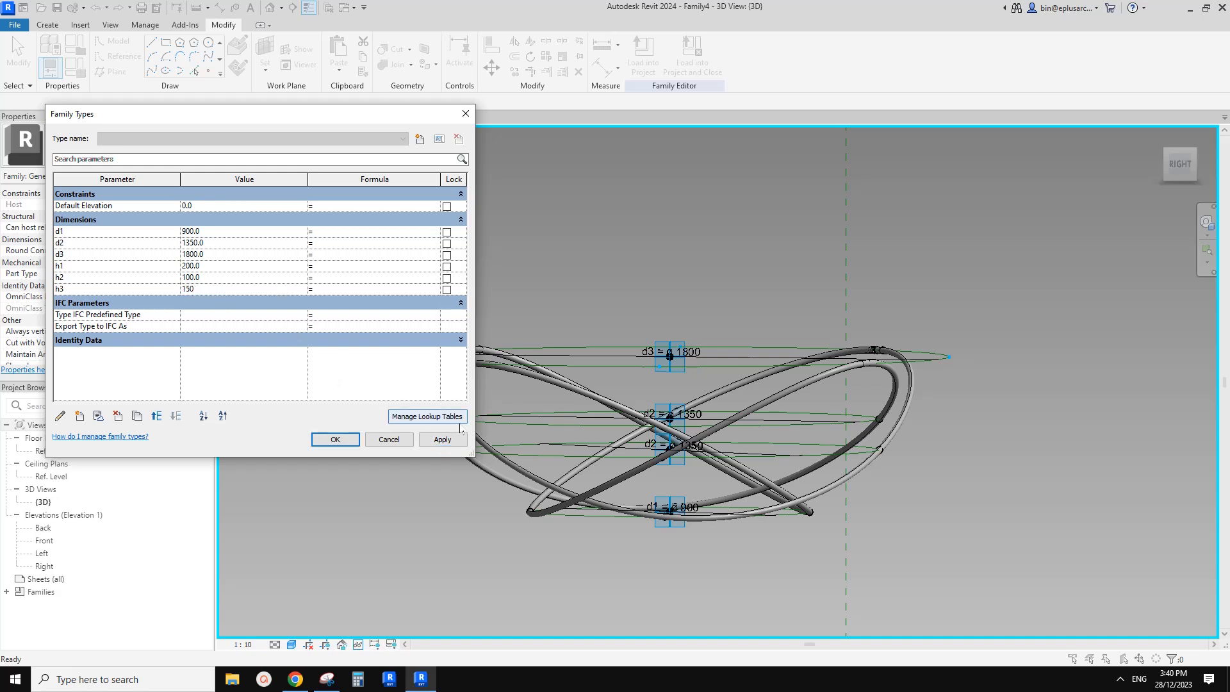
pyautogui.click(444, 442)
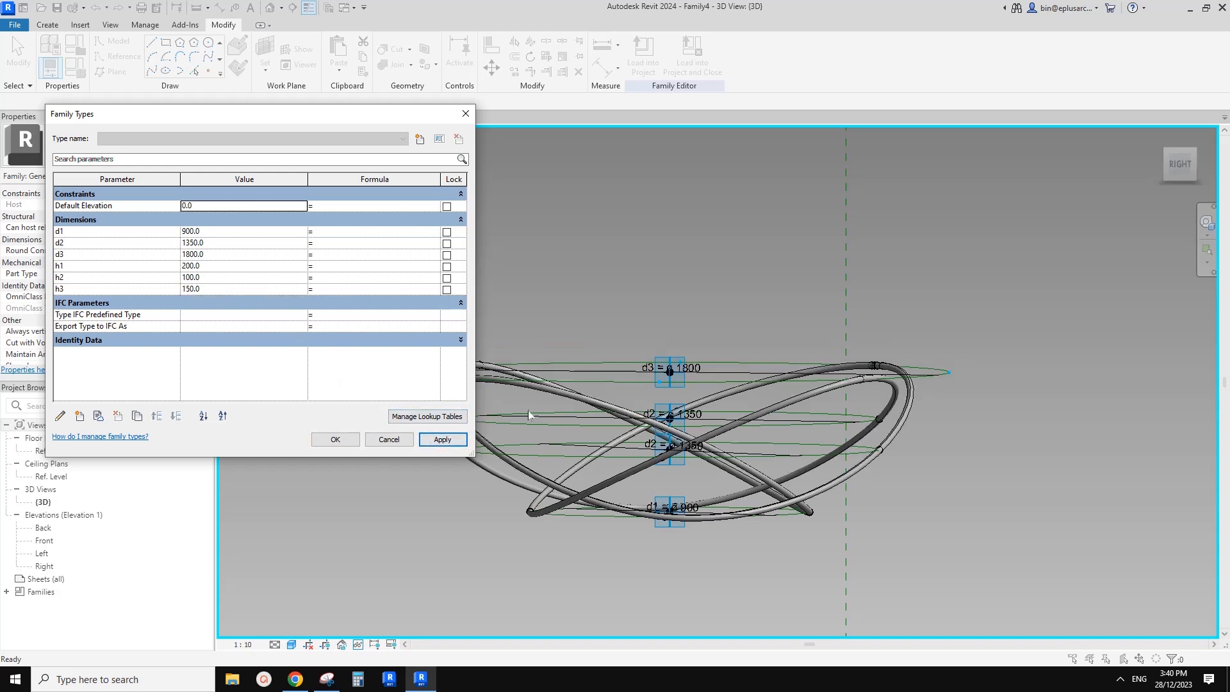
# Try a value of 2100 for d3, and set d2 to 1200 and d1 to 500
pyautogui.click(214, 256)
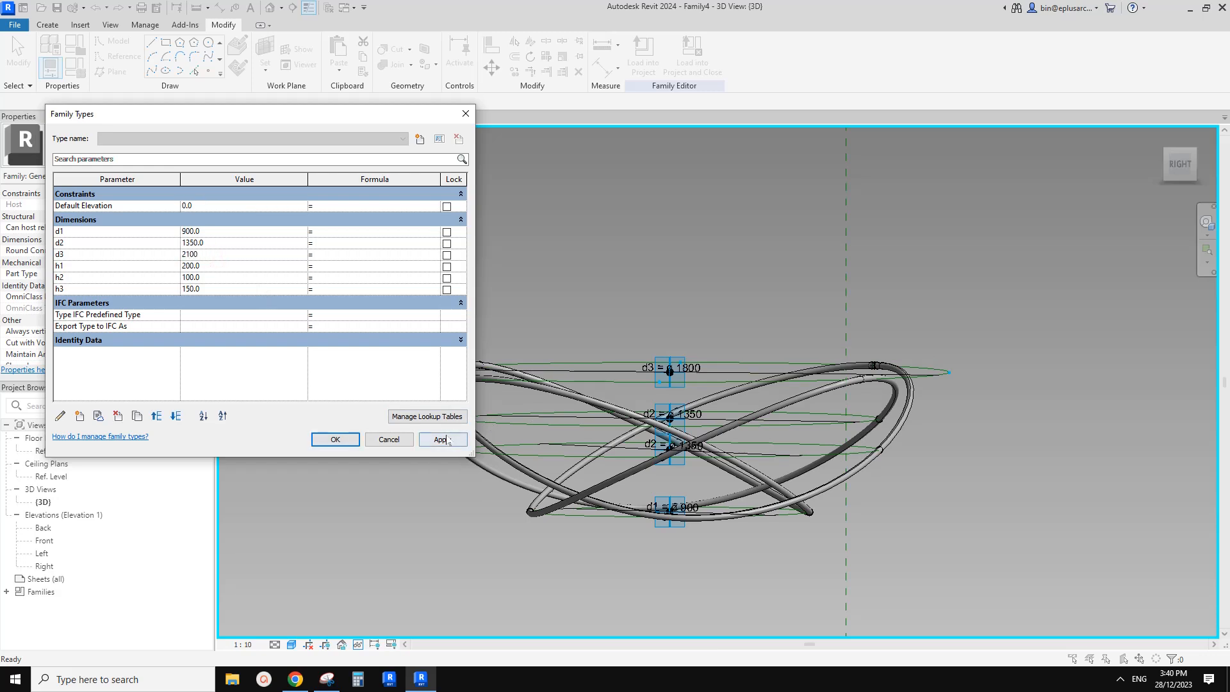
pyautogui.click(230, 254)
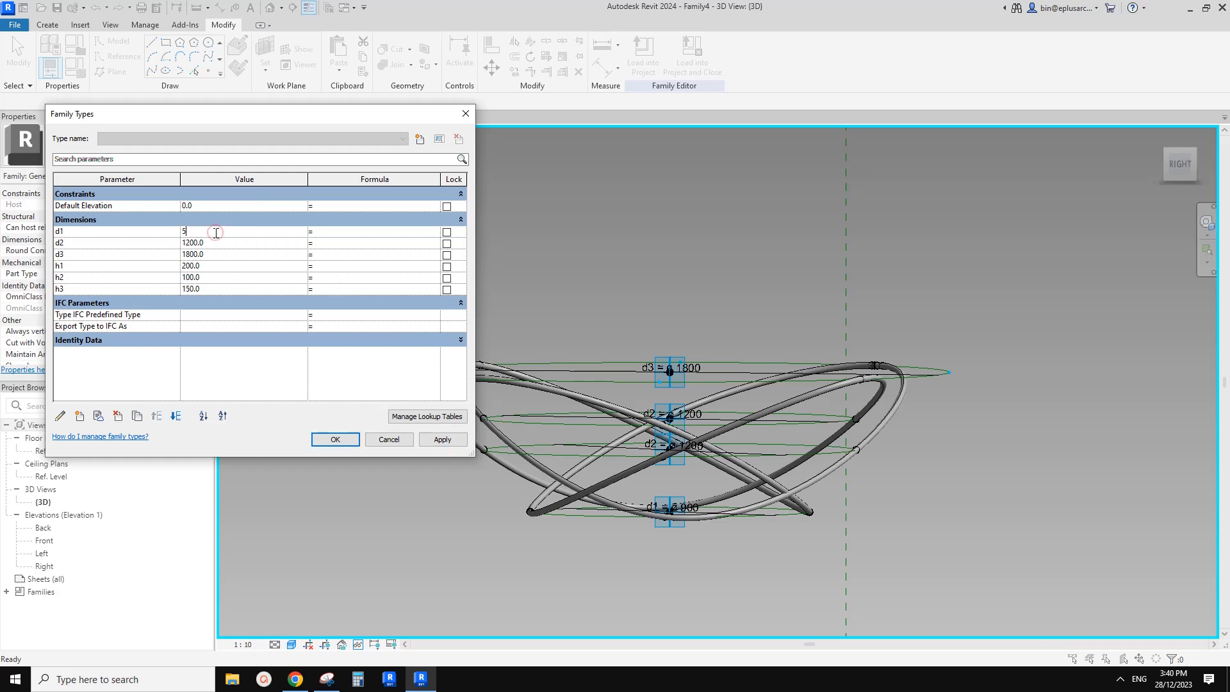
pyautogui.click(440, 441)
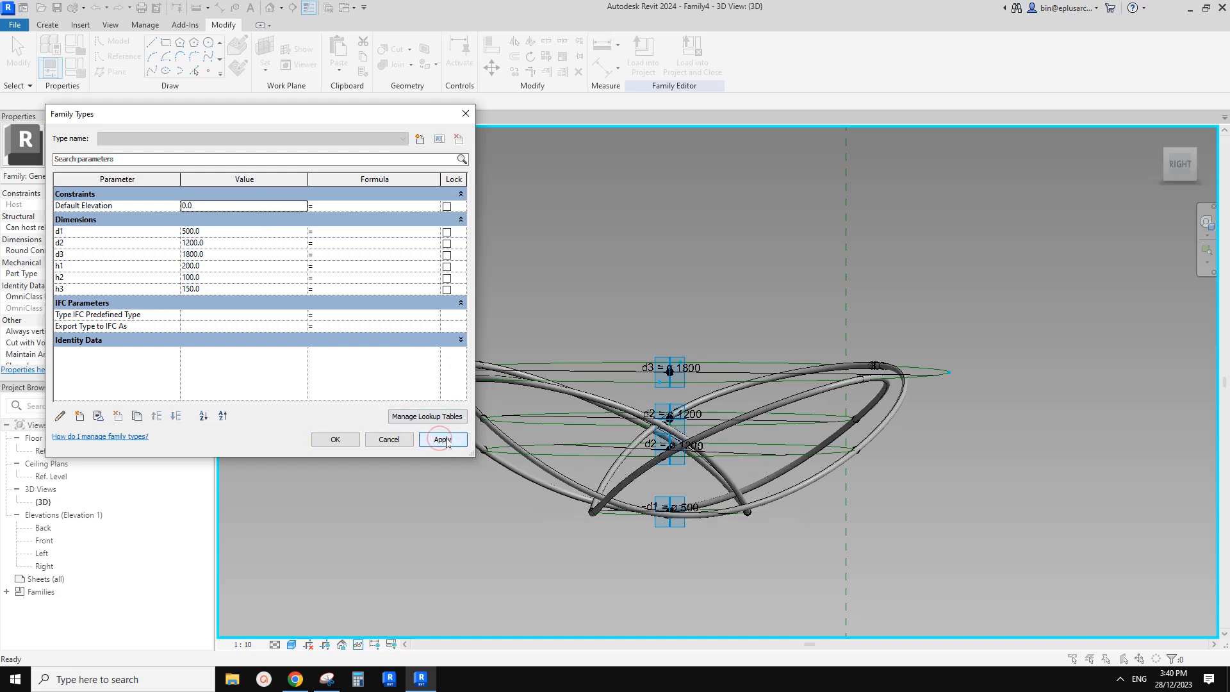
# Set d3 to 1500, test d2 at 900 before returning it to 1200, and accept the family types
pyautogui.click(219, 255)
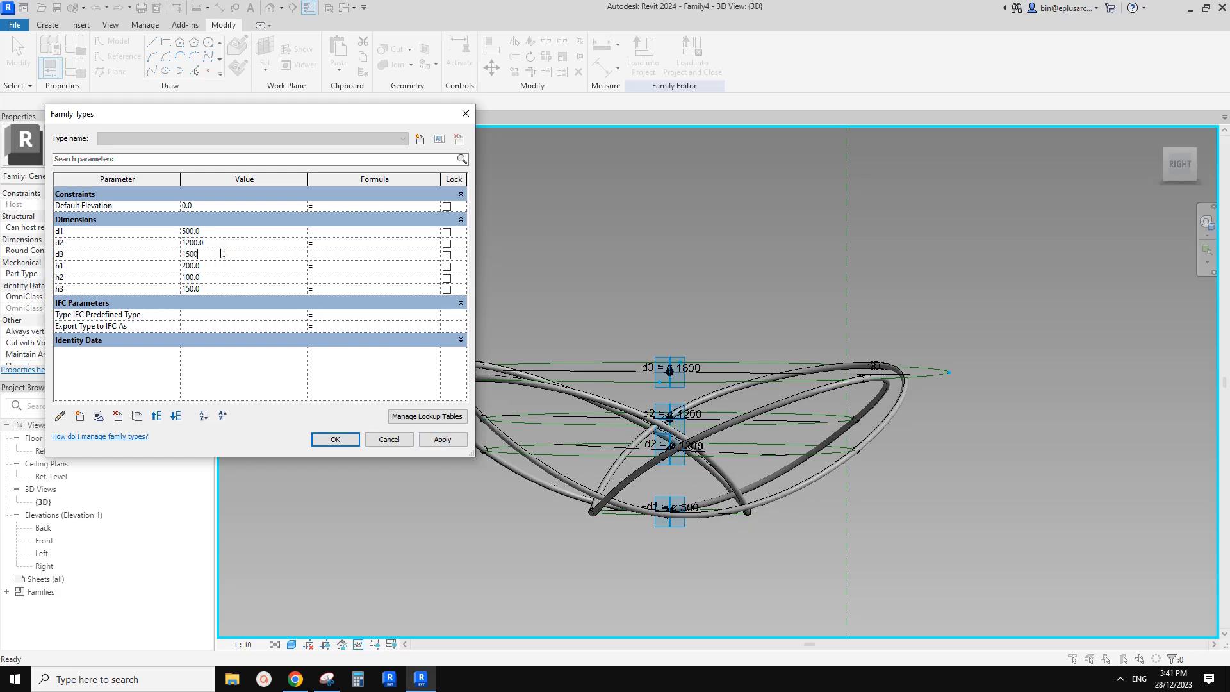
pyautogui.click(451, 441)
pyautogui.click(230, 244)
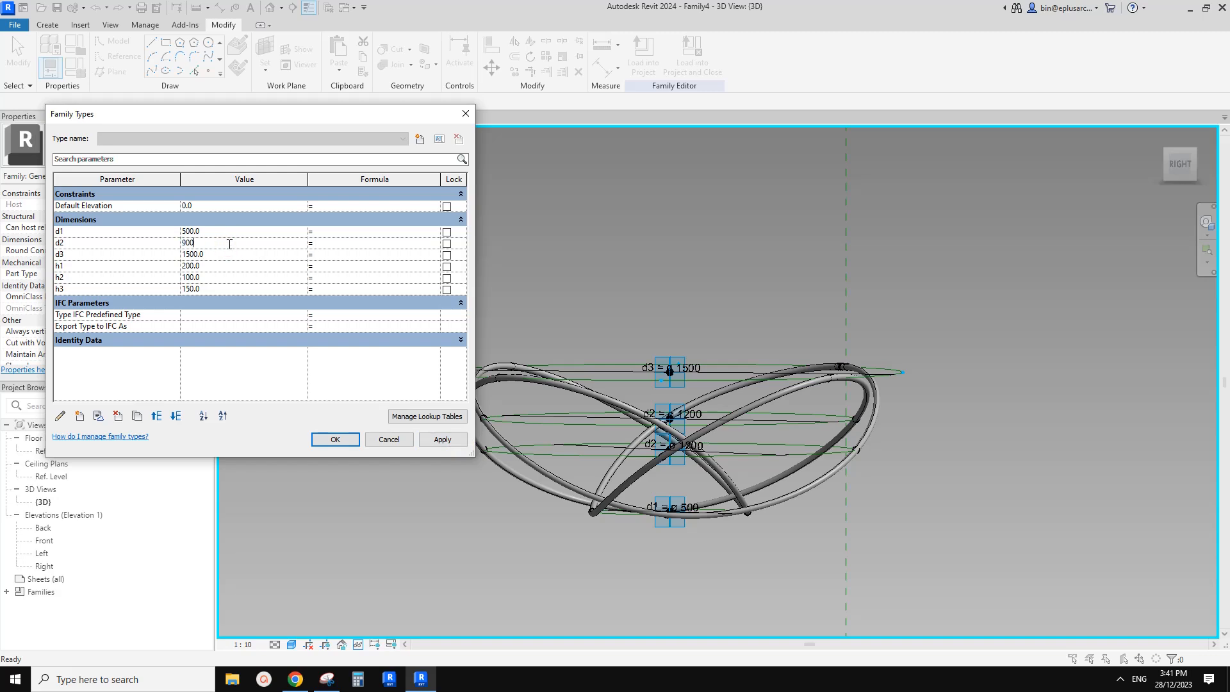
pyautogui.click(442, 442)
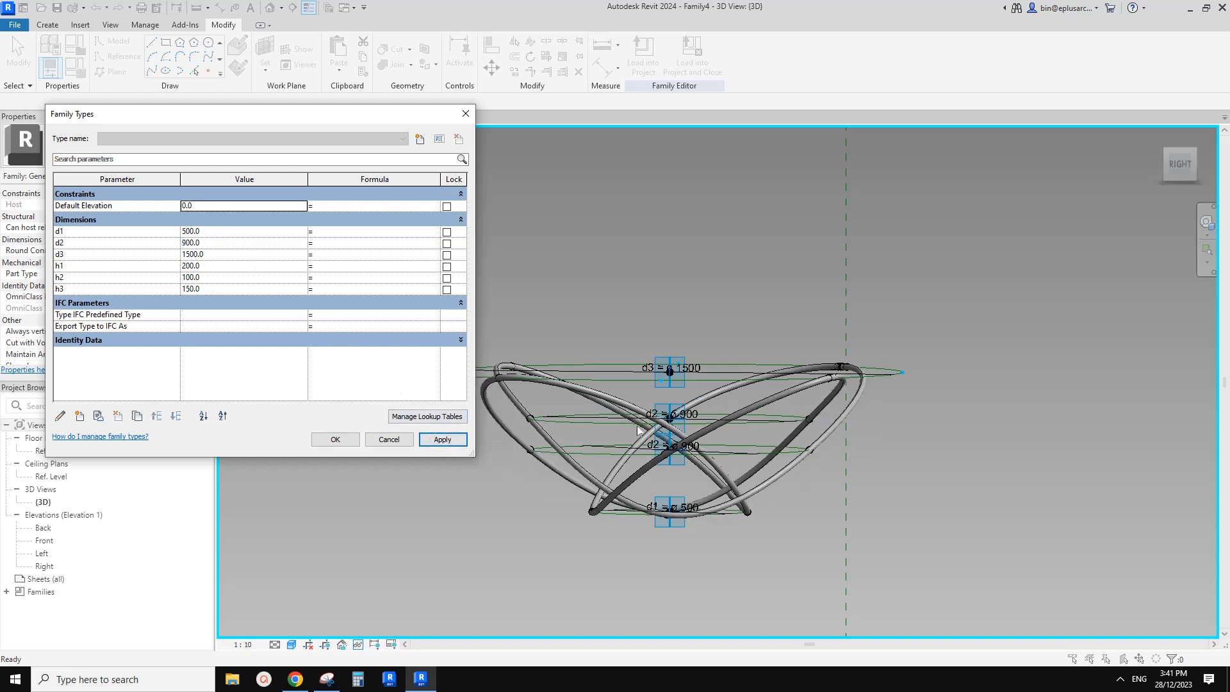
pyautogui.click(220, 244)
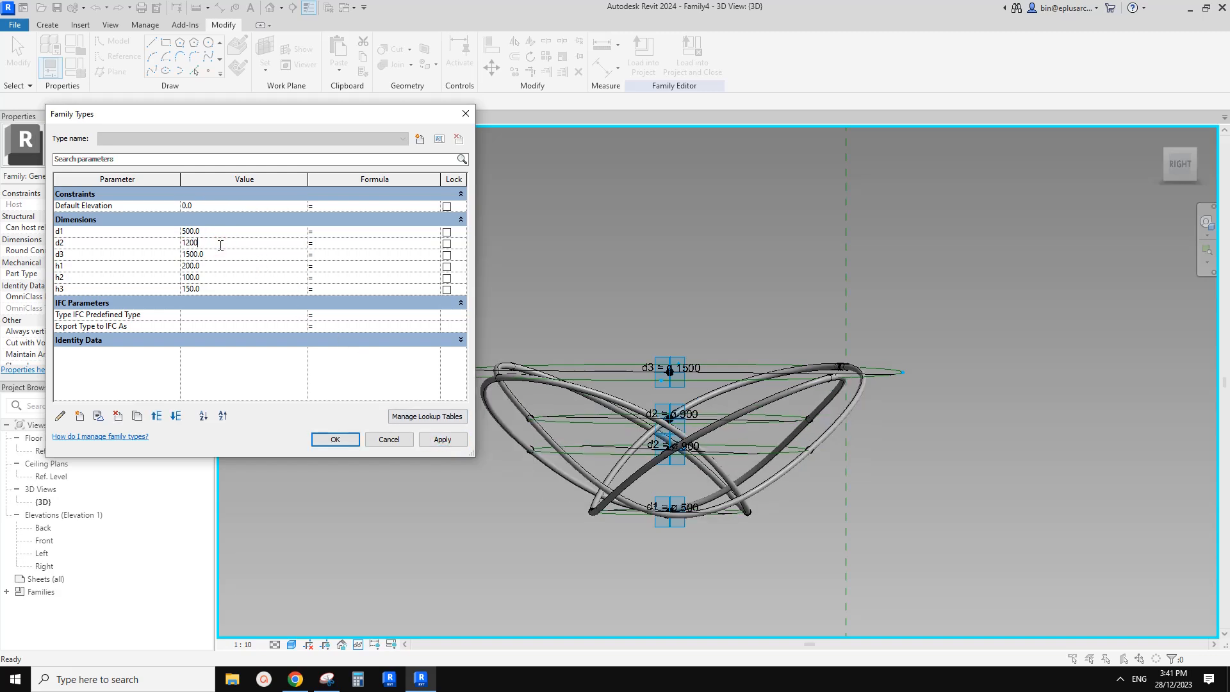
pyautogui.click(442, 440)
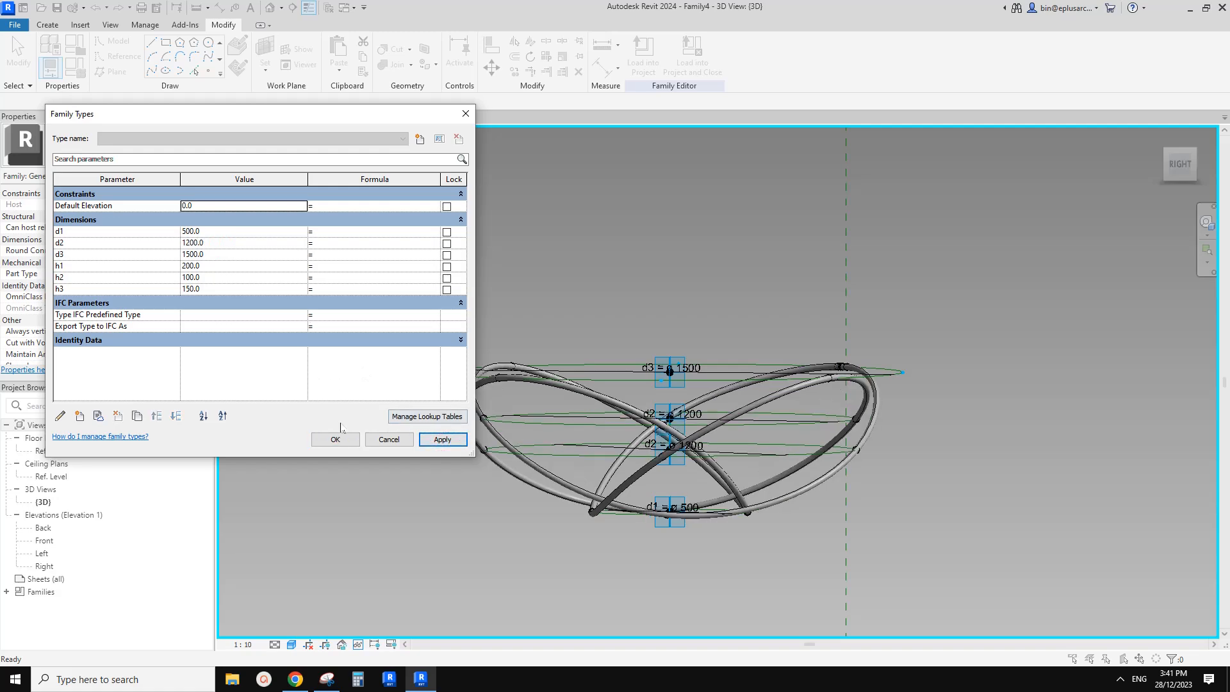
pyautogui.click(335, 439)
# Create a form between the two circular profiles at the tube ends to close the gap
pyautogui.keyDown('shift'); pyautogui.moveTo(335, 438); pyautogui.dragTo(619, 260, button='middle'); pyautogui.keyUp('shift')
pyautogui.scroll(4, 619, 259)
pyautogui.scroll(8, 616, 301)
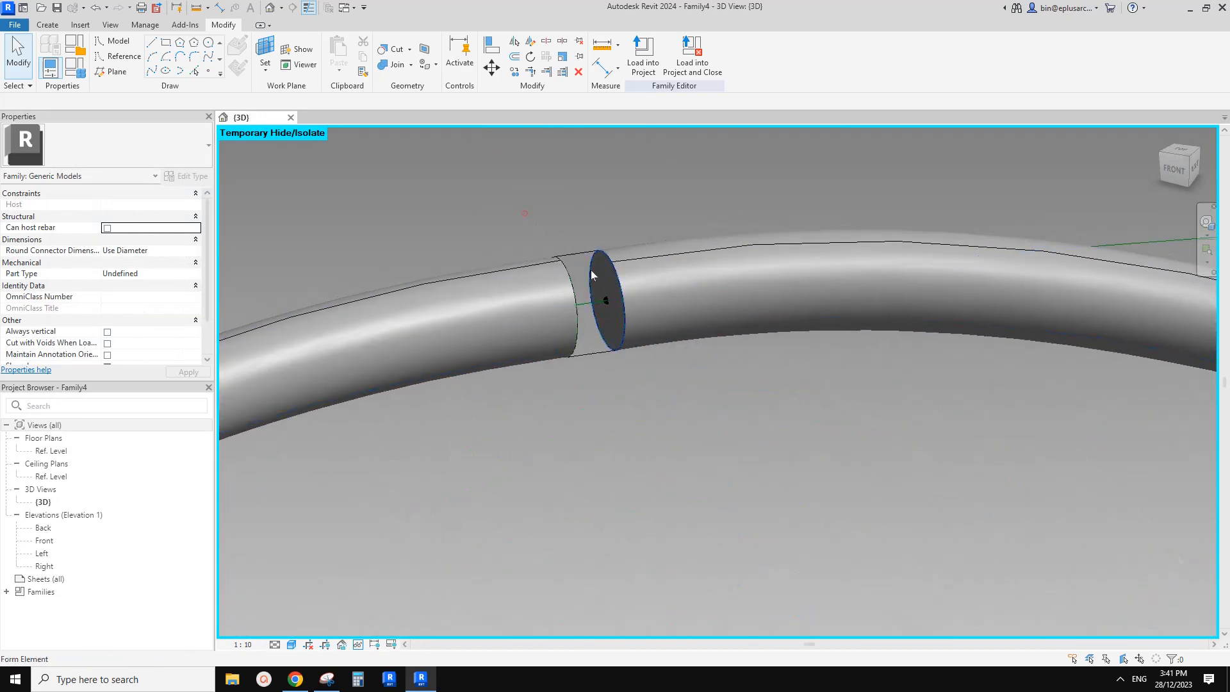
pyautogui.click(586, 305)
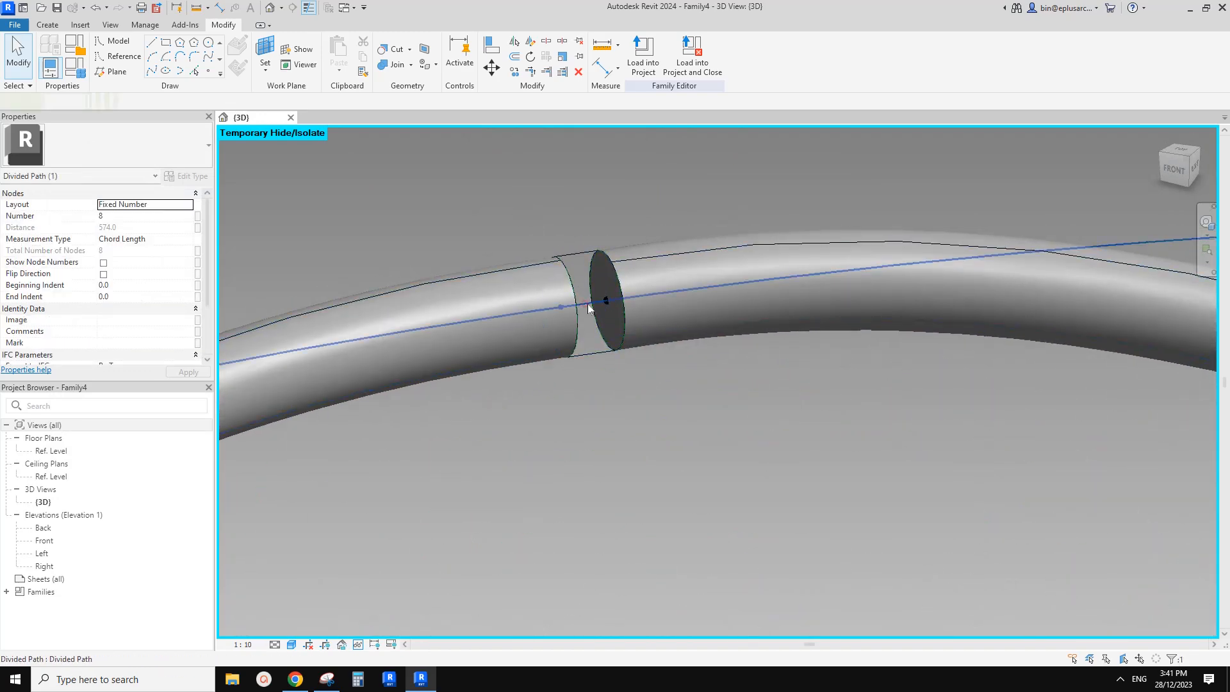
pyautogui.scroll(-3, 587, 305)
pyautogui.keyDown('shift'); pyautogui.moveTo(587, 305); pyautogui.dragTo(577, 316, button='middle'); pyautogui.keyUp('shift')
pyautogui.moveTo(1048, 326); pyautogui.dragTo(816, 304, button='middle')
pyautogui.scroll(3, 743, 301)
pyautogui.click(671, 278)
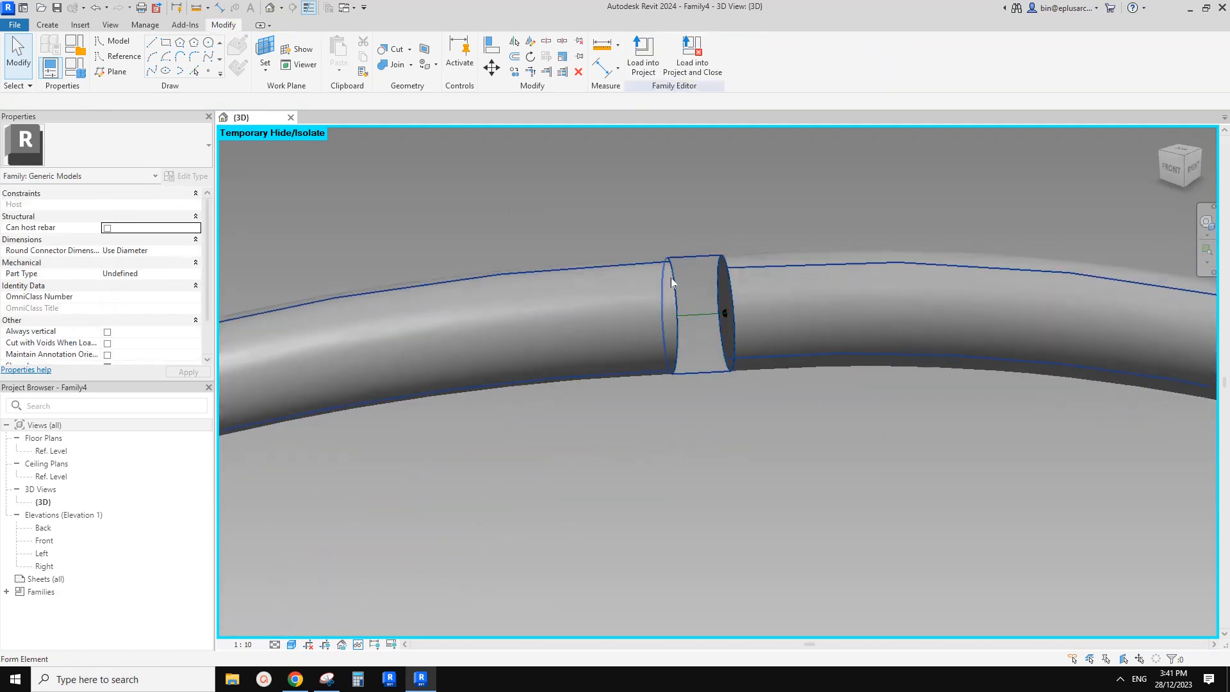
pyautogui.keyDown('ctrl'); pyautogui.click(727, 280); pyautogui.keyUp('ctrl')
pyautogui.click(646, 54)
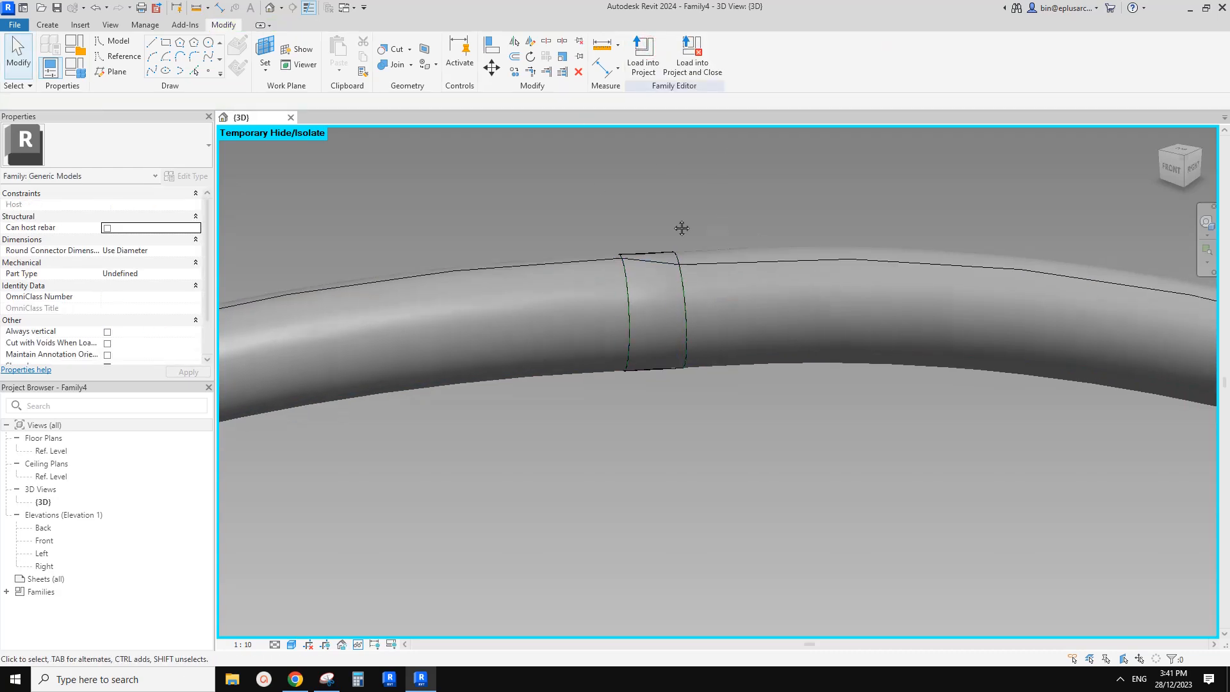
# Examine the closed looping tube and its stacked reference circles from several angles
pyautogui.keyDown('shift'); pyautogui.moveTo(782, 301); pyautogui.dragTo(754, 363, button='middle'); pyautogui.keyUp('shift')
pyautogui.click(514, 459)
pyautogui.click(644, 250)
pyautogui.click(562, 320)
pyautogui.scroll(2, 743, 442)
pyautogui.scroll(-2, 897, 484)
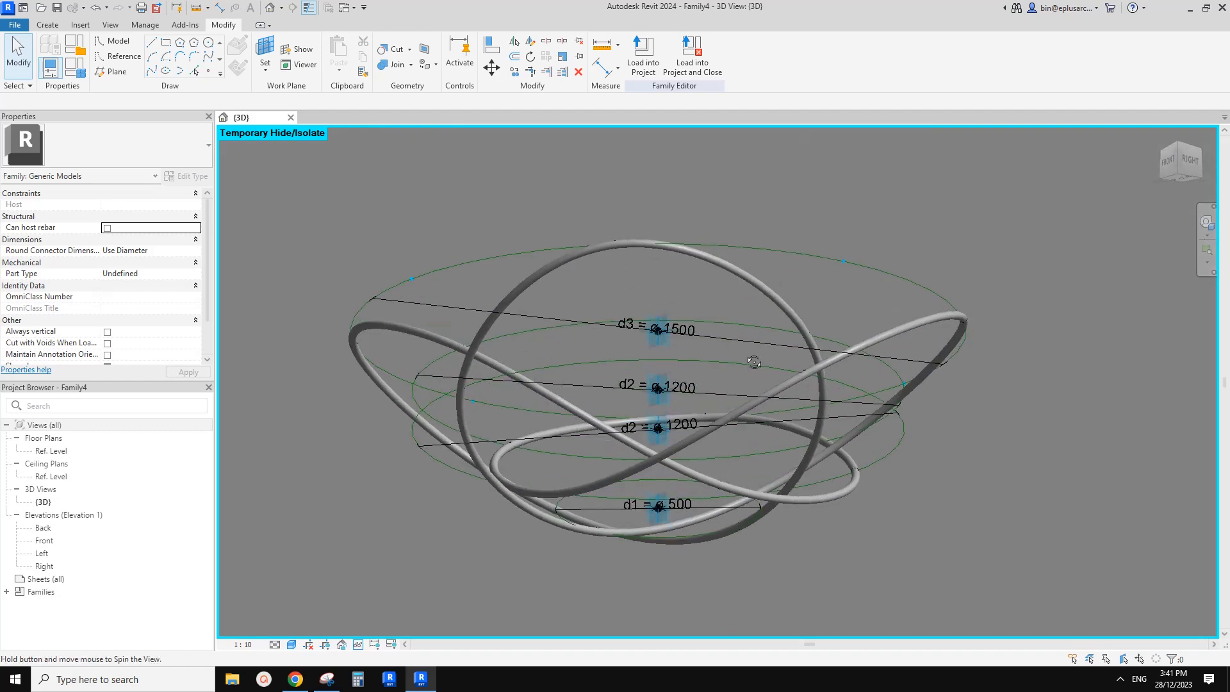
pyautogui.scroll(5, 711, 460)
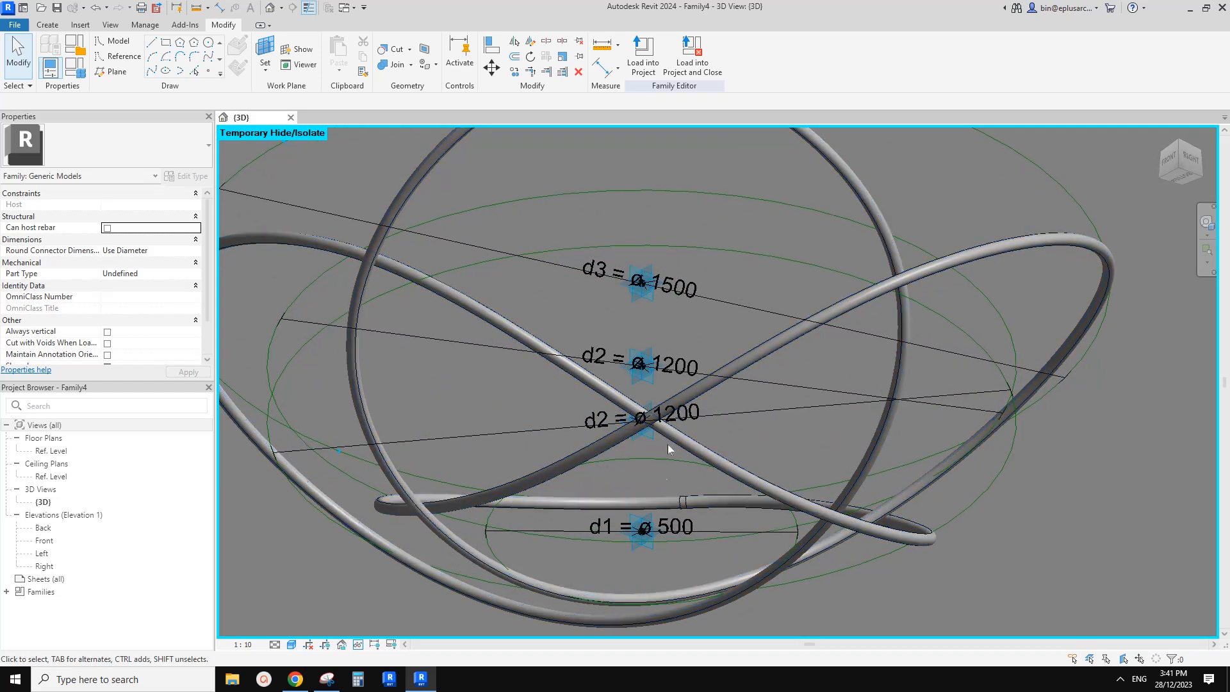
pyautogui.moveTo(667, 444); pyautogui.dragTo(685, 364, button='middle')
# Make the reference point on the reference level, below the tube form, an adaptive placement point
pyautogui.click(663, 464)
pyautogui.moveTo(664, 463); pyautogui.dragTo(634, 300, button='middle')
pyautogui.scroll(-4, 634, 300)
pyautogui.click(648, 422)
pyautogui.scroll(-4, 649, 417)
pyautogui.keyDown('shift'); pyautogui.moveTo(650, 413); pyautogui.dragTo(631, 392, button='middle'); pyautogui.keyUp('shift')
pyautogui.scroll(3, 632, 392)
pyautogui.click(642, 488)
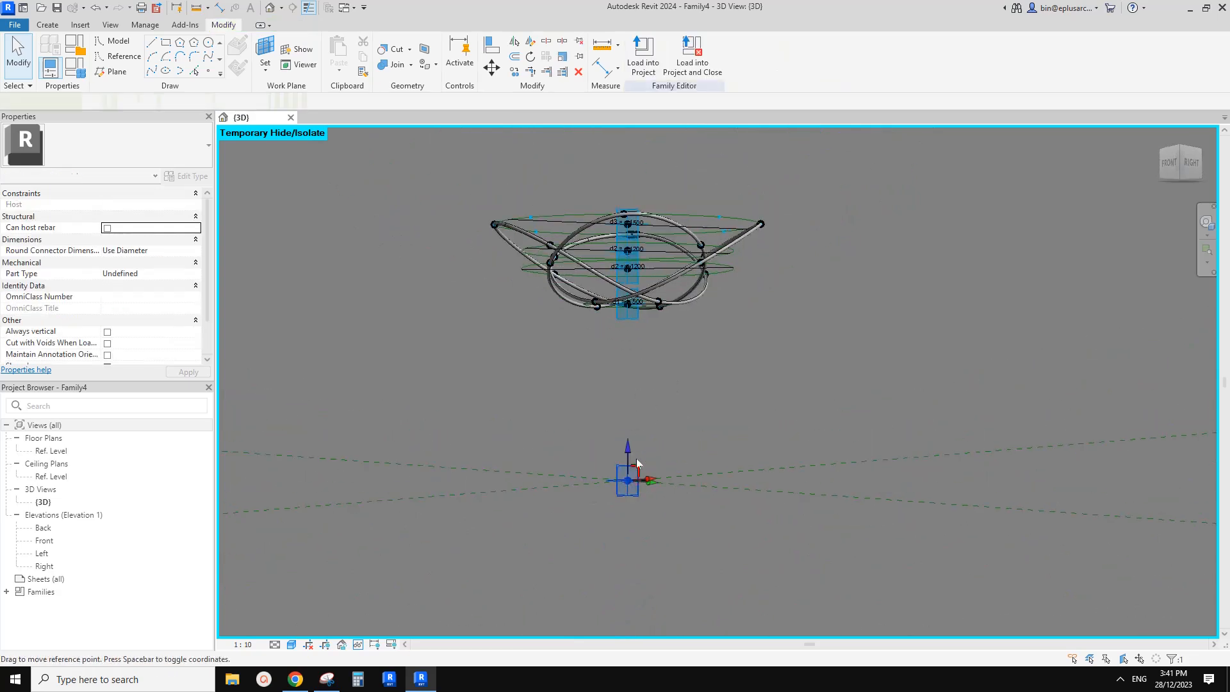
pyautogui.moveTo(626, 255); pyautogui.dragTo(627, 273, button='middle')
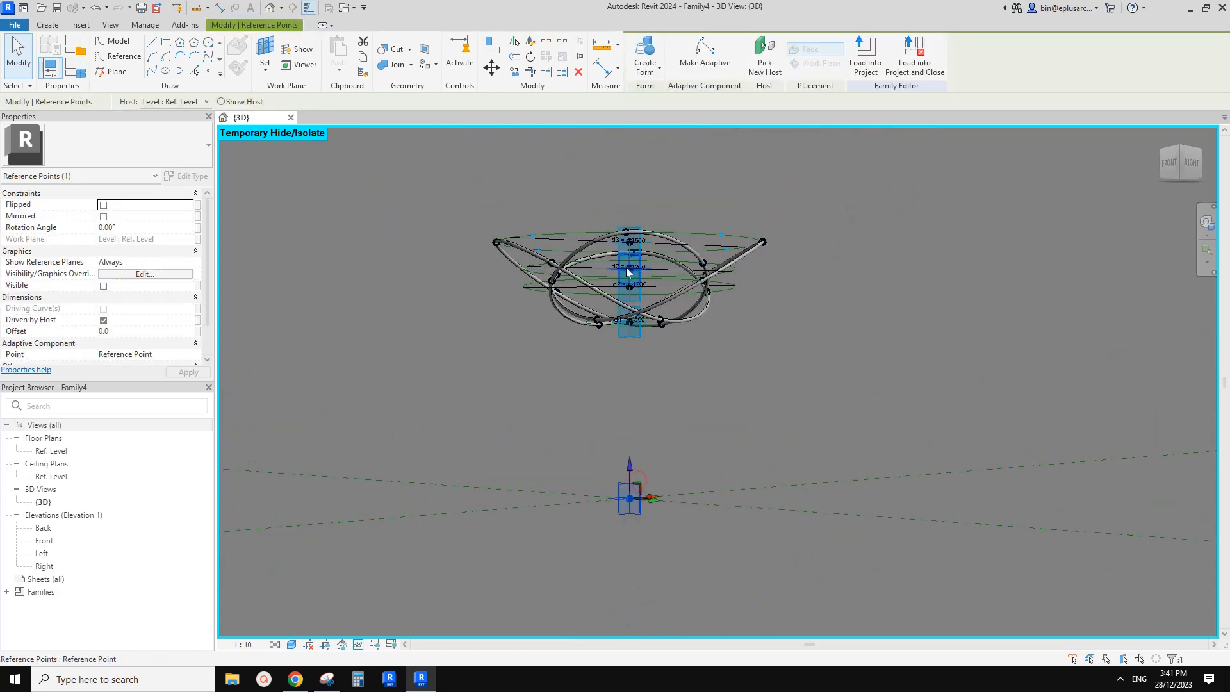
pyautogui.click(705, 64)
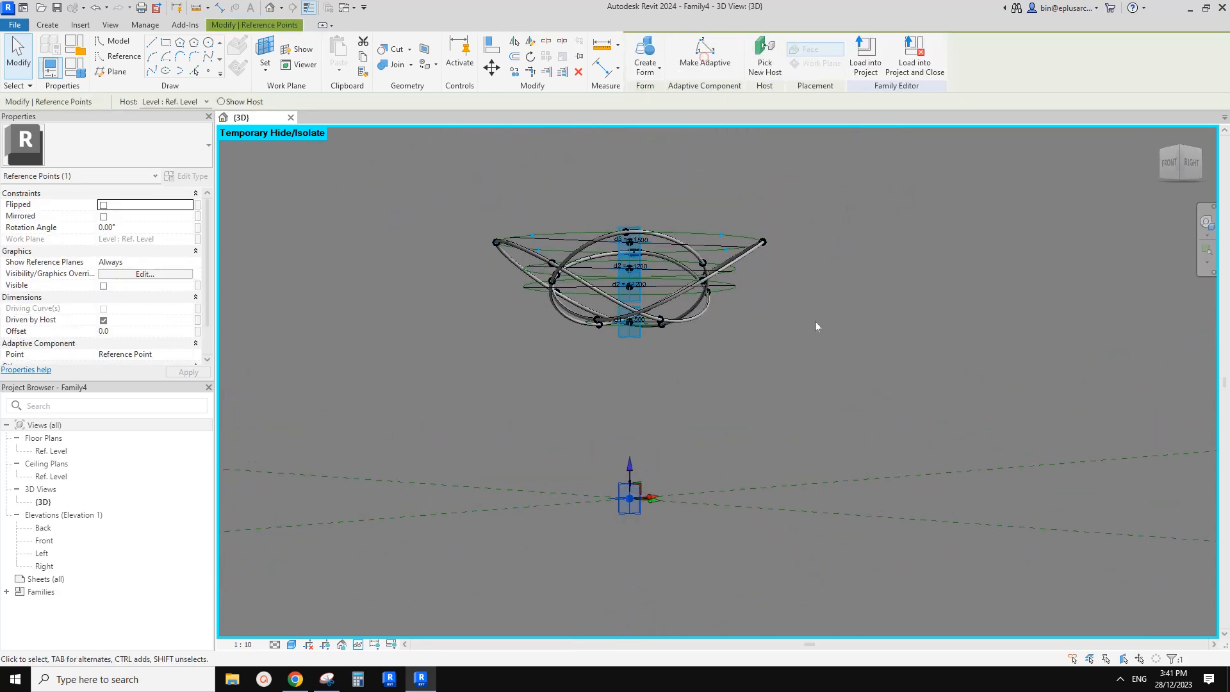
pyautogui.click(741, 374)
# Set the offset of the d1 circle's centre reference point from the placement point to 0
pyautogui.scroll(2, 634, 340)
pyautogui.click(627, 322)
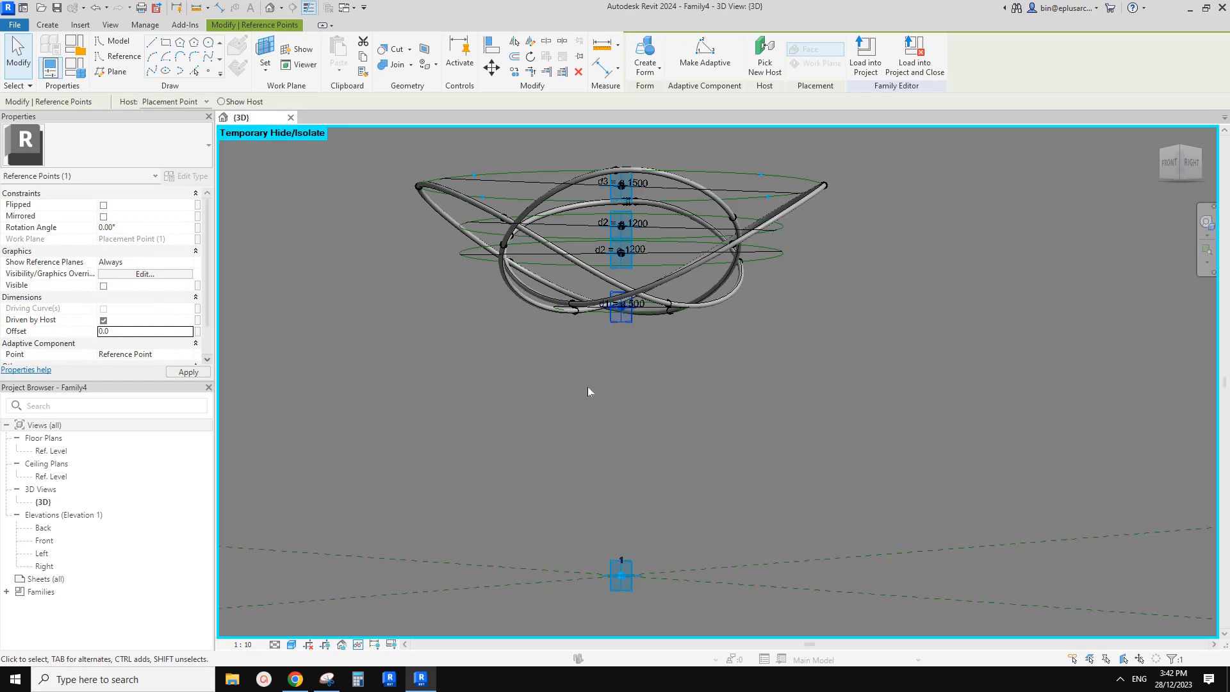
pyautogui.click(451, 352)
pyautogui.keyDown('shift'); pyautogui.moveTo(451, 352); pyautogui.dragTo(668, 460, button='middle'); pyautogui.keyUp('shift')
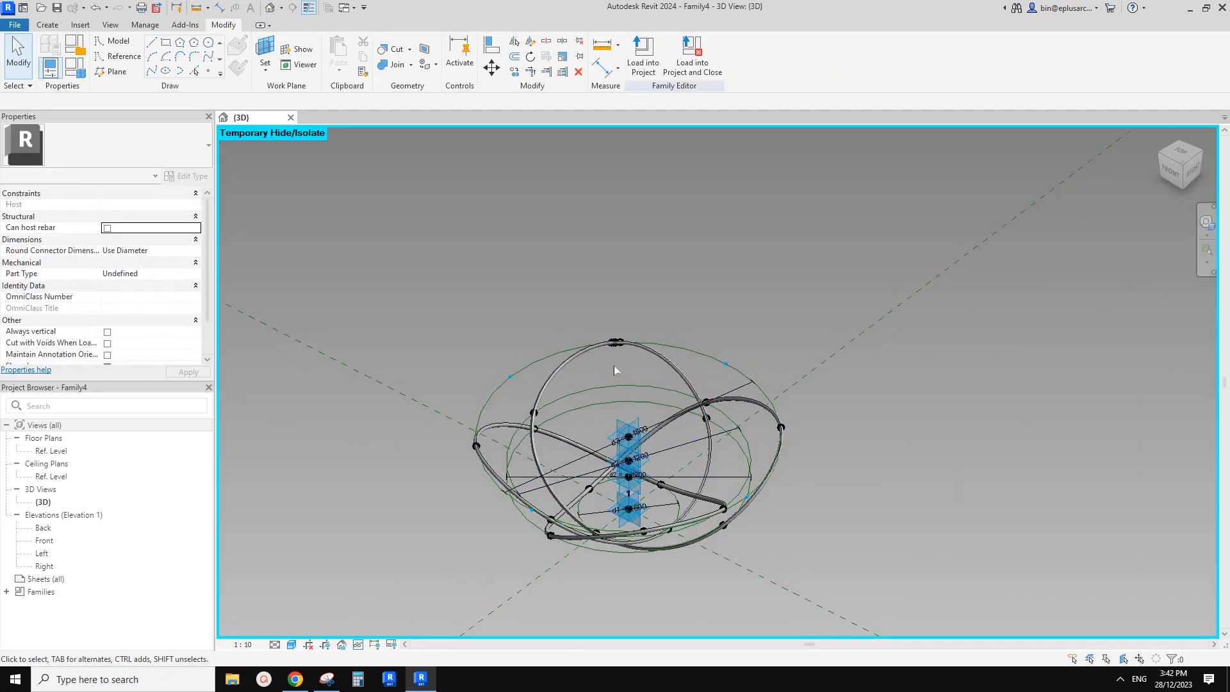
pyautogui.moveTo(538, 316); pyautogui.dragTo(545, 326, button='middle')
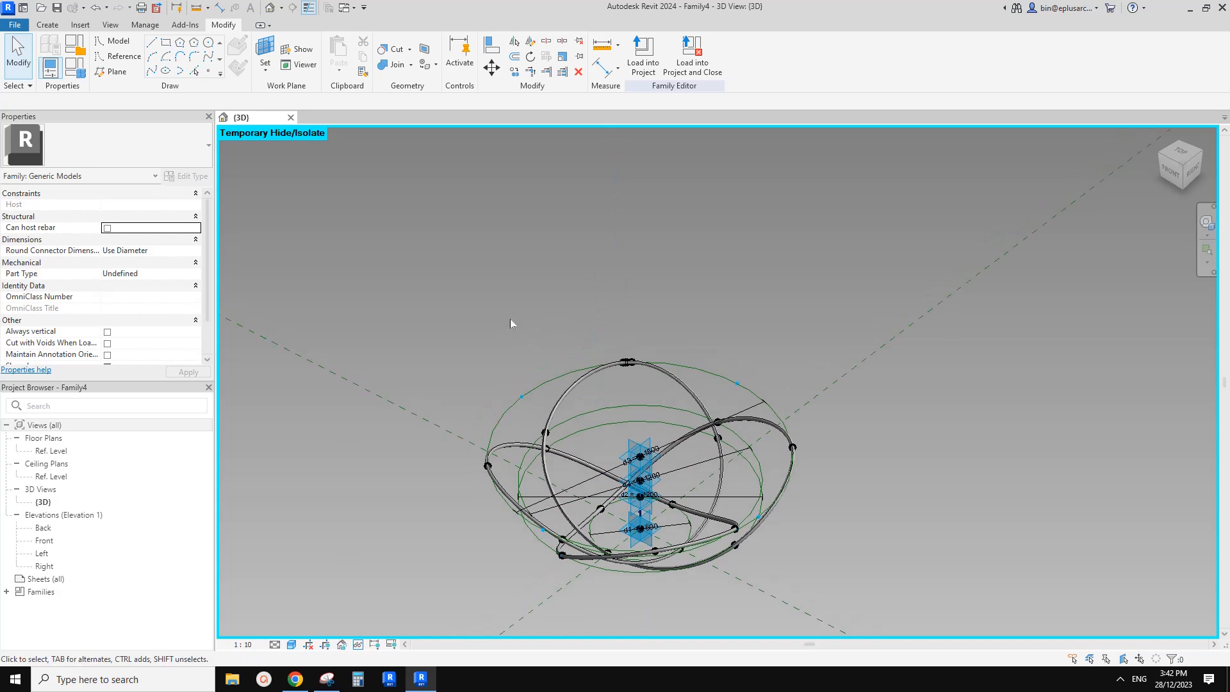
# Create a new project
pyautogui.click(14, 25)
pyautogui.moveTo(51, 74)
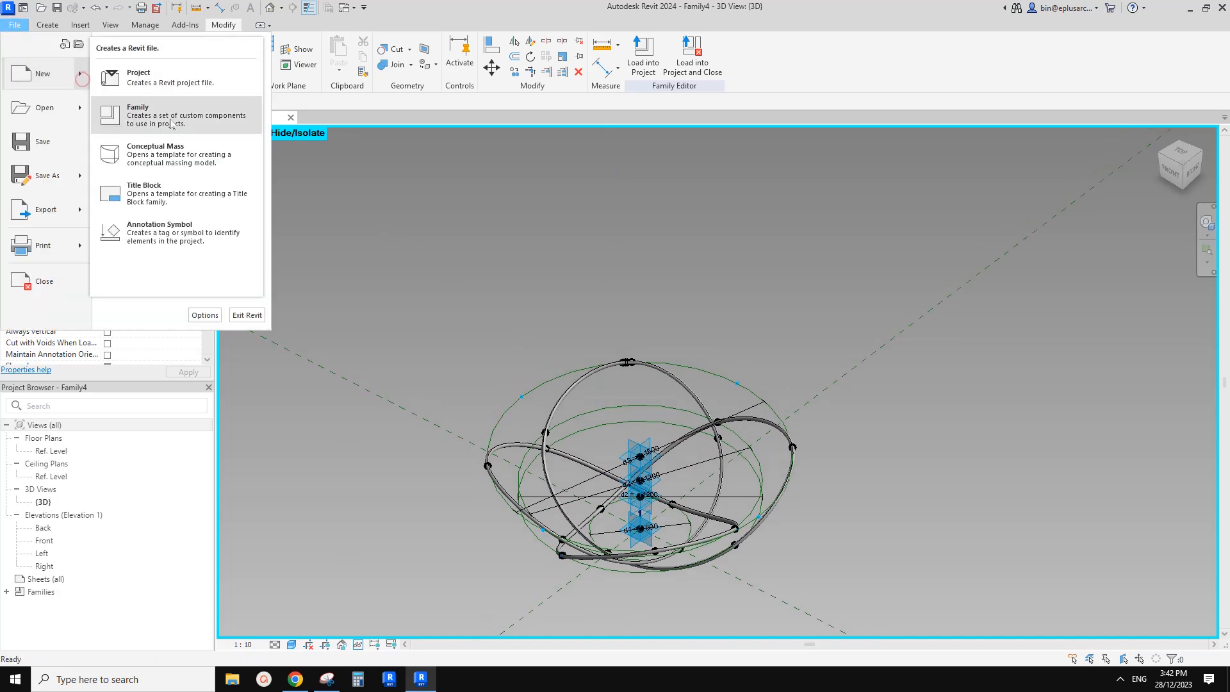
pyautogui.click(171, 88)
pyautogui.click(506, 441)
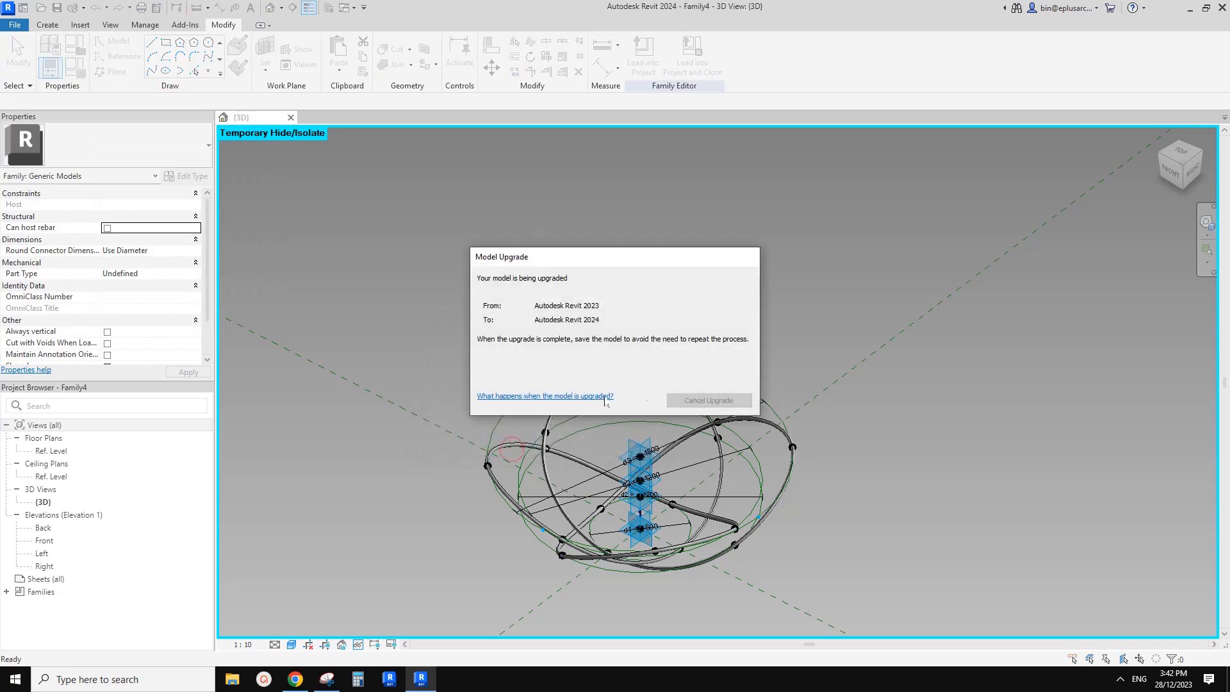
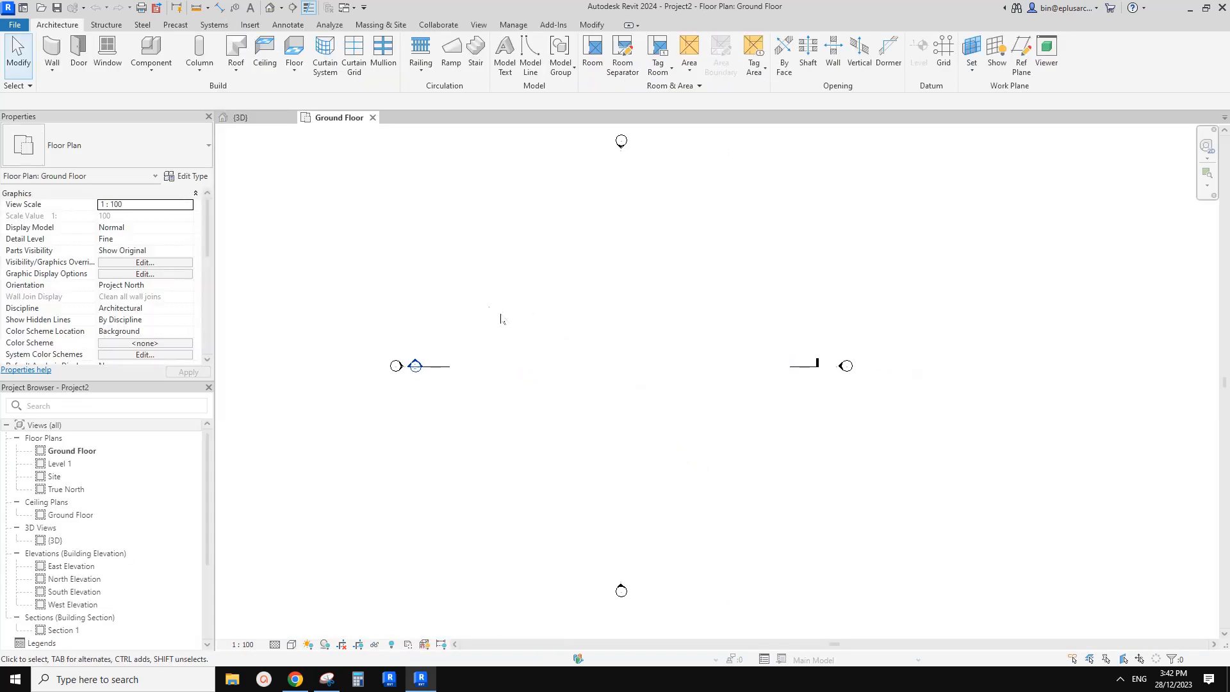
# Sketch a rectangular 600 x 600mm Grid compound ceiling of about 187 m² on the Ground Floor plan and finish it
pyautogui.click(266, 55)
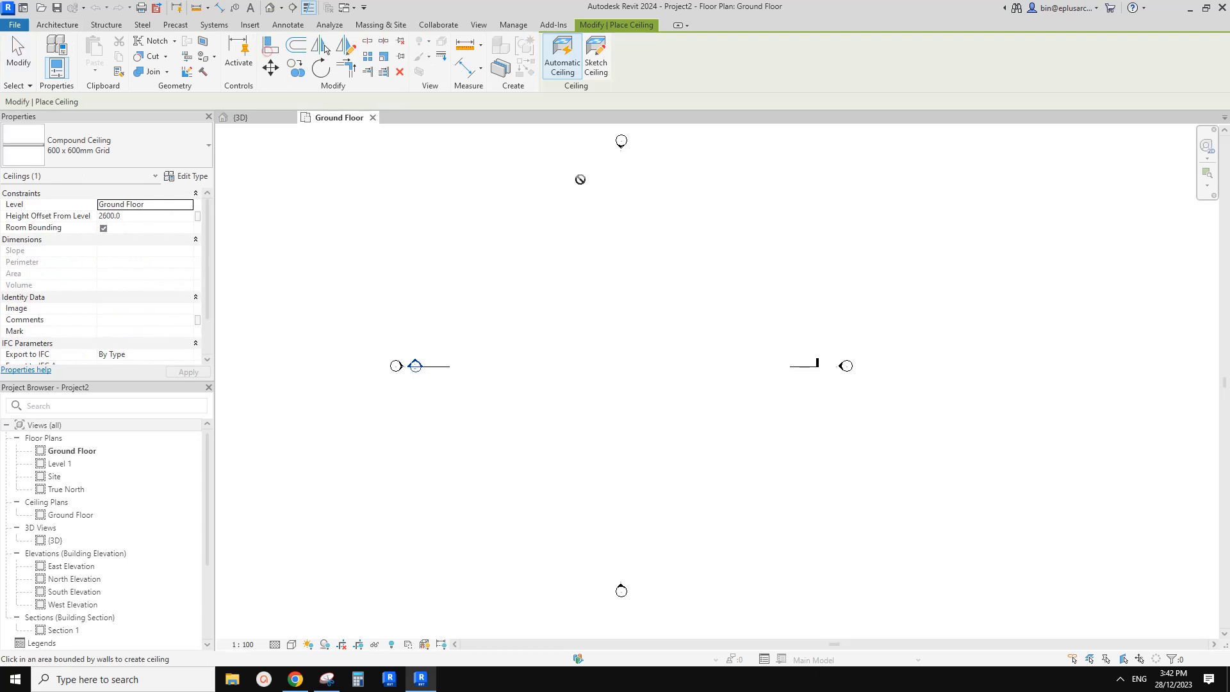
pyautogui.click(598, 57)
pyautogui.click(517, 292)
pyautogui.click(672, 417)
pyautogui.click(554, 67)
pyautogui.click(504, 178)
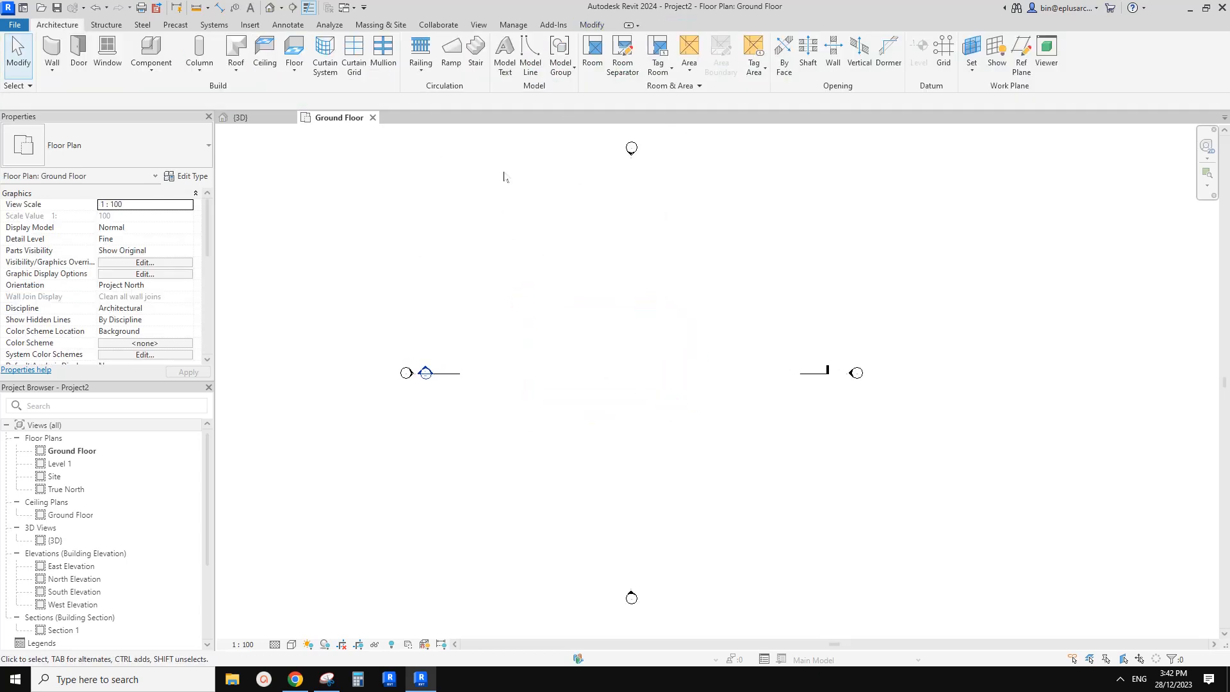
# Open the project's 3D view and examine the underside of the new ceiling
pyautogui.click(270, 8)
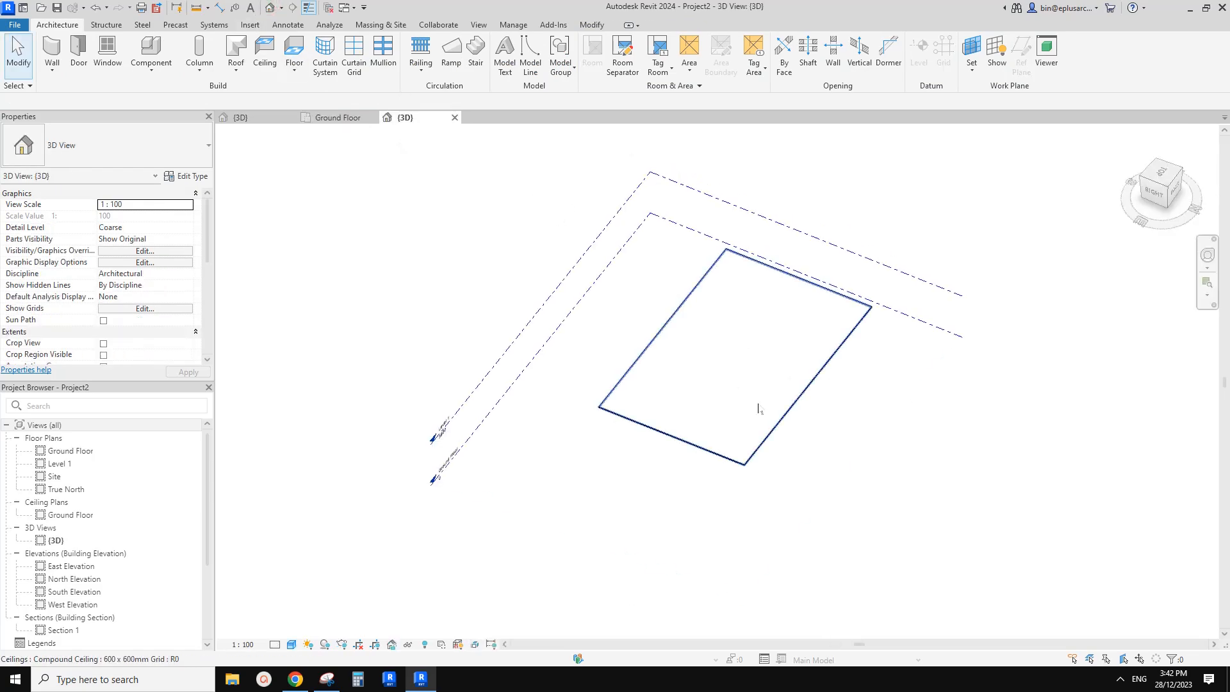
pyautogui.click(765, 415)
pyautogui.keyDown('shift'); pyautogui.moveTo(765, 416); pyautogui.dragTo(709, 336, button='middle'); pyautogui.keyUp('shift')
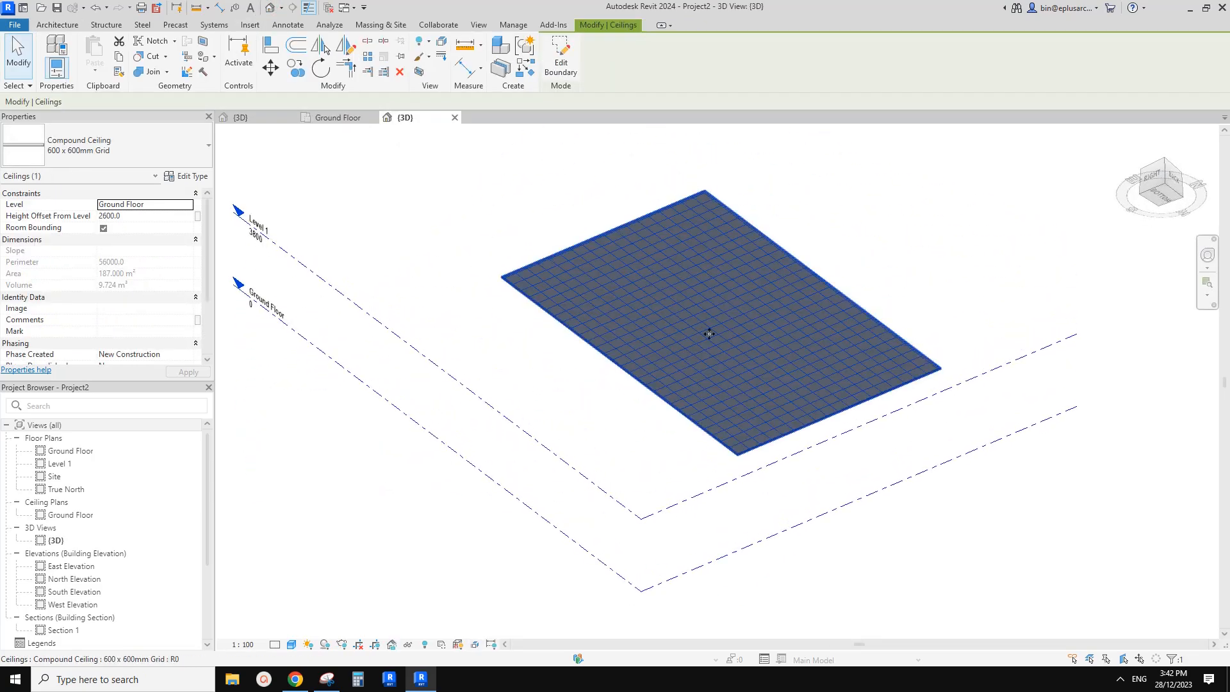
pyautogui.scroll(5, 711, 329)
pyautogui.scroll(-2, 704, 372)
pyautogui.press('Escape')
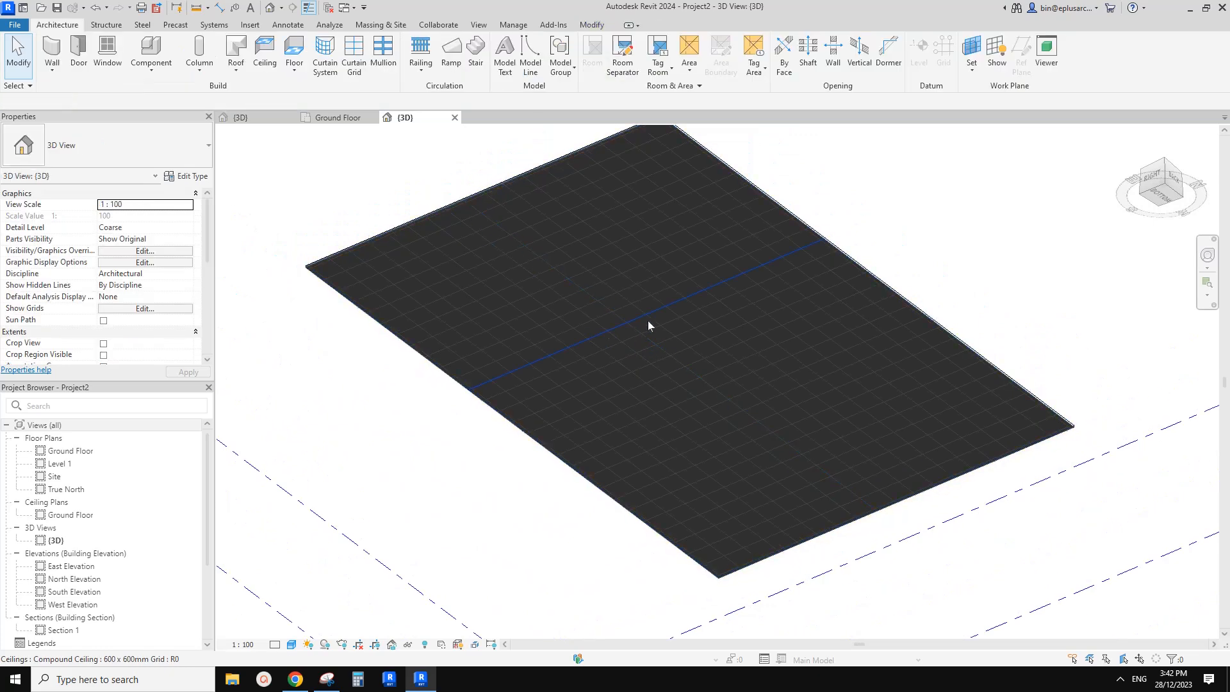
# Load the looping tube family Family4 into the project and place one instance on the underside of the ceiling
pyautogui.click(258, 119)
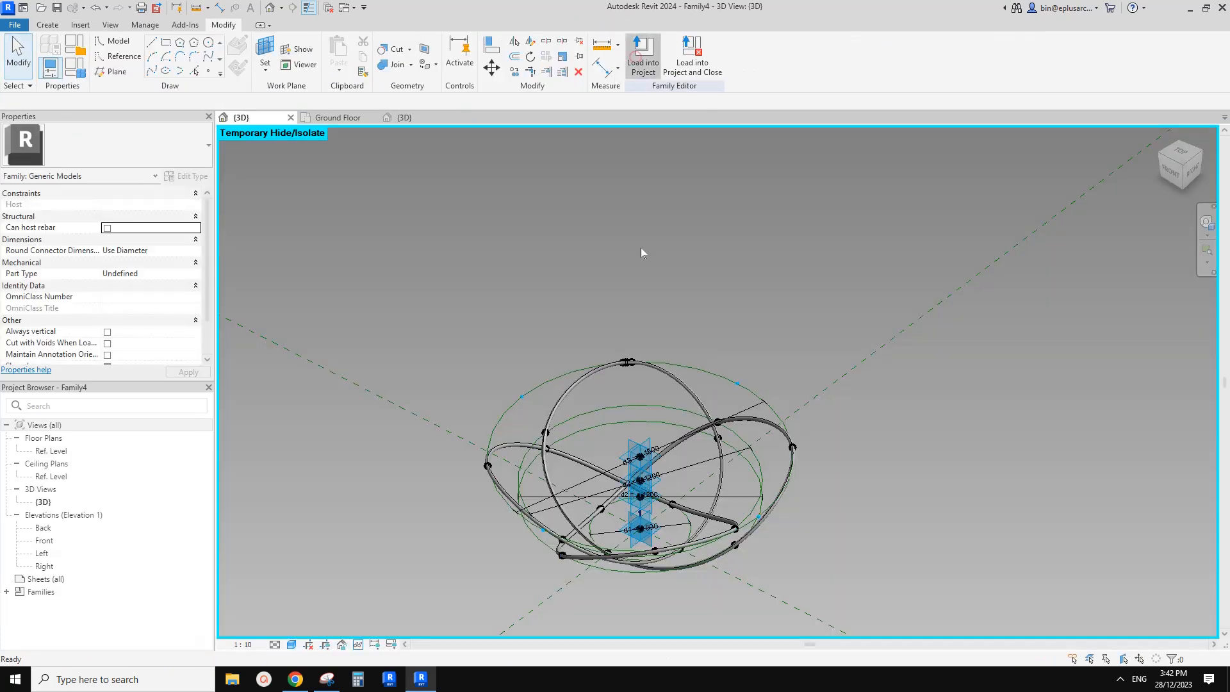
pyautogui.click(643, 56)
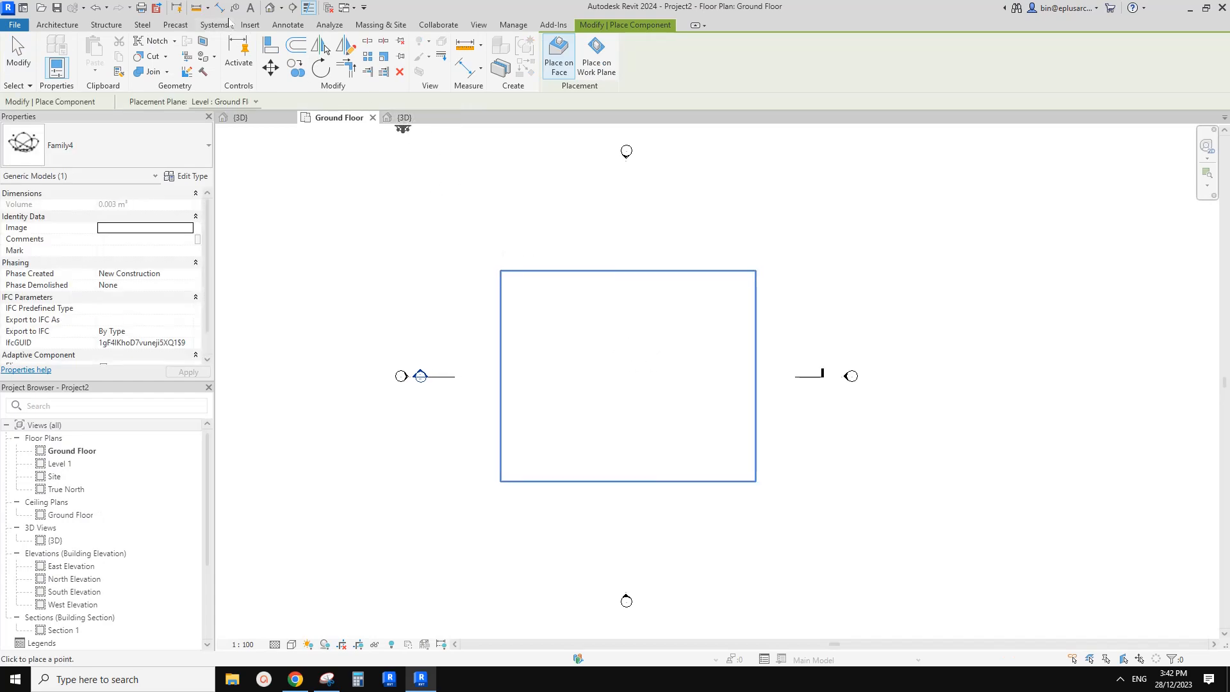
pyautogui.click(270, 9)
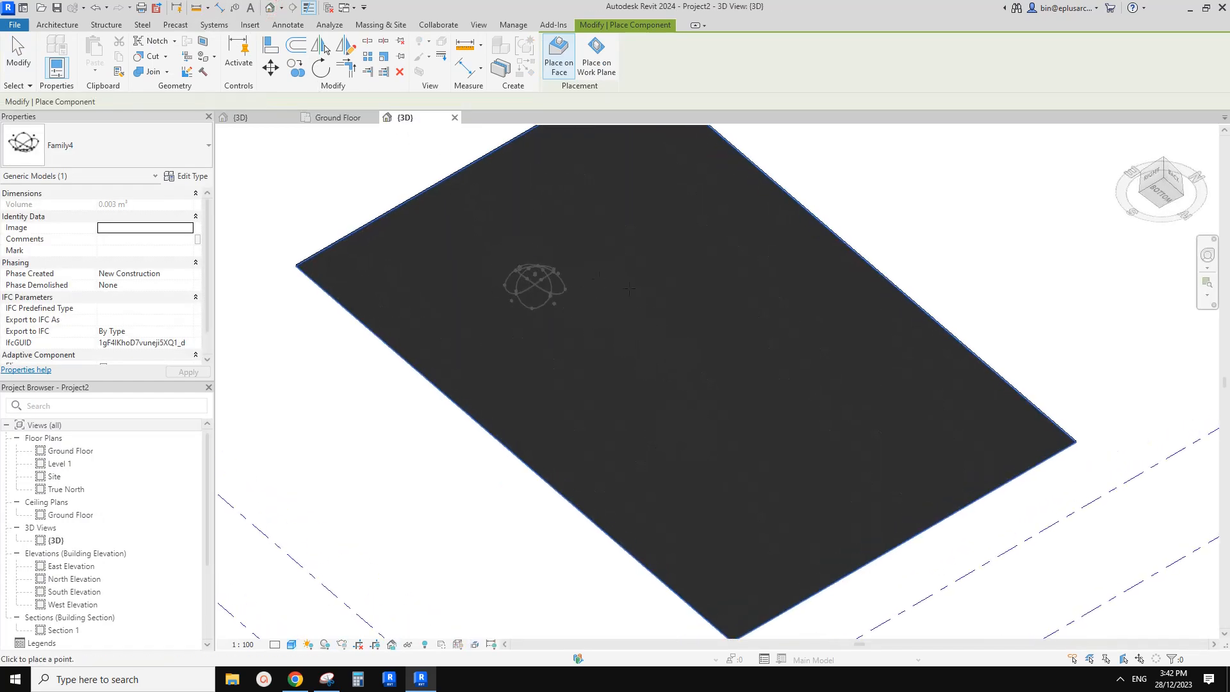
pyautogui.scroll(2, 609, 286)
pyautogui.click(610, 283)
pyautogui.press('Escape')
pyautogui.press('Escape')
# Examine from below and from the side how the placed tube sits against the ceiling
pyautogui.click(631, 281)
pyautogui.scroll(-1, 653, 327)
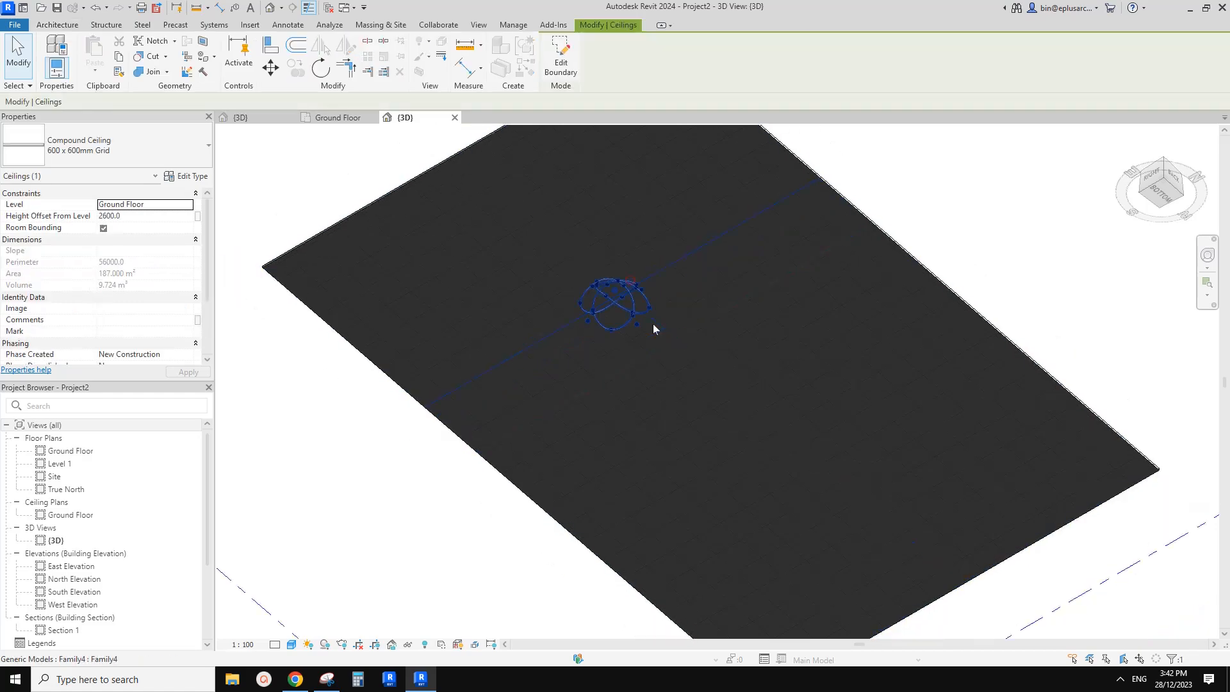
pyautogui.scroll(-1, 653, 325)
pyautogui.keyDown('shift'); pyautogui.moveTo(652, 325); pyautogui.dragTo(813, 482, button='middle'); pyautogui.keyUp('shift')
pyautogui.scroll(3, 744, 348)
pyautogui.click(709, 281)
pyautogui.keyDown('shift'); pyautogui.moveTo(720, 290); pyautogui.dragTo(549, 461, button='middle'); pyautogui.keyUp('shift')
pyautogui.scroll(1, 694, 321)
pyautogui.click(679, 340)
pyautogui.scroll(1, 679, 341)
pyautogui.click(679, 340)
pyautogui.click(678, 336)
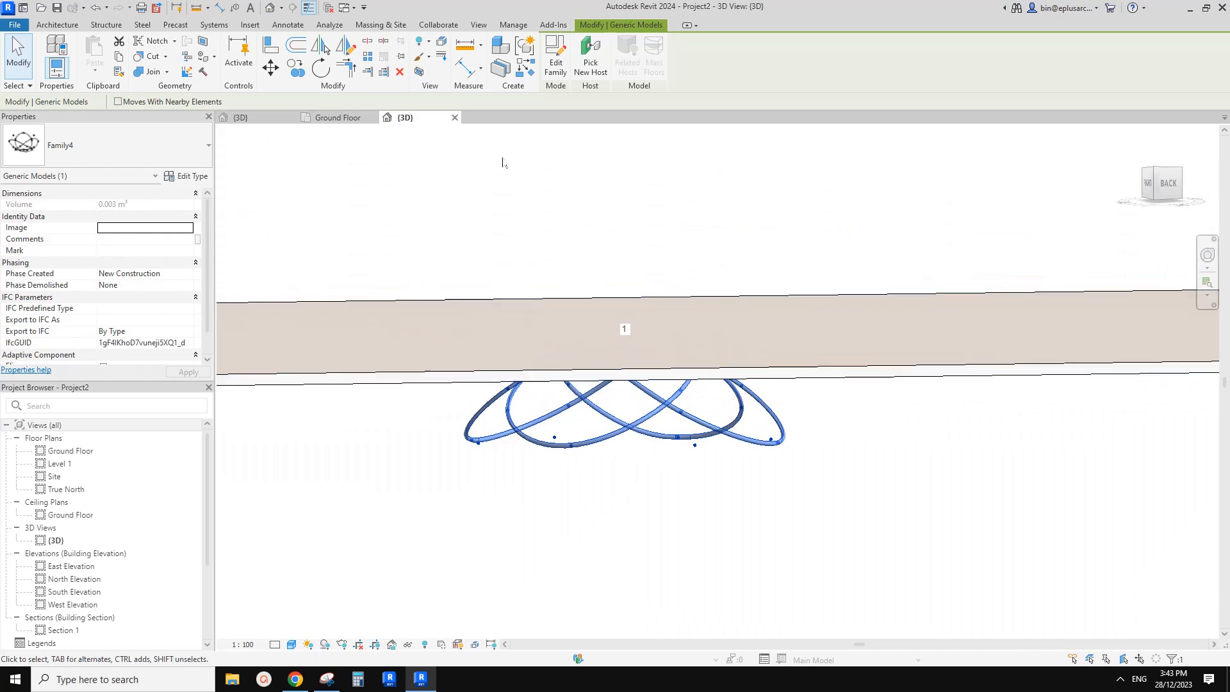
pyautogui.moveTo(624, 288); pyautogui.dragTo(612, 295, button='middle')
# In the 3D view's visibility overrides, turn on the Mass category and hide its Nodes subcategory
pyautogui.press('v')
pyautogui.press('v')
pyautogui.click(432, 352)
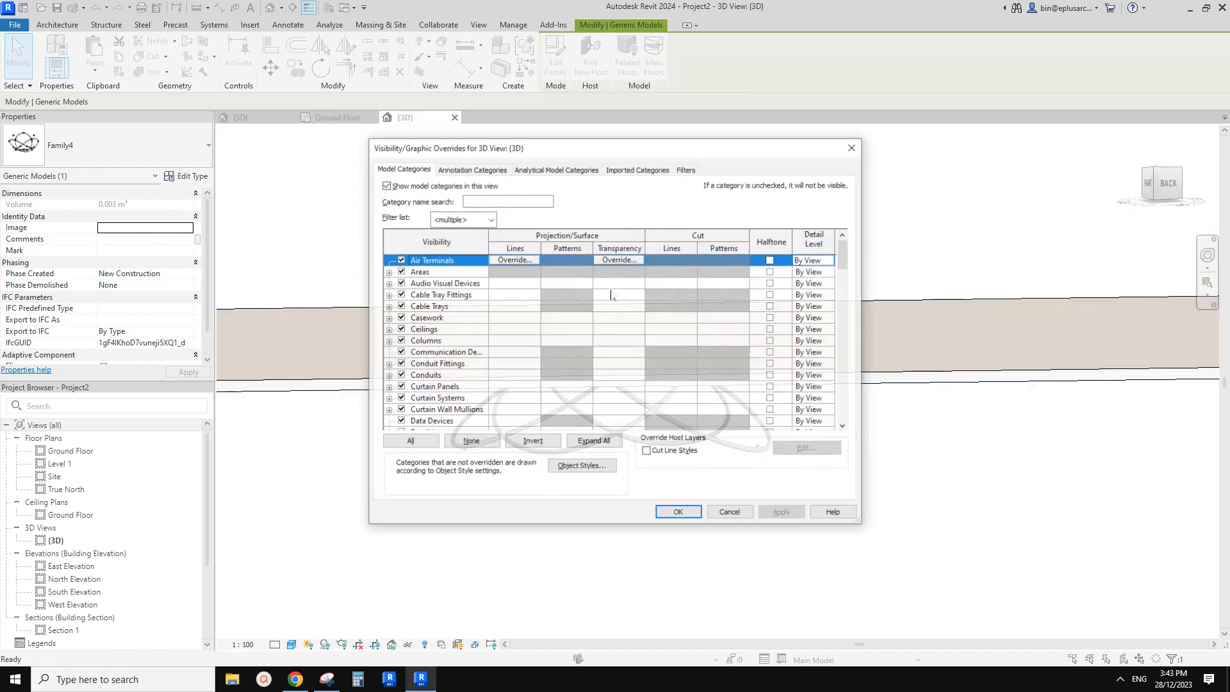
pyautogui.press('m')
pyautogui.scroll(-1, 410, 394)
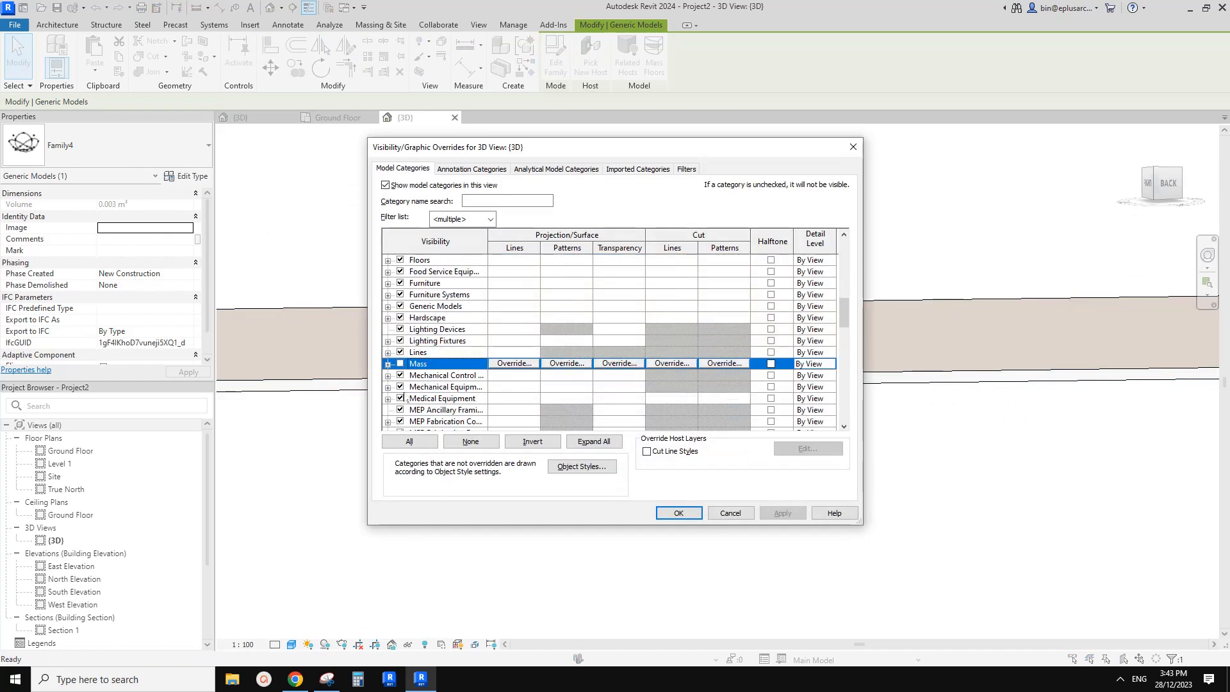
pyautogui.click(388, 364)
pyautogui.click(416, 411)
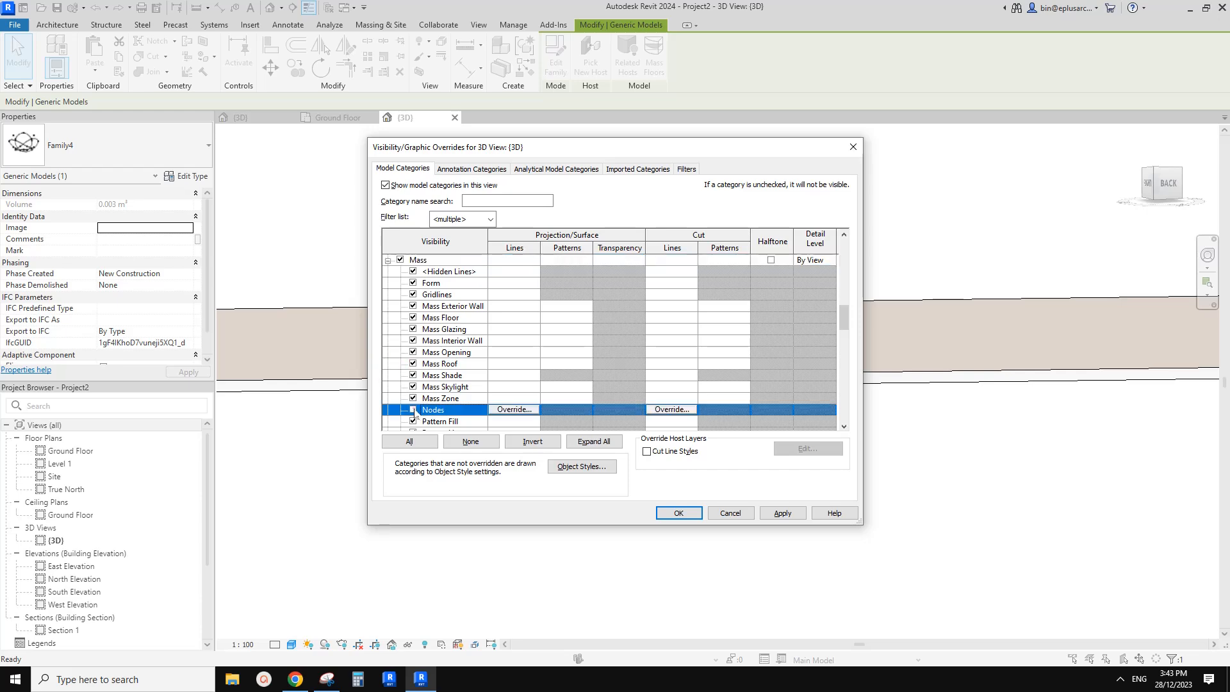
pyautogui.click(680, 515)
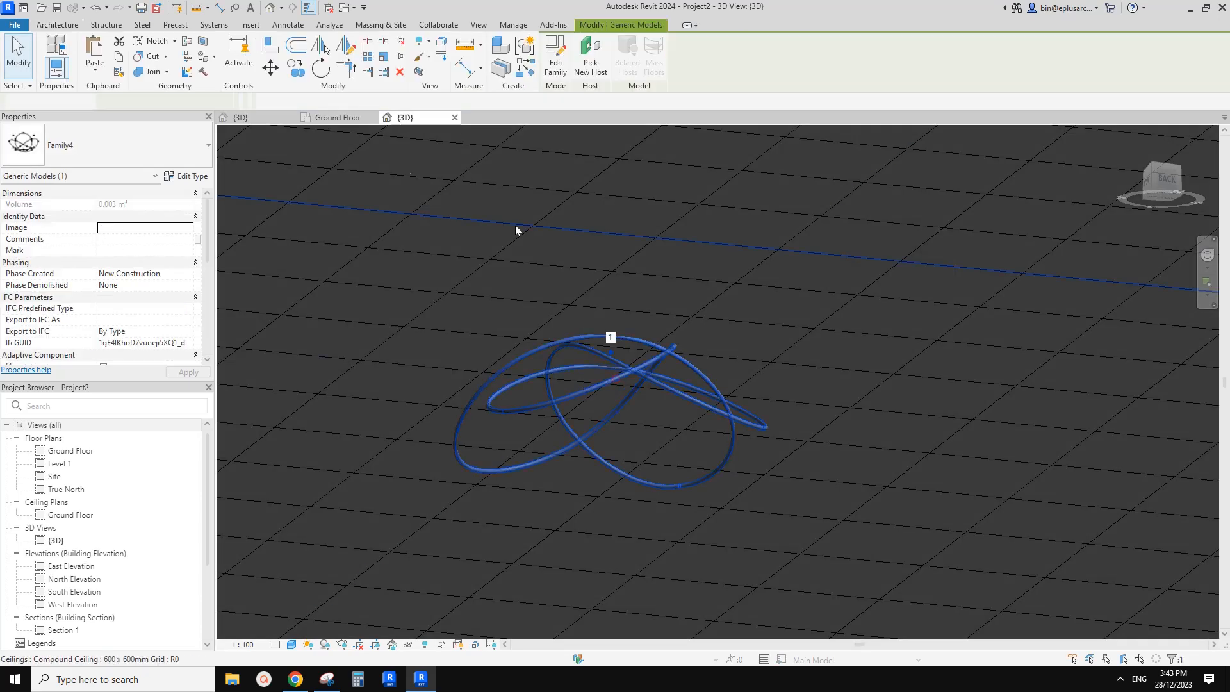
# Return to the tube family and temporarily isolate the divided path category, selecting all four divided circles
pyautogui.click(261, 118)
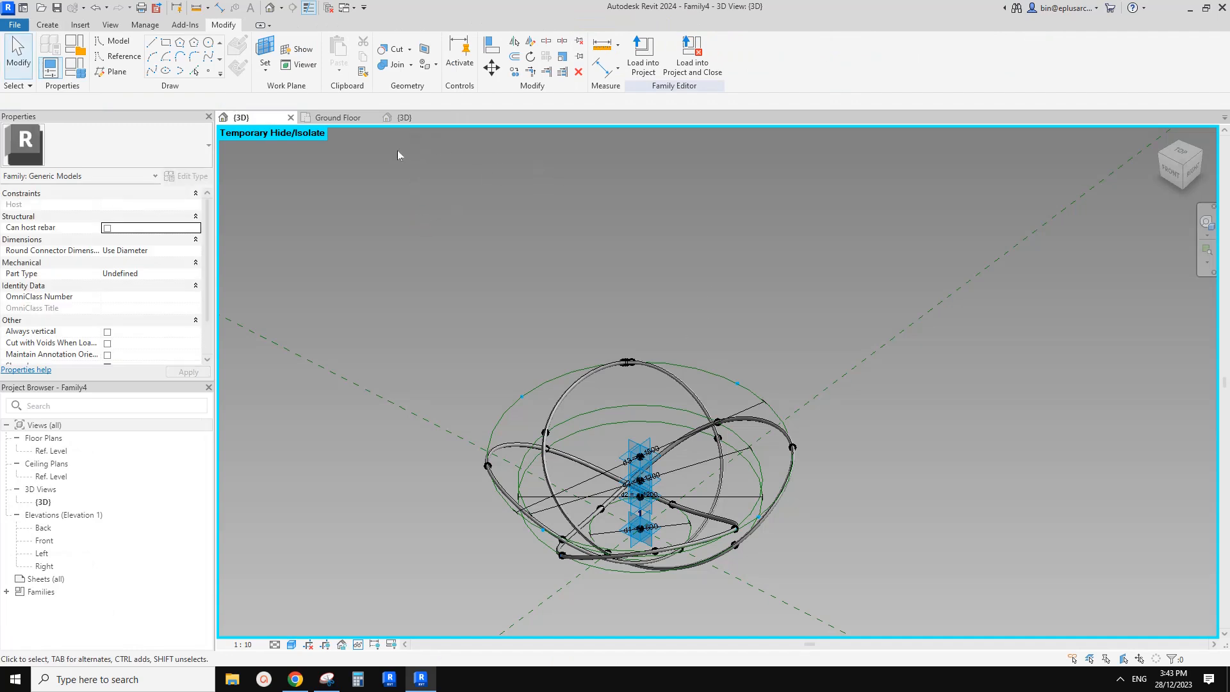
pyautogui.moveTo(554, 250); pyautogui.dragTo(539, 231, button='middle')
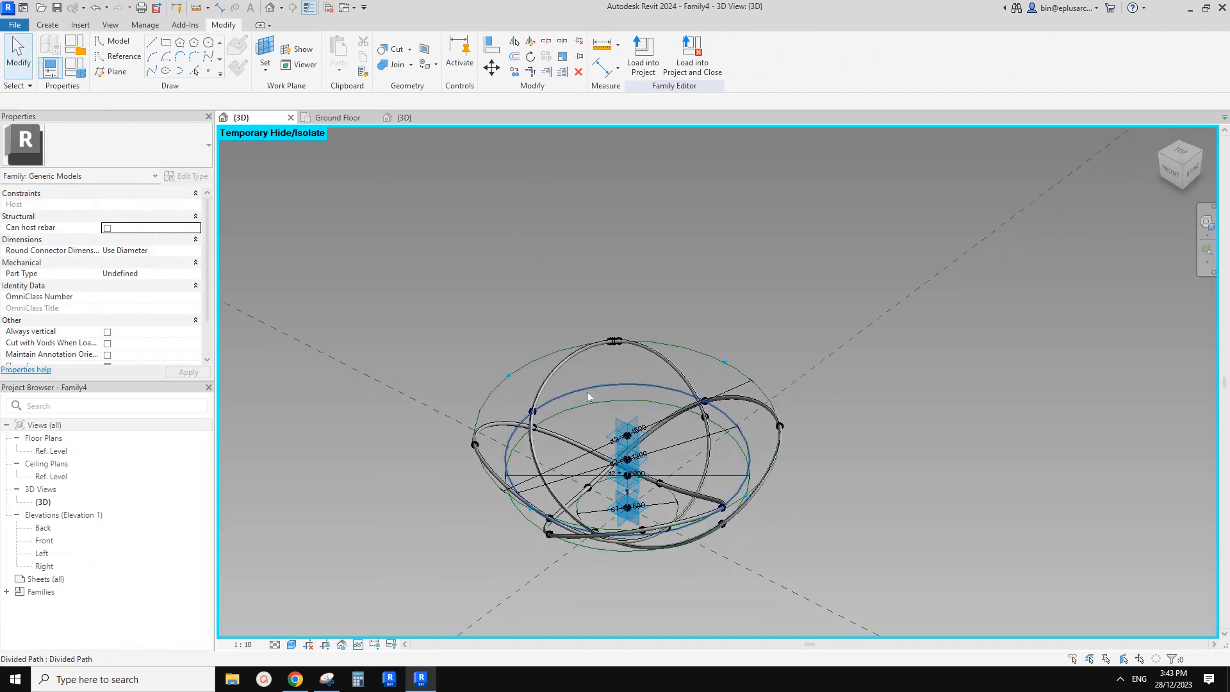
pyautogui.scroll(2, 587, 392)
pyautogui.click(523, 353)
pyautogui.moveTo(546, 363); pyautogui.dragTo(544, 322, button='middle')
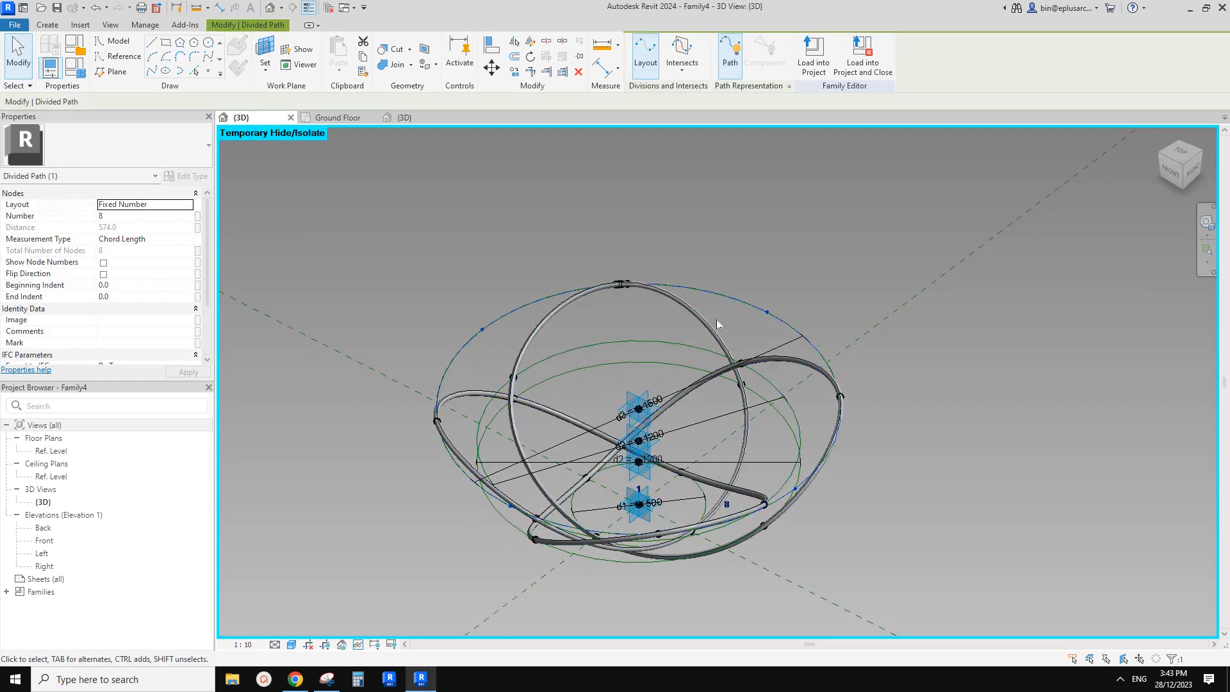
pyautogui.press('c')
pyautogui.click(893, 266)
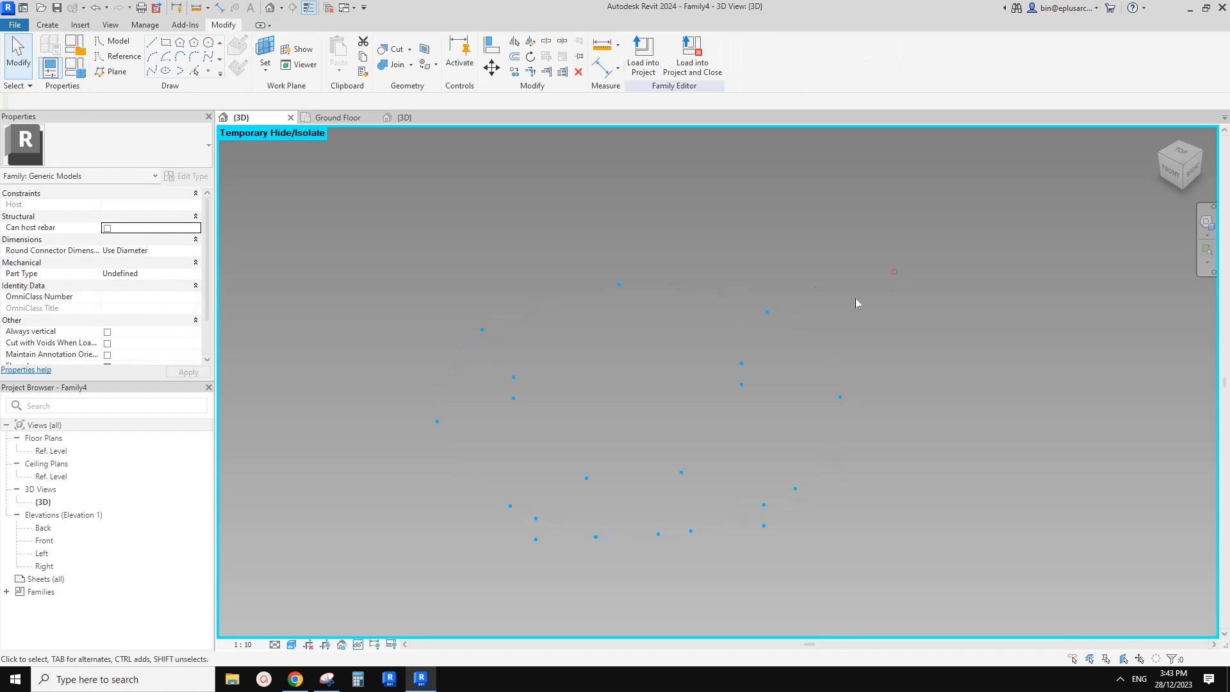
pyautogui.moveTo(827, 210); pyautogui.dragTo(496, 521)
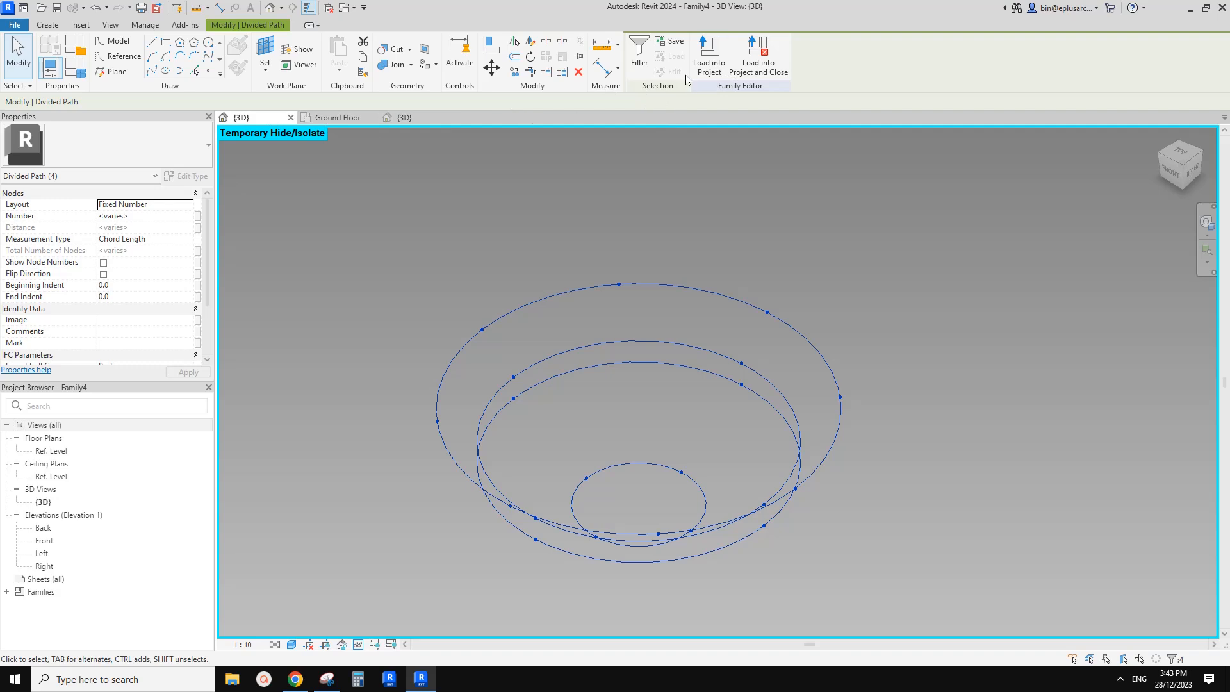
# Turn off node display in the path representation of the largest divided circle, d3
pyautogui.click(813, 309)
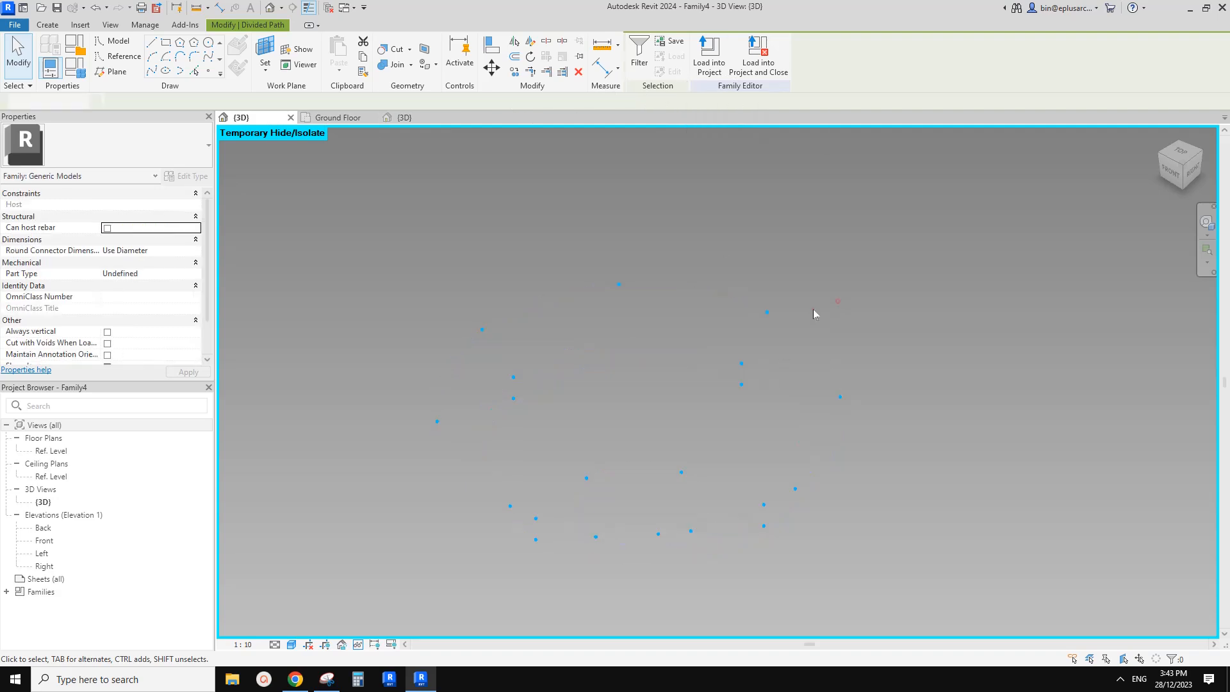
pyautogui.click(730, 301)
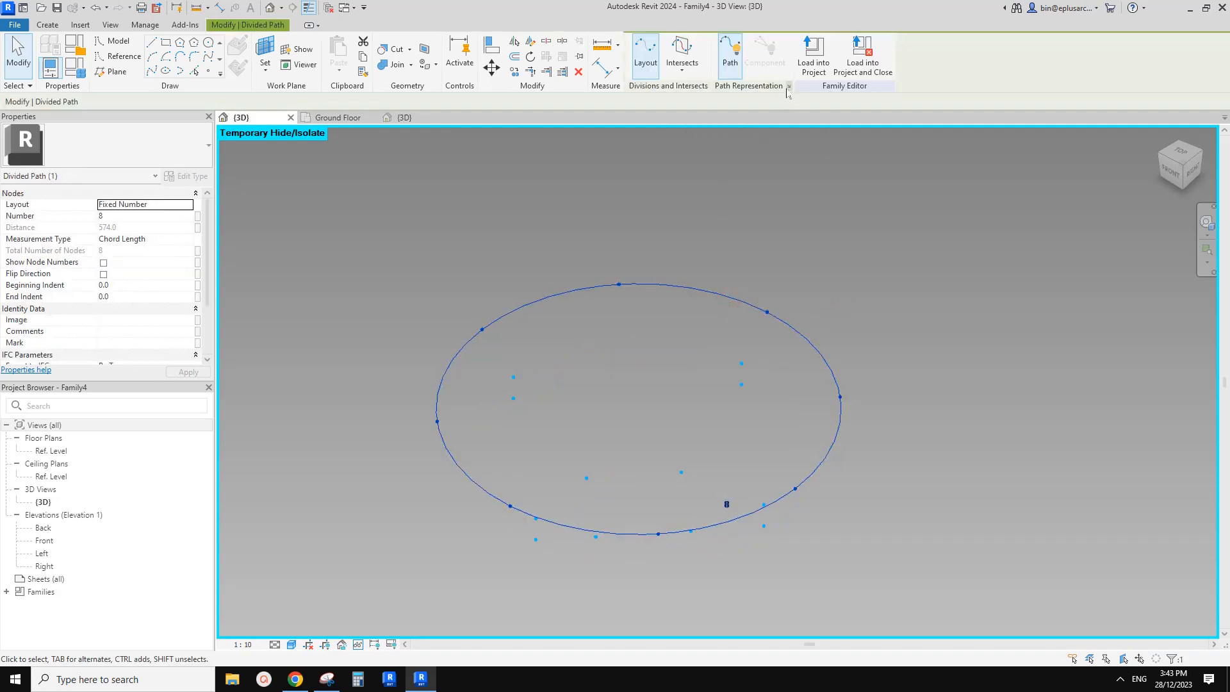
pyautogui.click(787, 88)
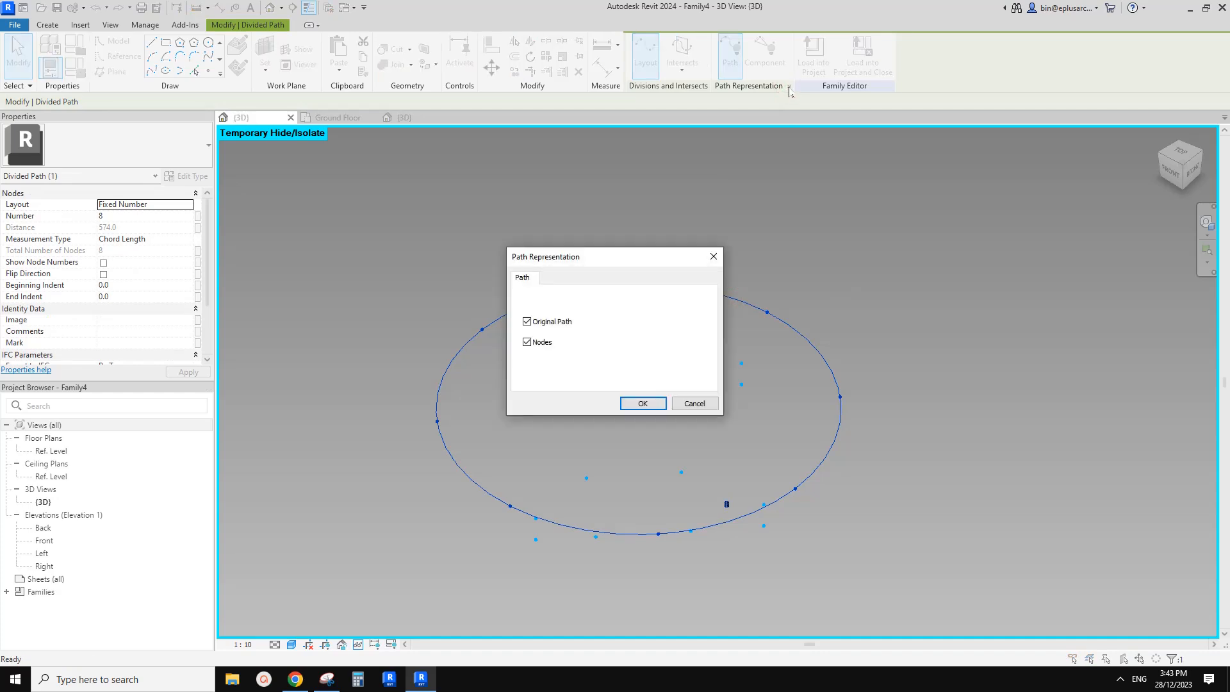
pyautogui.click(663, 408)
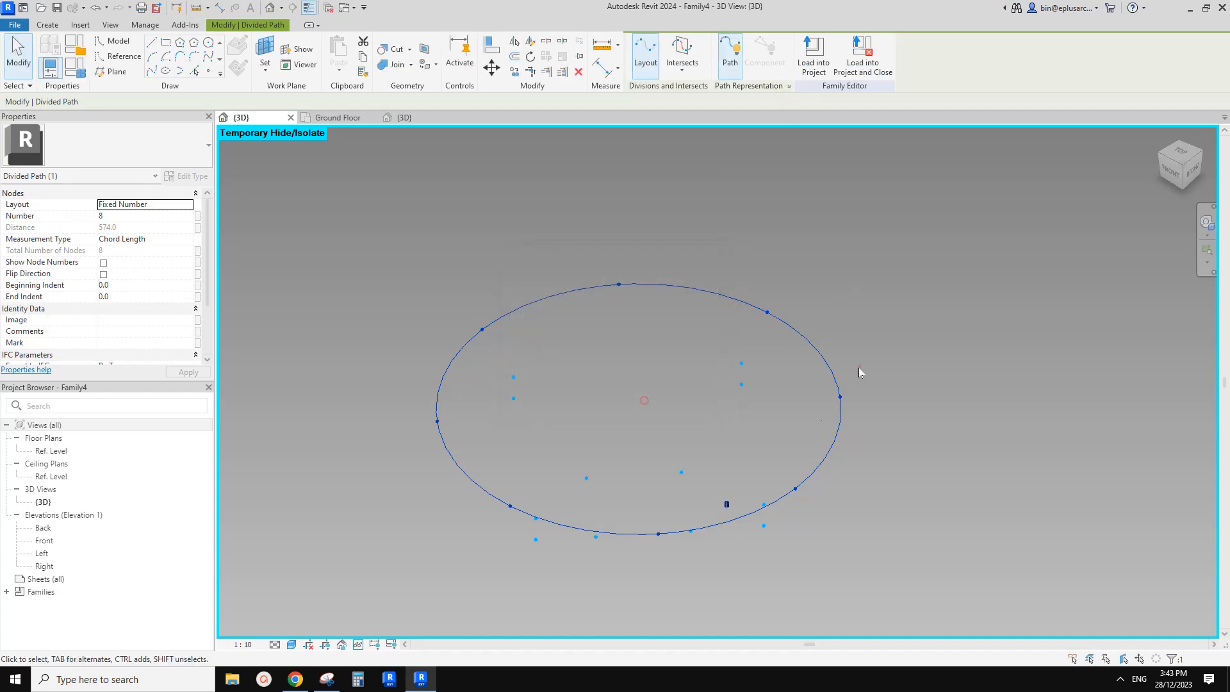
# Turn off node display in the path representation of the two middle divided circles, d2
pyautogui.click(858, 369)
pyautogui.click(767, 380)
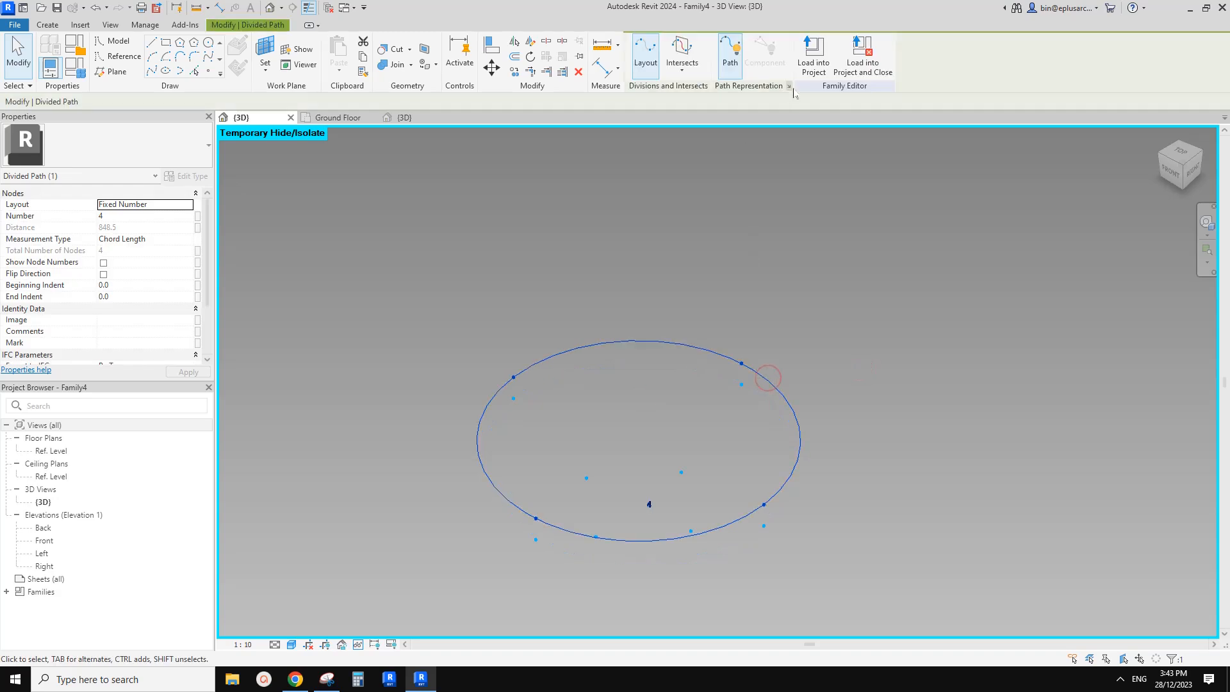
pyautogui.click(788, 87)
pyautogui.click(643, 403)
pyautogui.click(771, 407)
pyautogui.click(788, 86)
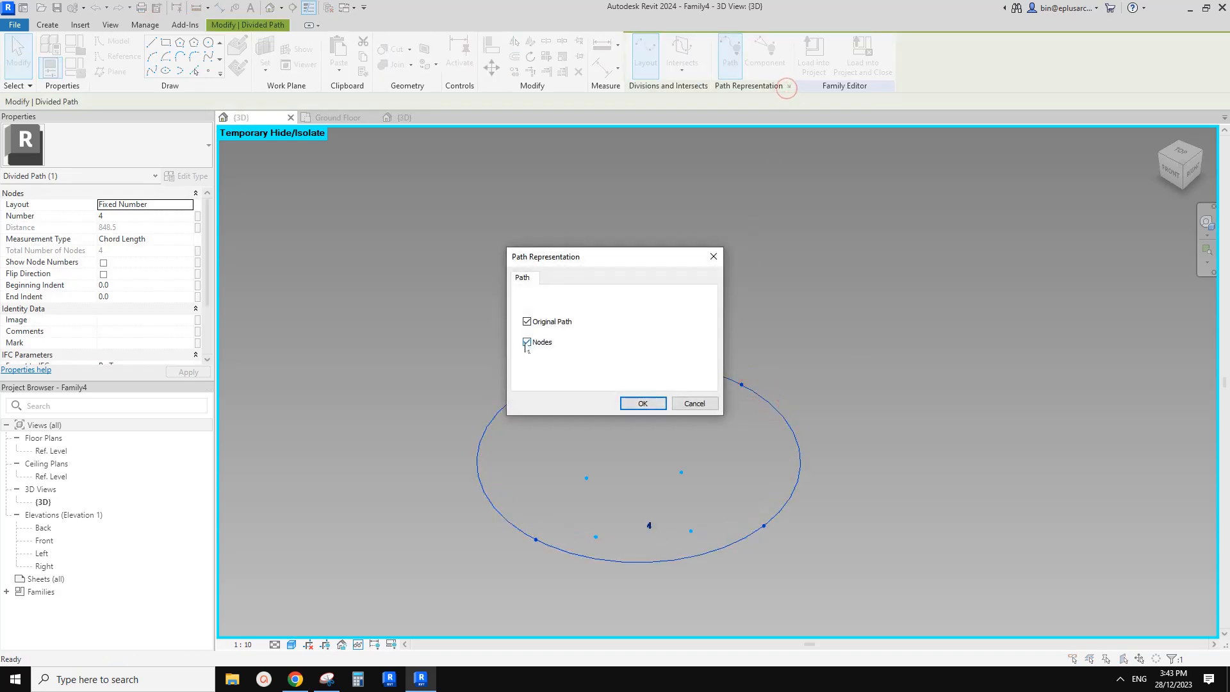
pyautogui.click(643, 403)
# Turn off node display in the path representation of the smallest divided circle, d1
pyautogui.click(690, 475)
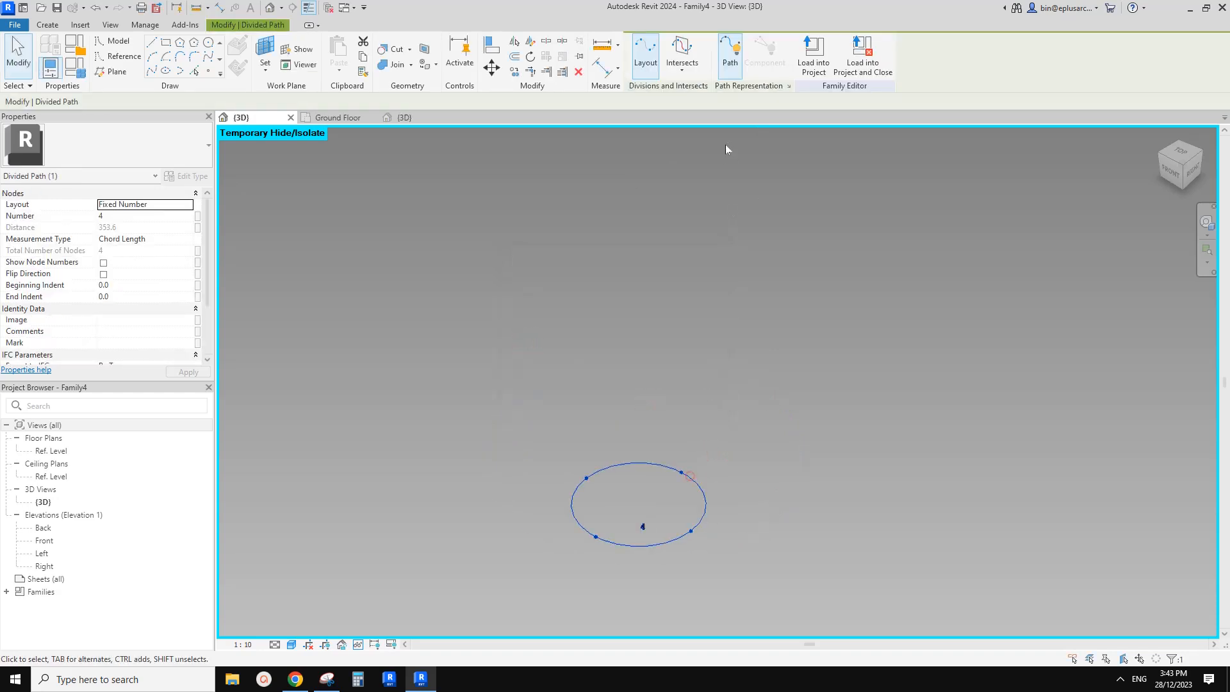
pyautogui.click(788, 87)
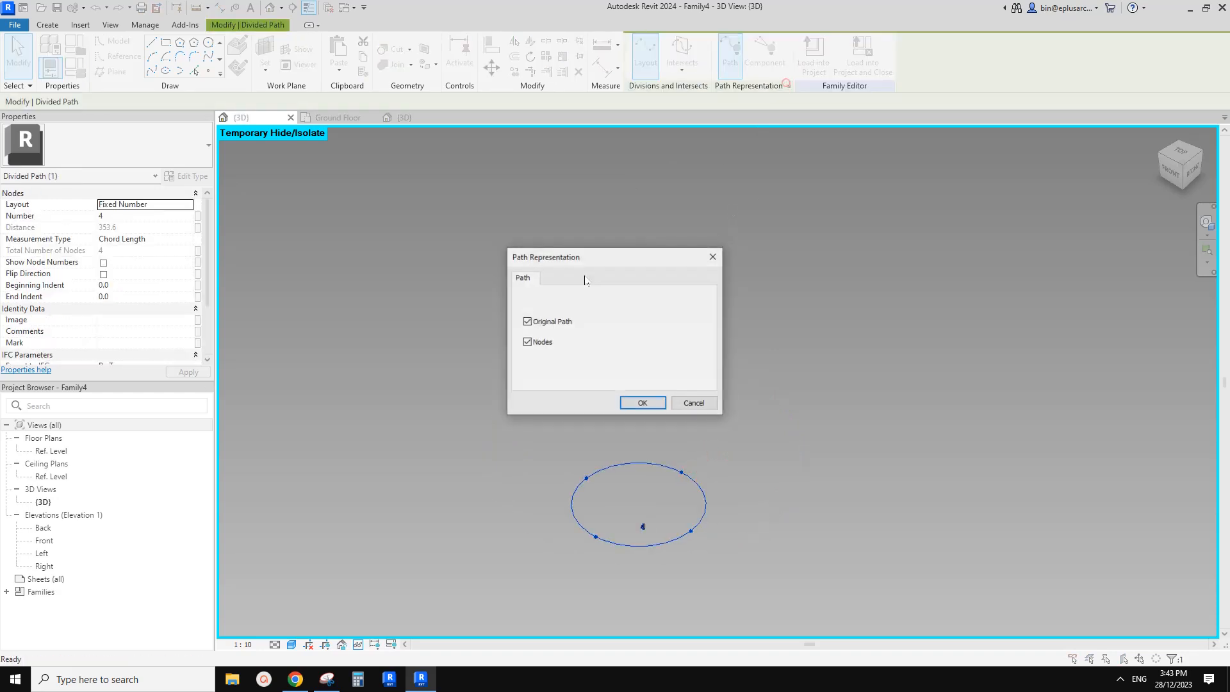
pyautogui.click(643, 403)
pyautogui.click(688, 203)
# Reload the family into the project, overwriting the existing version, and open the project's 3D view
pyautogui.click(659, 68)
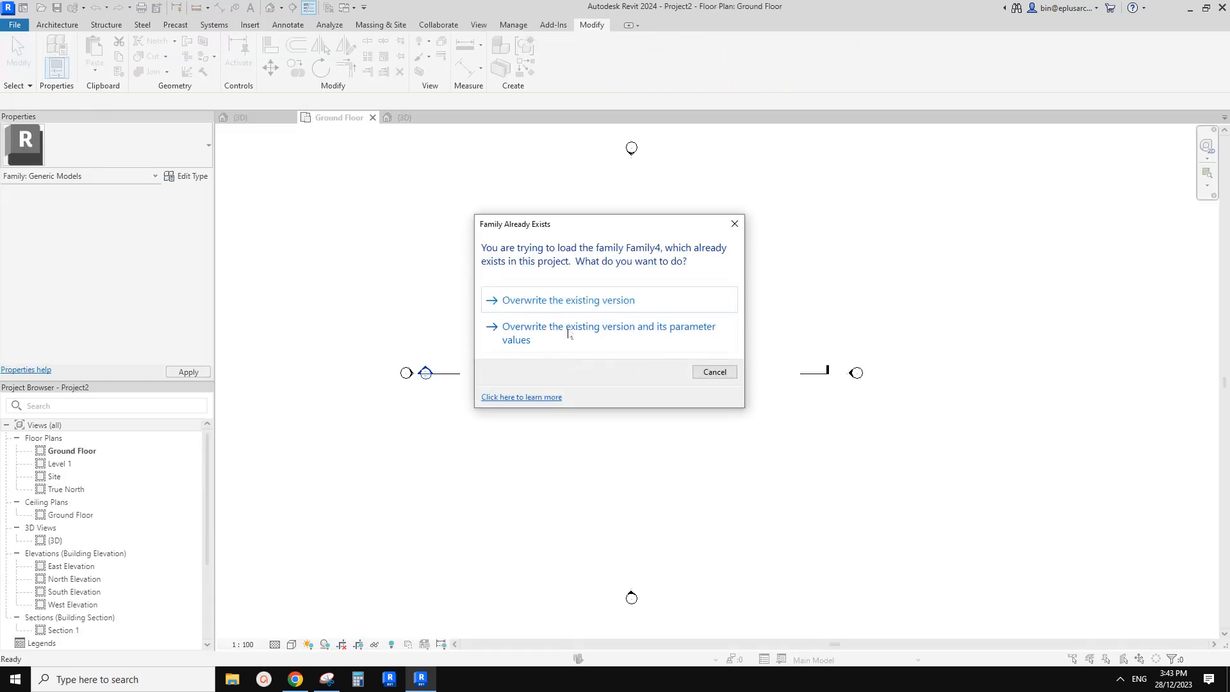
pyautogui.click(577, 298)
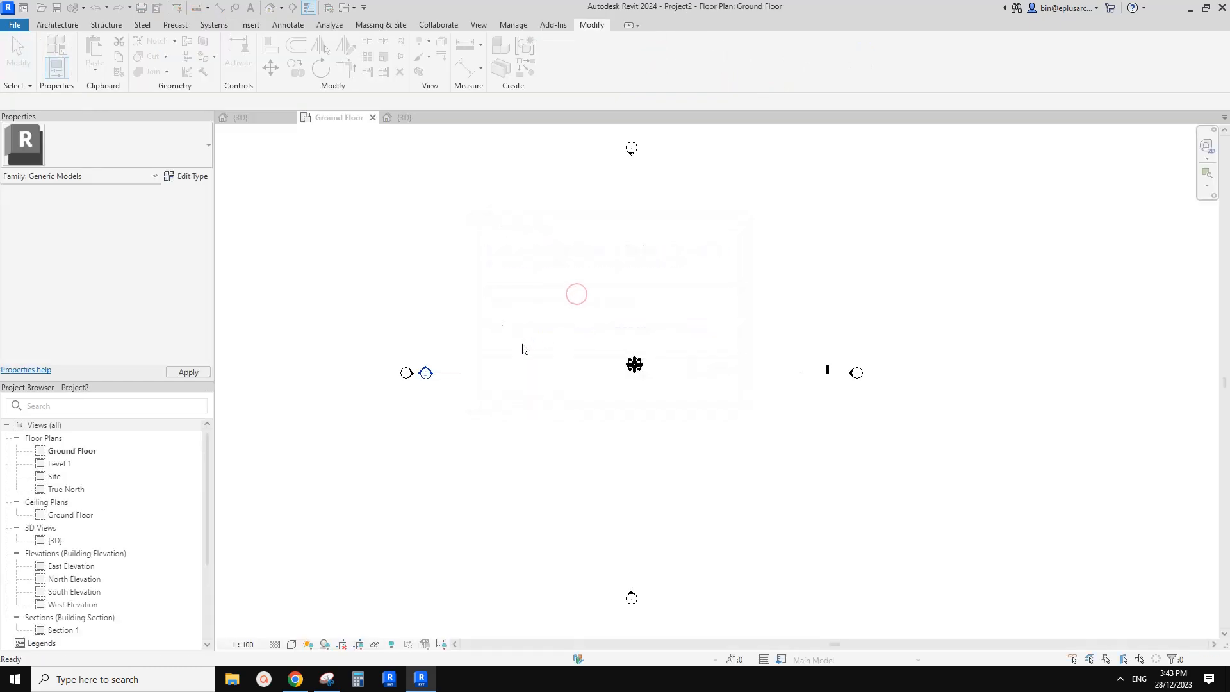
pyautogui.click(269, 8)
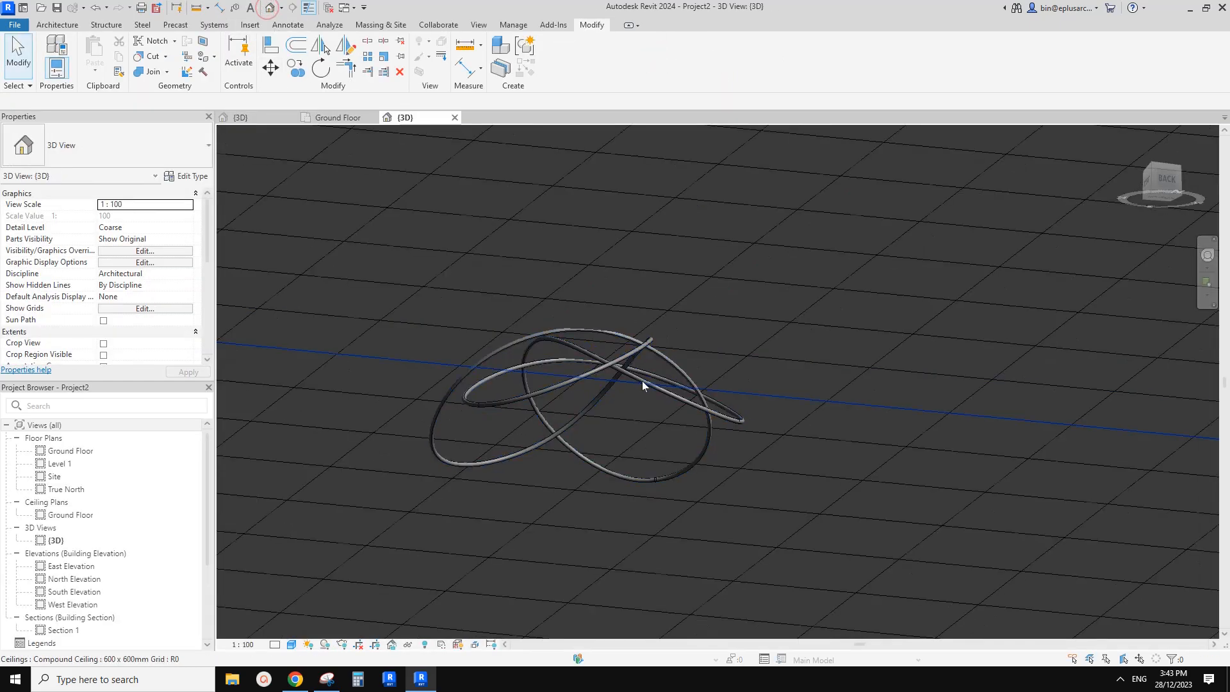
# Examine the updated tube on the ceiling and its type dimension parameters d1 to d3 and h1 to h3
pyautogui.click(617, 360)
pyautogui.keyDown('shift'); pyautogui.moveTo(611, 373); pyautogui.dragTo(697, 303, button='middle'); pyautogui.keyUp('shift')
pyautogui.press('Escape')
pyautogui.scroll(-2, 636, 357)
pyautogui.click(633, 322)
pyautogui.scroll(3, 634, 327)
pyautogui.scroll(-1, 141, 285)
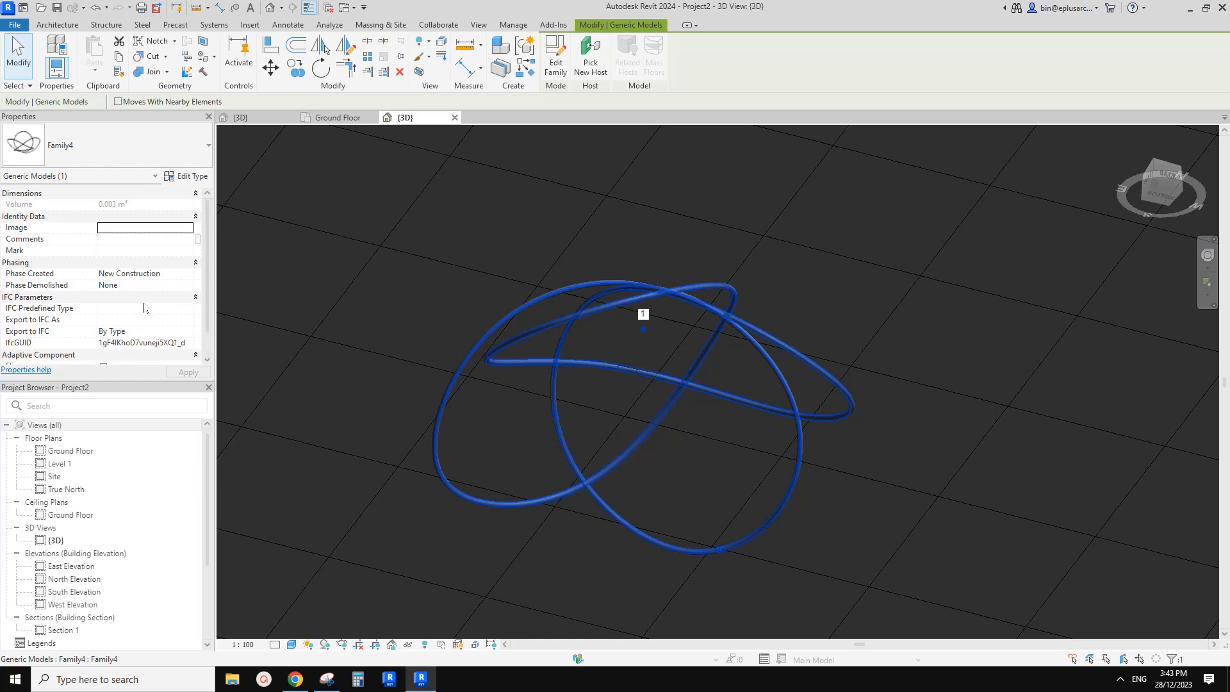
pyautogui.scroll(1, 116, 332)
pyautogui.click(192, 176)
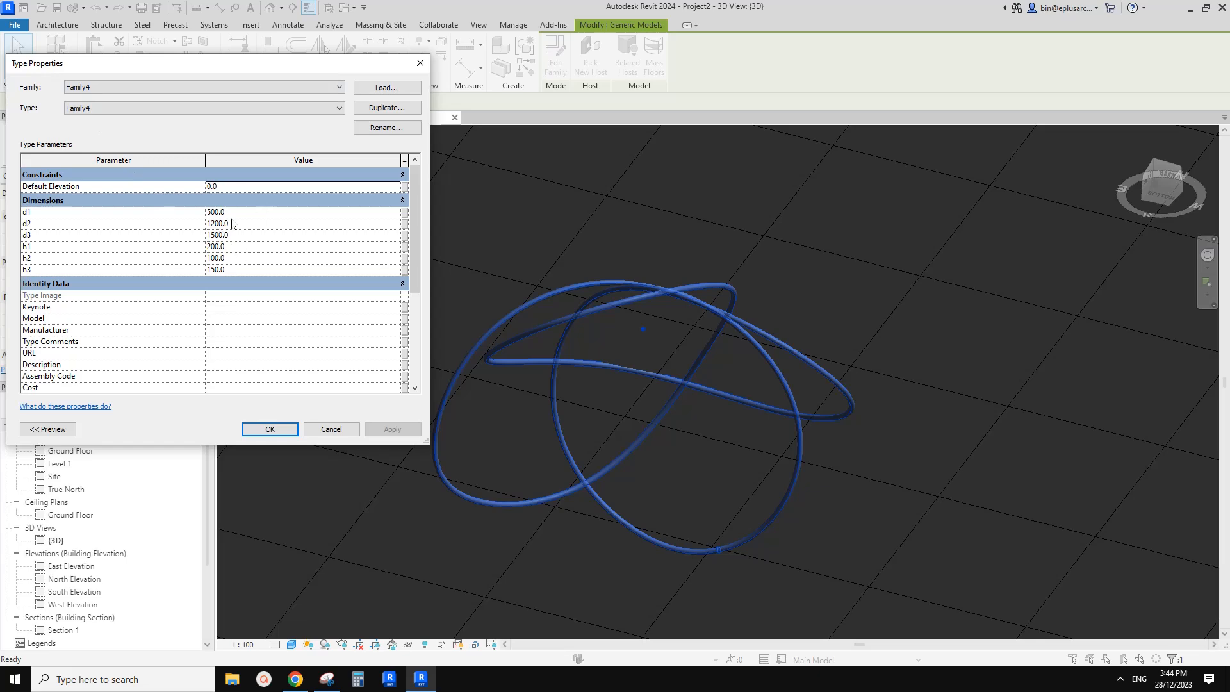
pyautogui.press('Escape')
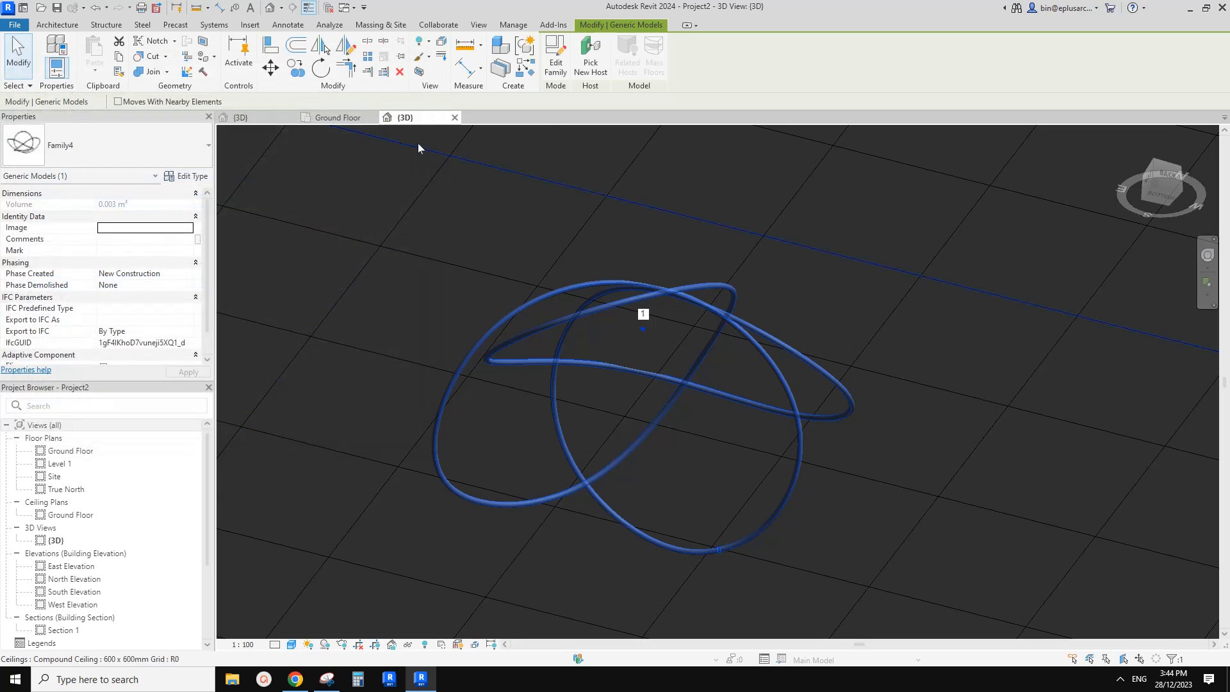
# Return to the tube family's 3D view and reset the temporary isolation to show all its elements
pyautogui.click(300, 119)
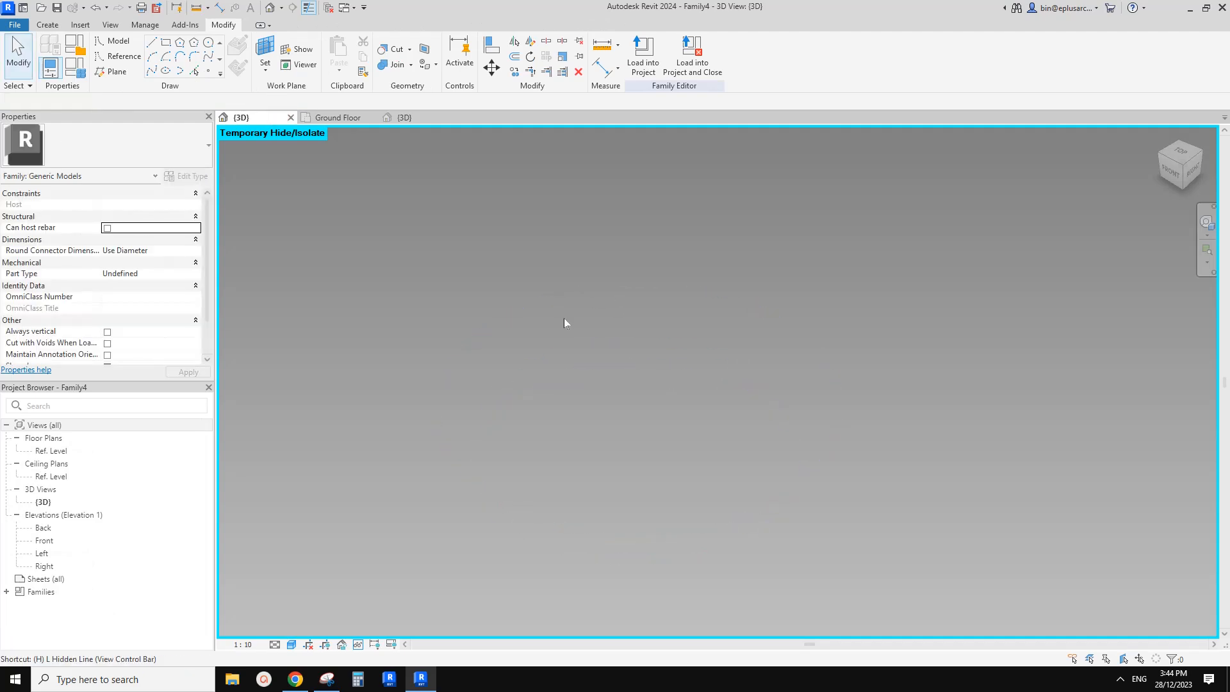
pyautogui.scroll(3, 588, 316)
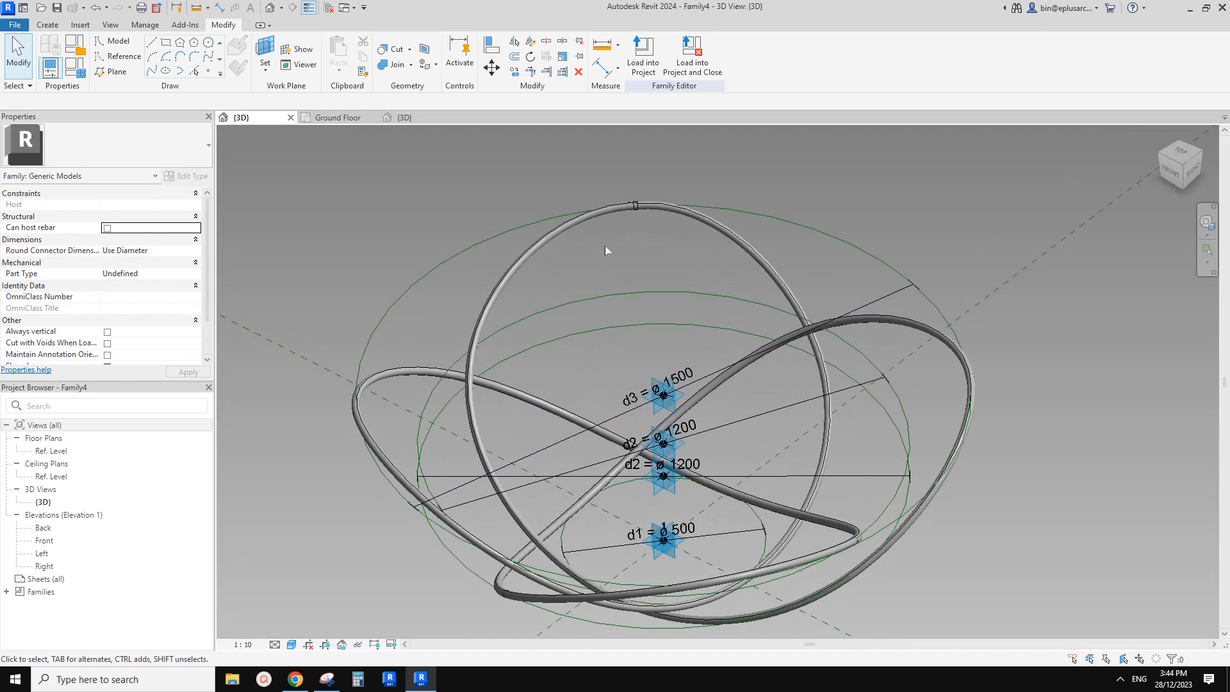
# Switch the family's 3D view to wireframe display around the two profile circles near the top of the tube
pyautogui.scroll(6, 636, 206)
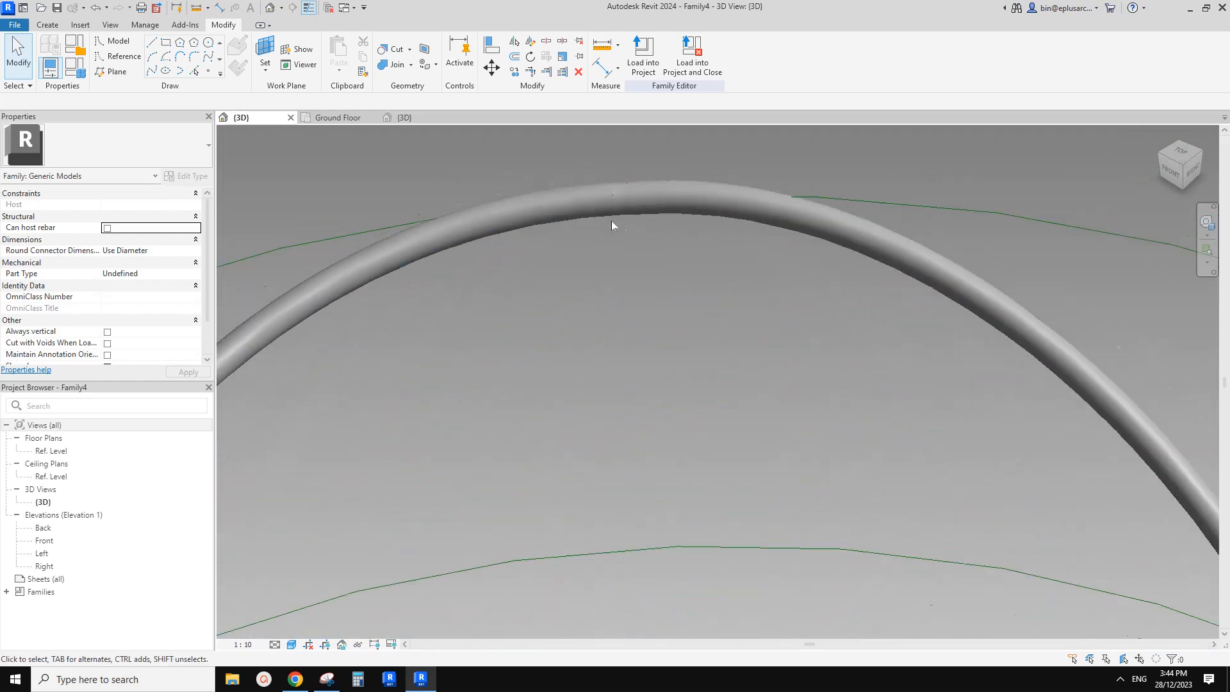
pyautogui.scroll(-4, 612, 220)
pyautogui.click(616, 206)
pyautogui.keyDown('shift'); pyautogui.moveTo(605, 233); pyautogui.dragTo(618, 255, button='middle'); pyautogui.keyUp('shift')
pyautogui.scroll(4, 630, 203)
pyautogui.scroll(3, 632, 201)
pyautogui.press('Escape')
pyautogui.press('w')
pyautogui.press('f')
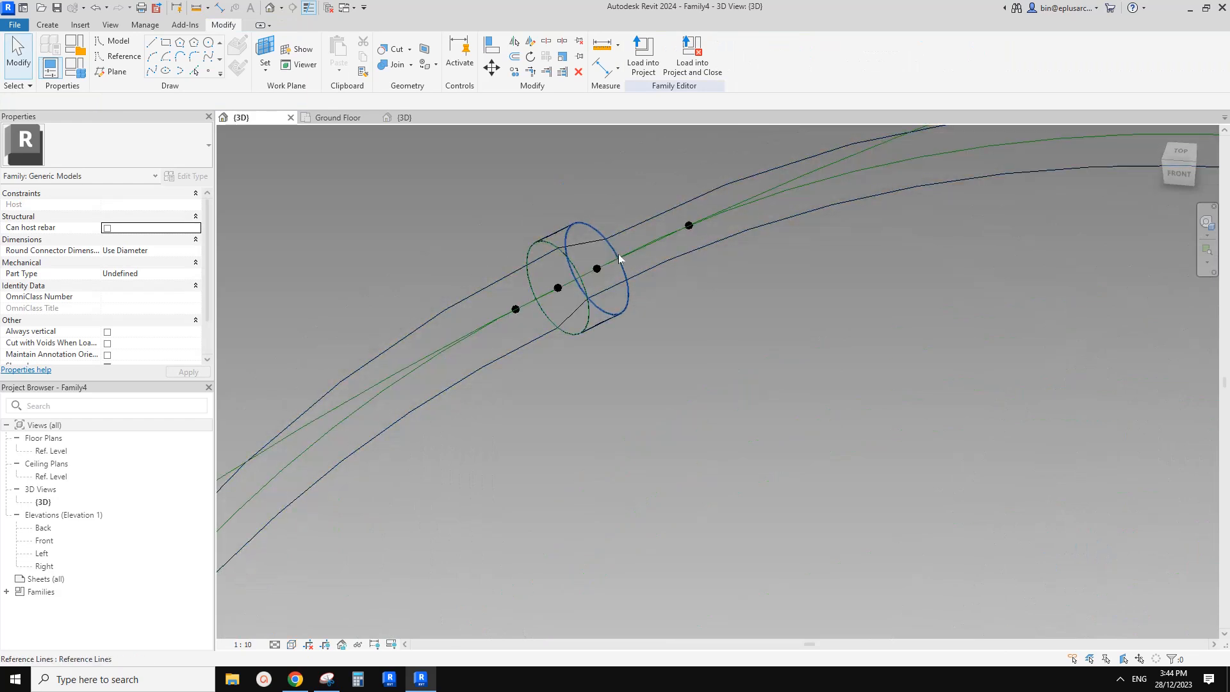
# Make the temporary radius dimensions of both circular profile reference lines permanent
pyautogui.click(615, 250)
pyautogui.click(681, 327)
pyautogui.click(590, 226)
pyautogui.scroll(5, 628, 211)
pyautogui.moveTo(819, 200); pyautogui.dragTo(293, 387, button='middle')
pyautogui.moveTo(888, 147); pyautogui.dragTo(594, 301, button='middle')
pyautogui.scroll(3, 591, 293)
pyautogui.press('Escape')
pyautogui.press('Tab')
pyautogui.press('Tab')
pyautogui.press('Tab')
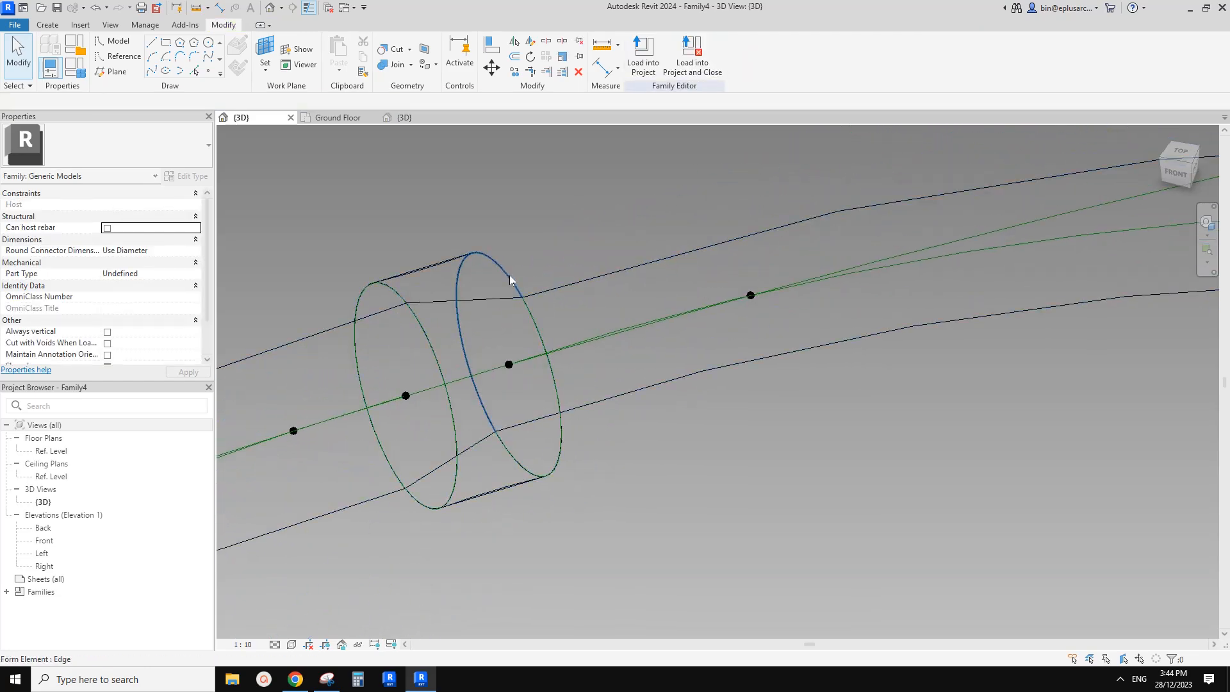
pyautogui.press('Tab')
pyautogui.press('Tab')
pyautogui.press('Tab')
pyautogui.click(564, 422)
pyautogui.moveTo(541, 413); pyautogui.dragTo(521, 366, button='middle')
pyautogui.moveTo(617, 225); pyautogui.dragTo(612, 234, button='middle')
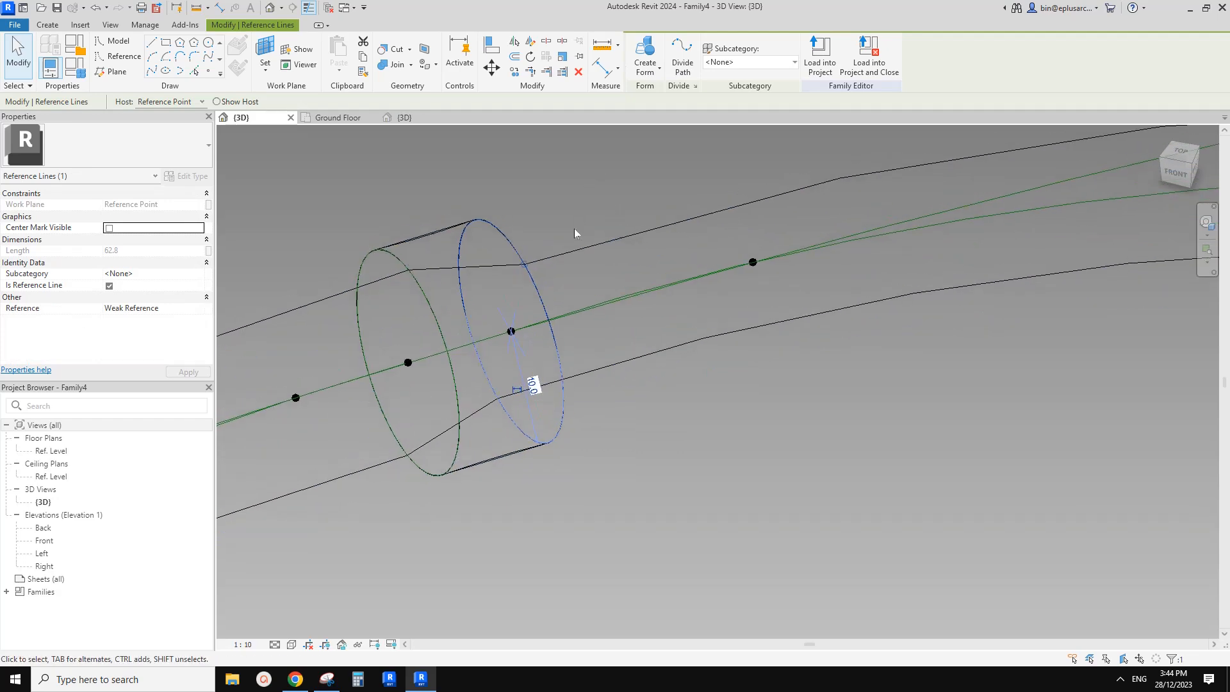
pyautogui.moveTo(557, 264); pyautogui.dragTo(589, 218, button='middle')
pyautogui.scroll(-3, 576, 362)
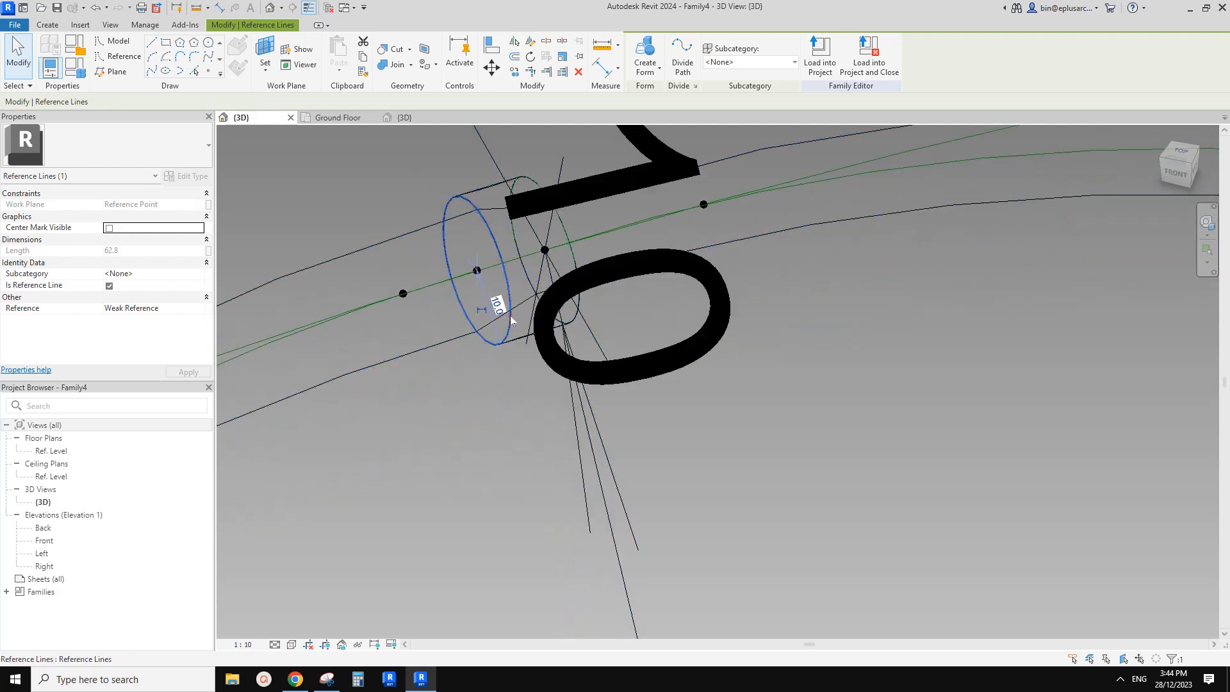
pyautogui.scroll(-3, 485, 306)
pyautogui.press('Escape')
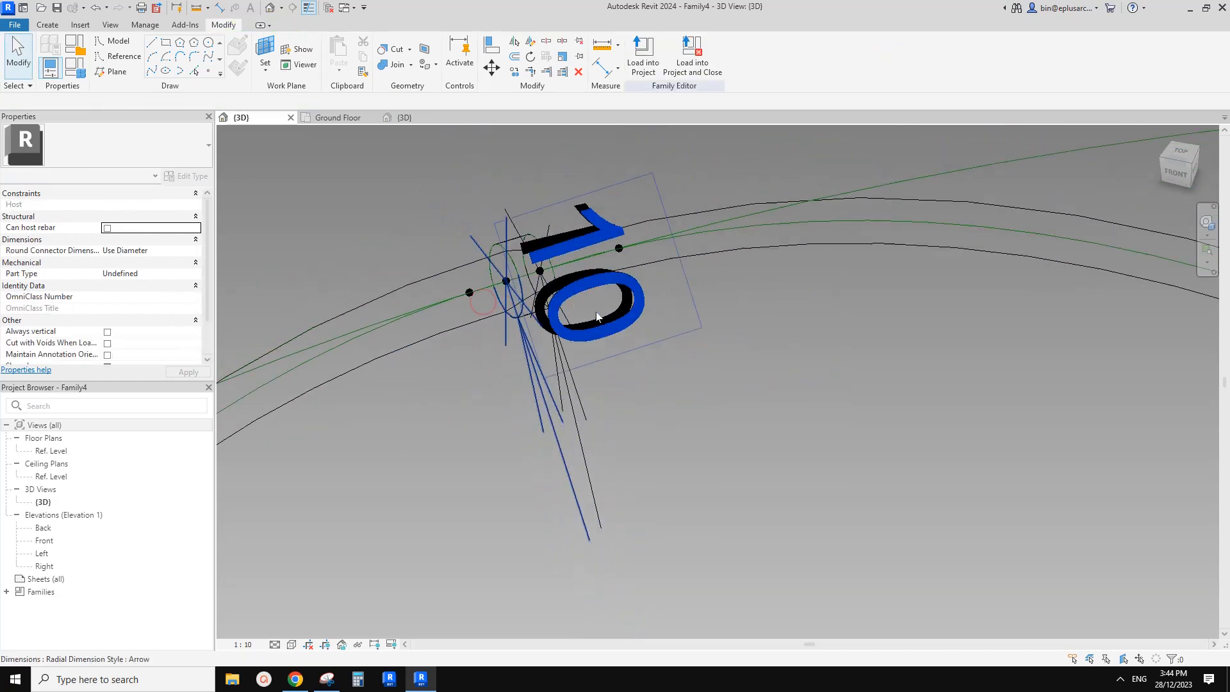
# Label both profile radius dimensions with a new family type parameter named r
pyautogui.click(565, 282)
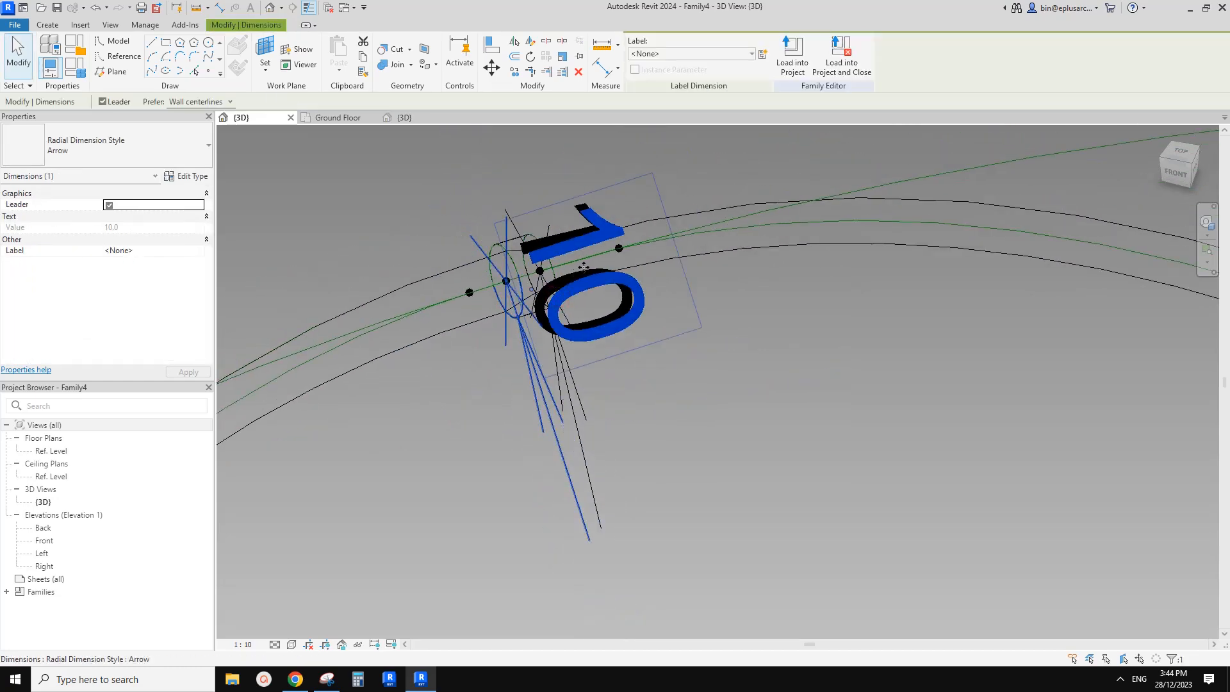
pyautogui.scroll(4, 588, 265)
pyautogui.click(744, 322)
pyautogui.click(732, 406)
pyautogui.click(643, 356)
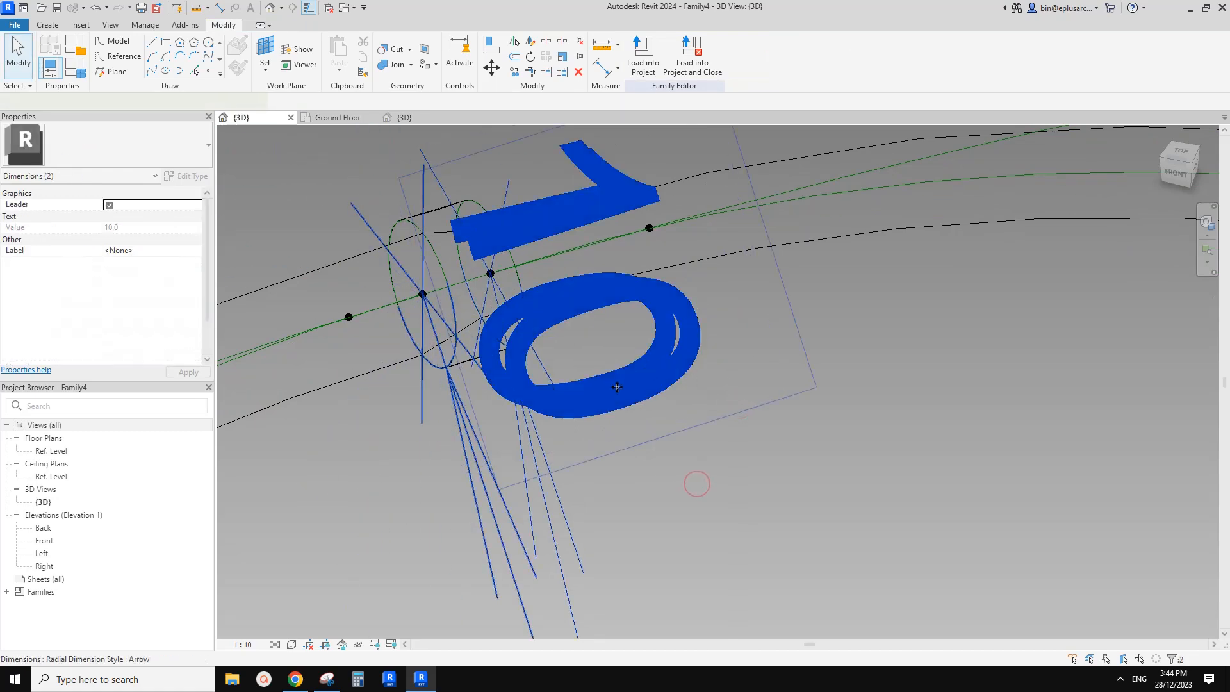
pyautogui.scroll(-2, 563, 408)
pyautogui.click(762, 56)
pyautogui.write('r')
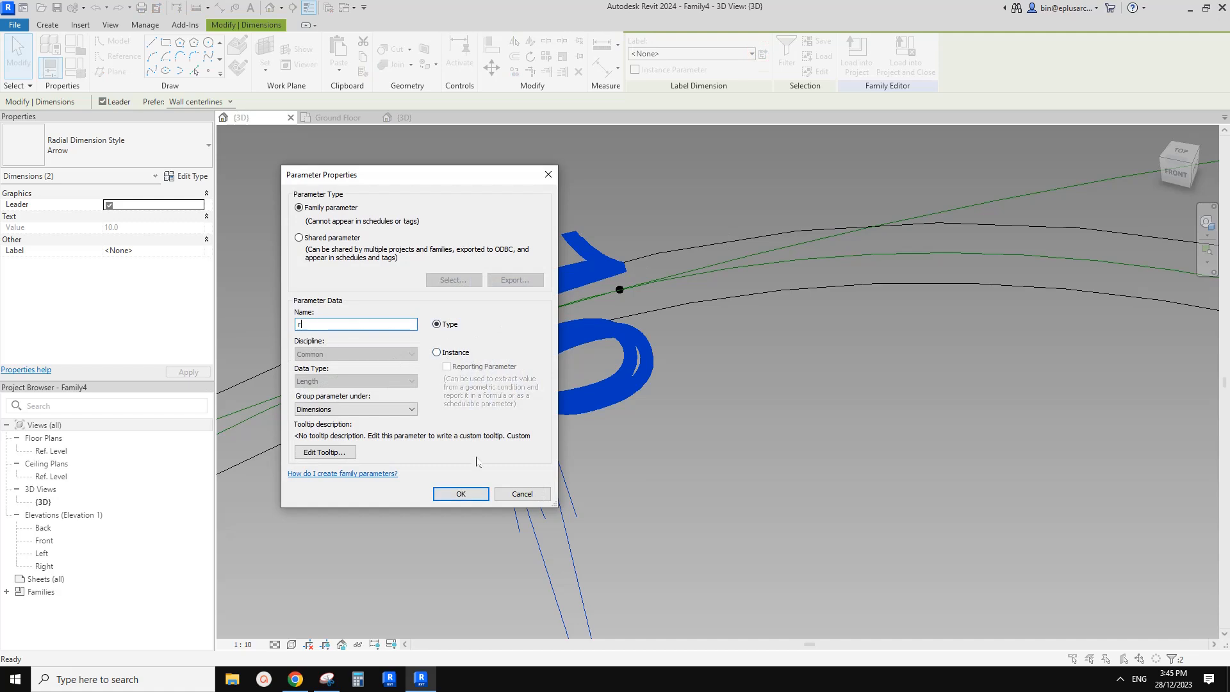
pyautogui.click(460, 493)
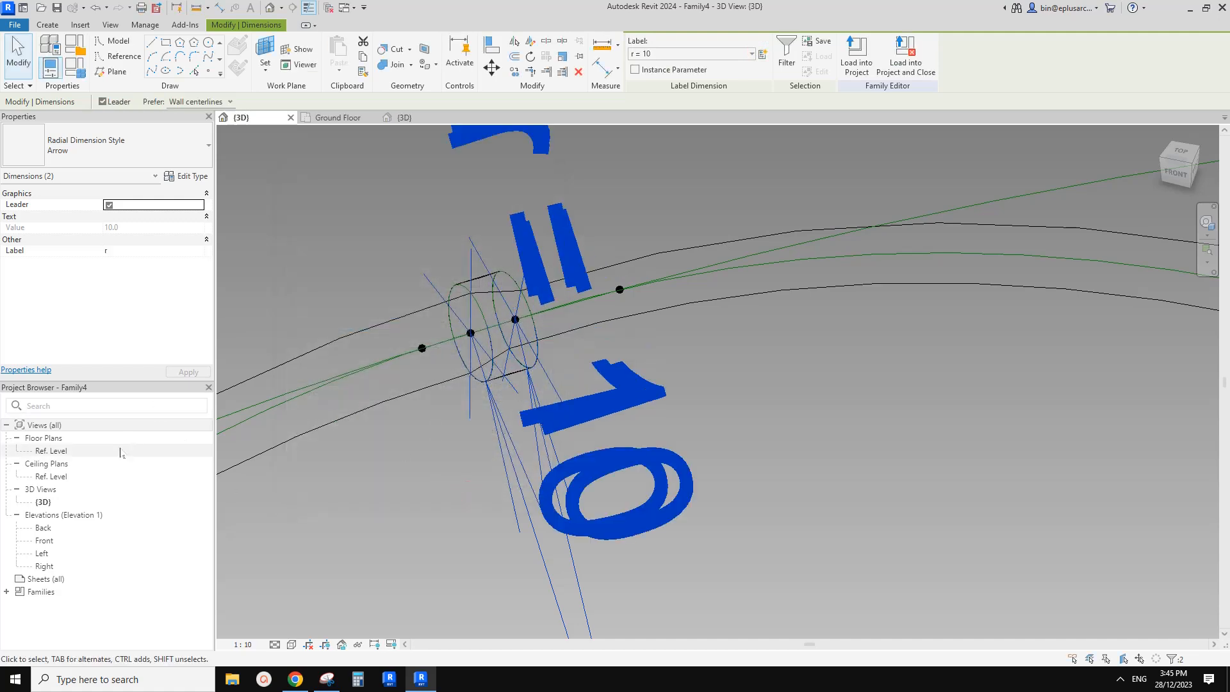
# Return the 3D view to shaded display and select the tube form
pyautogui.scroll(-2, 418, 351)
pyautogui.scroll(-1, 417, 351)
pyautogui.press('Escape')
pyautogui.moveTo(416, 352)
pyautogui.keyDown('shift'); pyautogui.mouseDown(button='middle')
pyautogui.moveTo(486, 336)
pyautogui.moveTo(447, 351)
pyautogui.moveTo(390, 334)
pyautogui.mouseUp(button='middle'); pyautogui.keyUp('shift')
pyautogui.press('d')
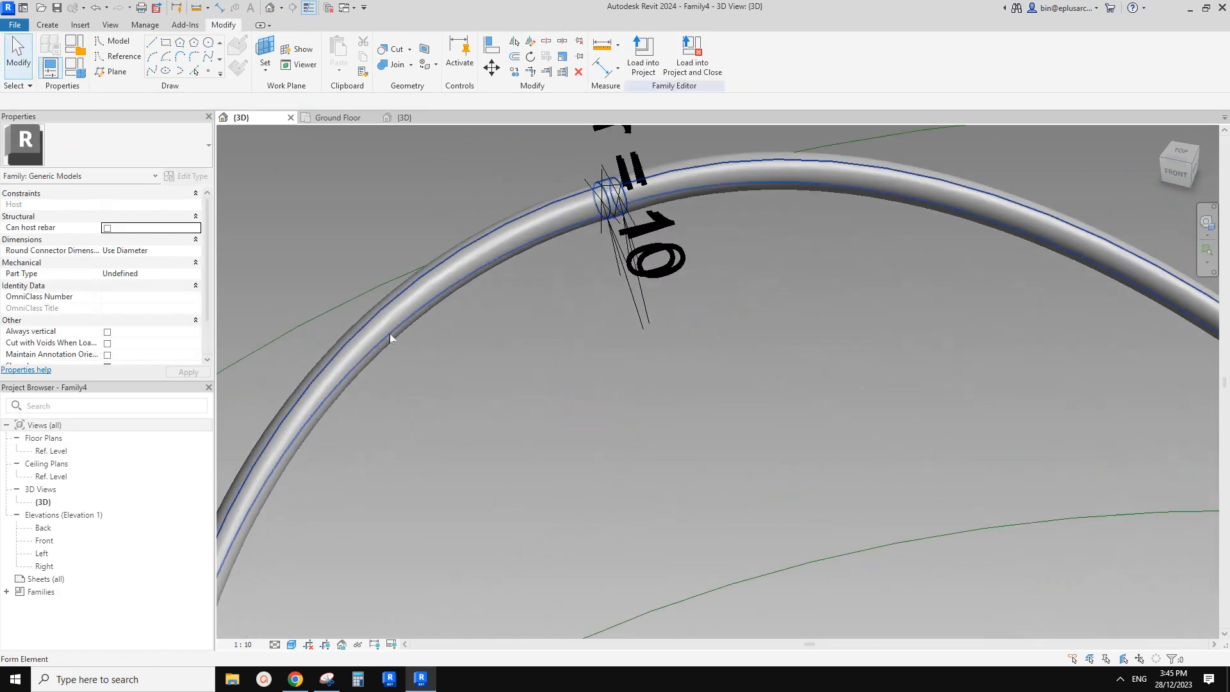
pyautogui.click(389, 333)
pyautogui.scroll(-6, 391, 368)
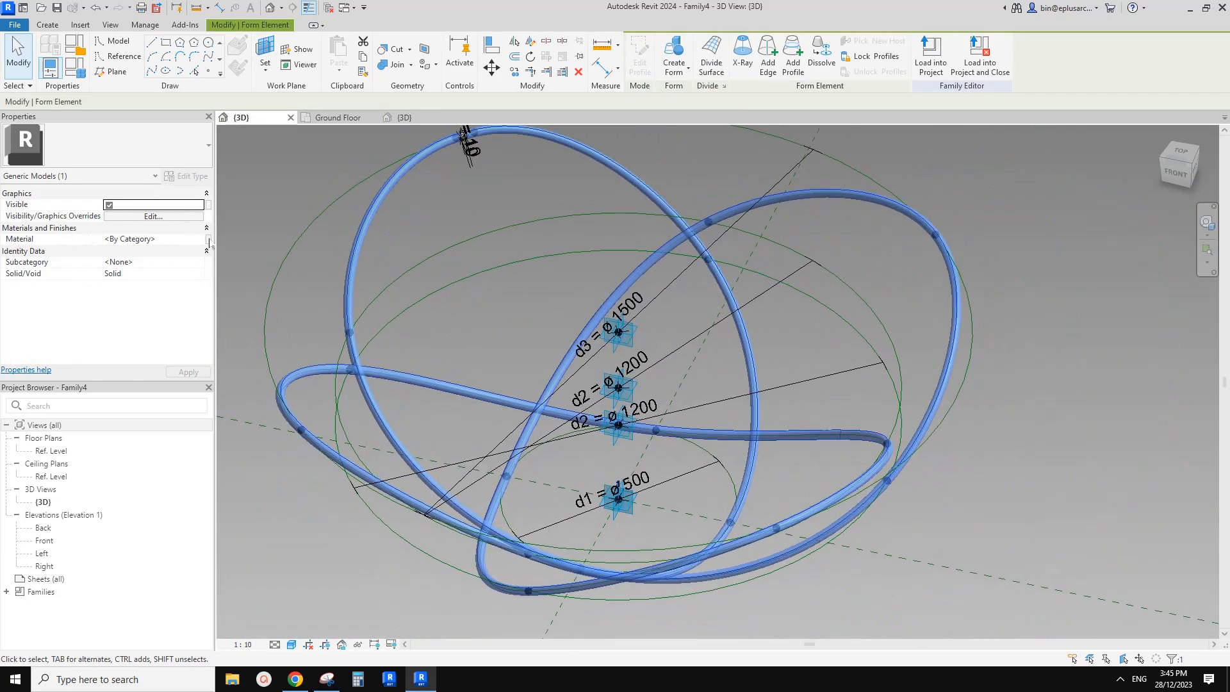
pyautogui.scroll(3, 312, 299)
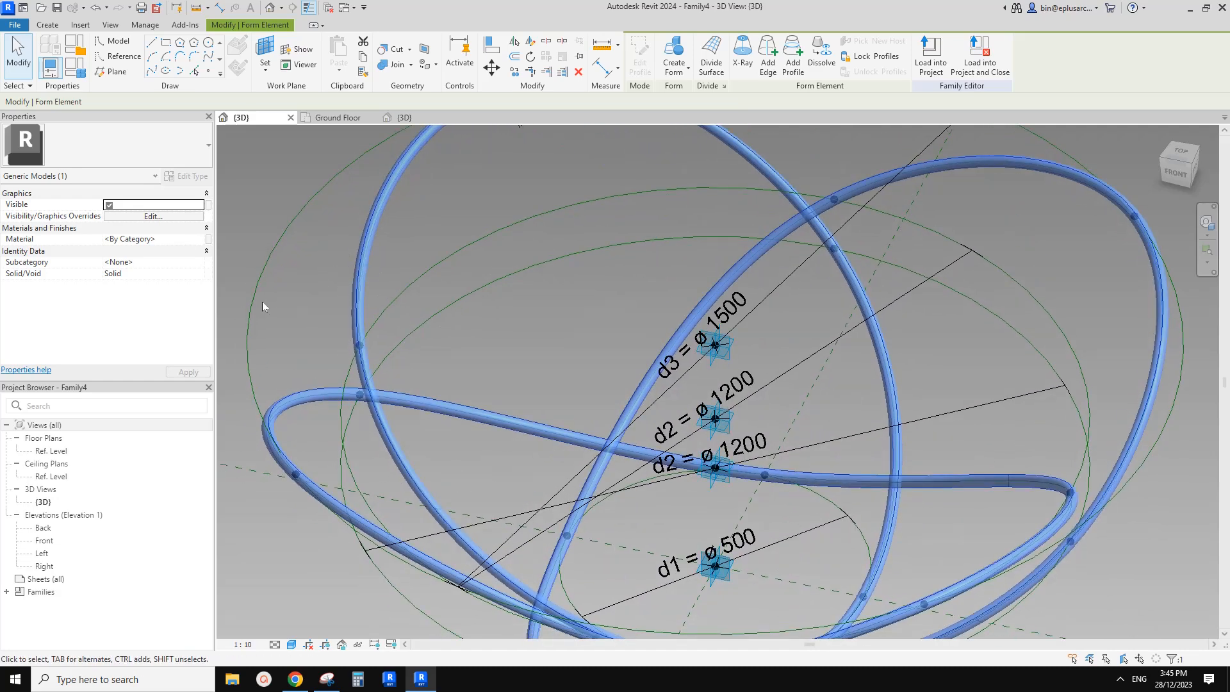
# Switch to Chrome to check the ribbon light fixture picture in the Google document, and return to the tube family in Revit
pyautogui.click(295, 678)
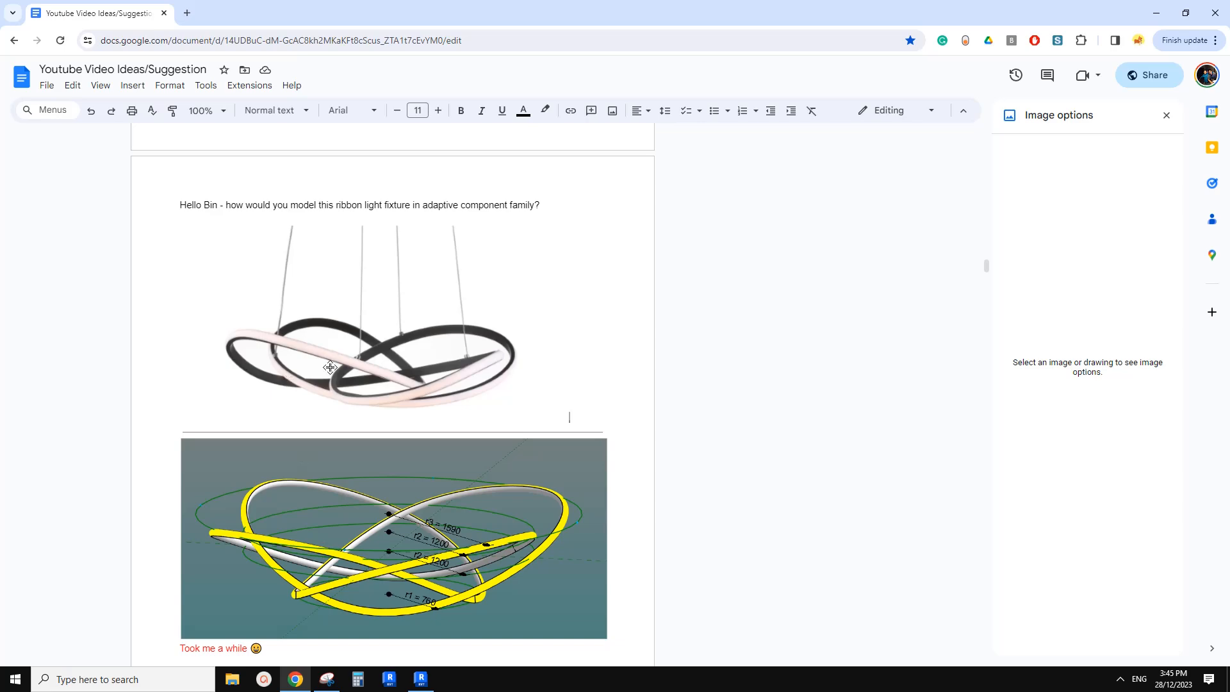
pyautogui.click(420, 682)
pyautogui.scroll(-1, 478, 376)
pyautogui.moveTo(479, 376); pyautogui.dragTo(474, 321, button='middle')
pyautogui.click(474, 321)
pyautogui.scroll(2, 410, 358)
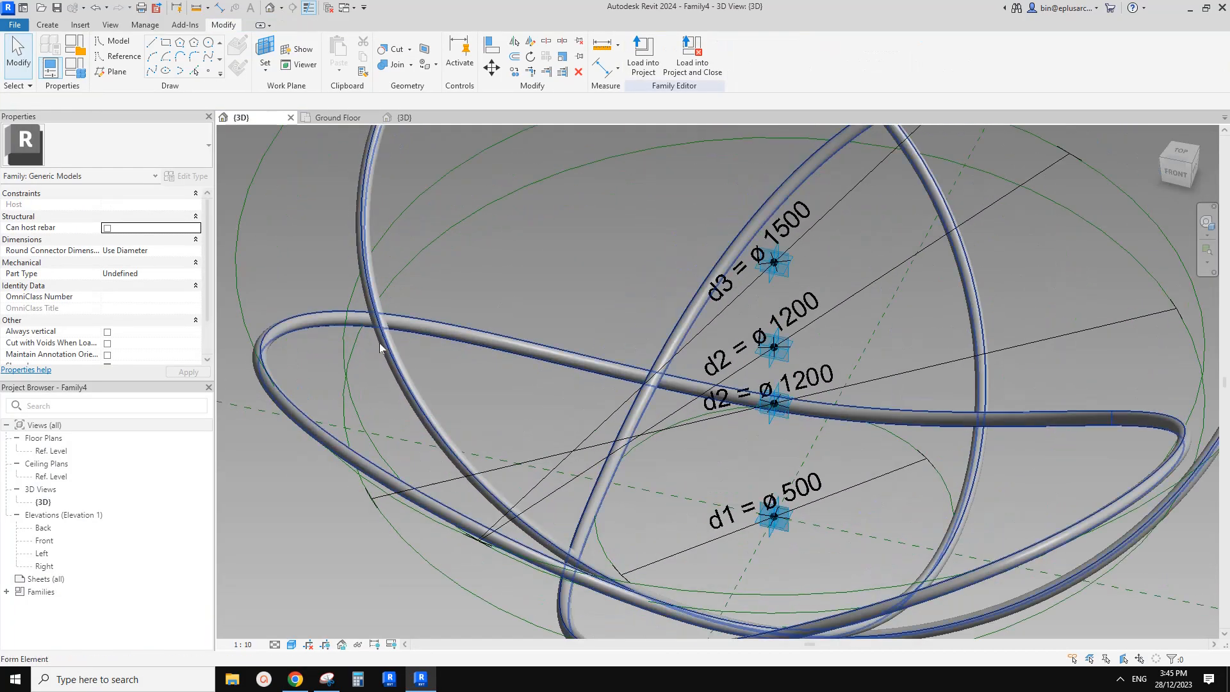
pyautogui.click(387, 352)
pyautogui.press('Escape')
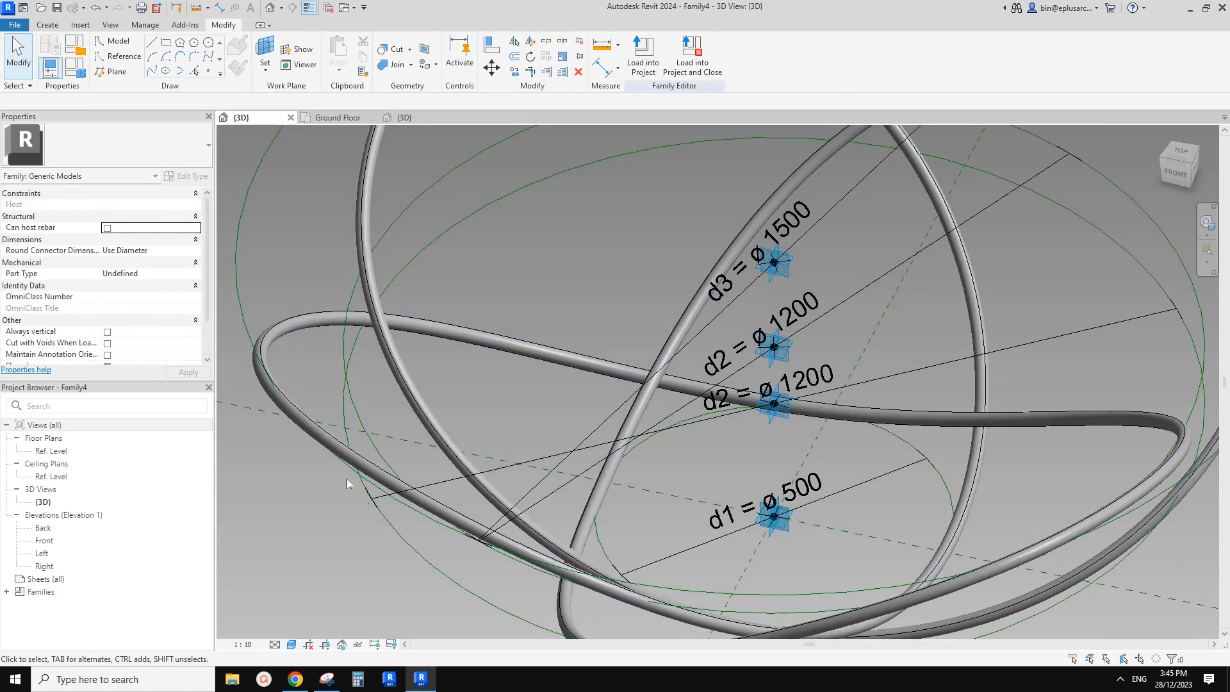
# Assign the Default material to the tube form
pyautogui.moveTo(503, 467); pyautogui.dragTo(410, 324, button='middle')
pyautogui.scroll(1, 410, 324)
pyautogui.moveTo(514, 397); pyautogui.dragTo(679, 430, button='middle')
pyautogui.scroll(3, 319, 289)
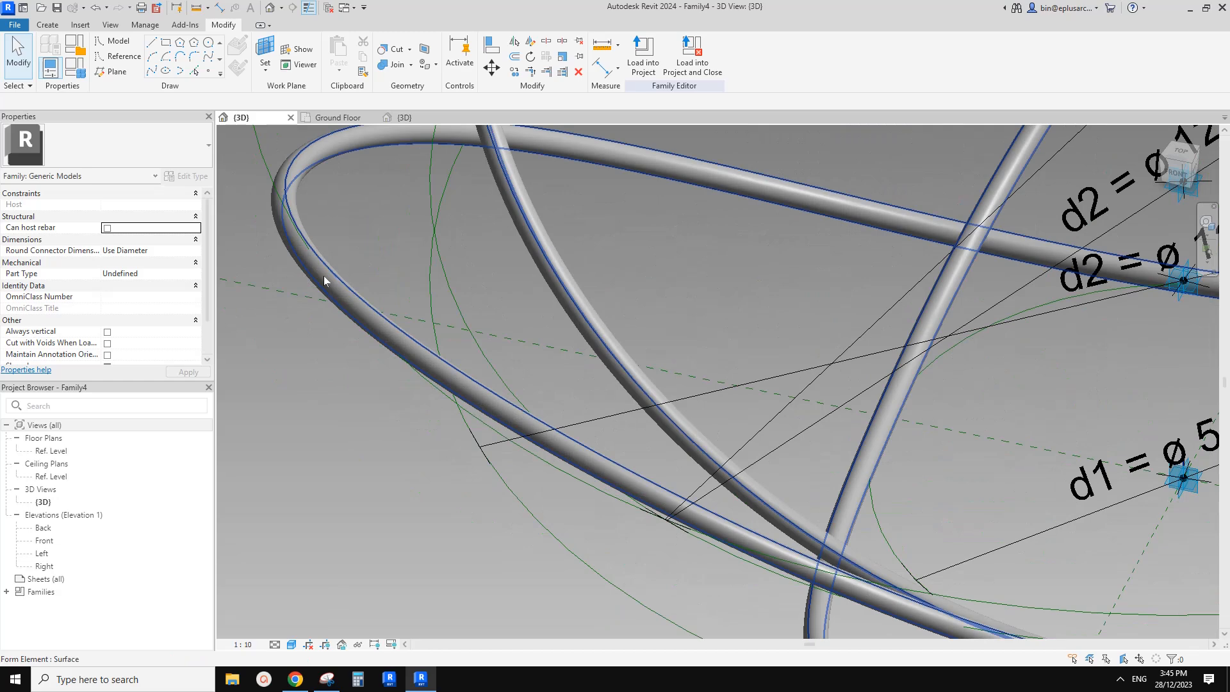
pyautogui.click(324, 275)
pyautogui.moveTo(324, 357); pyautogui.dragTo(334, 451, button='middle')
pyautogui.click(279, 430)
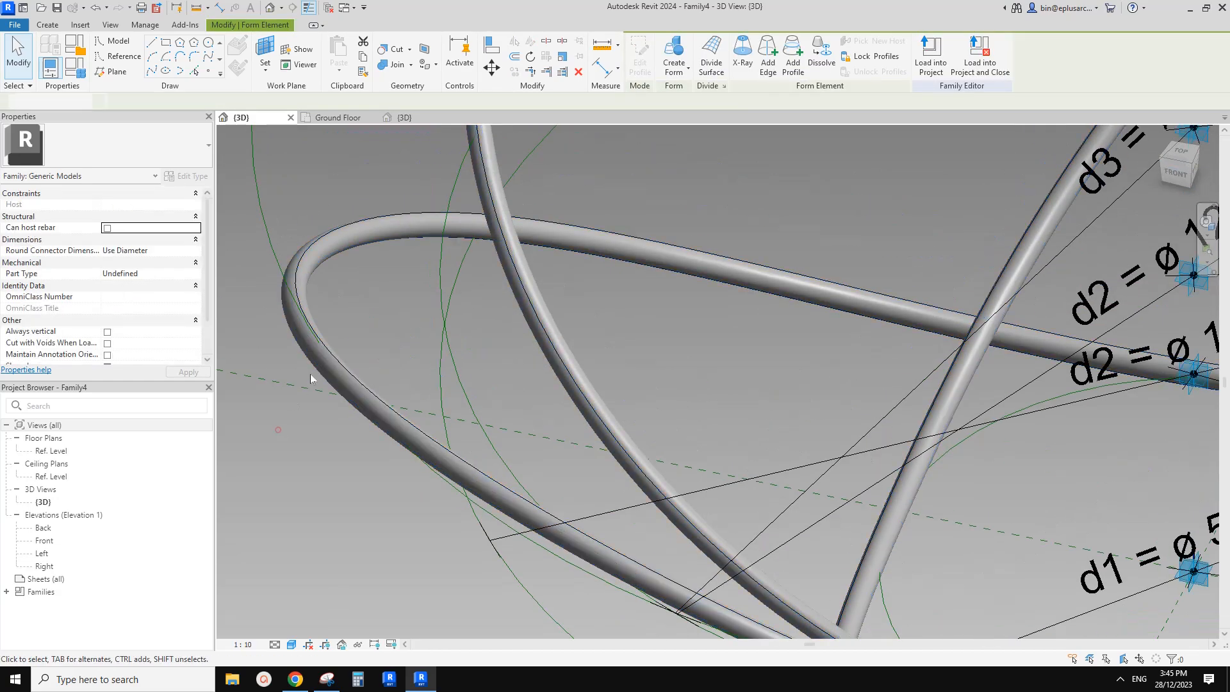
pyautogui.click(313, 355)
pyautogui.click(310, 410)
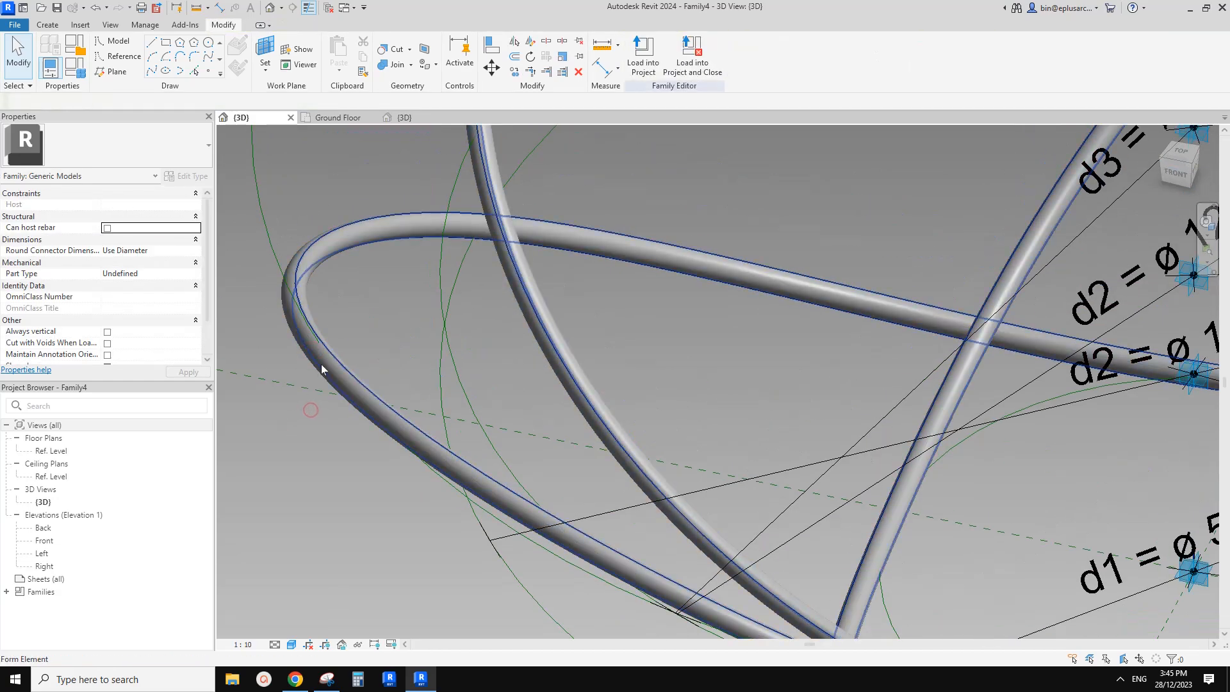
pyautogui.click(321, 364)
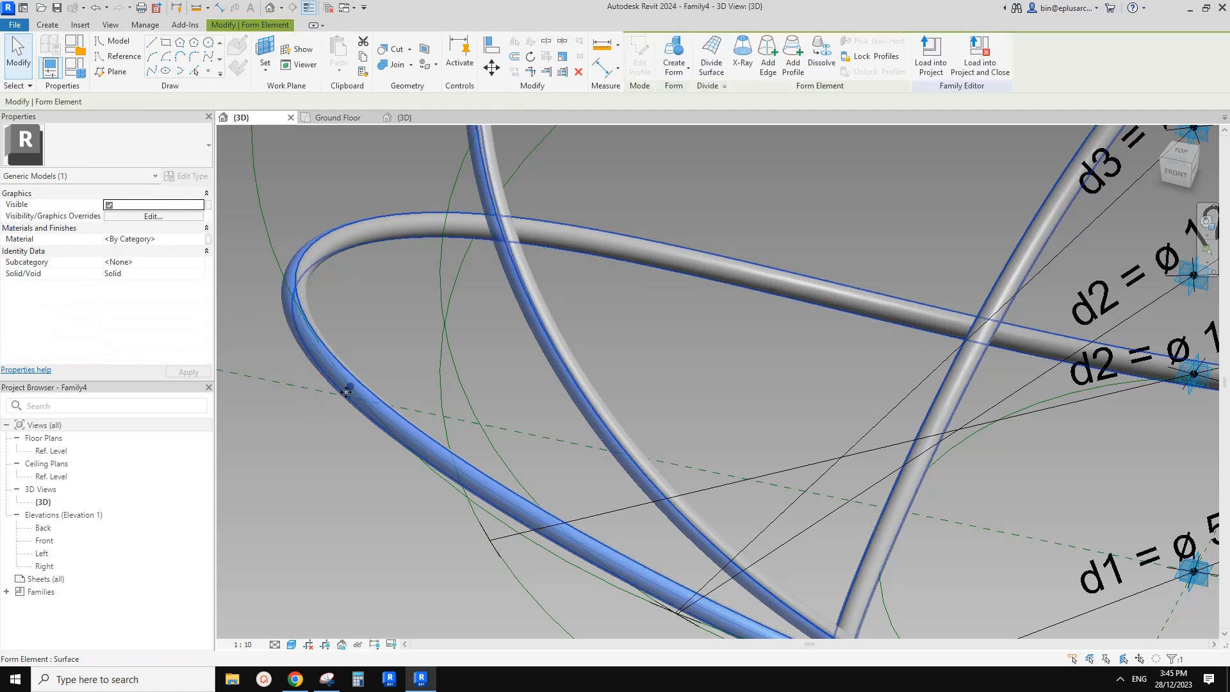
pyautogui.moveTo(307, 339); pyautogui.dragTo(312, 350, button='middle')
pyautogui.click(193, 238)
pyautogui.click(200, 239)
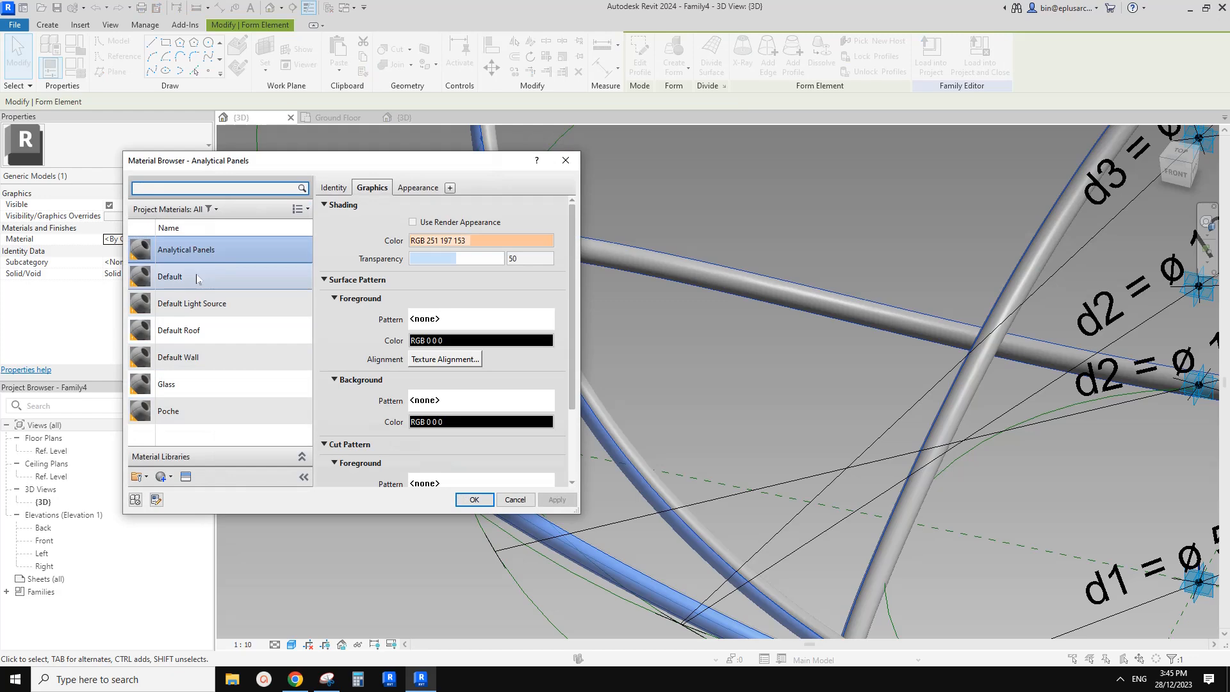
pyautogui.click(168, 280)
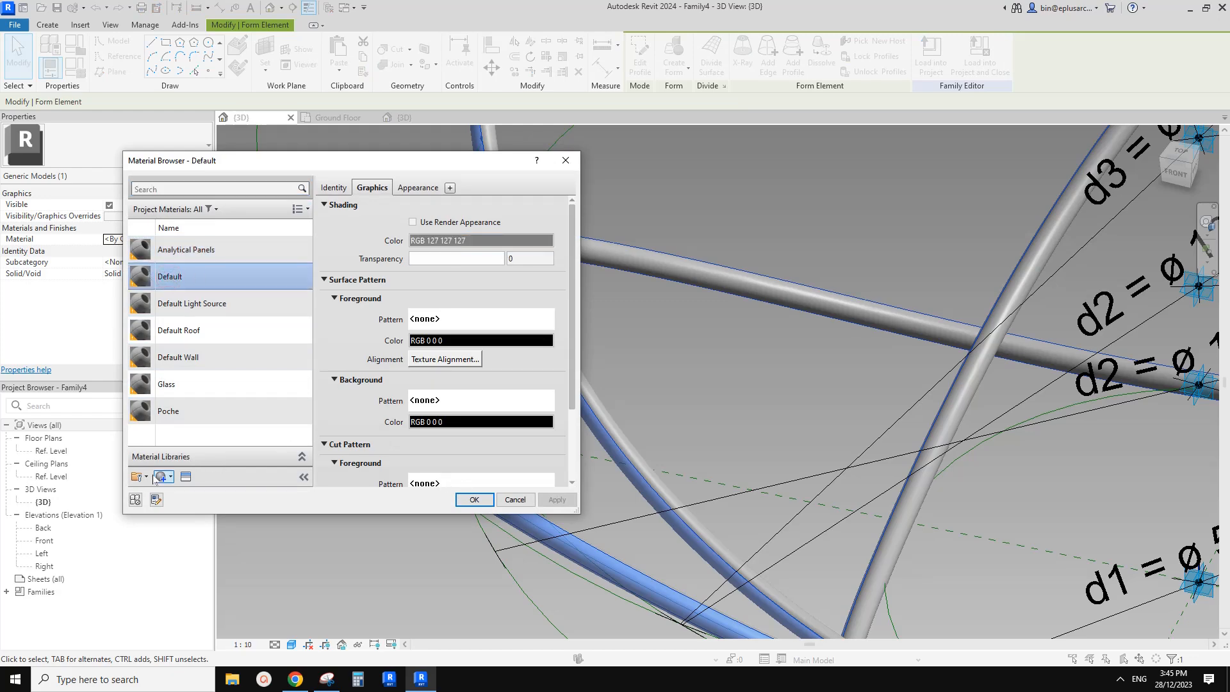
pyautogui.click(472, 500)
pyautogui.click(316, 467)
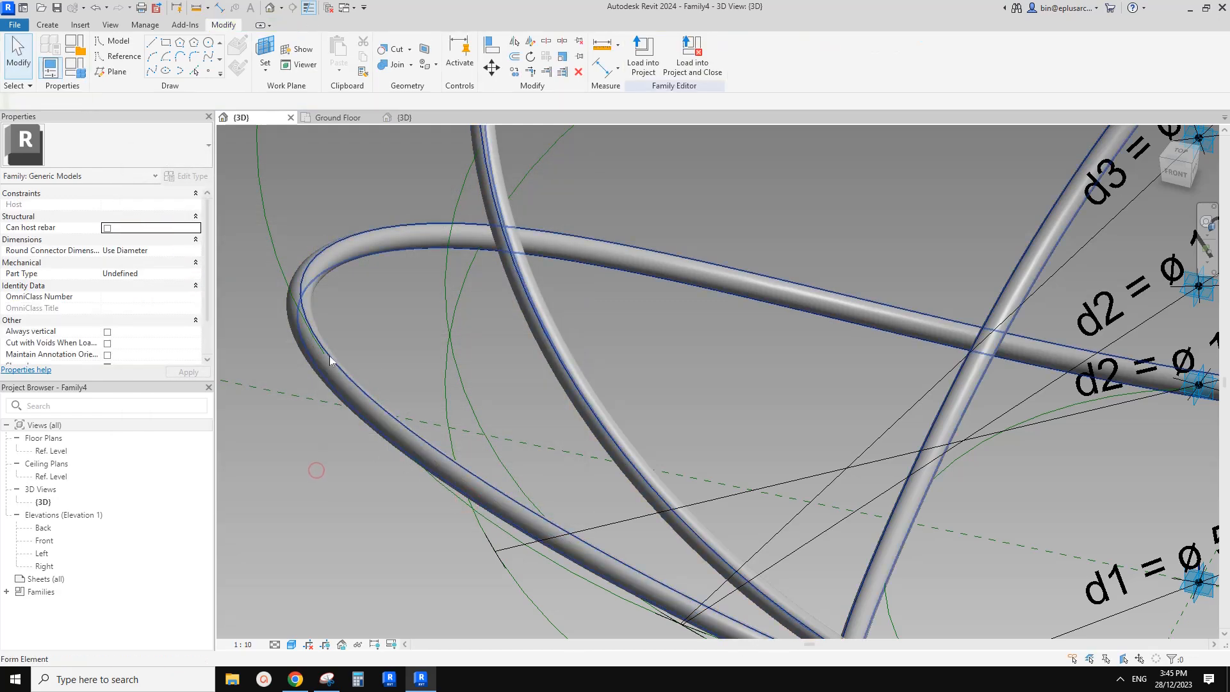
# Set the shading colour of the Default material to red
pyautogui.moveTo(371, 369); pyautogui.dragTo(367, 386, button='middle')
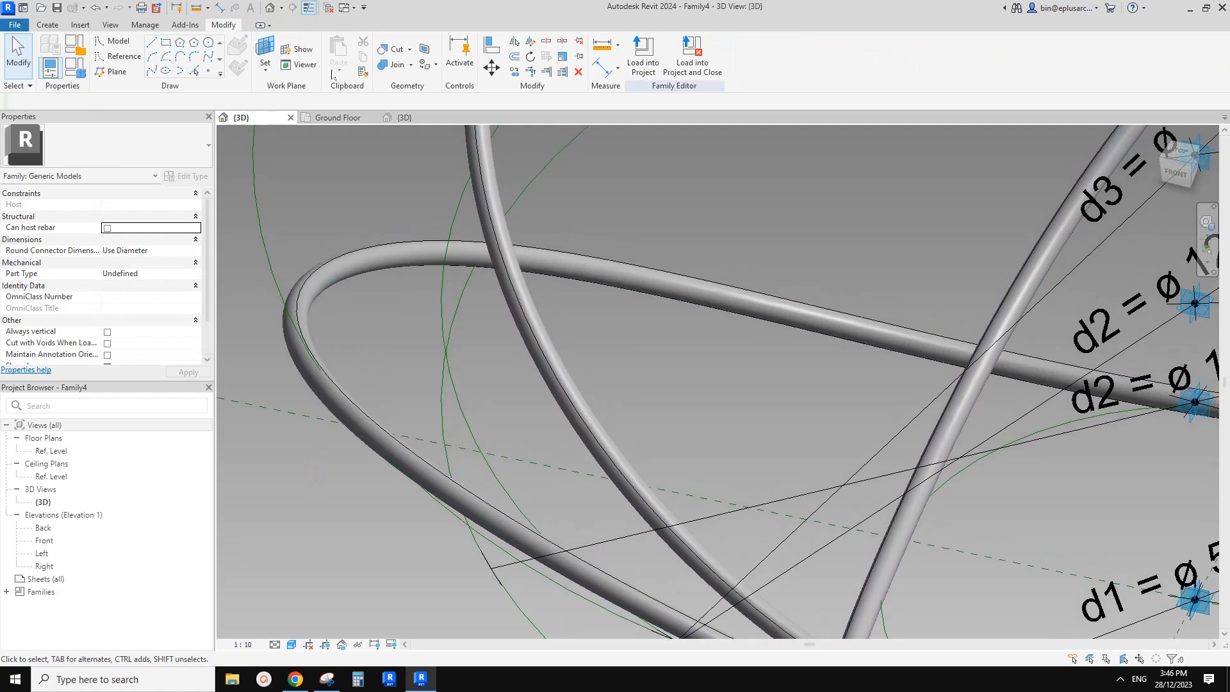
pyautogui.click(146, 25)
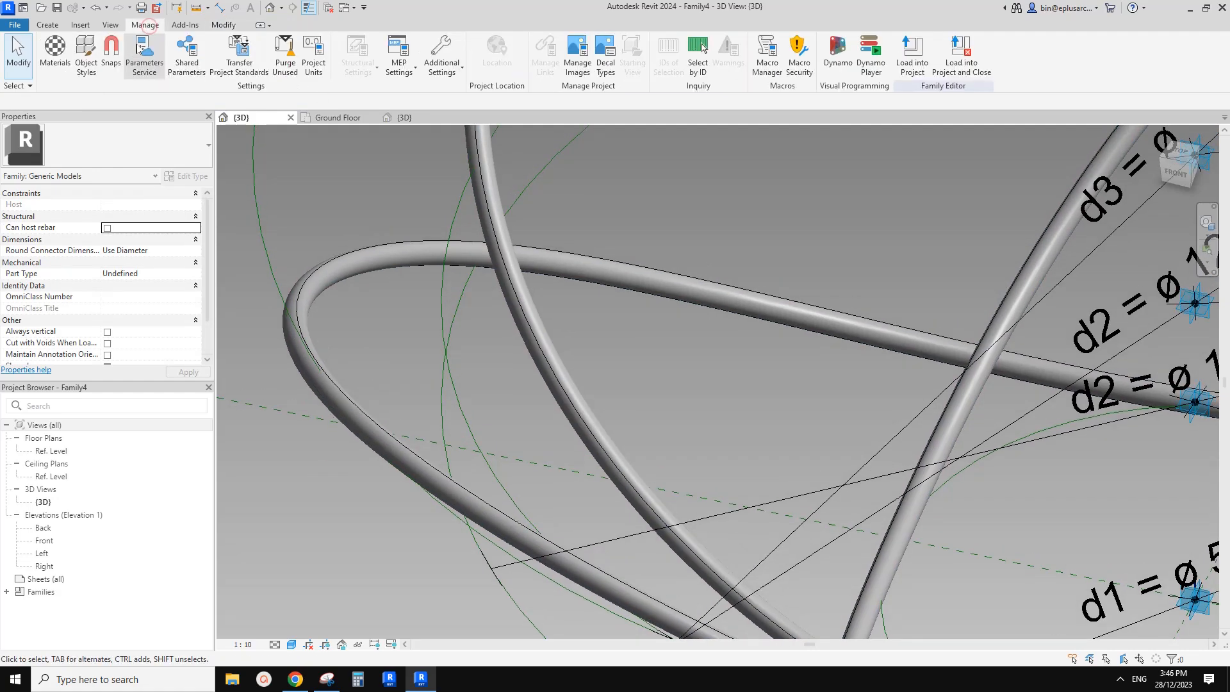
pyautogui.click(55, 54)
pyautogui.click(481, 241)
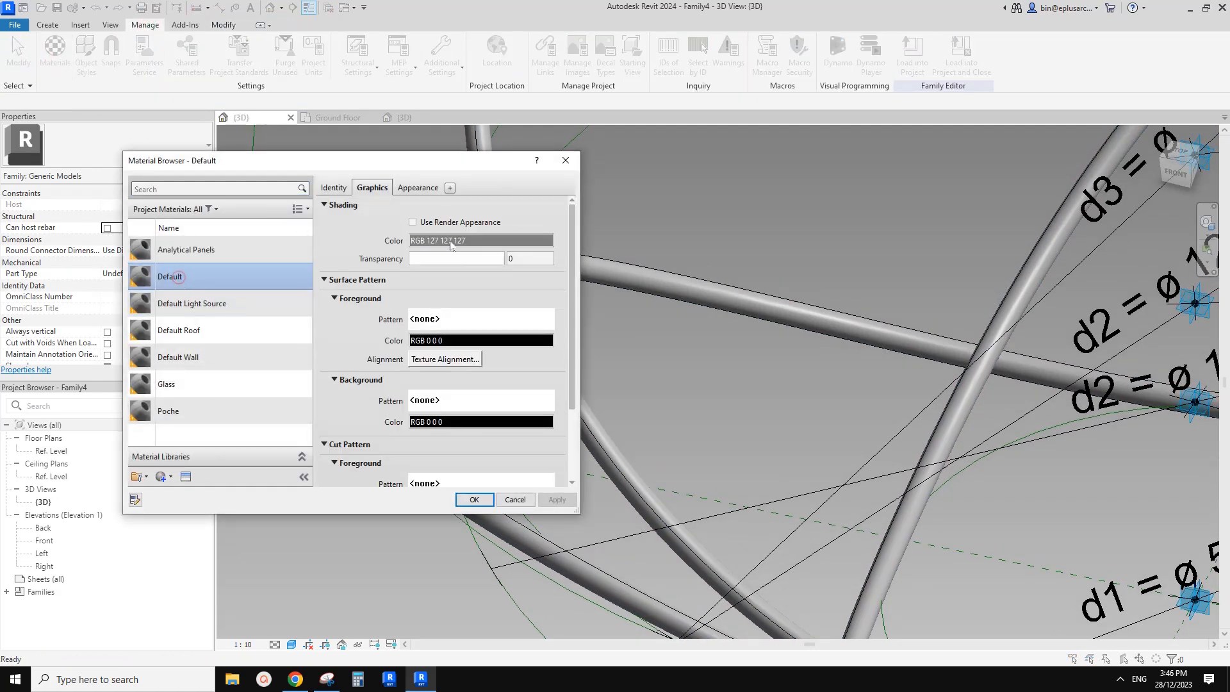
pyautogui.click(235, 348)
pyautogui.click(404, 446)
pyautogui.click(478, 502)
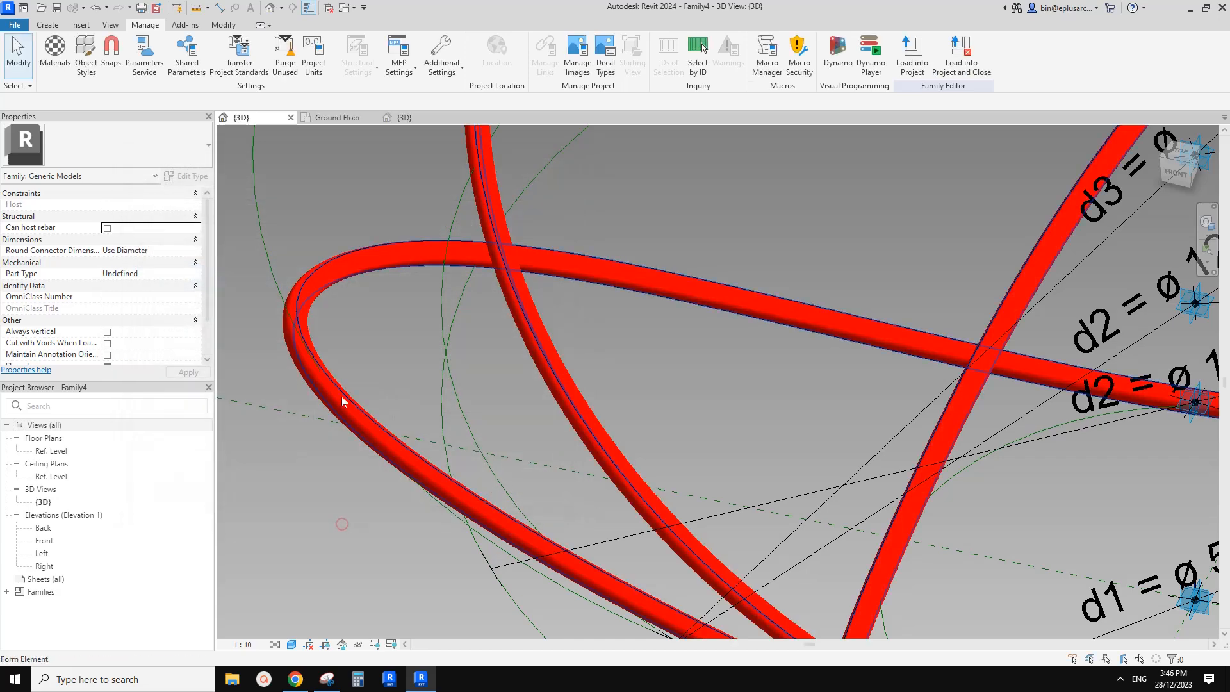
# Assign the Default Light Source material to the tube form
pyautogui.click(333, 396)
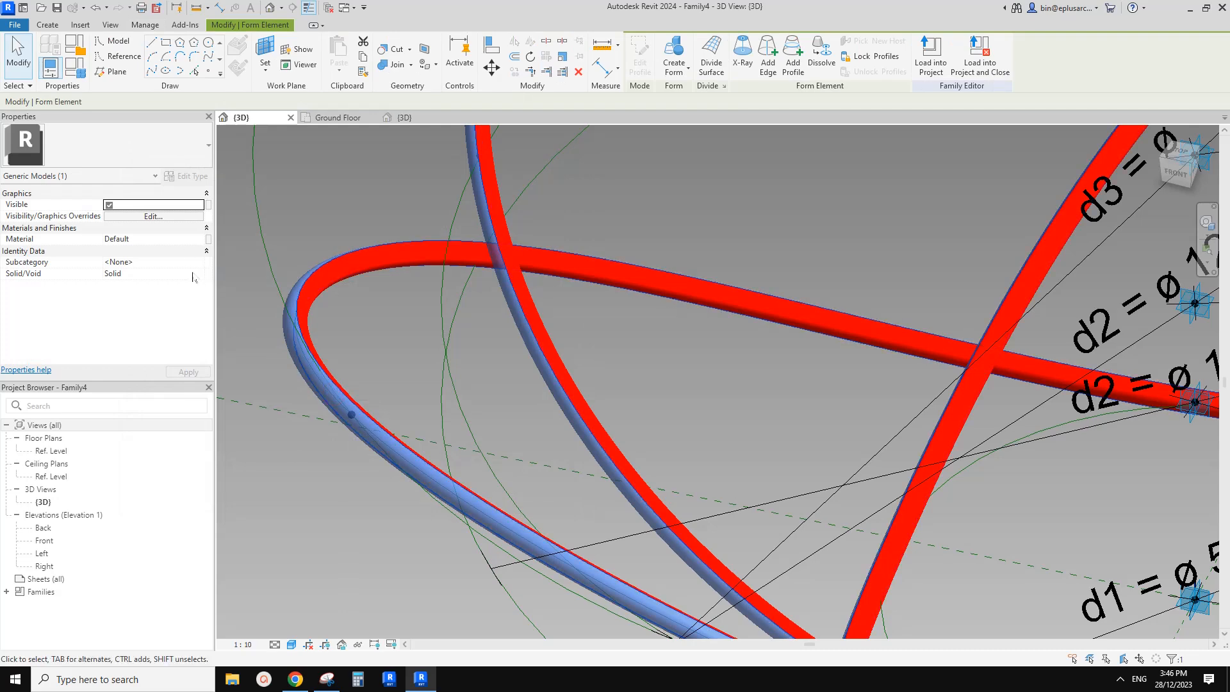
pyautogui.click(193, 238)
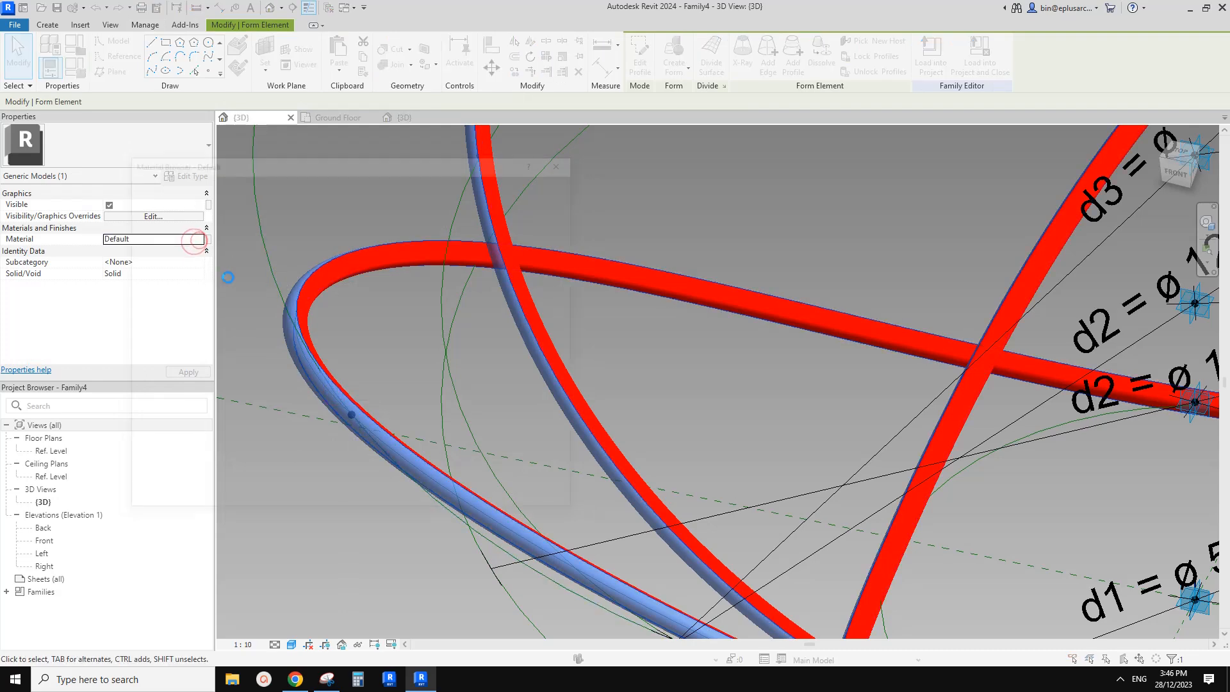
pyautogui.click(207, 239)
pyautogui.click(215, 309)
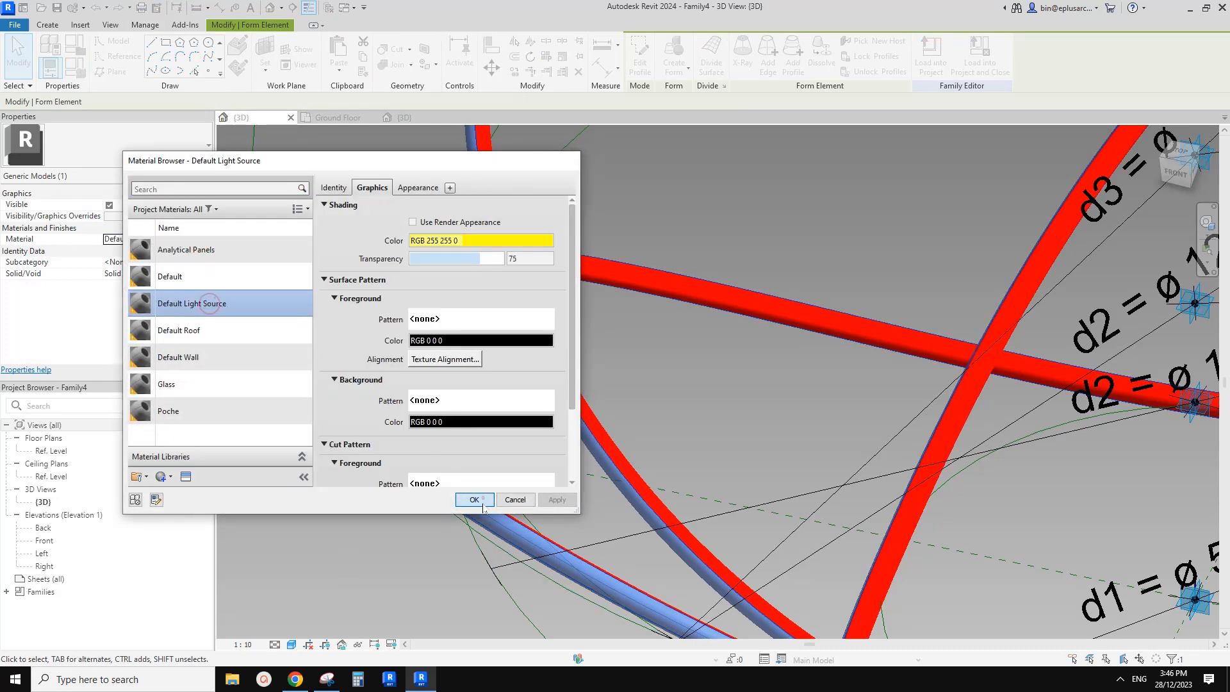
pyautogui.click(474, 500)
pyautogui.click(328, 500)
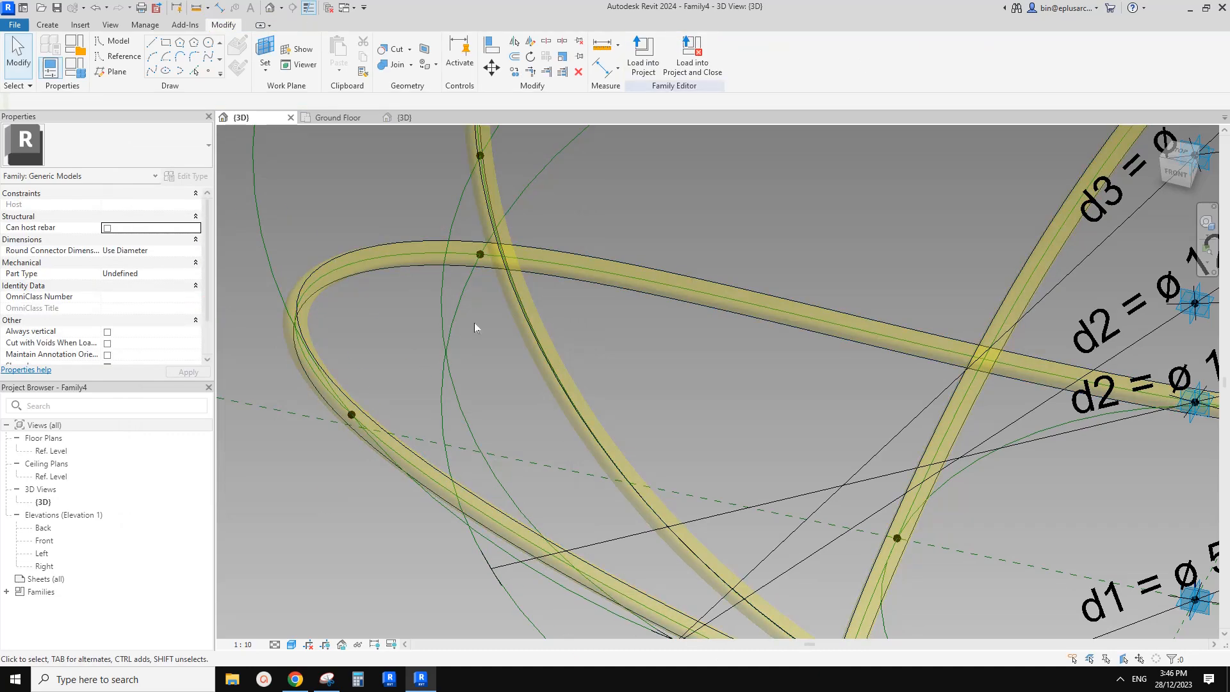
pyautogui.moveTo(328, 298); pyautogui.dragTo(336, 322, button='middle')
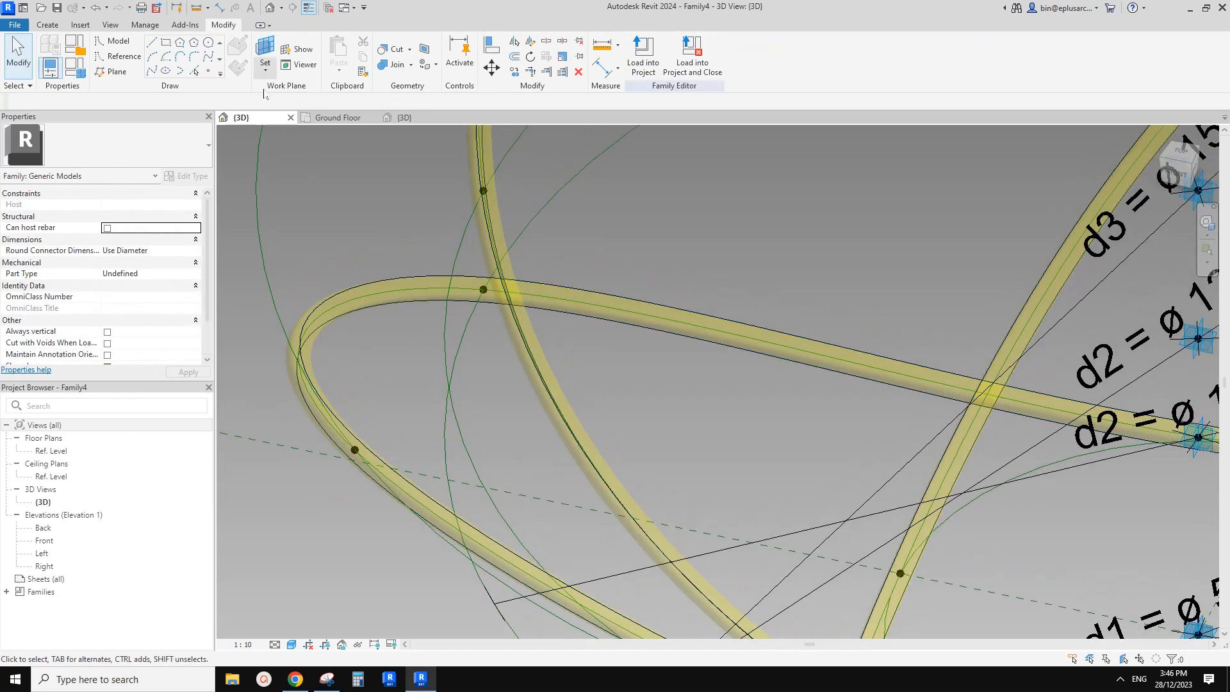
# Paint the inner lengthwise face of the tube with the Default material
pyautogui.click(425, 66)
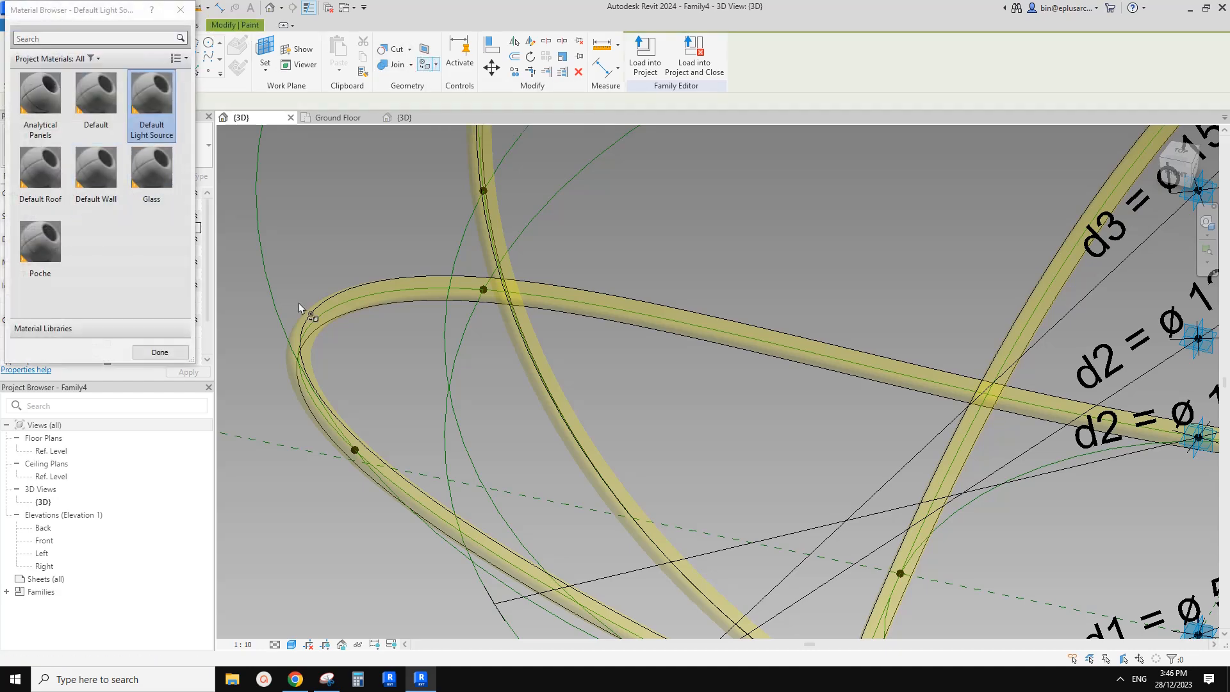
pyautogui.click(99, 97)
pyautogui.click(369, 298)
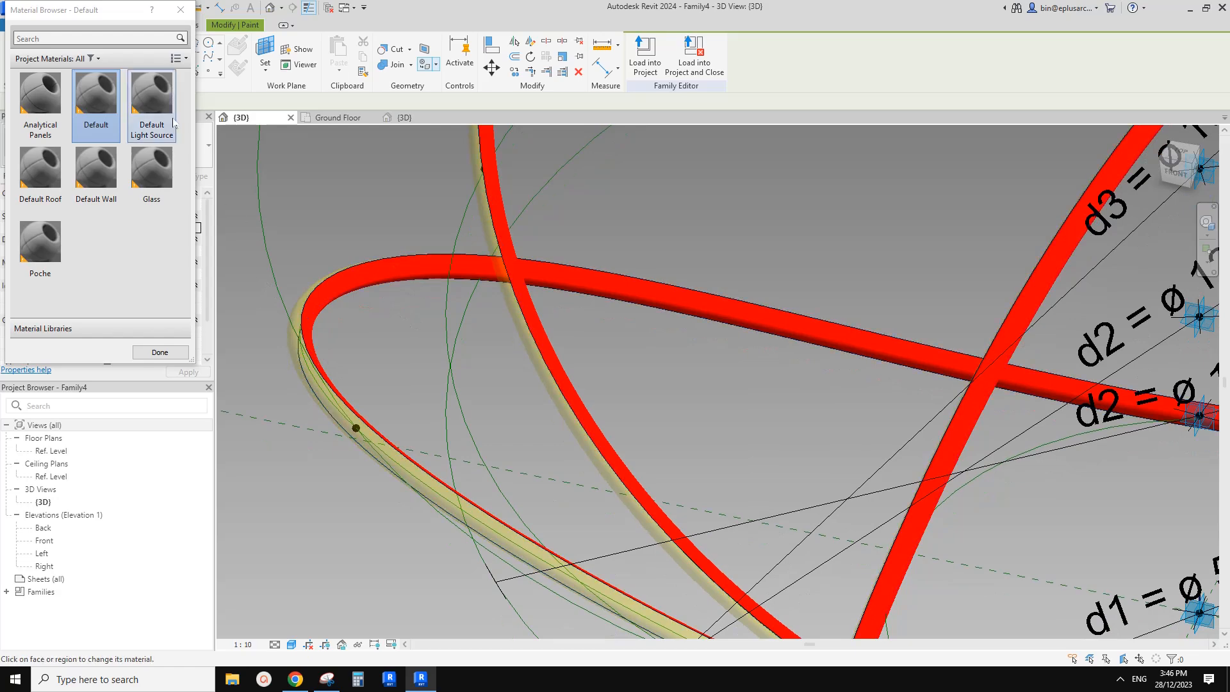
pyautogui.moveTo(360, 264); pyautogui.dragTo(321, 269, button='middle')
pyautogui.press('Escape')
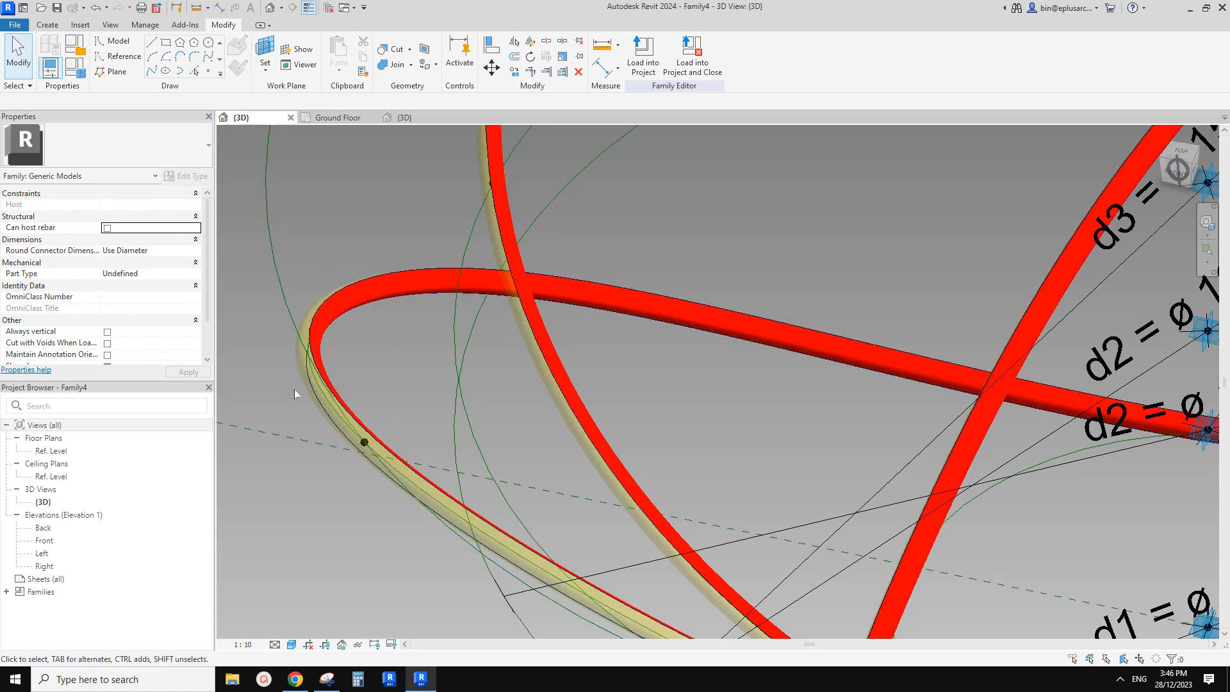
# Assign the Default material to the tube form
pyautogui.keyDown('shift'); pyautogui.moveTo(294, 390); pyautogui.dragTo(275, 373, button='middle'); pyautogui.keyUp('shift')
pyautogui.scroll(-2, 293, 375)
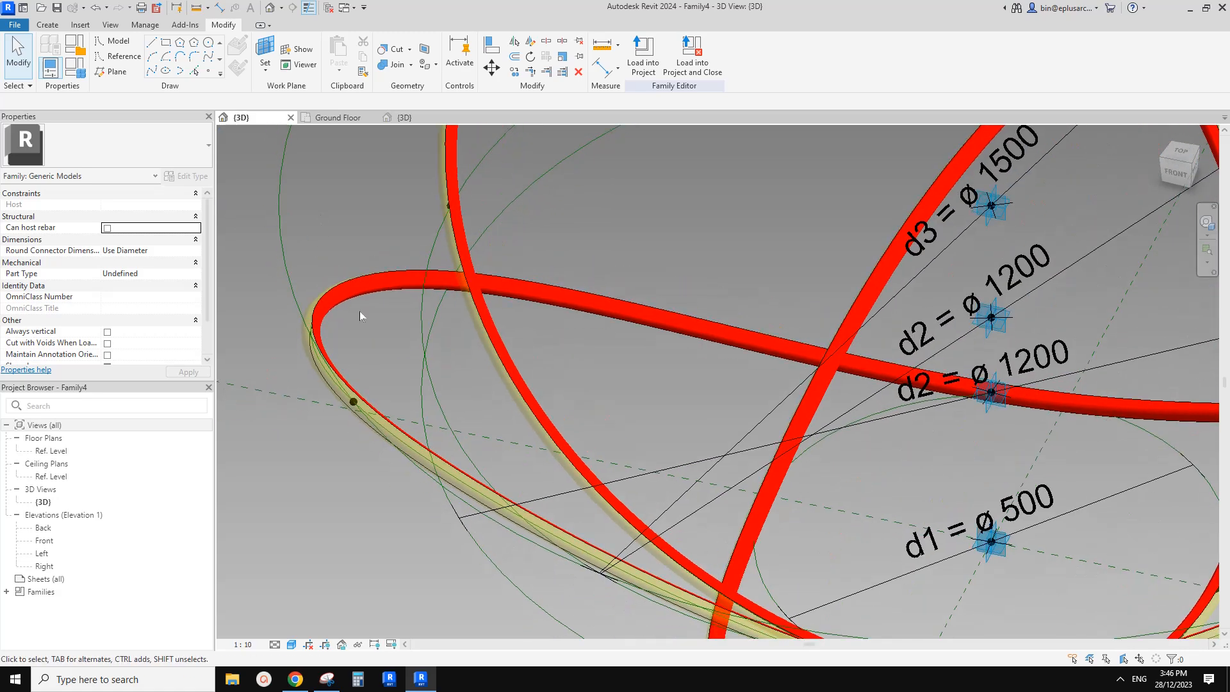
pyautogui.scroll(-1, 360, 311)
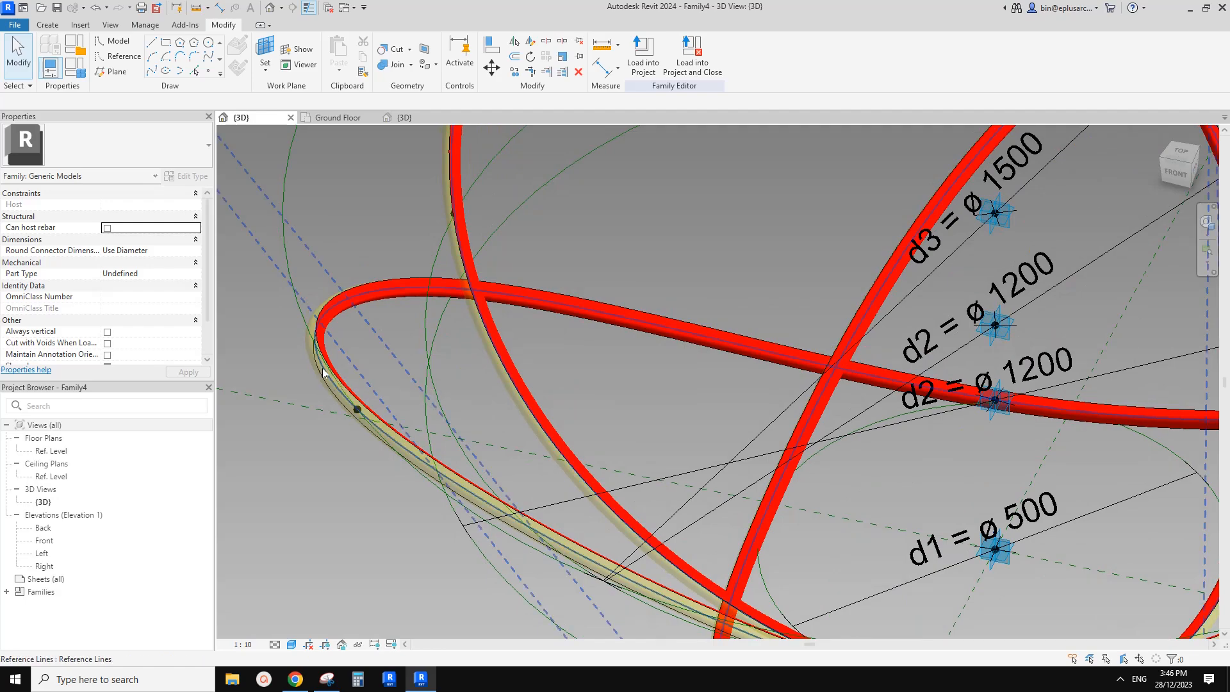
pyautogui.scroll(-3, 371, 378)
pyautogui.keyDown('shift'); pyautogui.moveTo(371, 379); pyautogui.dragTo(360, 287, button='middle'); pyautogui.keyUp('shift')
pyautogui.scroll(5, 359, 291)
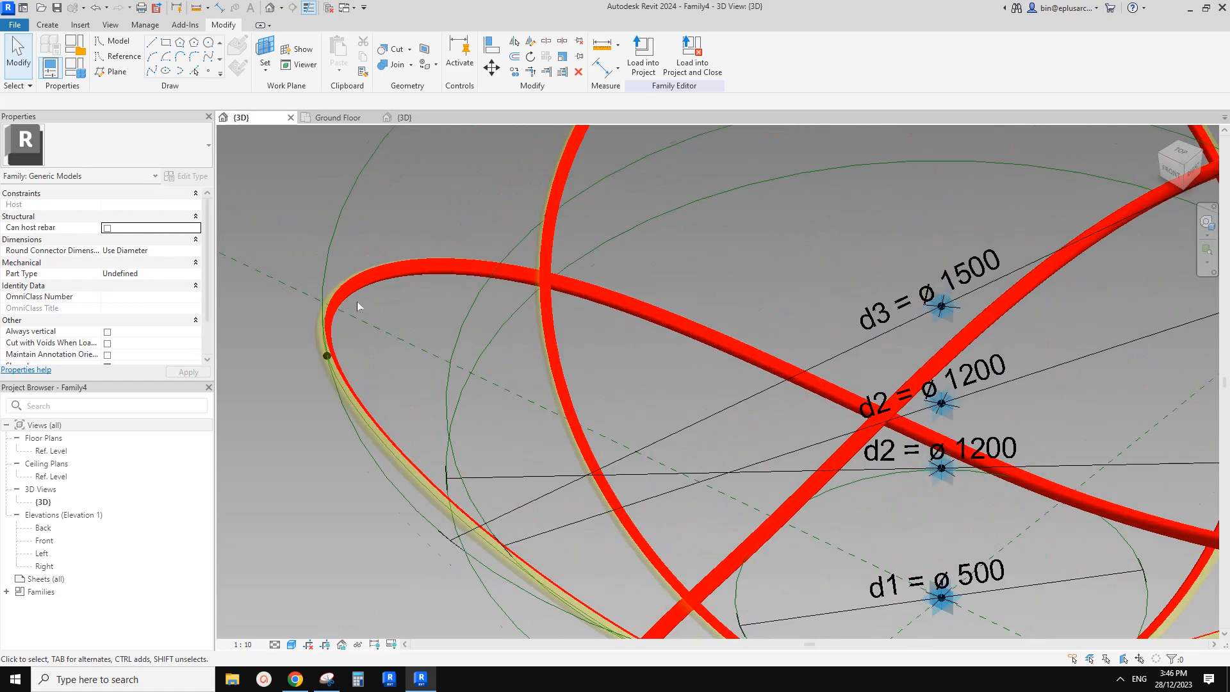
pyautogui.click(401, 278)
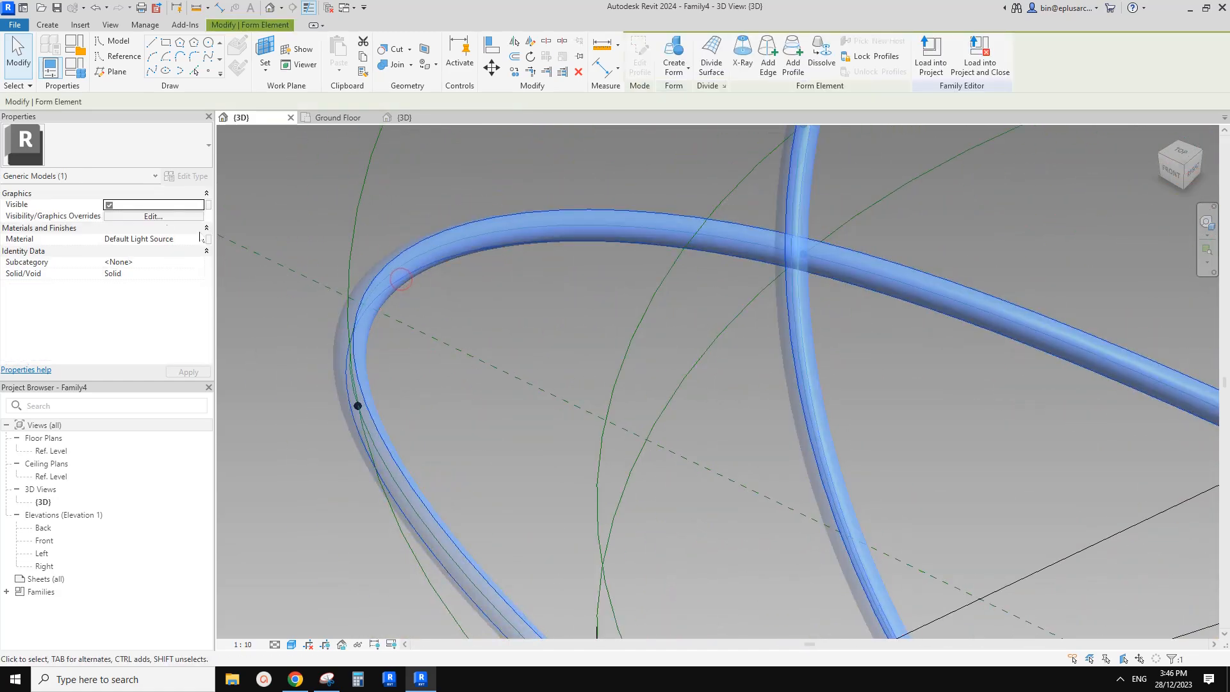
pyautogui.click(180, 239)
pyautogui.click(200, 239)
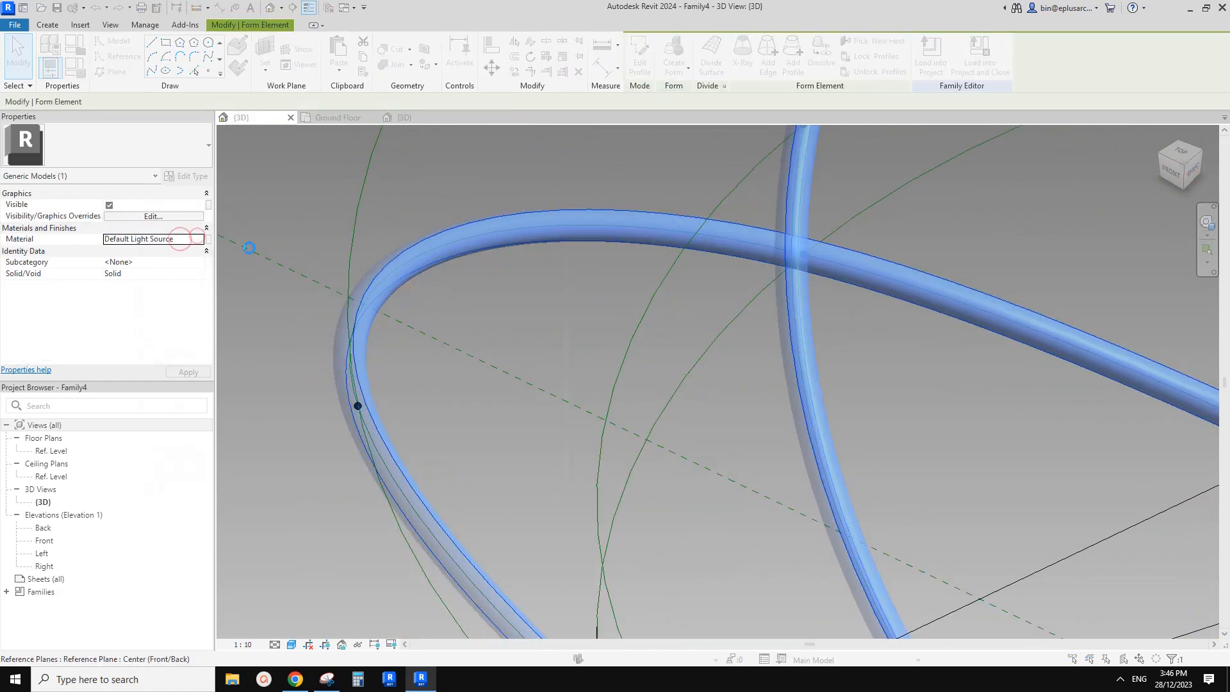
pyautogui.click(202, 275)
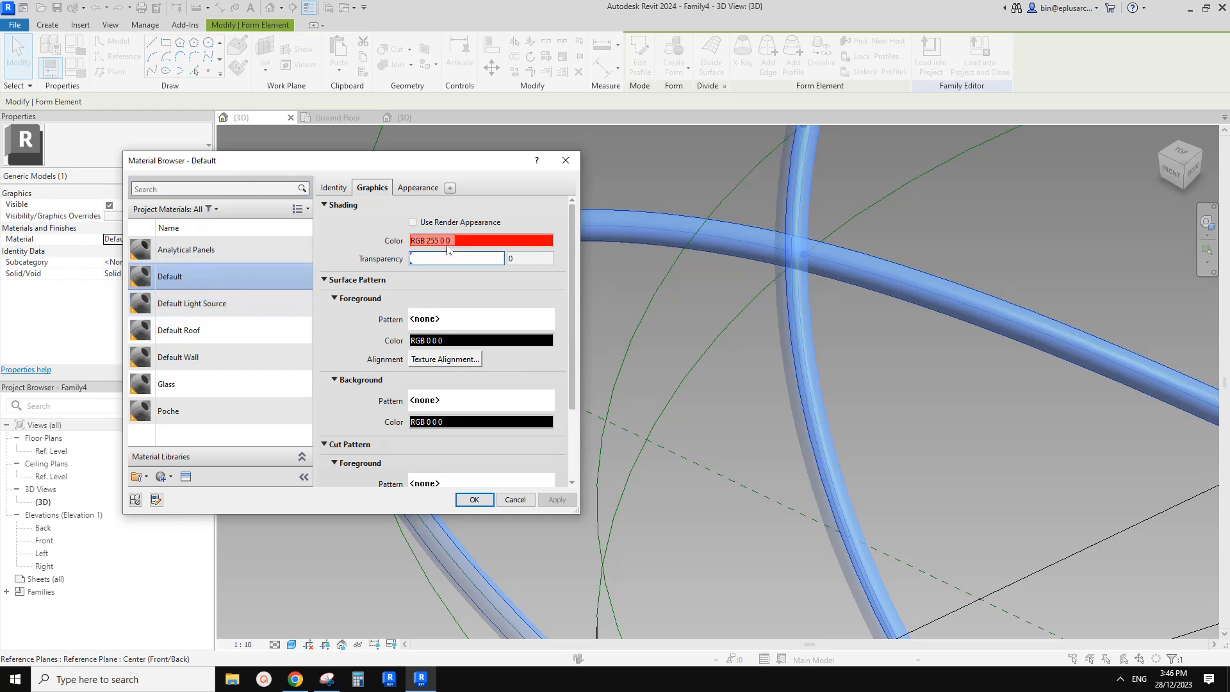
pyautogui.click(487, 499)
pyautogui.click(463, 328)
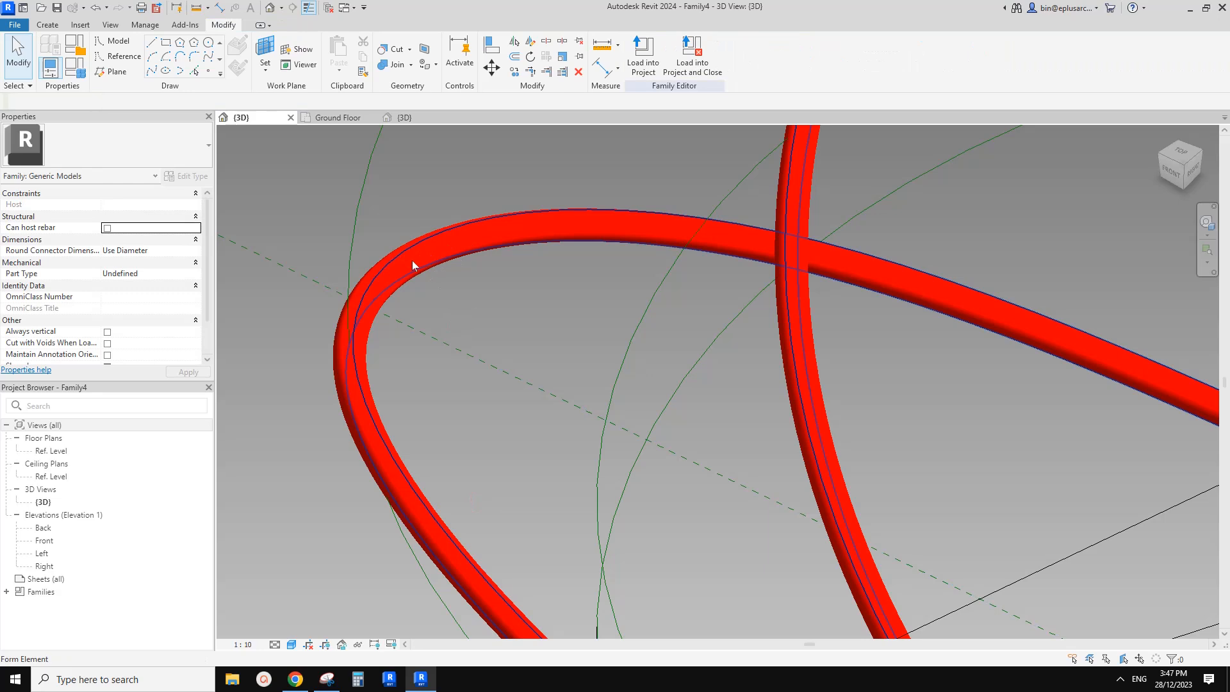
# Add a family type parameter named DFS with the Material data type, grouped under Materials and Finishes
pyautogui.moveTo(414, 261); pyautogui.dragTo(419, 266, button='middle')
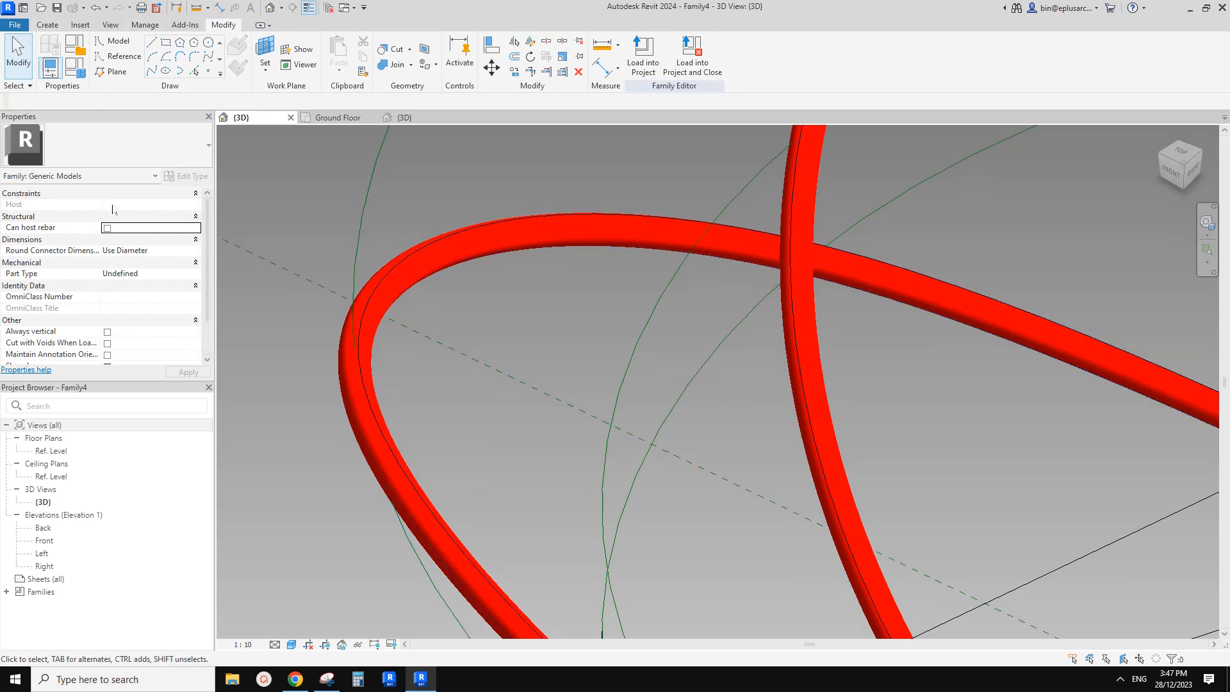
pyautogui.click(366, 225)
pyautogui.click(79, 66)
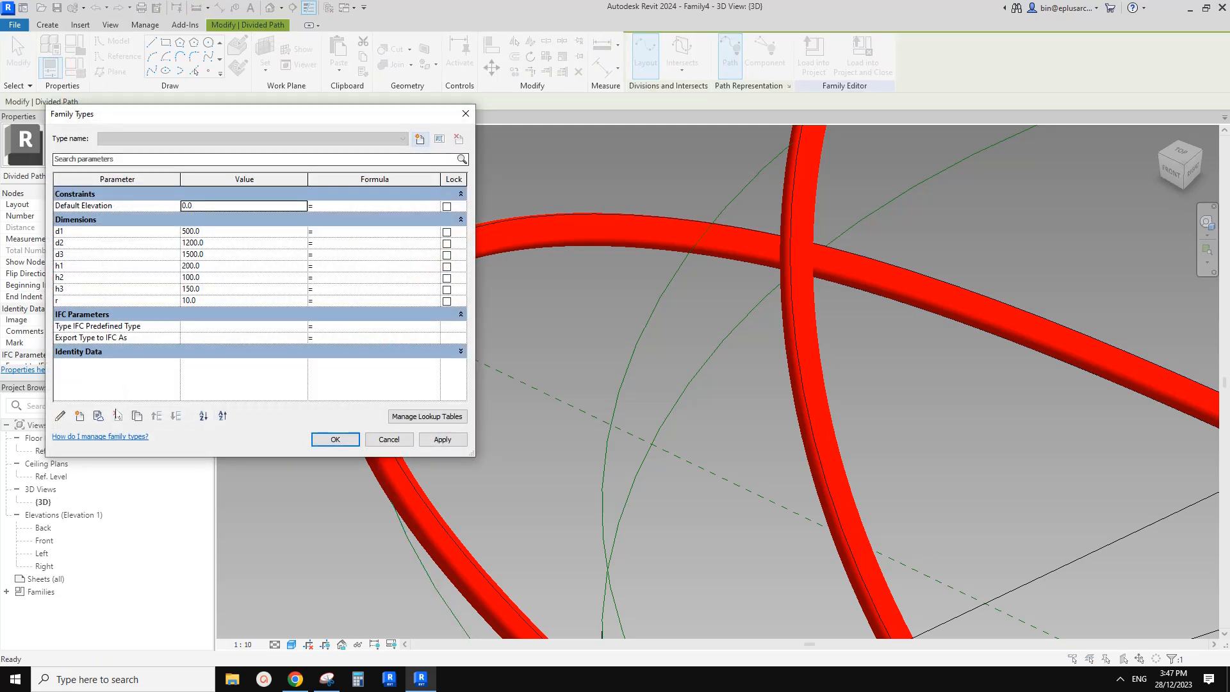
pyautogui.click(80, 416)
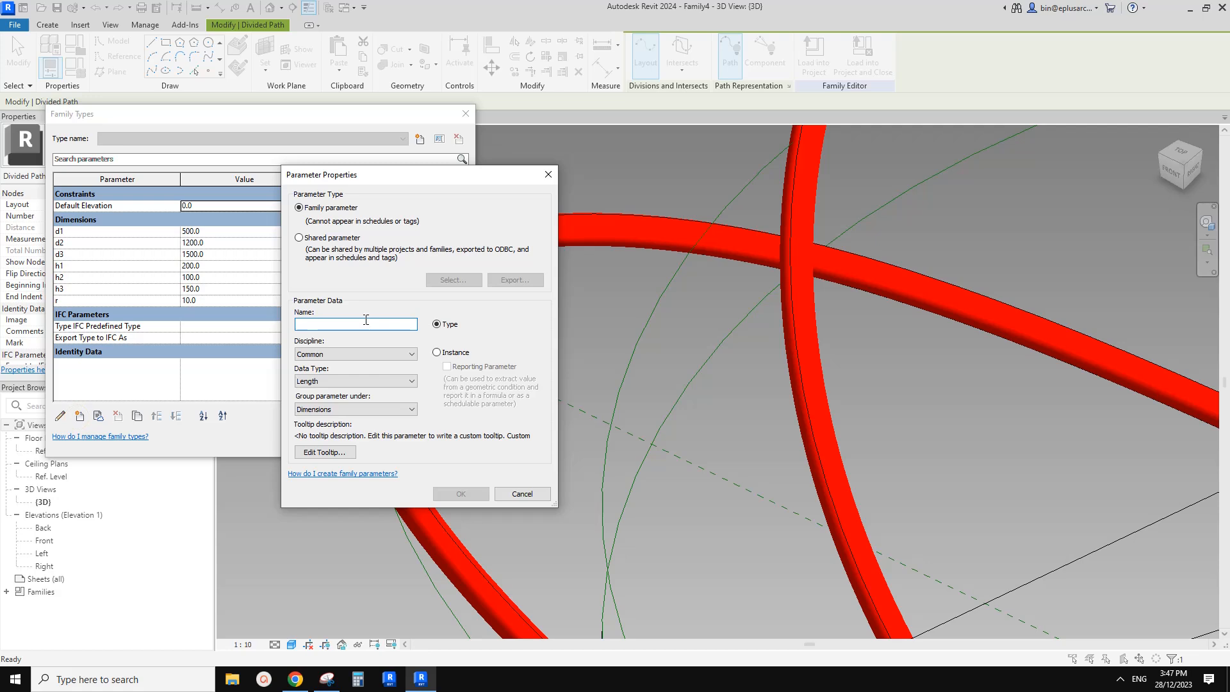
pyautogui.write('D')
pyautogui.press('BackSpace')
pyautogui.write('Dif')
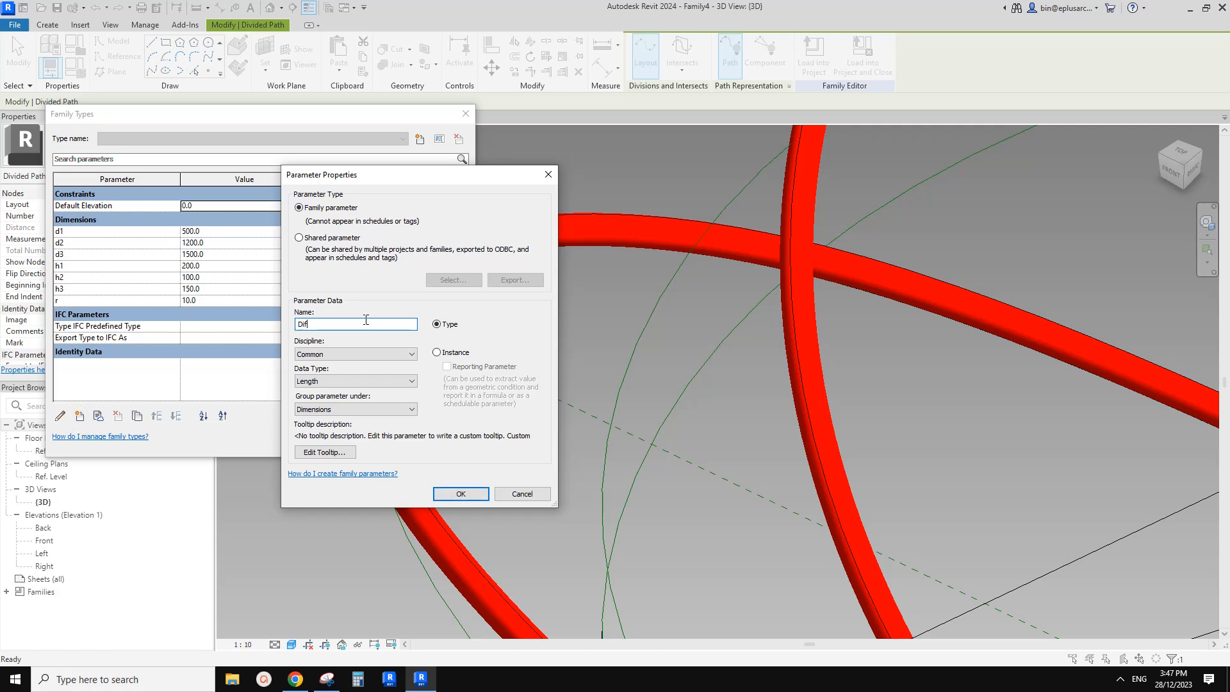
pyautogui.write('FS')
pyautogui.click(384, 380)
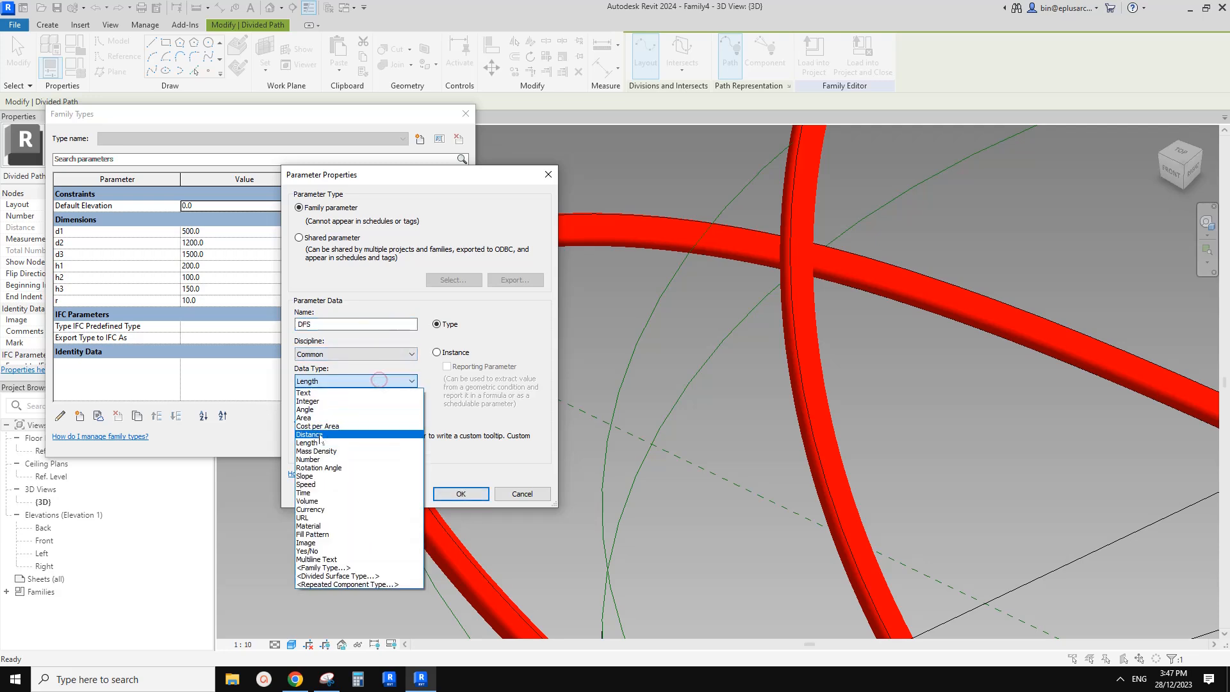
pyautogui.click(316, 526)
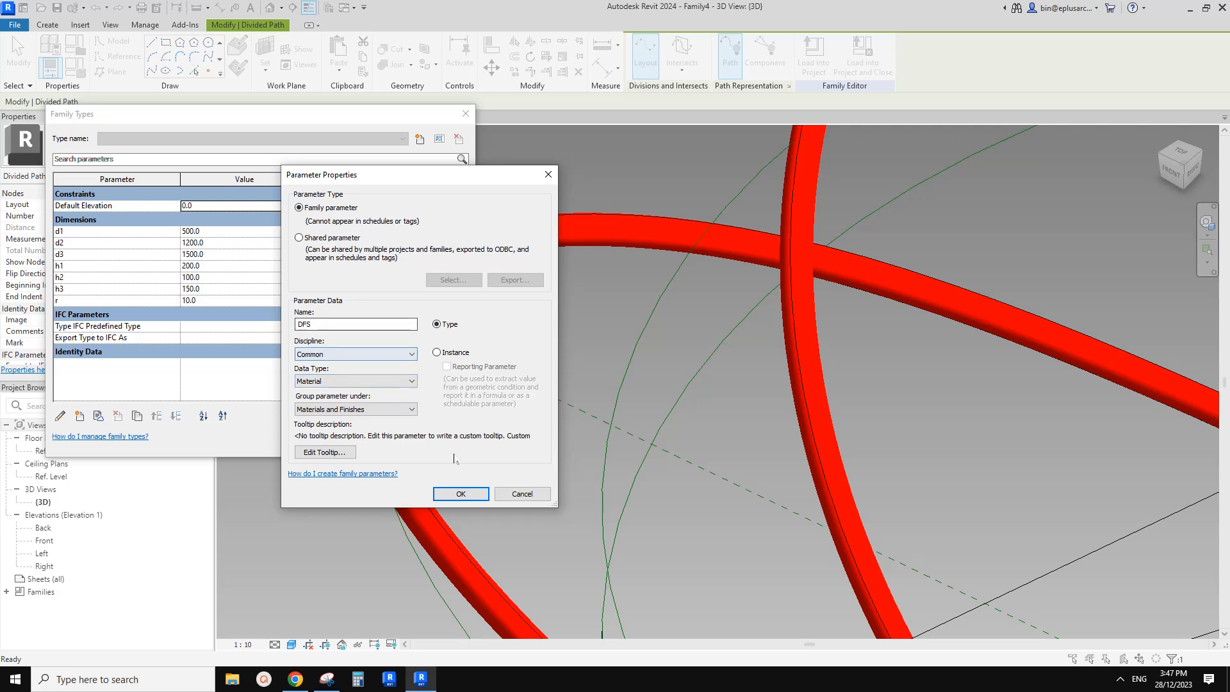
pyautogui.click(468, 494)
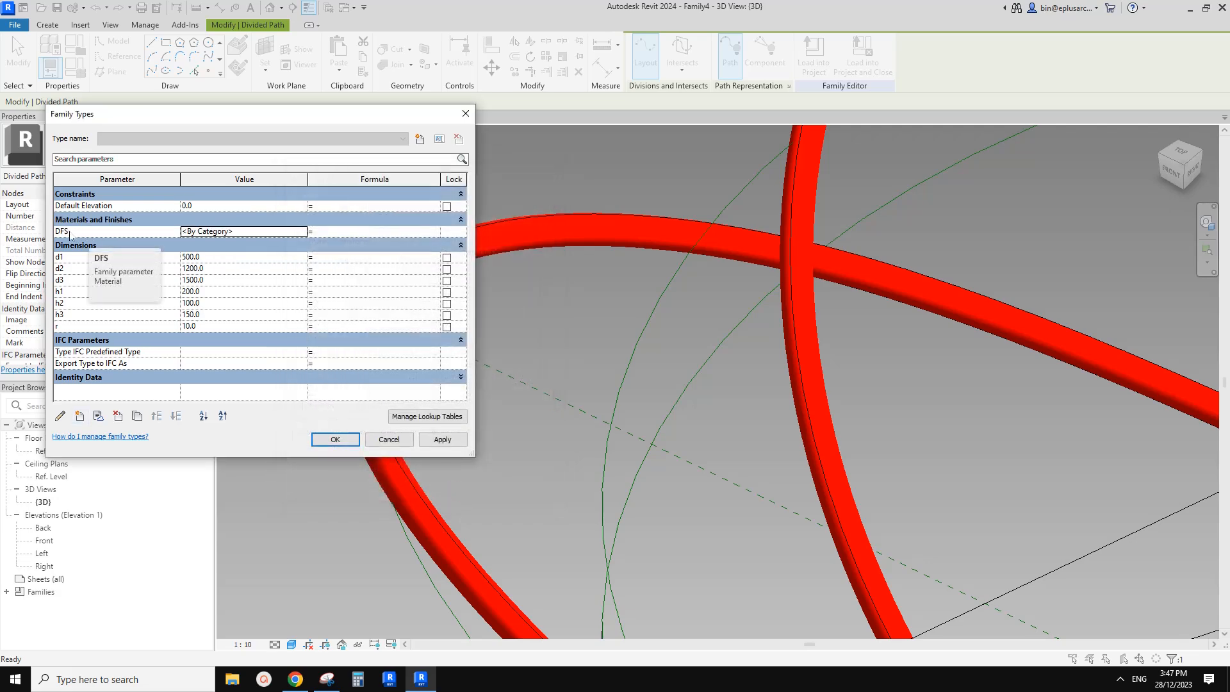
pyautogui.click(336, 440)
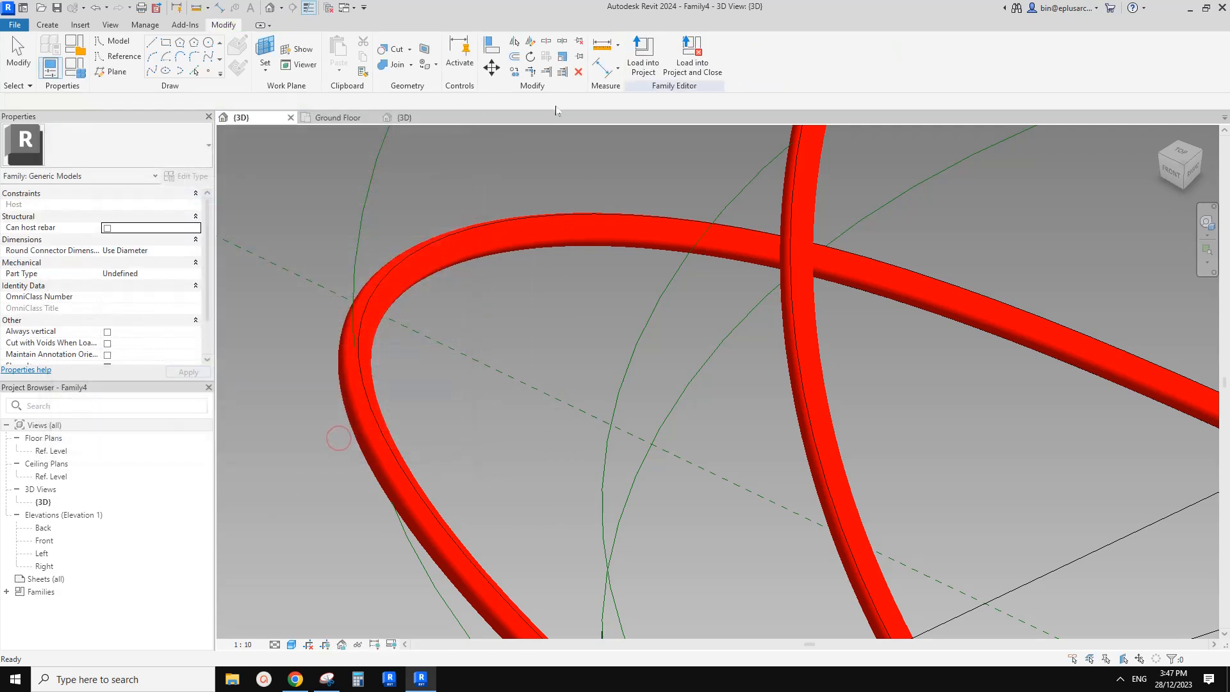
# Paint the outer lengthwise face of the tube with the DFS material parameter
pyautogui.click(425, 65)
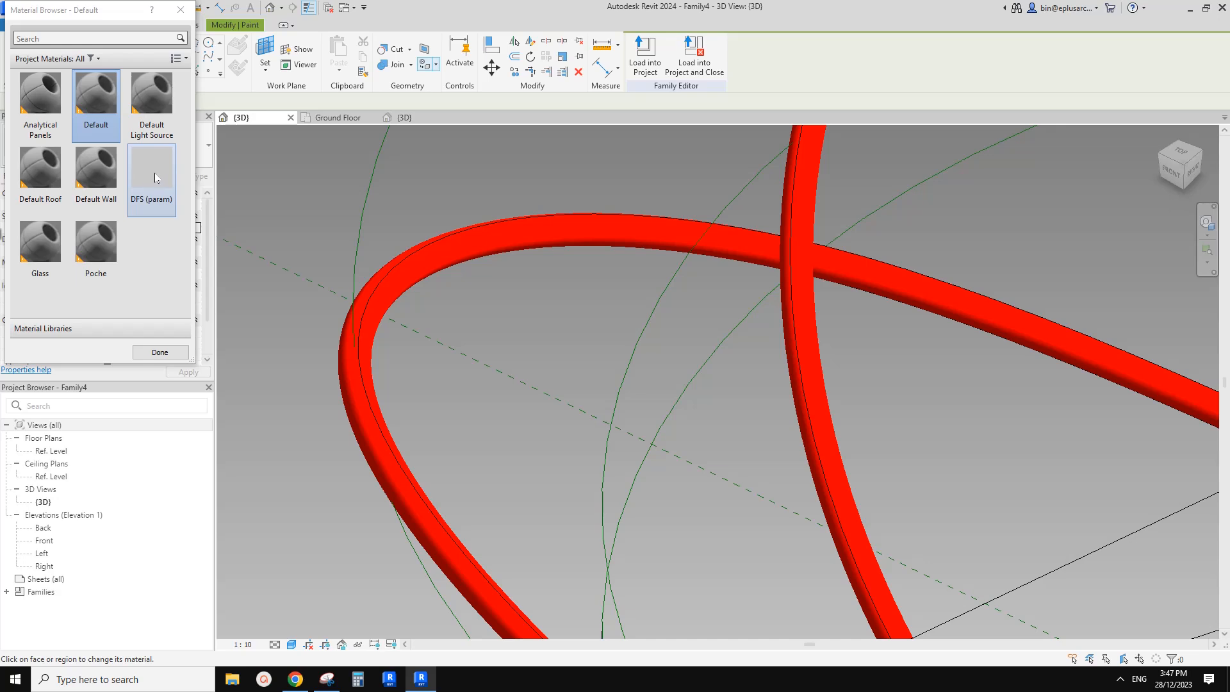
pyautogui.click(155, 178)
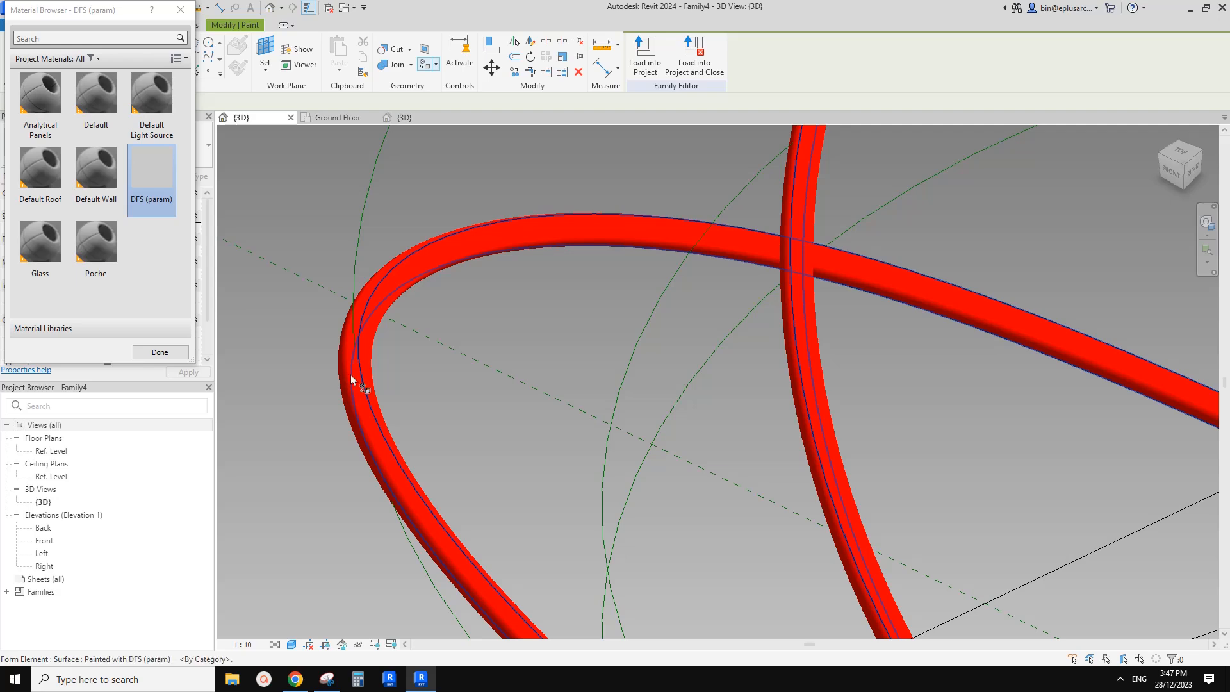
pyautogui.click(143, 165)
pyautogui.click(163, 352)
# Set the DFS parameter's material to Default Light Source in the family types
pyautogui.moveTo(277, 277); pyautogui.dragTo(273, 291, button='middle')
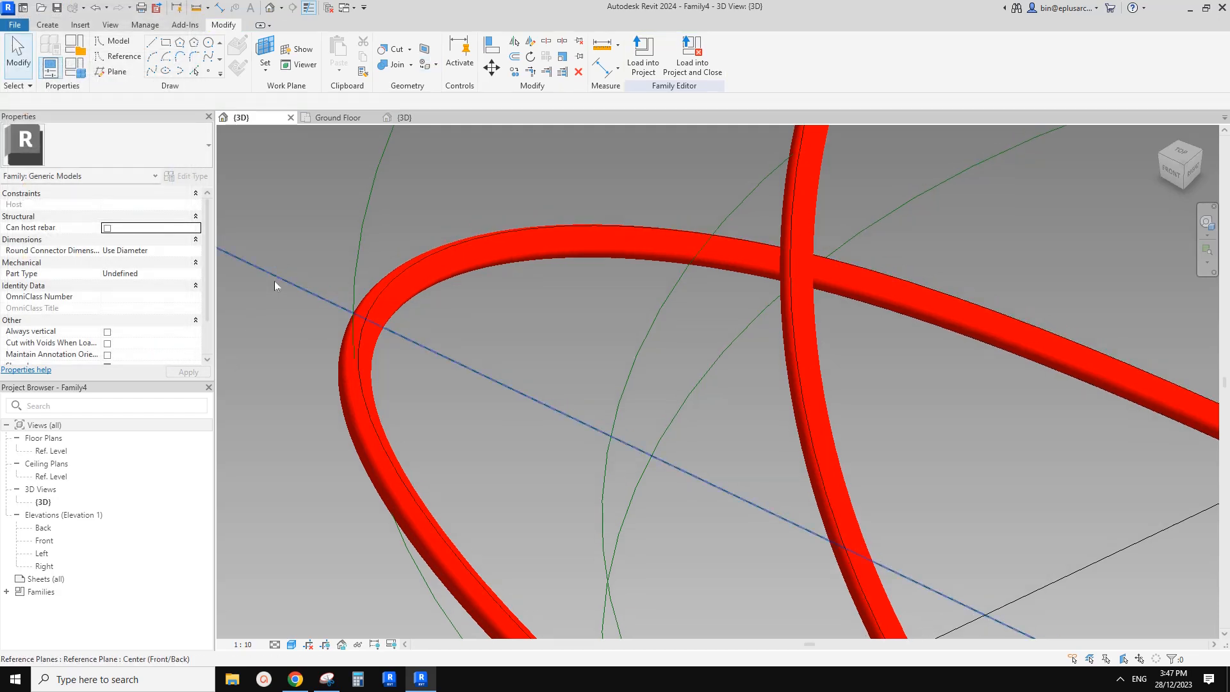
pyautogui.moveTo(338, 233); pyautogui.dragTo(340, 236, button='middle')
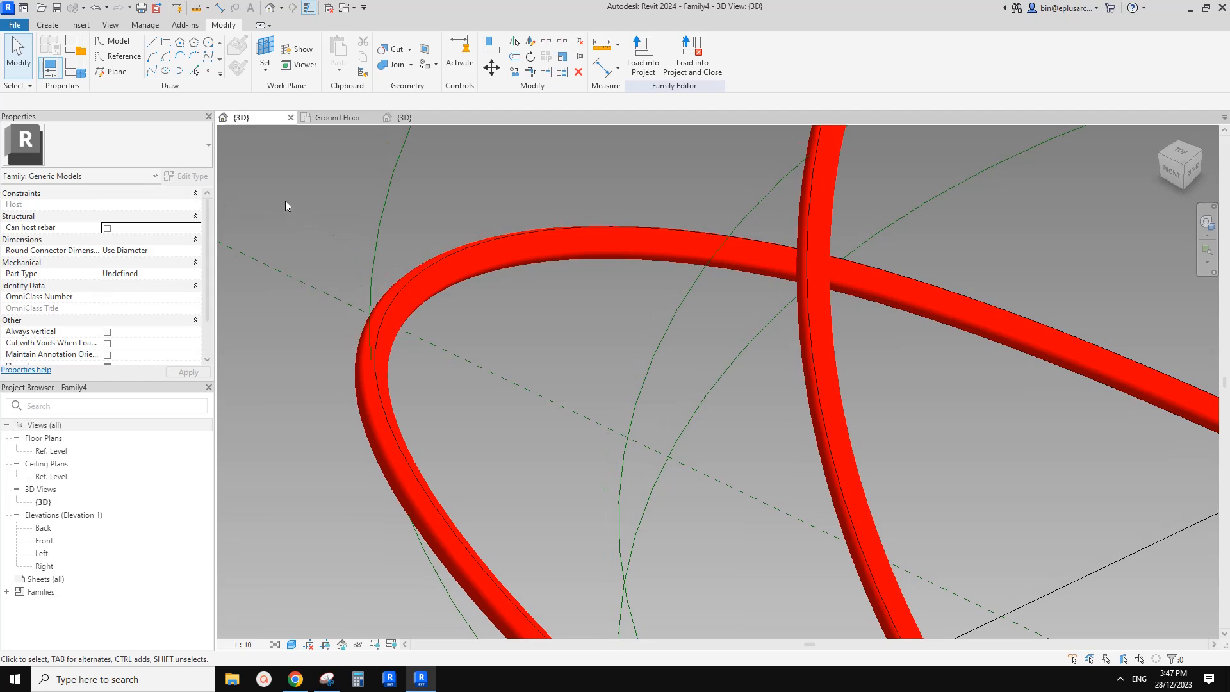
pyautogui.click(74, 66)
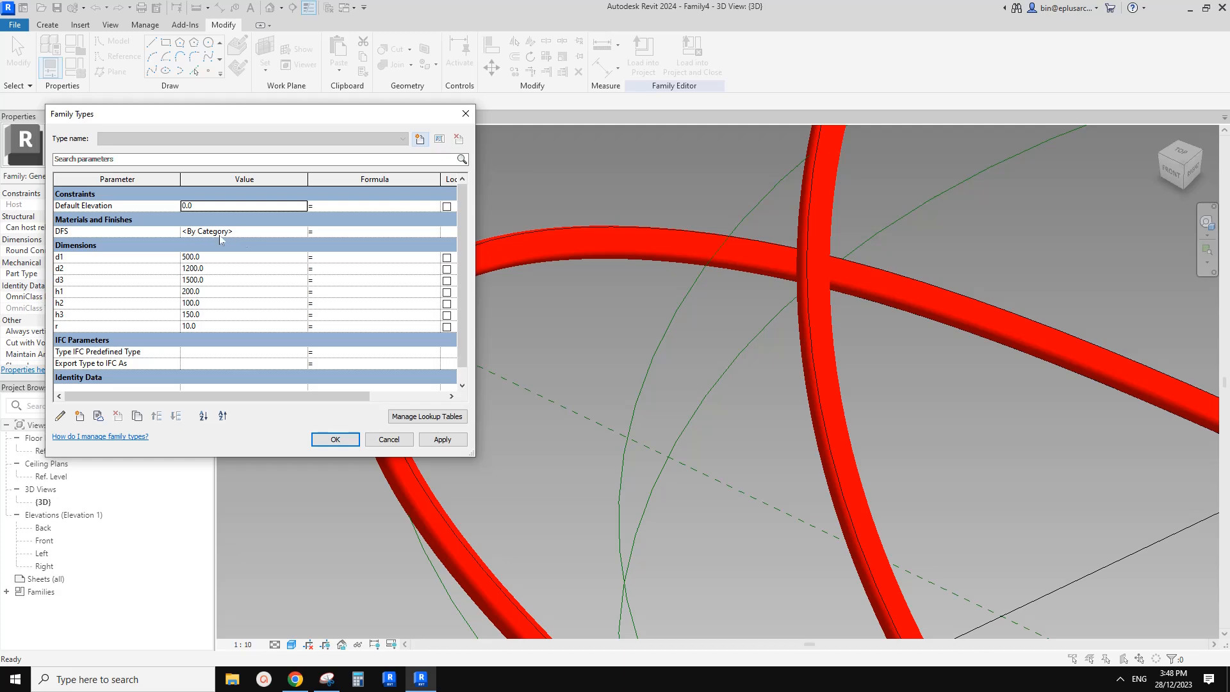
pyautogui.click(302, 232)
pyautogui.click(212, 302)
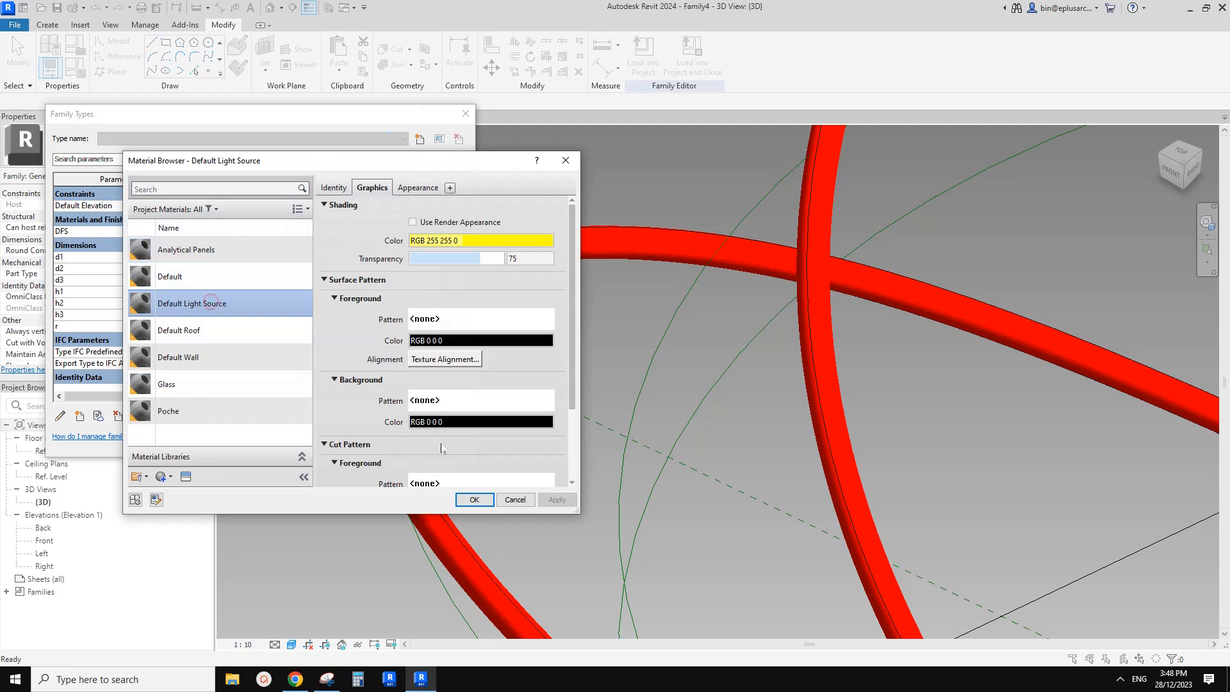
pyautogui.click(474, 499)
pyautogui.click(333, 442)
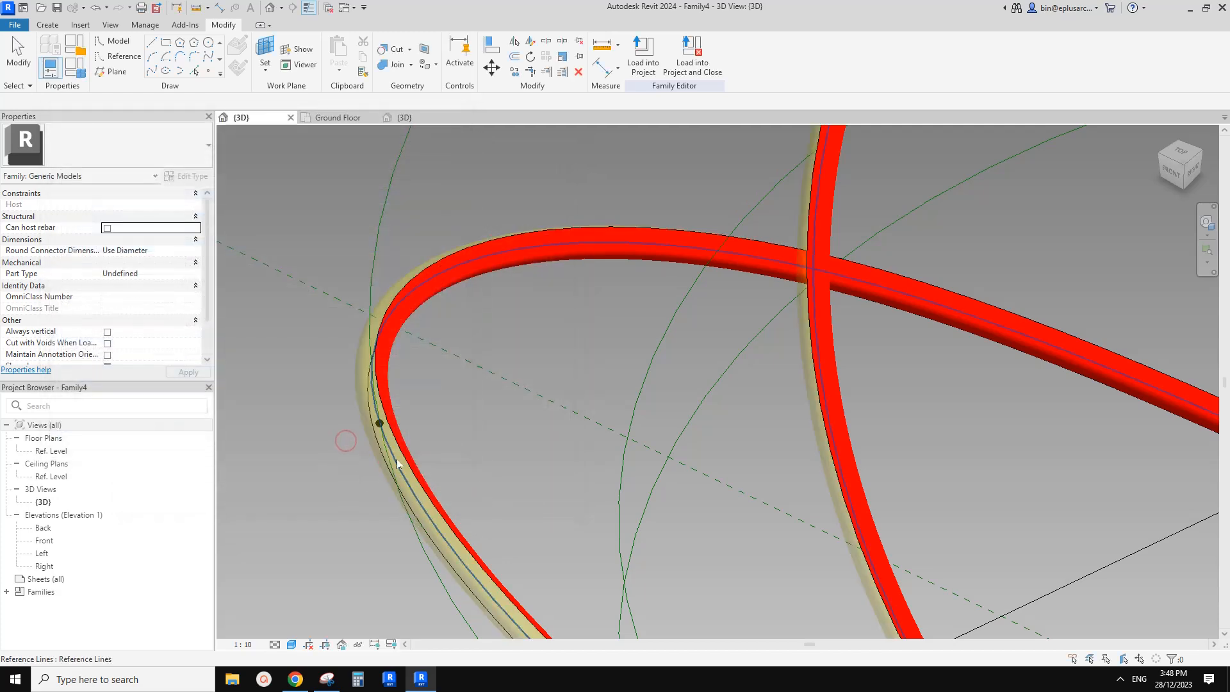
# Load the family into Project2, overwriting the existing version, and open the project's default 3D view
pyautogui.keyDown('shift'); pyautogui.moveTo(296, 296); pyautogui.dragTo(318, 363, button='middle'); pyautogui.keyUp('shift')
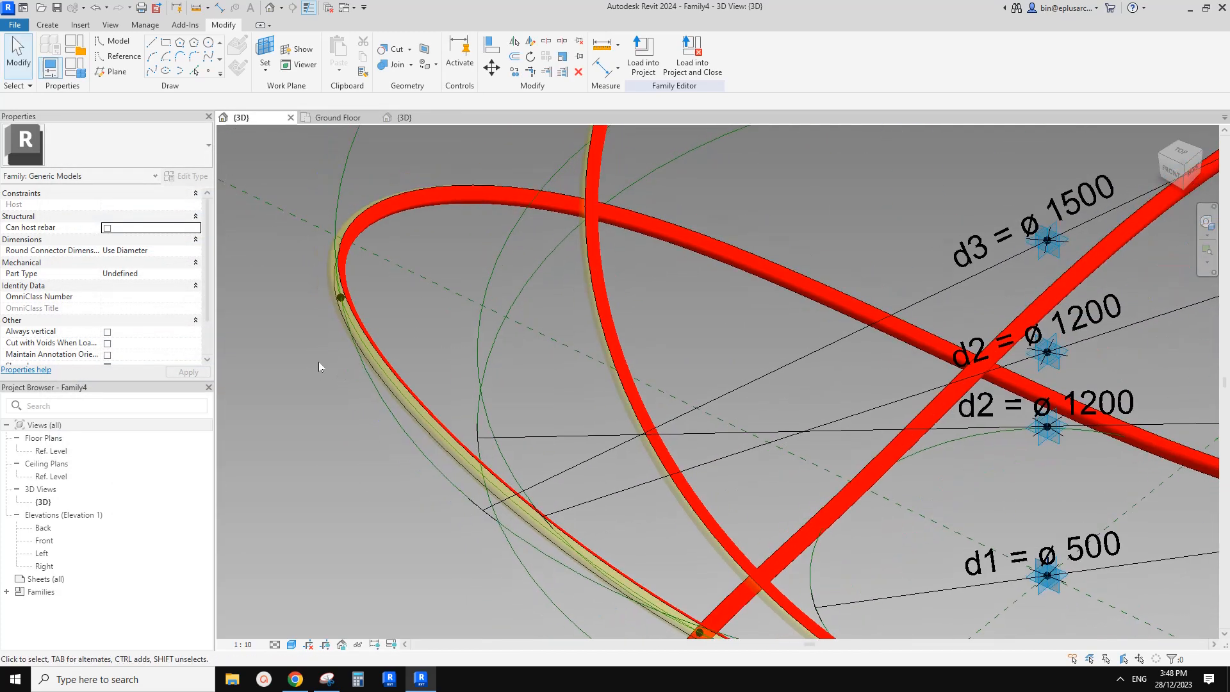
pyautogui.keyDown('shift'); pyautogui.moveTo(392, 378); pyautogui.dragTo(417, 359, button='middle'); pyautogui.keyUp('shift')
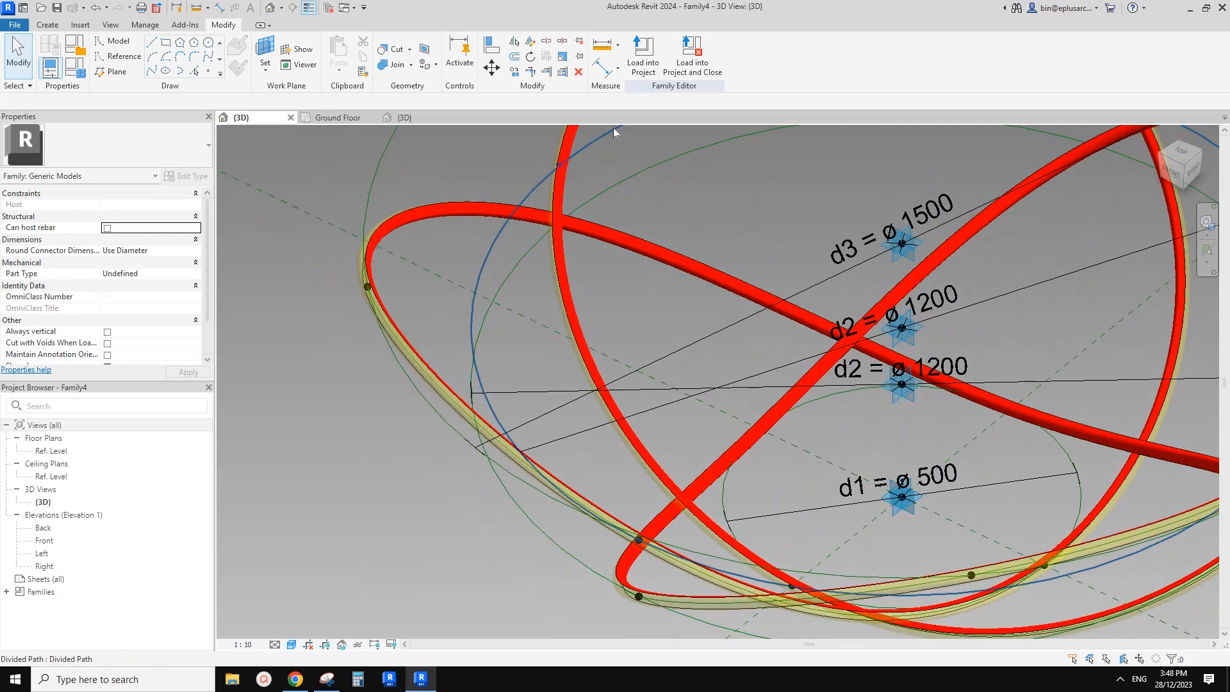
pyautogui.click(651, 73)
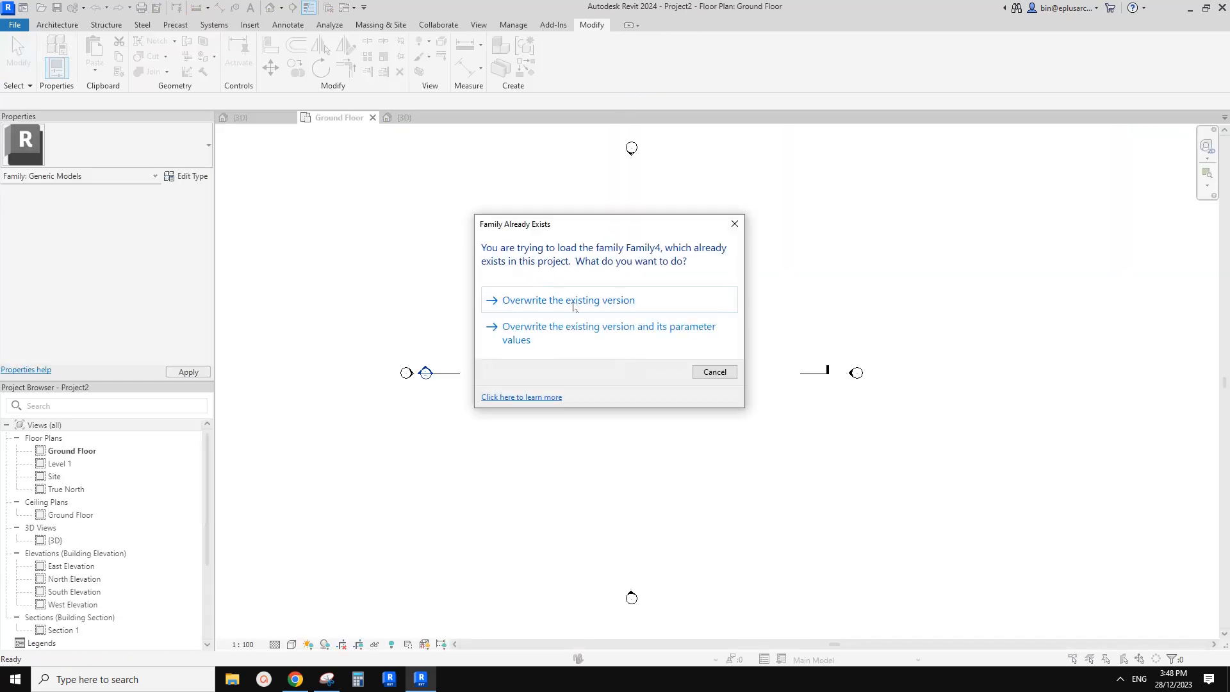
pyautogui.click(575, 300)
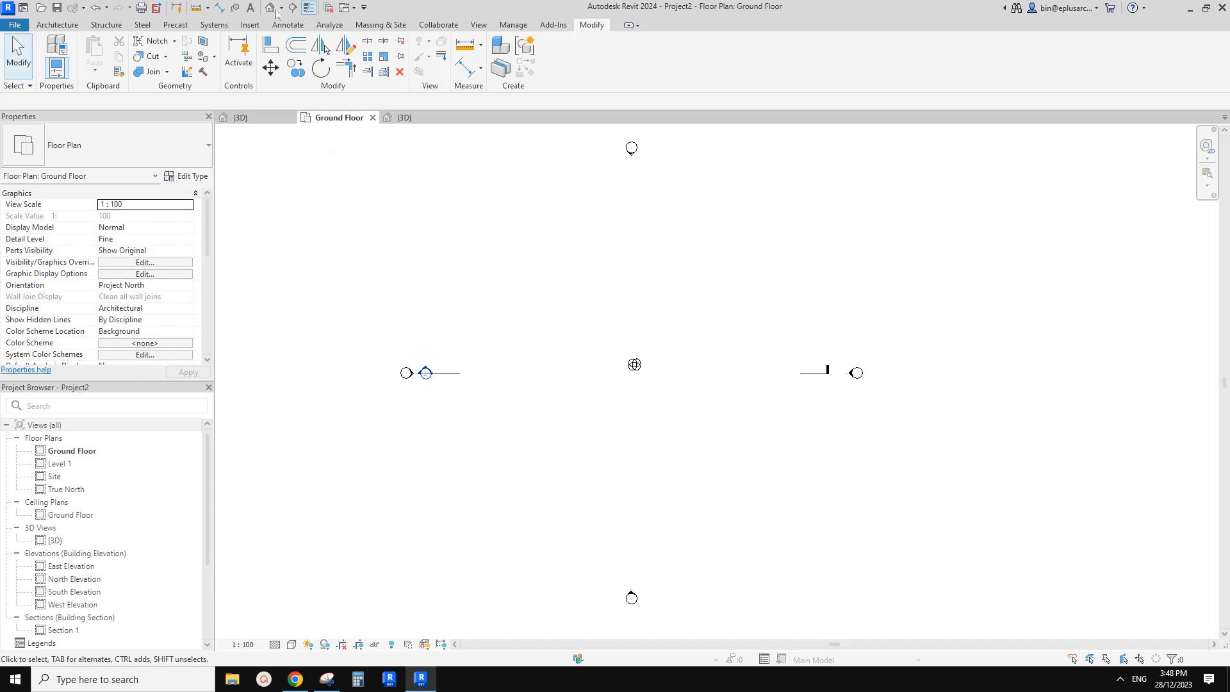
pyautogui.click(270, 8)
pyautogui.scroll(5, 643, 382)
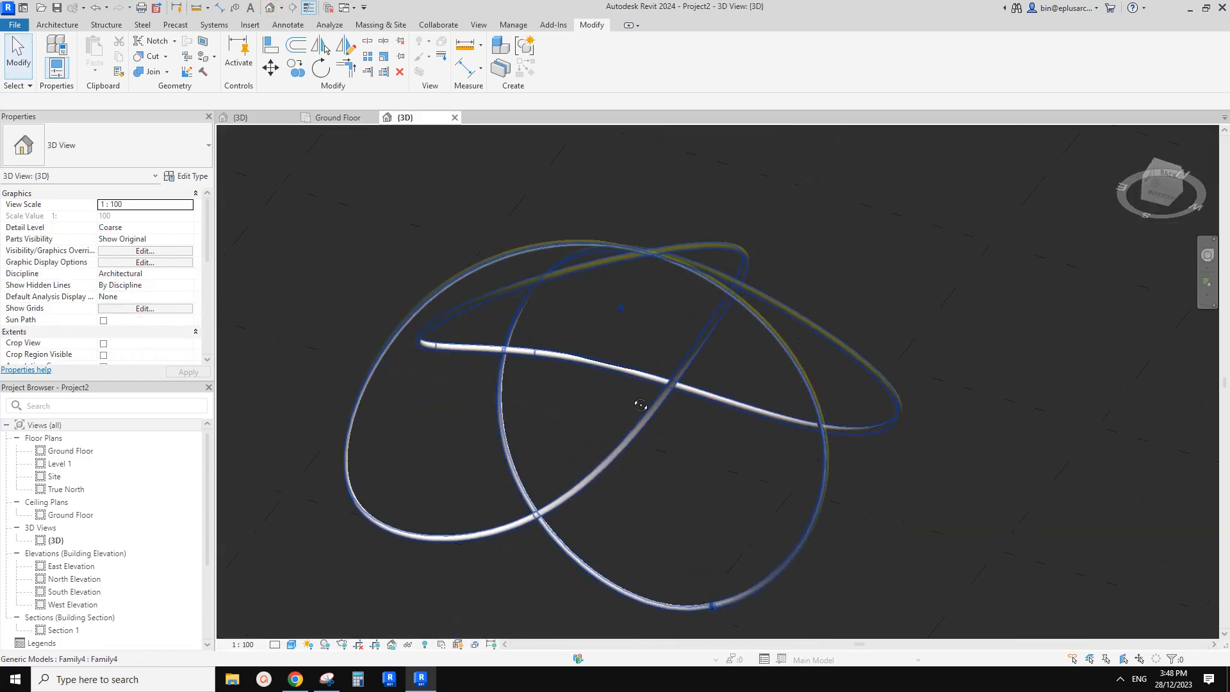
# Examine the DFS material among the type properties of the placed tube light
pyautogui.click(596, 264)
pyautogui.keyDown('shift'); pyautogui.moveTo(625, 281); pyautogui.dragTo(623, 276, button='middle'); pyautogui.keyUp('shift')
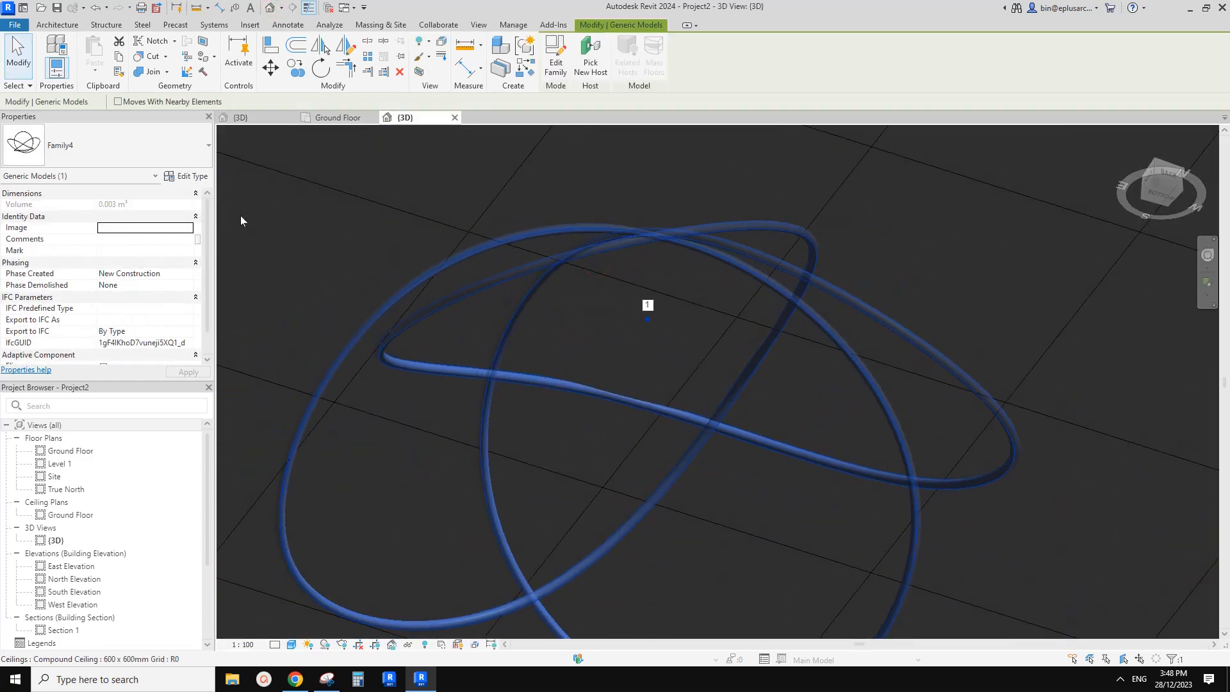
pyautogui.click(191, 177)
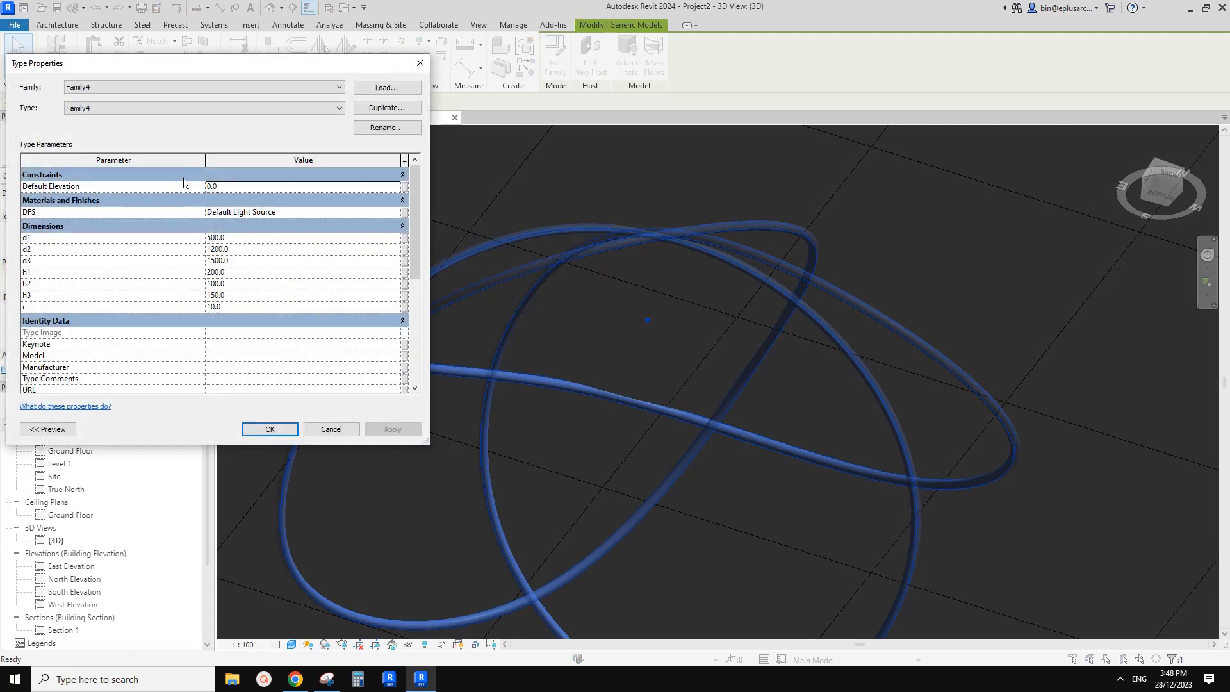
pyautogui.click(308, 212)
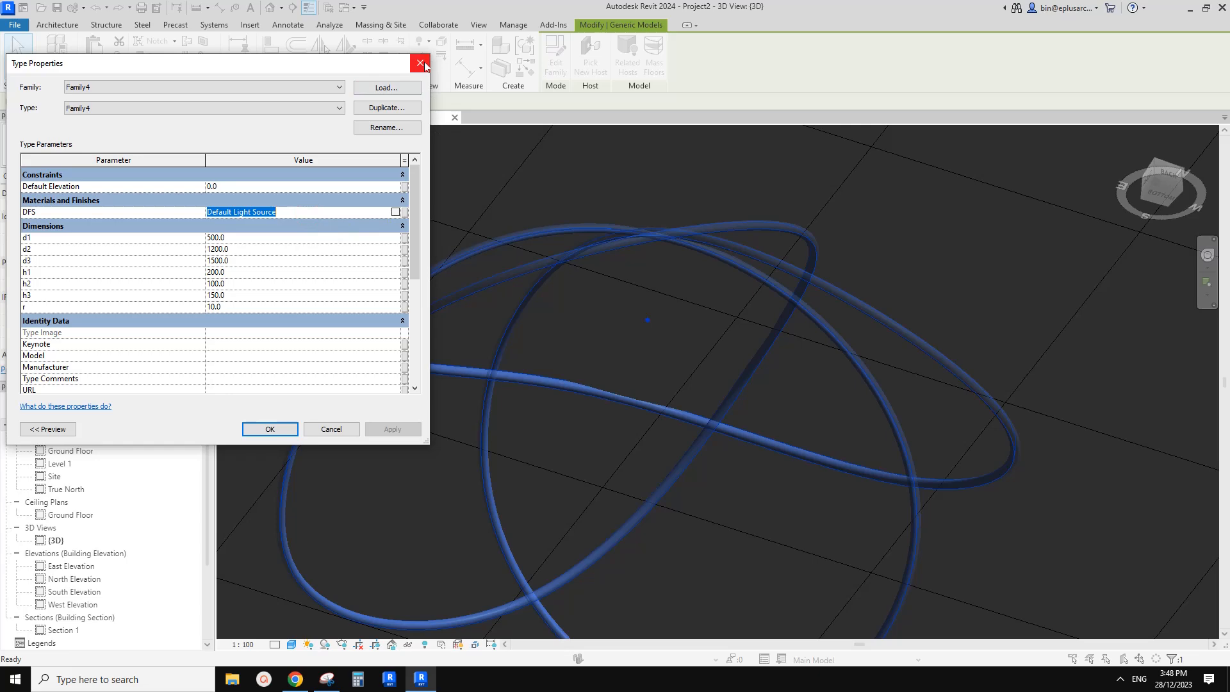
pyautogui.click(419, 63)
# Set the r type parameter of the placed tube light to 15
pyautogui.click(654, 302)
pyautogui.keyDown('shift'); pyautogui.moveTo(654, 302); pyautogui.dragTo(583, 291, button='middle'); pyautogui.keyUp('shift')
pyautogui.click(596, 286)
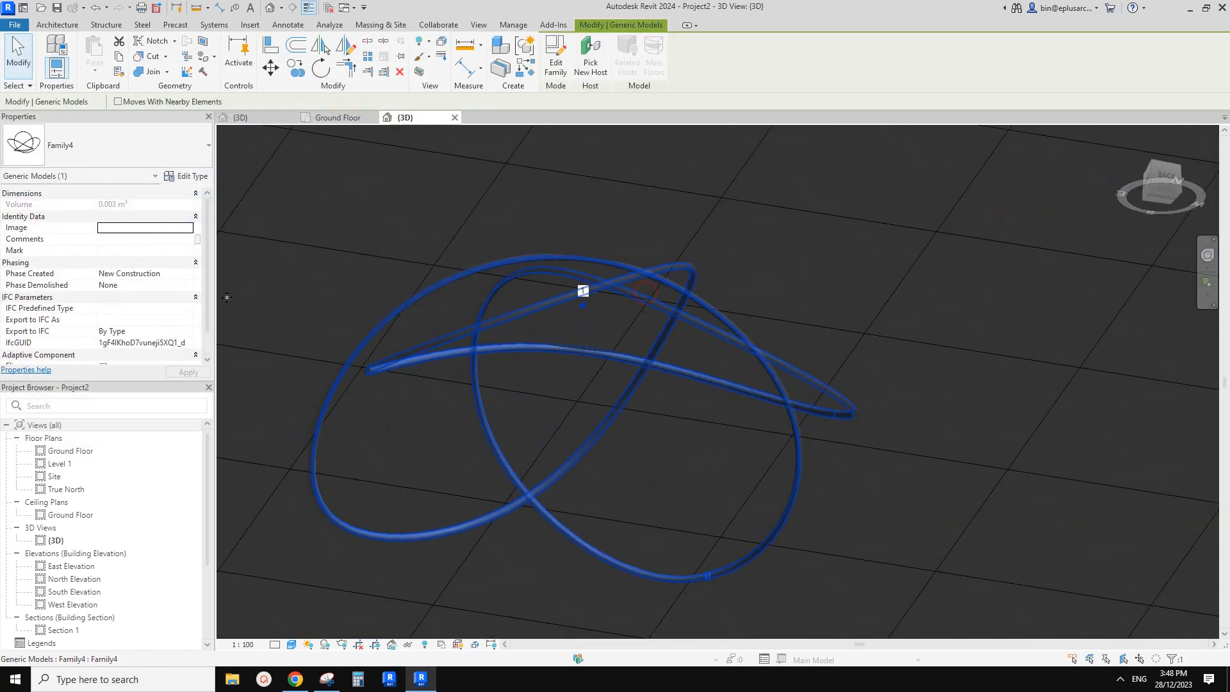
pyautogui.scroll(-1, 168, 286)
pyautogui.scroll(1, 168, 286)
pyautogui.click(189, 175)
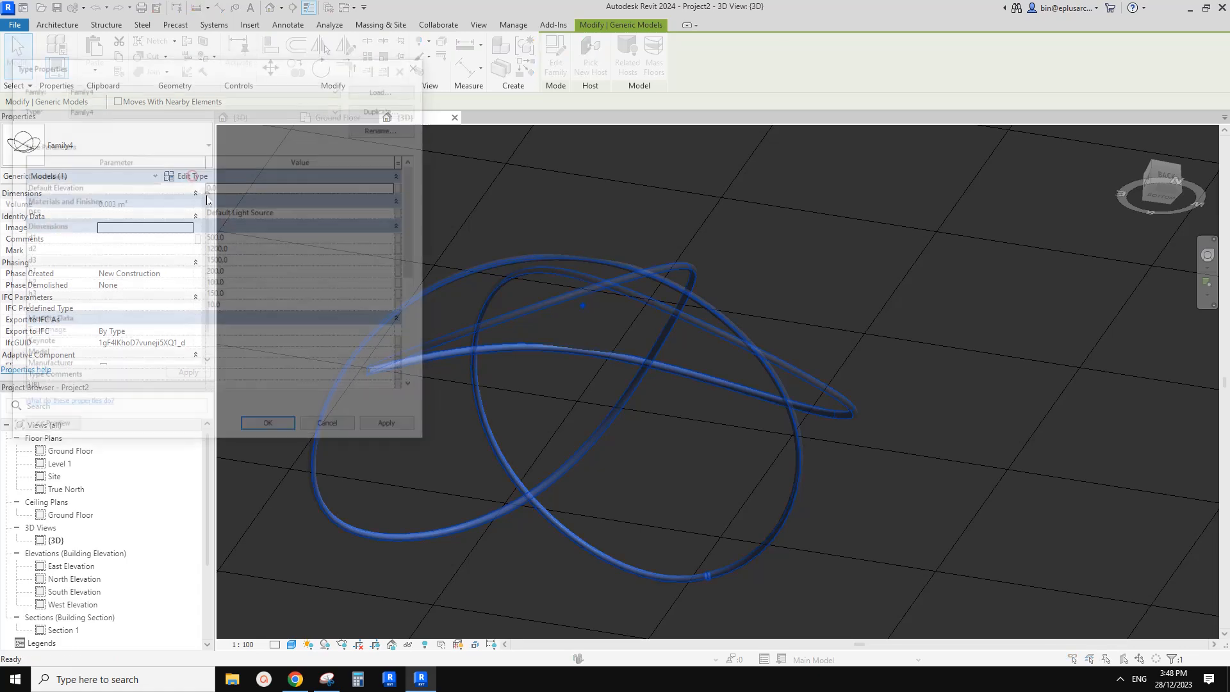
pyautogui.click(246, 307)
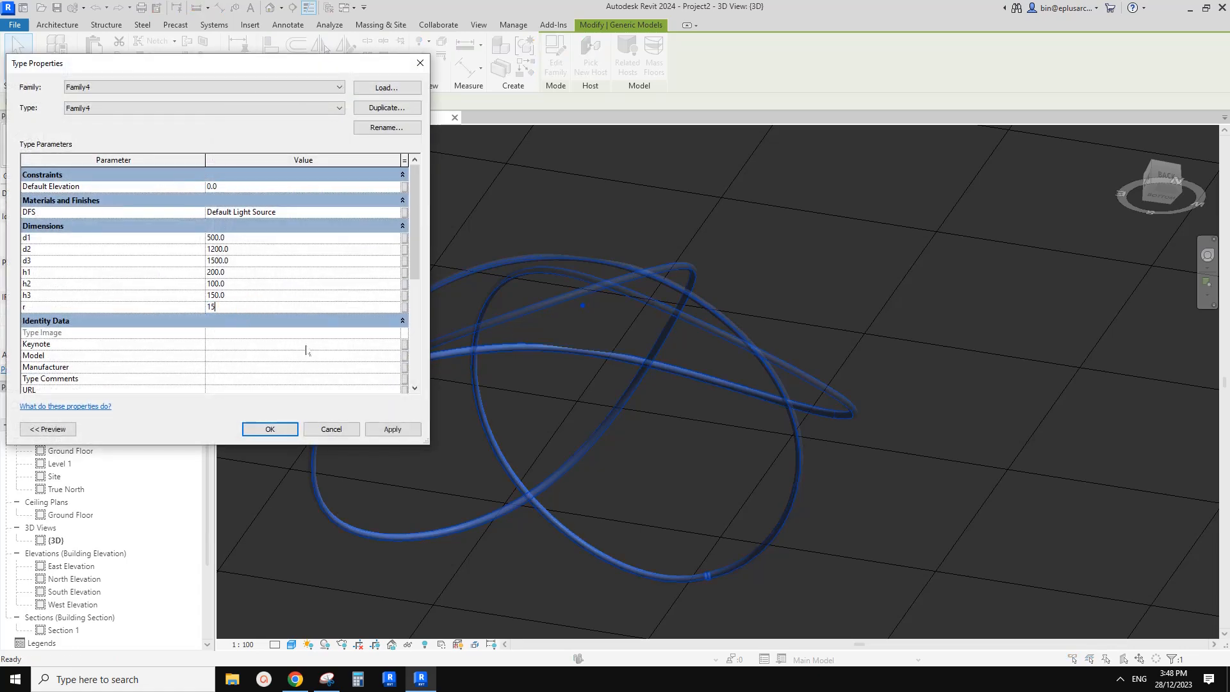
pyautogui.click(393, 429)
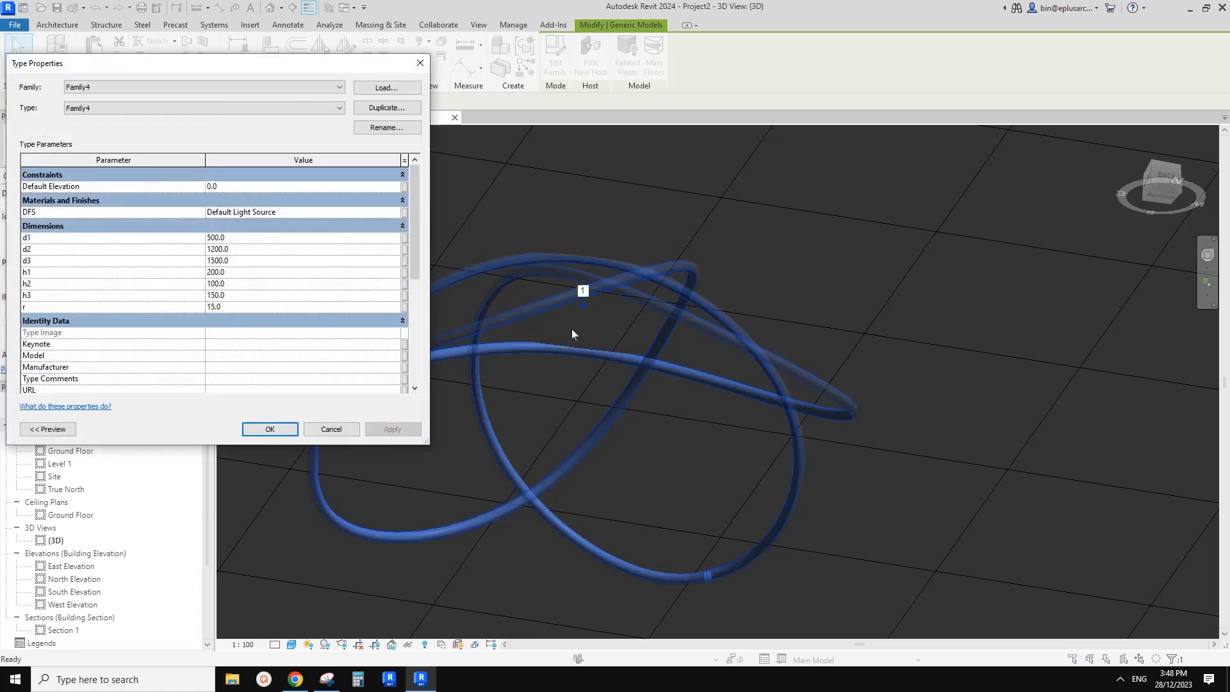
pyautogui.click(270, 430)
# Inspect the thickened tube light in the project and return to the family's 3D view
pyautogui.click(559, 362)
pyautogui.keyDown('shift'); pyautogui.moveTo(560, 362); pyautogui.dragTo(293, 154, button='middle'); pyautogui.keyUp('shift')
pyautogui.click(257, 118)
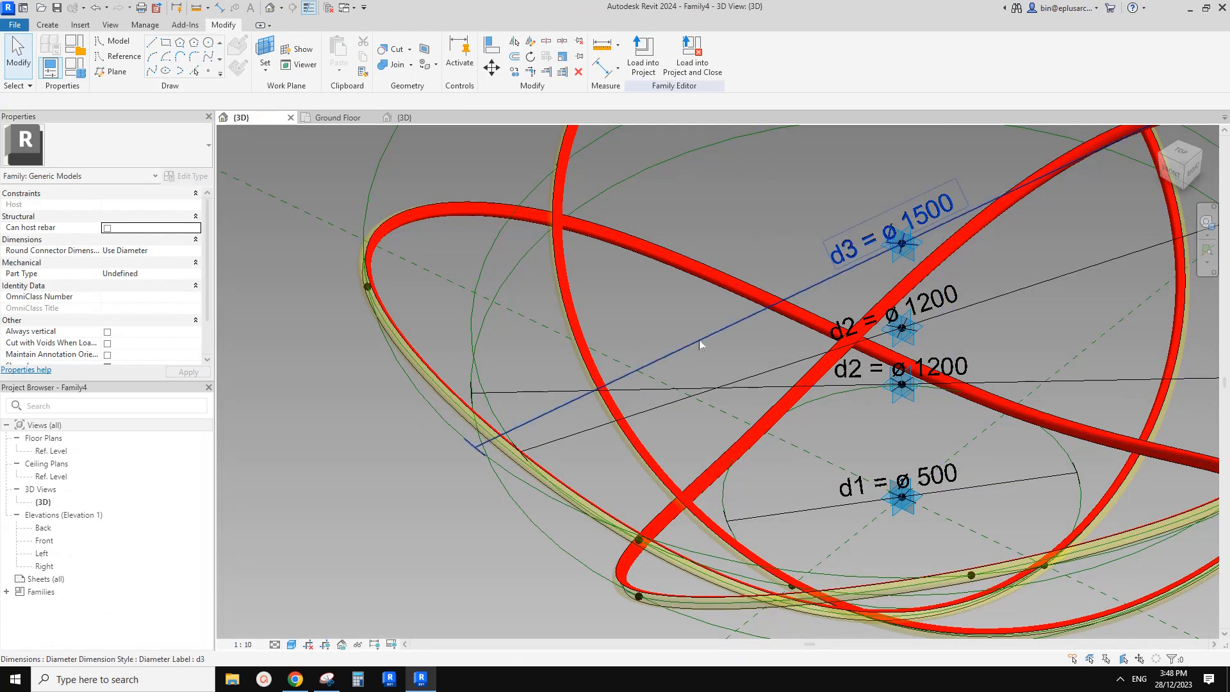
# Compare the overall tube light shape with the reference ribbon light image in the Google Docs page and return to the Revit family
pyautogui.scroll(-2, 658, 370)
pyautogui.moveTo(787, 371); pyautogui.dragTo(454, 425, button='middle')
pyautogui.scroll(-2, 661, 352)
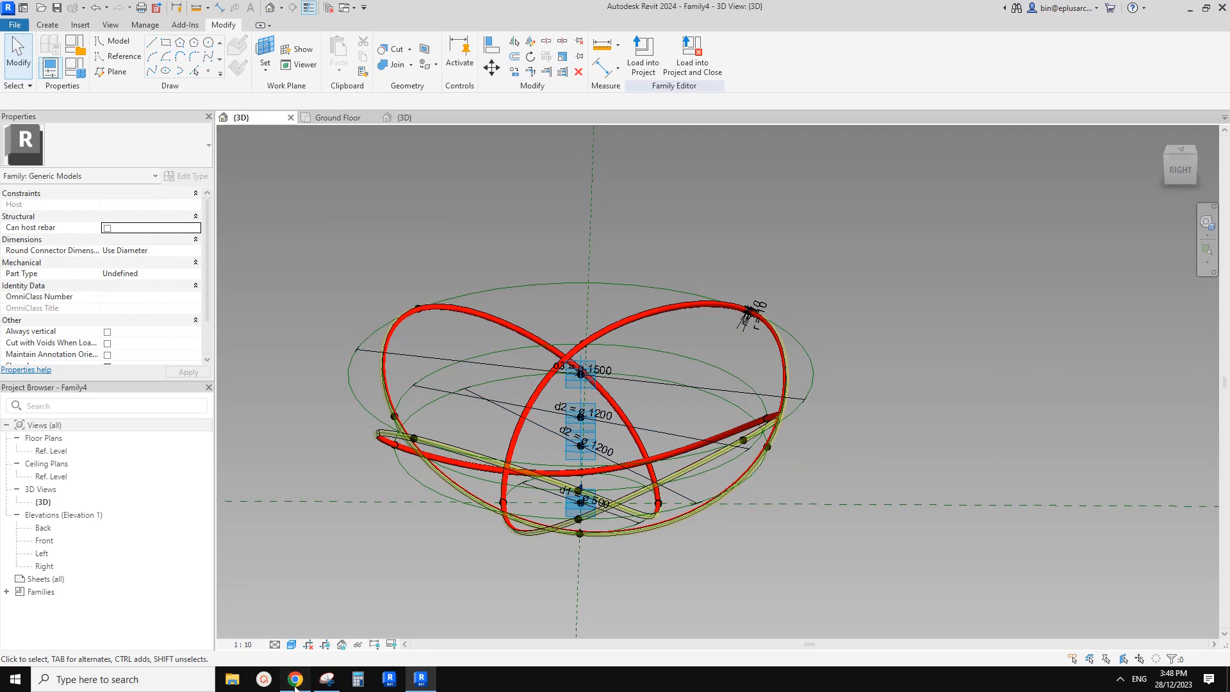
pyautogui.click(295, 682)
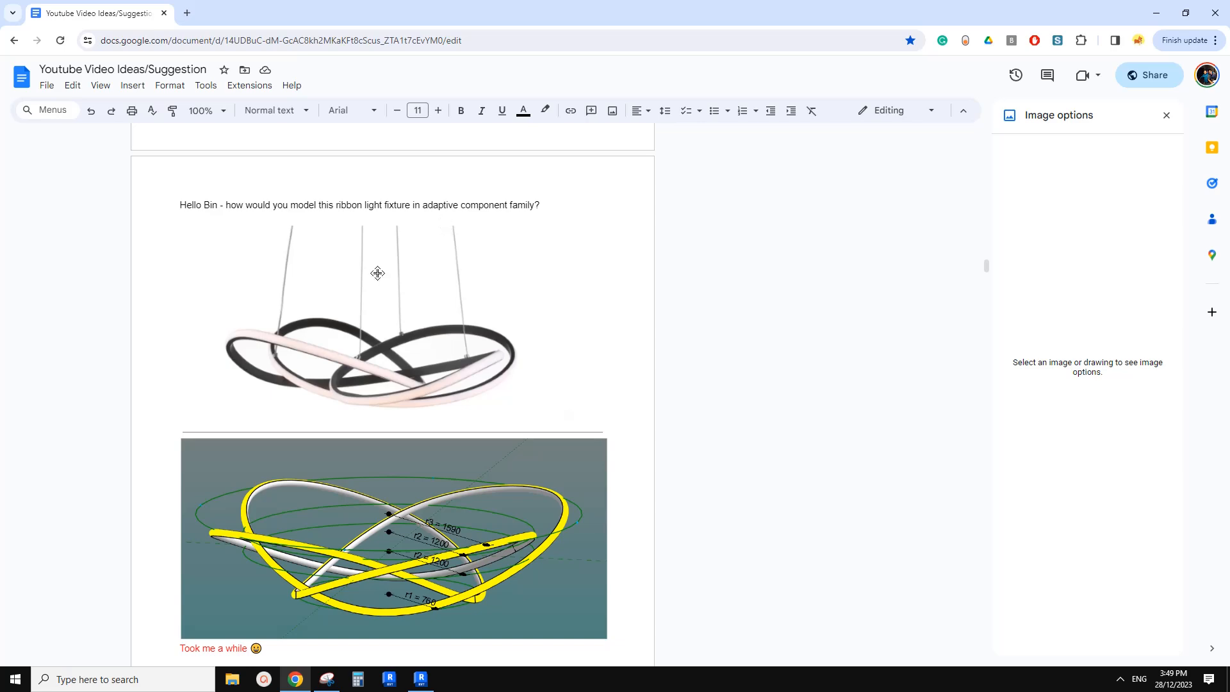
pyautogui.click(421, 679)
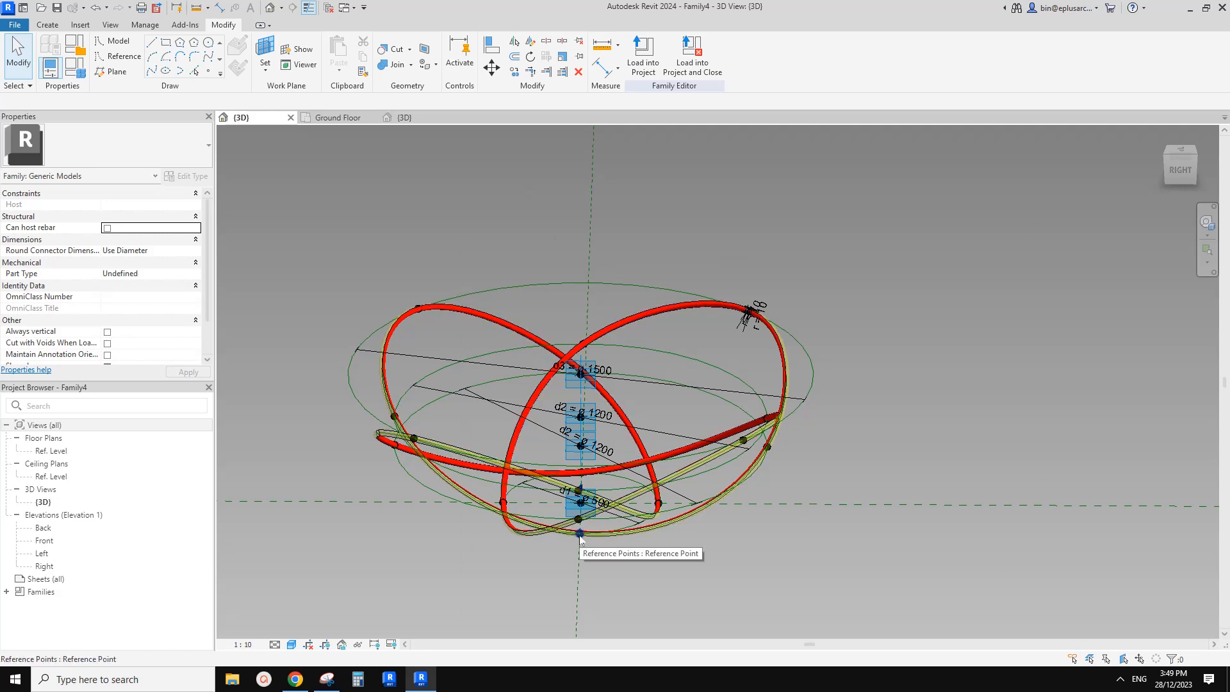
# Temporarily hide the lowest reference point at the centre of the d1 circle
pyautogui.moveTo(581, 538); pyautogui.dragTo(575, 356, button='middle')
pyautogui.click(576, 332)
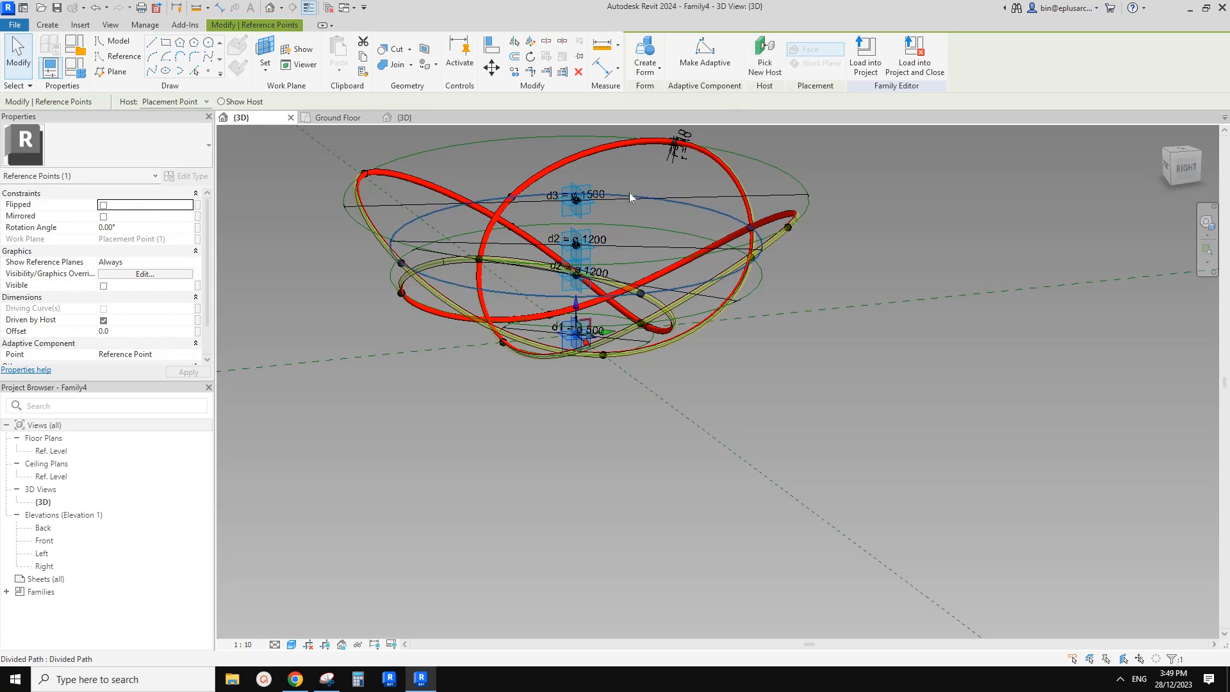
pyautogui.moveTo(628, 199); pyautogui.dragTo(640, 236, button='middle')
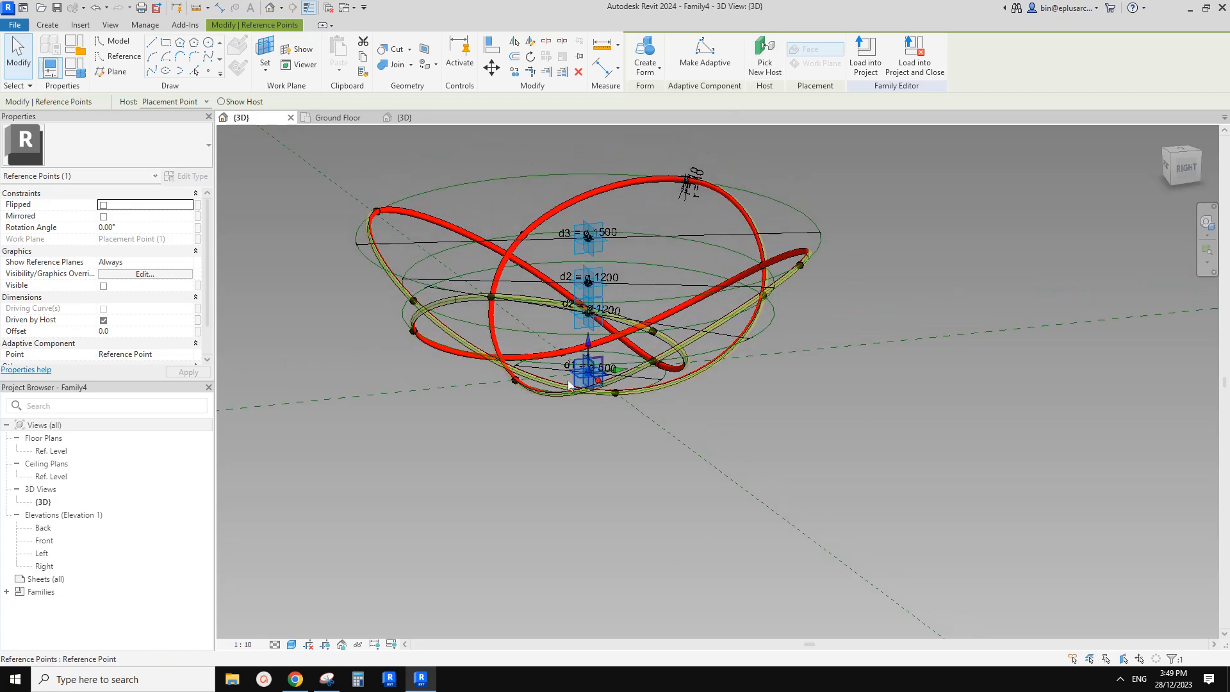
pyautogui.scroll(5, 608, 399)
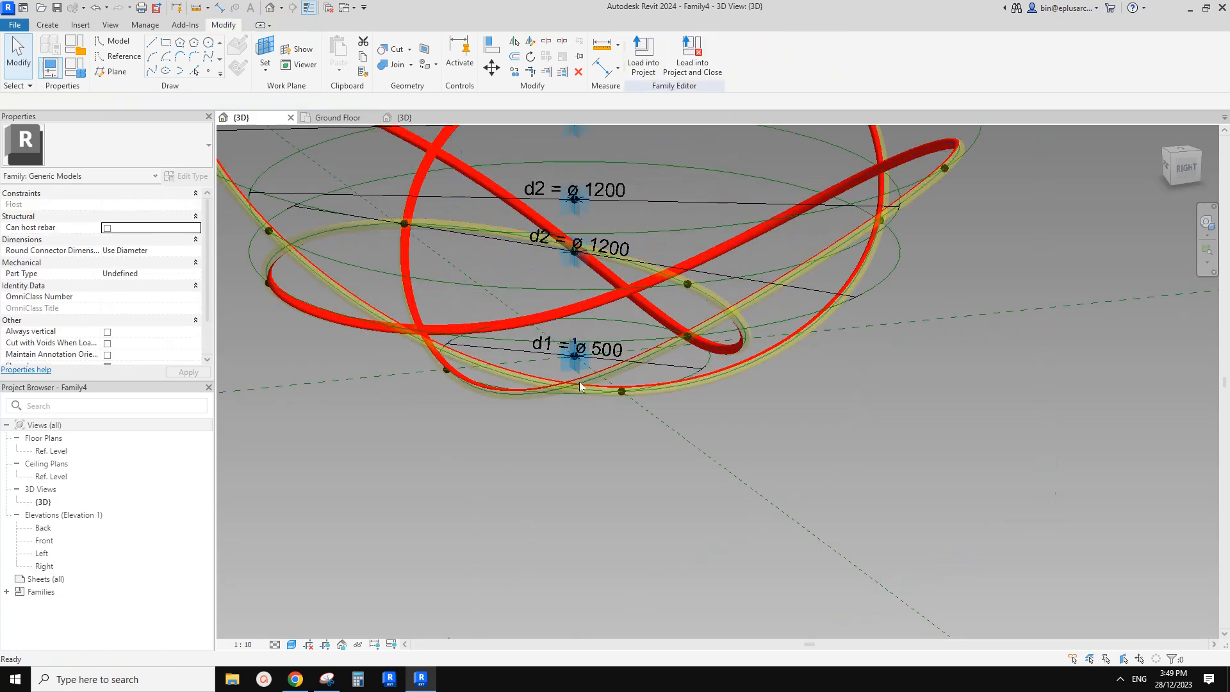
pyautogui.click(580, 357)
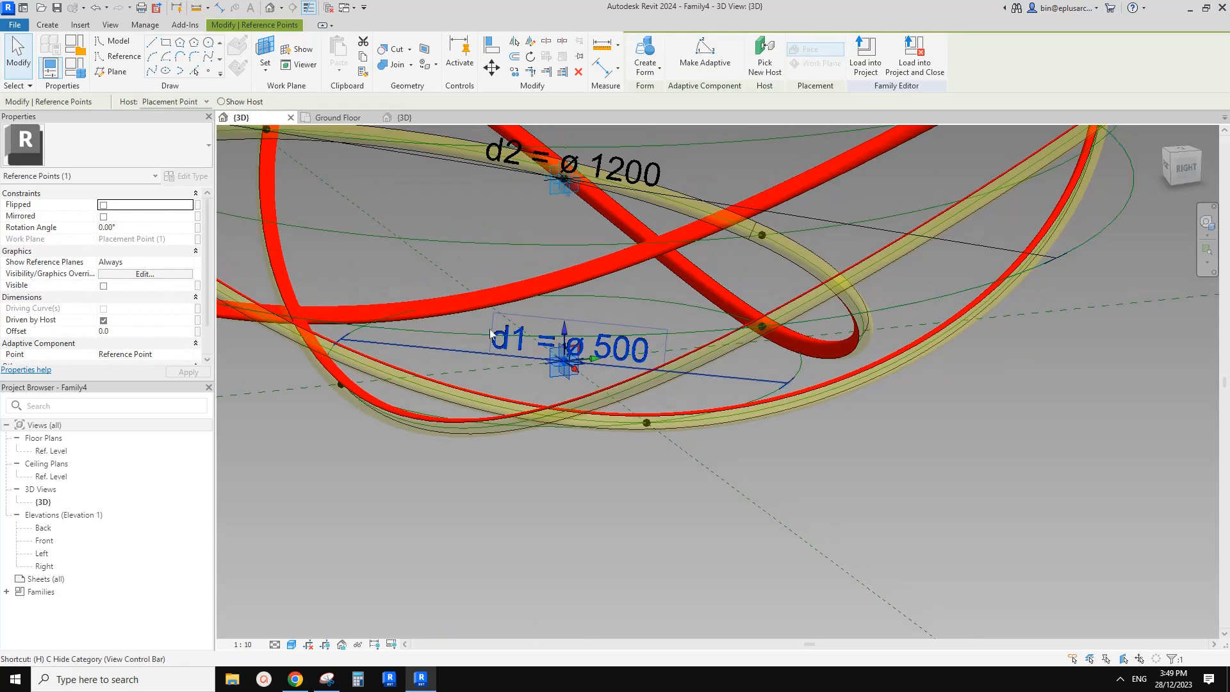
pyautogui.press('h')
pyautogui.press('h')
pyautogui.scroll(1, 569, 378)
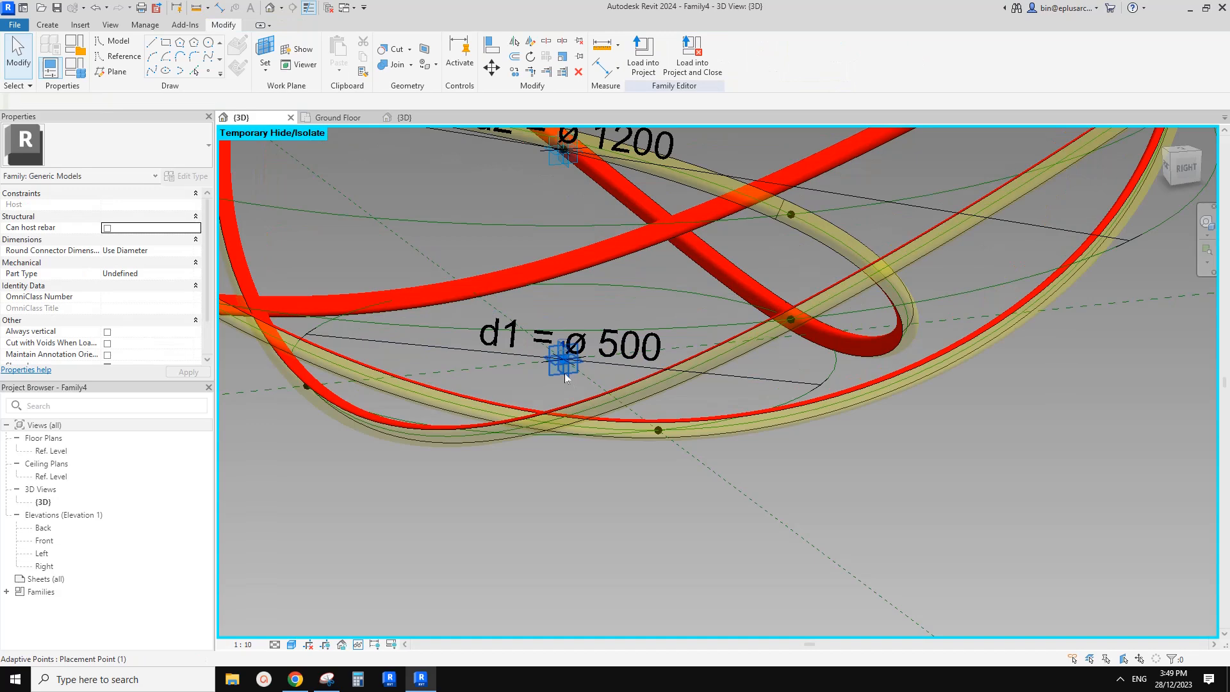
# Examine the properties of adaptive placement point 1 and reset the temporary hide
pyautogui.click(564, 372)
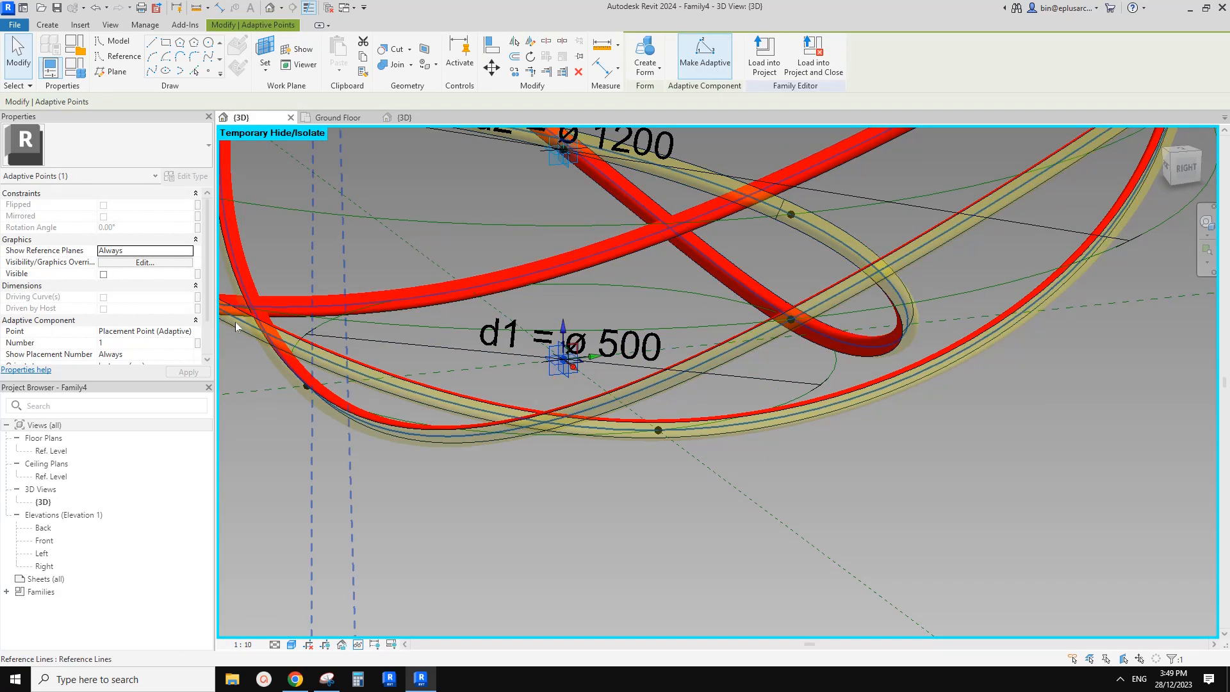
pyautogui.scroll(-3, 152, 292)
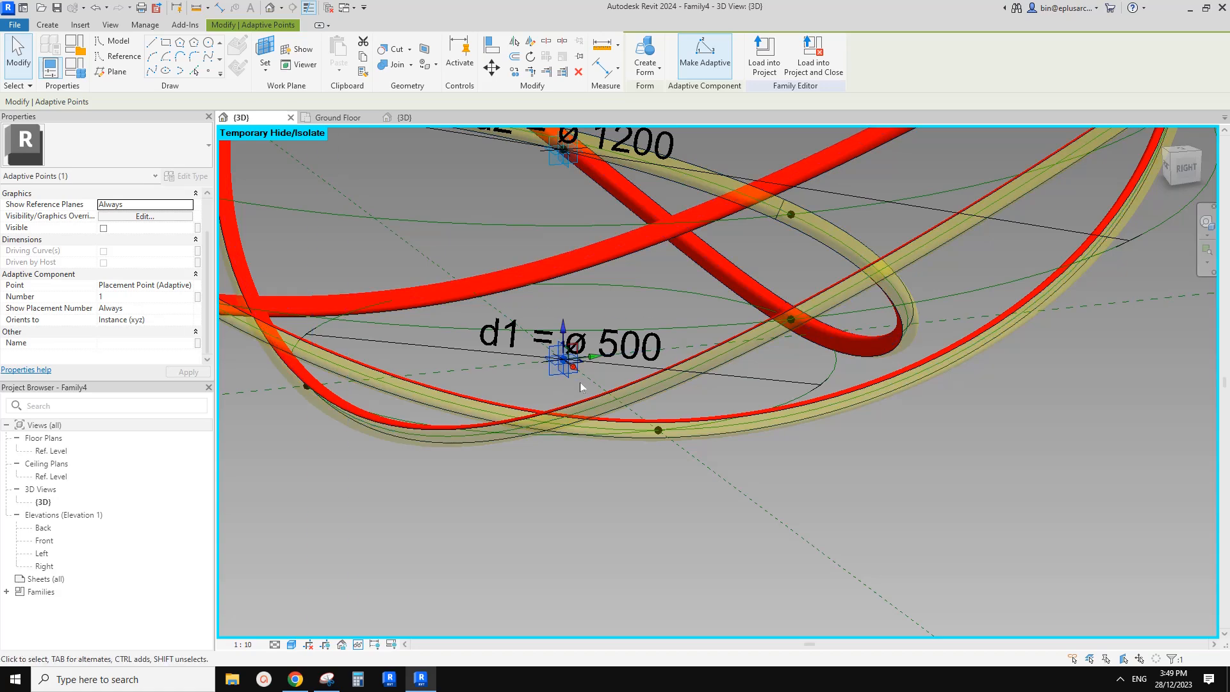
pyautogui.scroll(-2, 579, 383)
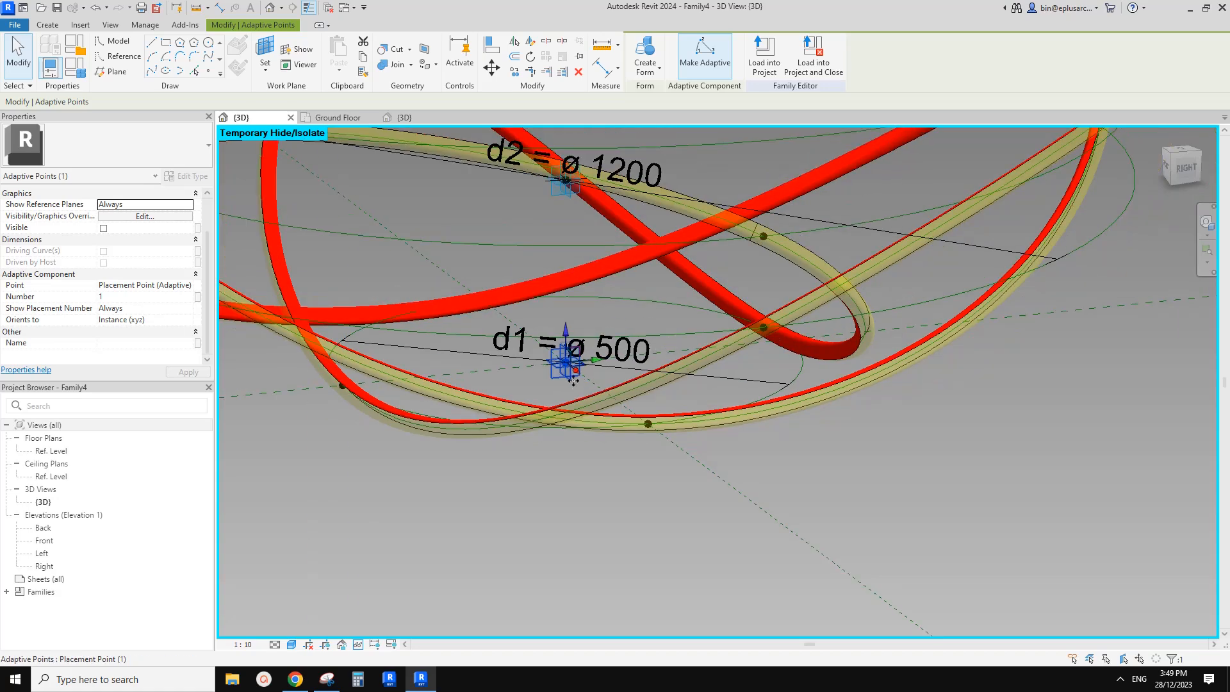
pyautogui.press('Escape')
pyautogui.moveTo(513, 292); pyautogui.dragTo(513, 337, button='middle')
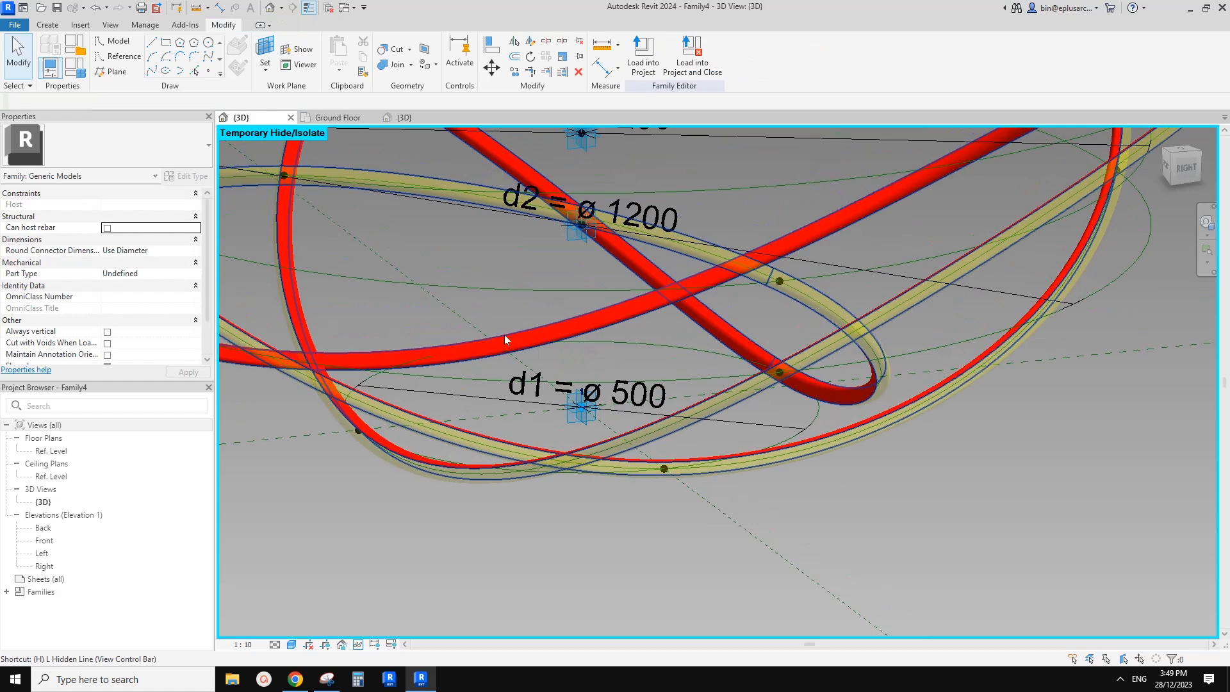
# Set the offset of the reference point hosted on placement point 1 to -1200, lowering the whole tube light
pyautogui.click(583, 402)
pyautogui.scroll(-1, 180, 328)
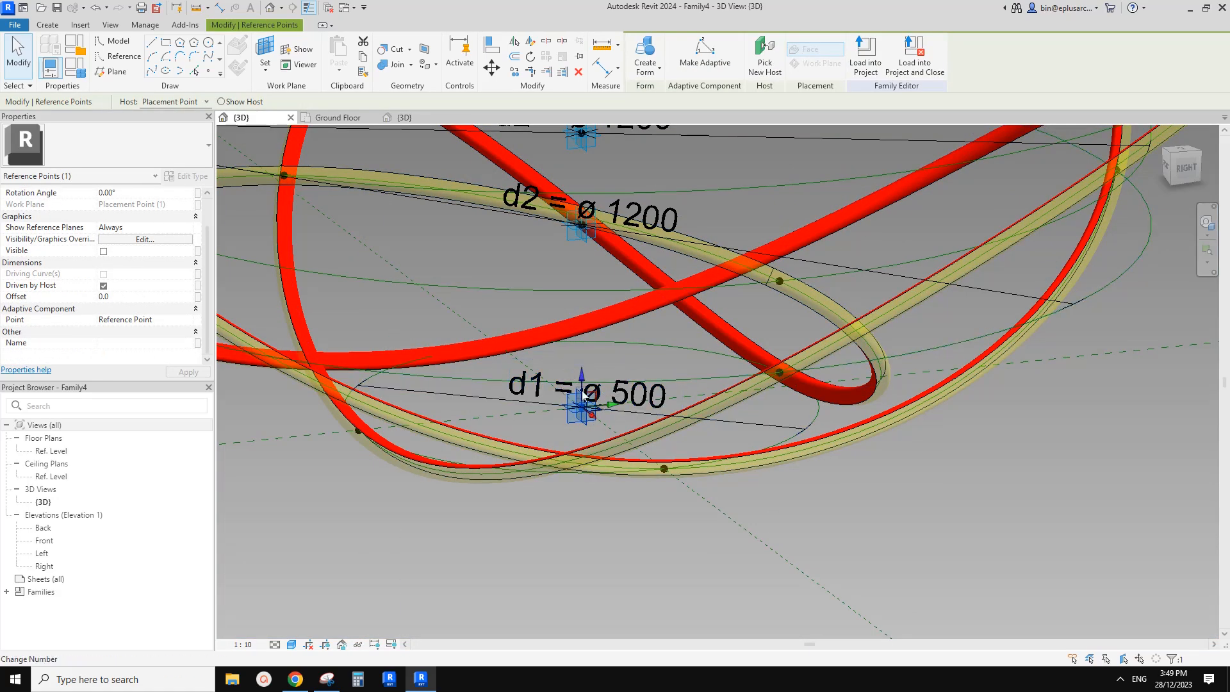
pyautogui.scroll(-3, 583, 401)
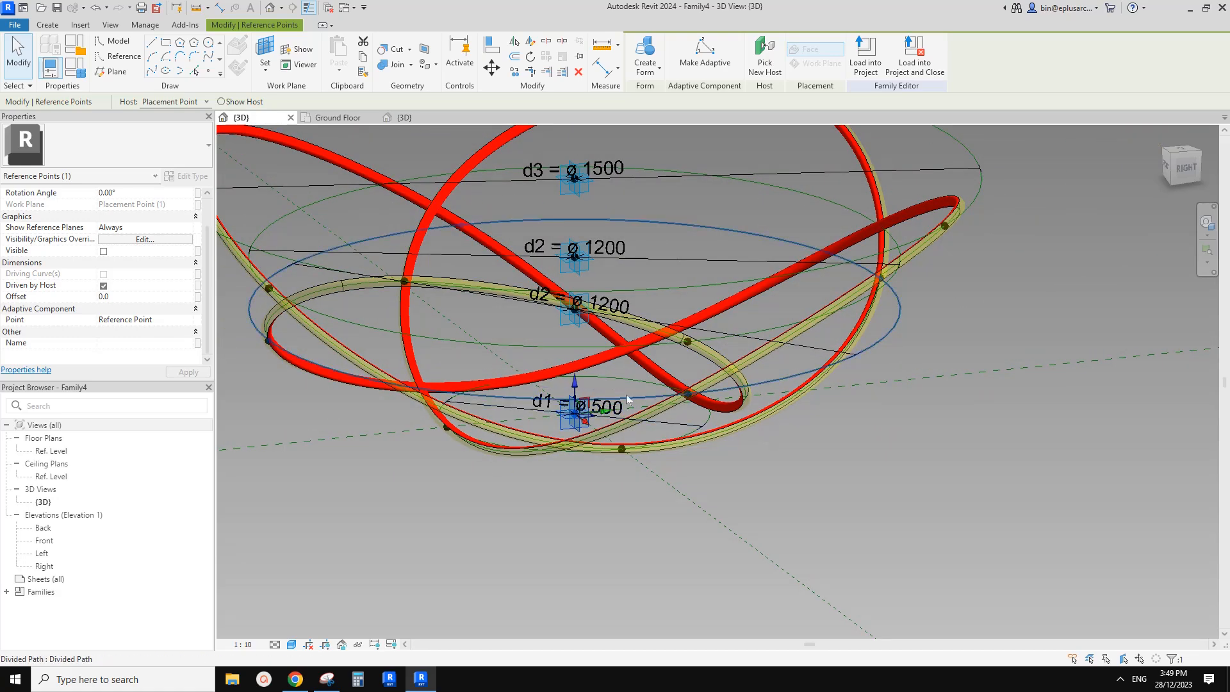
pyautogui.moveTo(471, 369); pyautogui.dragTo(501, 358, button='middle')
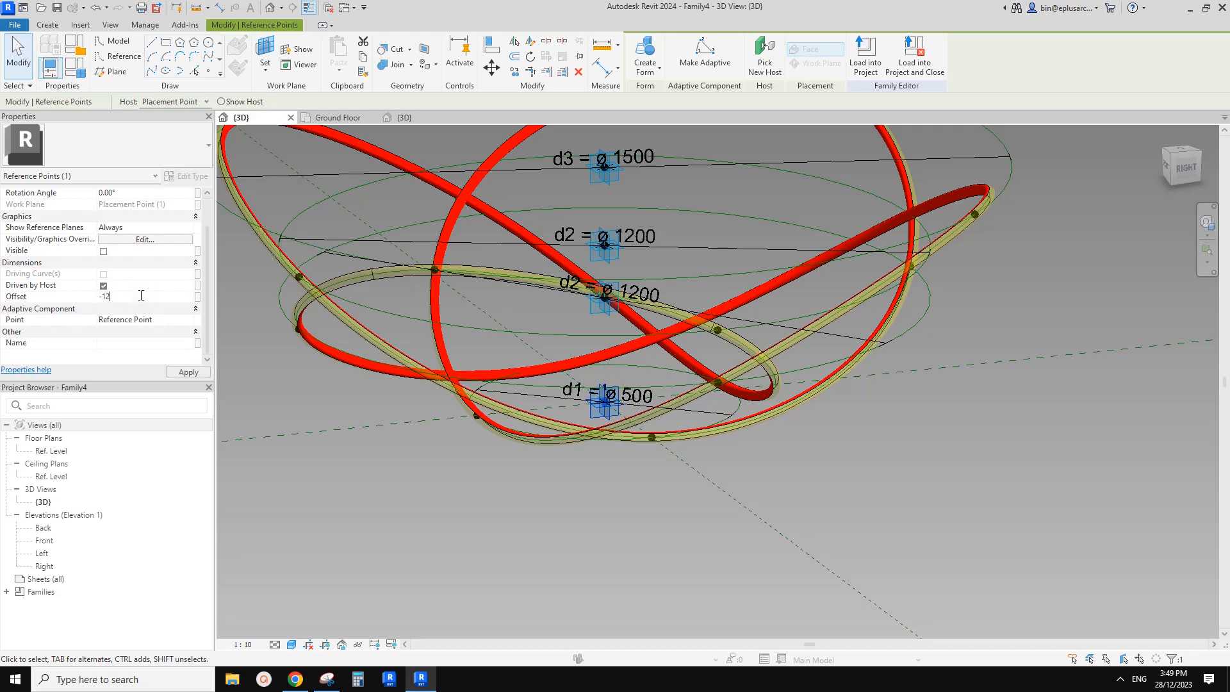
pyautogui.scroll(-5, 576, 428)
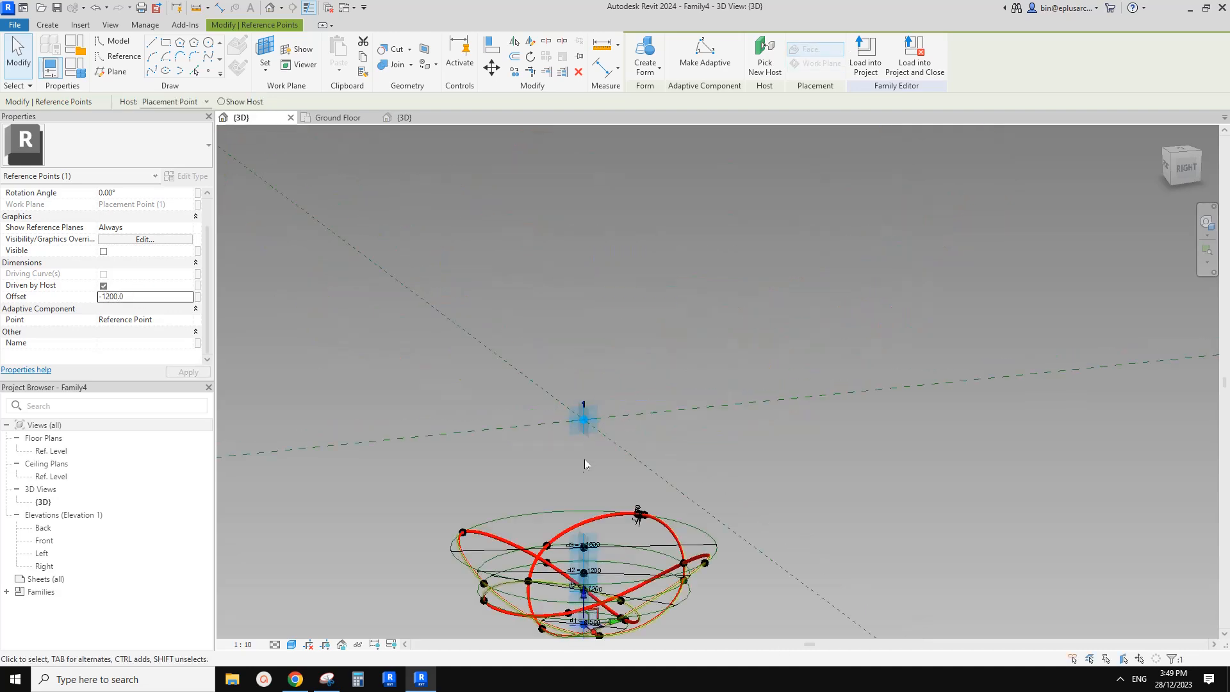
pyautogui.moveTo(584, 509); pyautogui.dragTo(572, 335, button='middle')
pyautogui.moveTo(573, 416); pyautogui.dragTo(581, 453, button='middle')
pyautogui.click(584, 290)
pyautogui.moveTo(574, 314); pyautogui.dragTo(586, 336, button='middle')
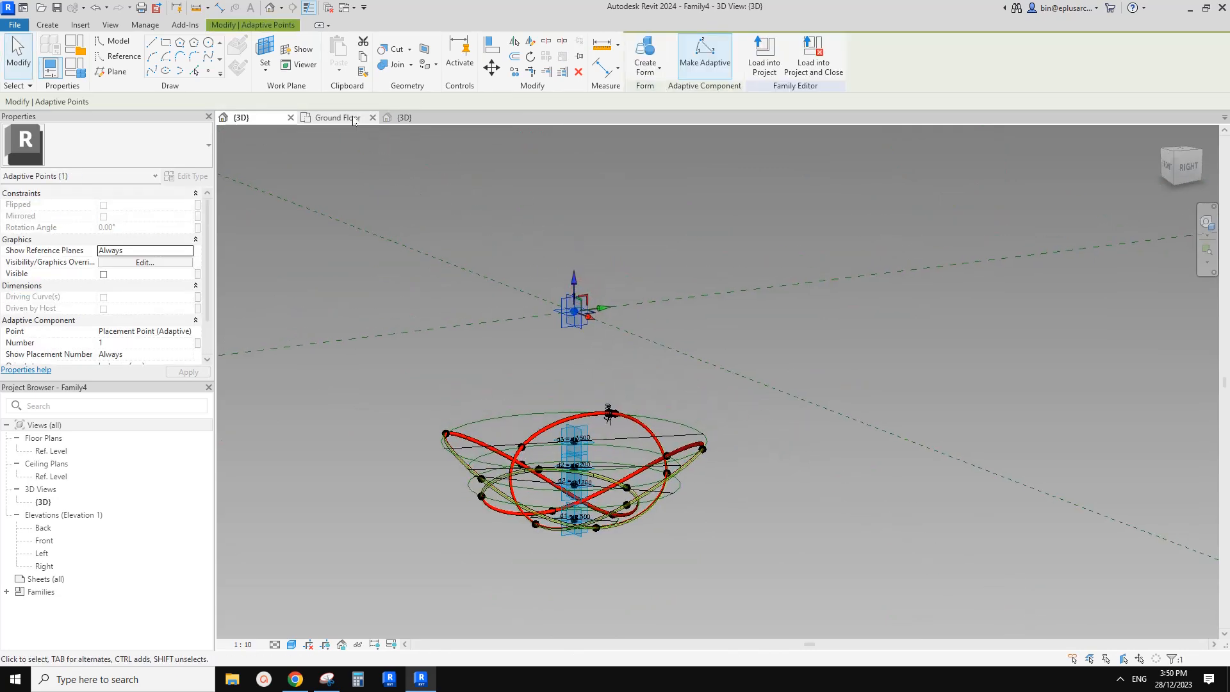
# Load the lowered family into Project2, overwriting the existing version, and select the placed tube light in the default 3D view
pyautogui.click(352, 117)
pyautogui.click(276, 121)
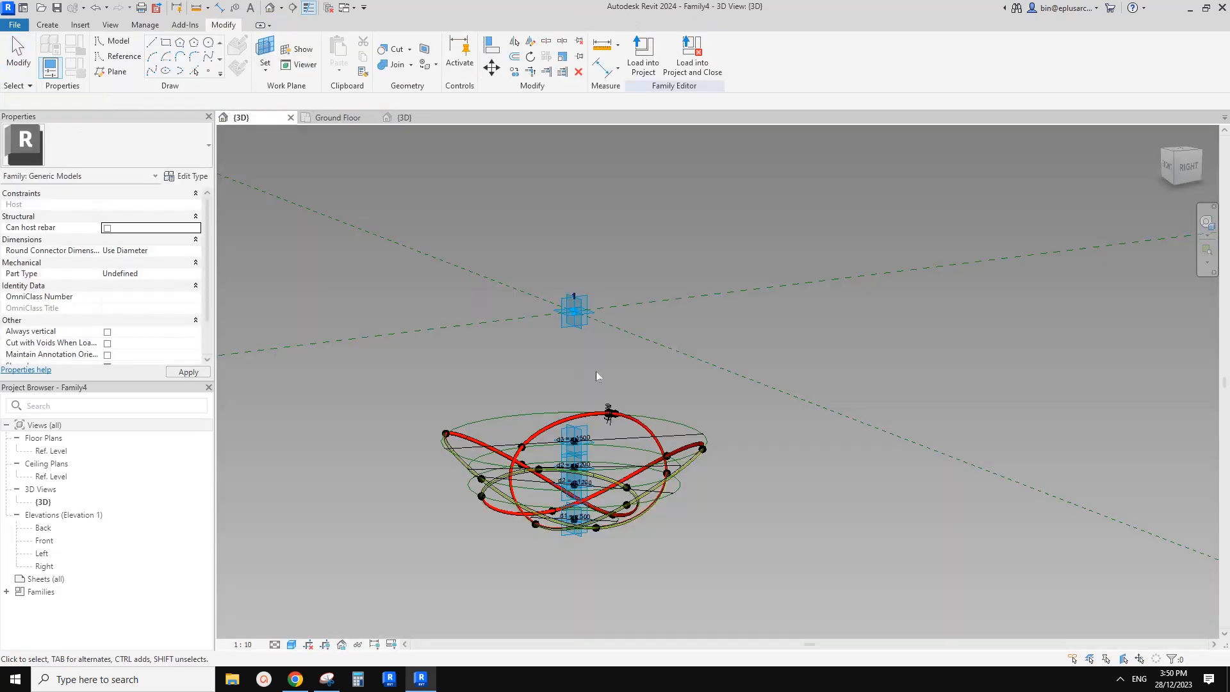
pyautogui.click(643, 64)
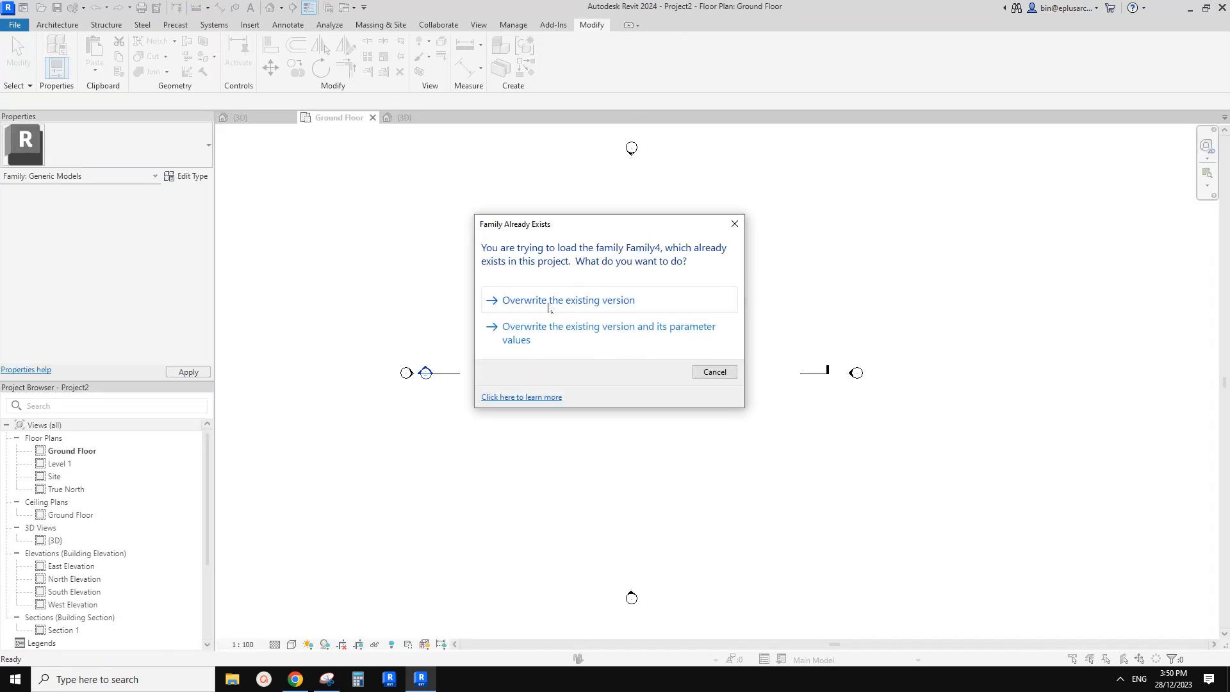
pyautogui.click(549, 302)
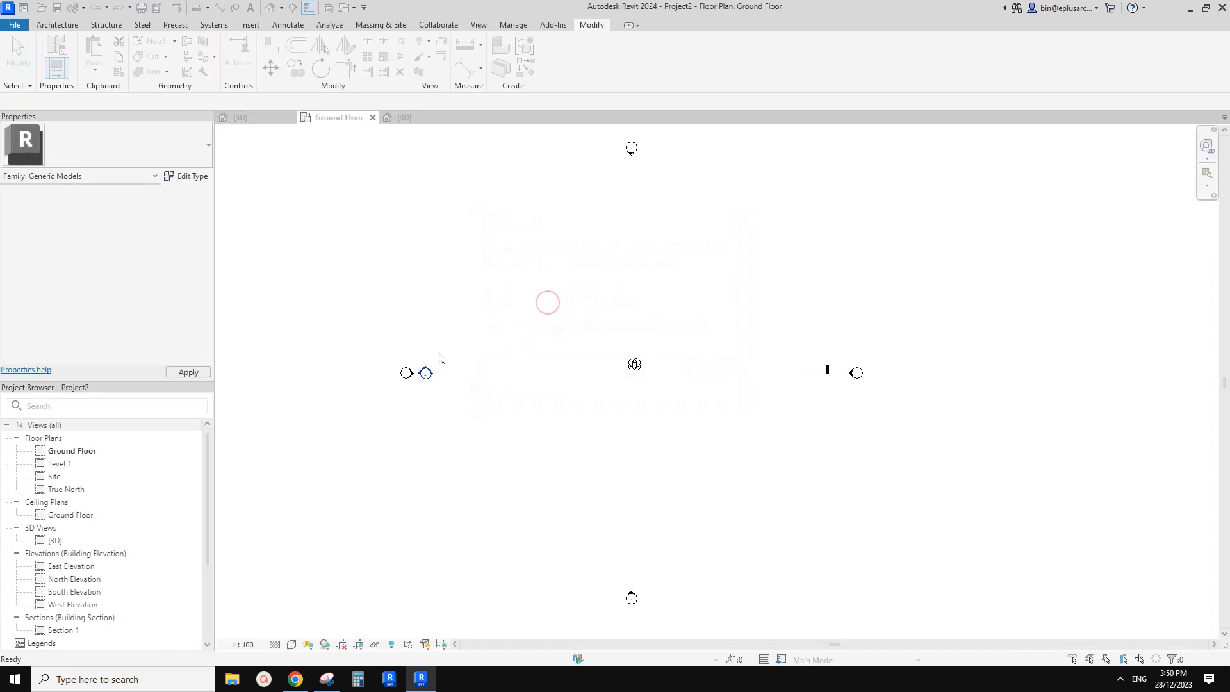
pyautogui.click(270, 8)
pyautogui.scroll(-5, 650, 357)
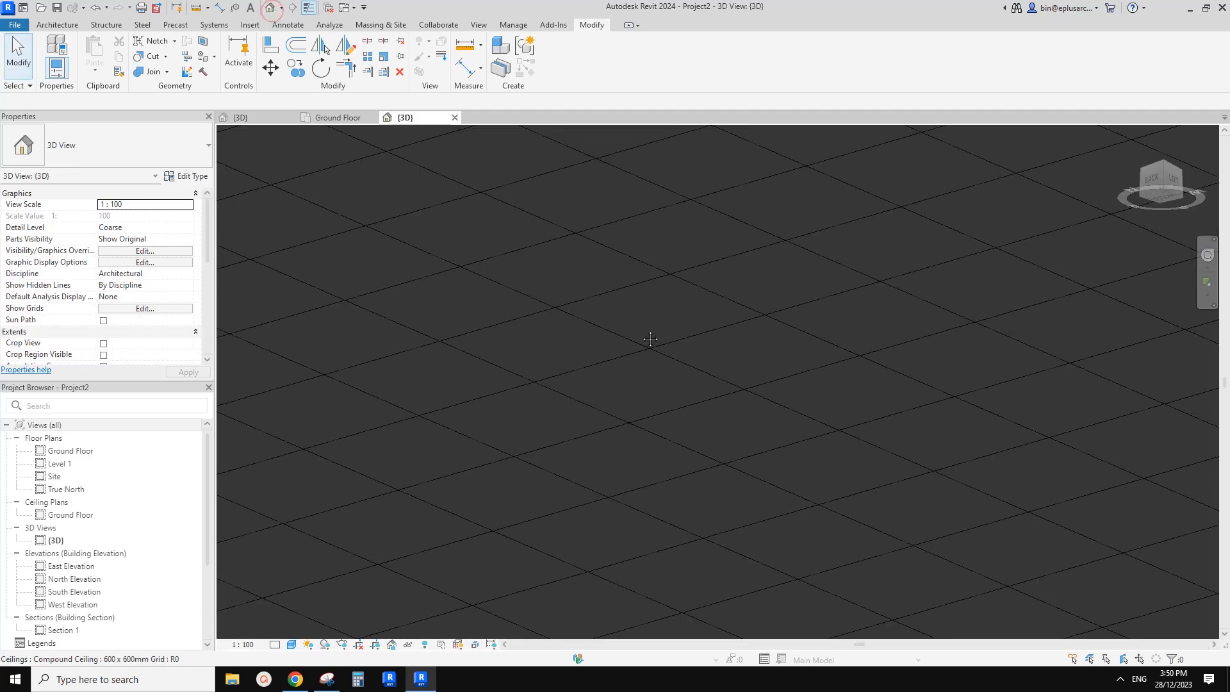
pyautogui.scroll(-3, 650, 357)
pyautogui.keyDown('shift'); pyautogui.moveTo(662, 337); pyautogui.dragTo(549, 333, button='middle'); pyautogui.keyUp('shift')
pyautogui.click(540, 302)
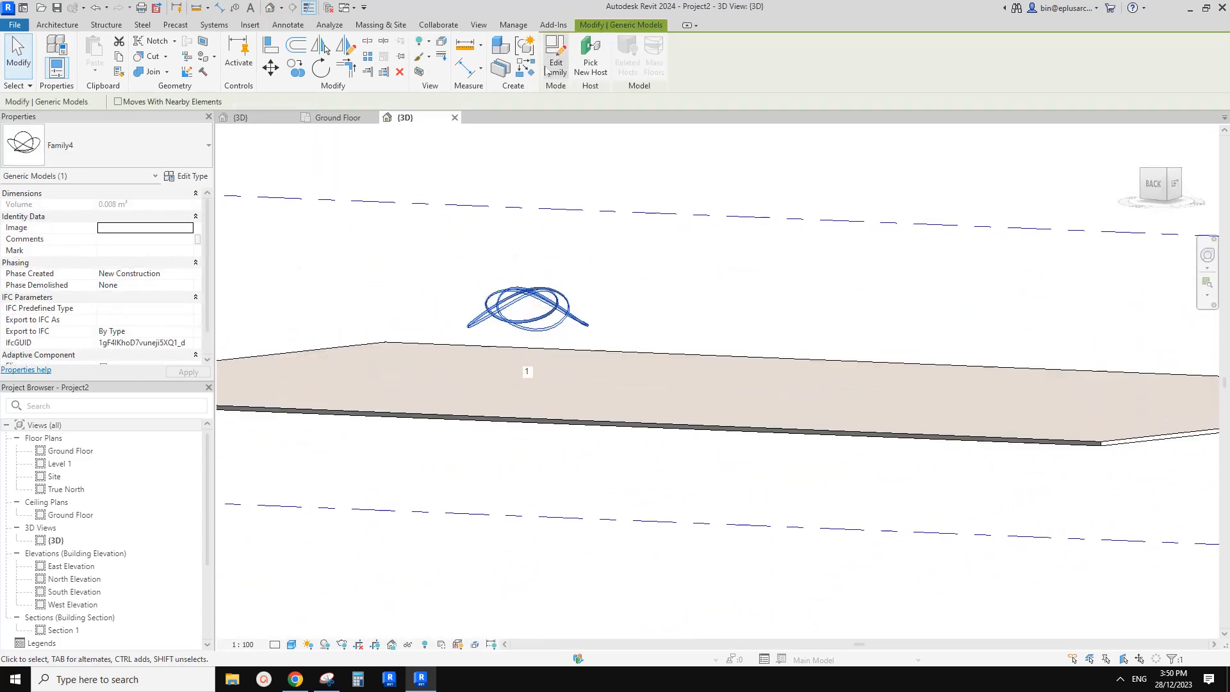
# Enable Always vertical in the tube light family and reload it into the project
pyautogui.click(549, 62)
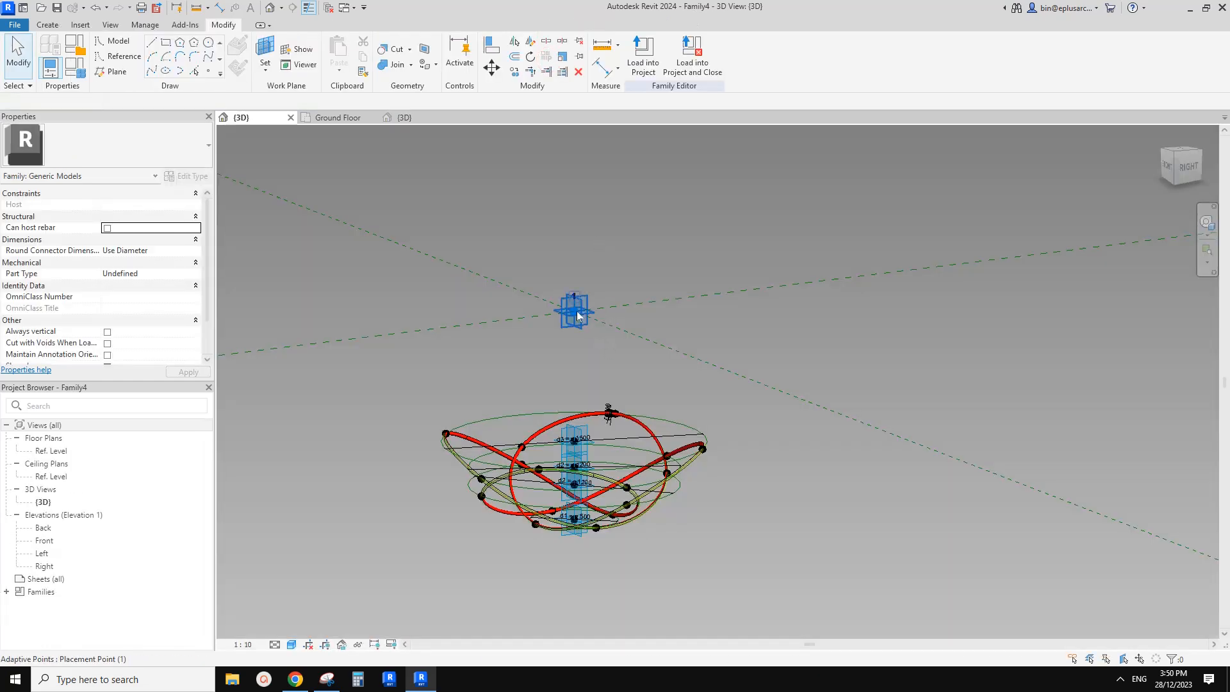
pyautogui.click(643, 56)
pyautogui.click(474, 280)
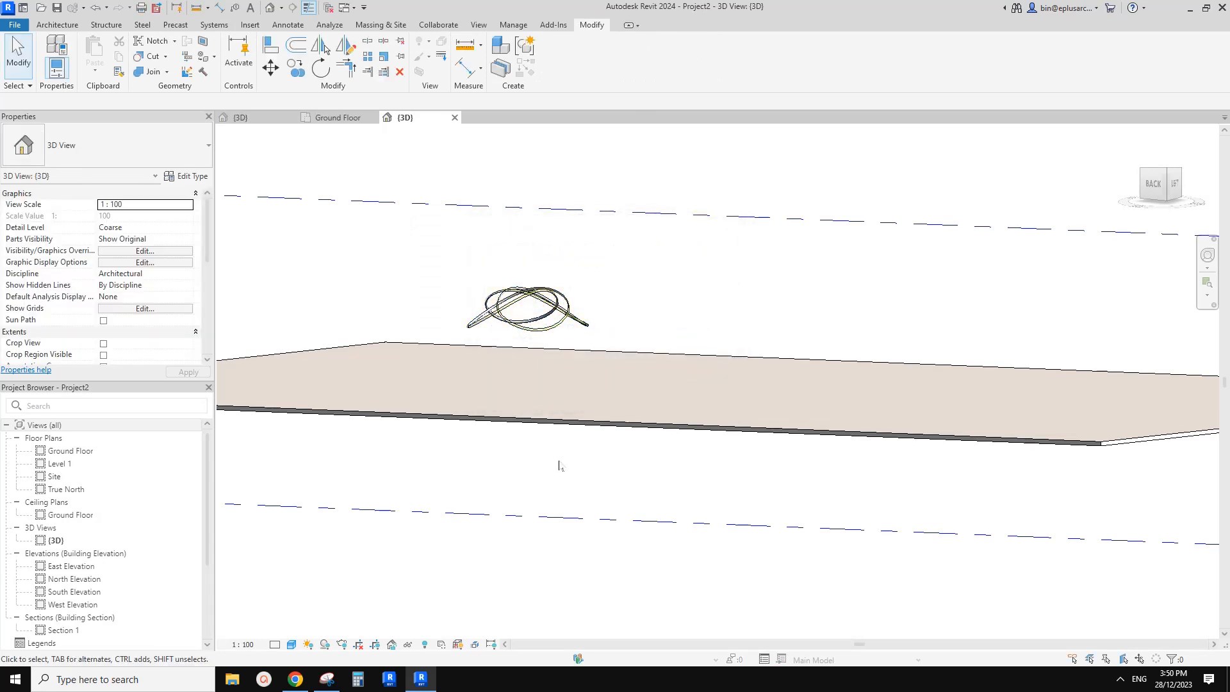
pyautogui.moveTo(543, 296); pyautogui.dragTo(570, 337, button='middle')
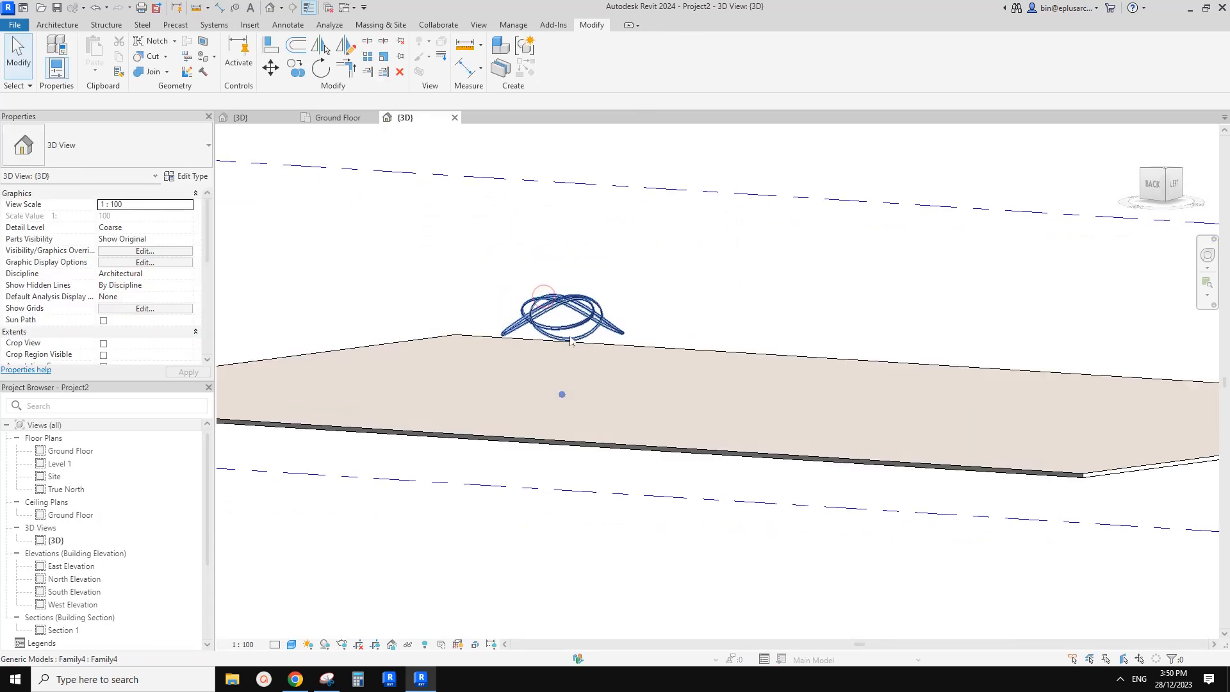
# Disable Always vertical in the tube light family and reload it into the project, overwriting the existing version
pyautogui.click(570, 340)
pyautogui.click(554, 60)
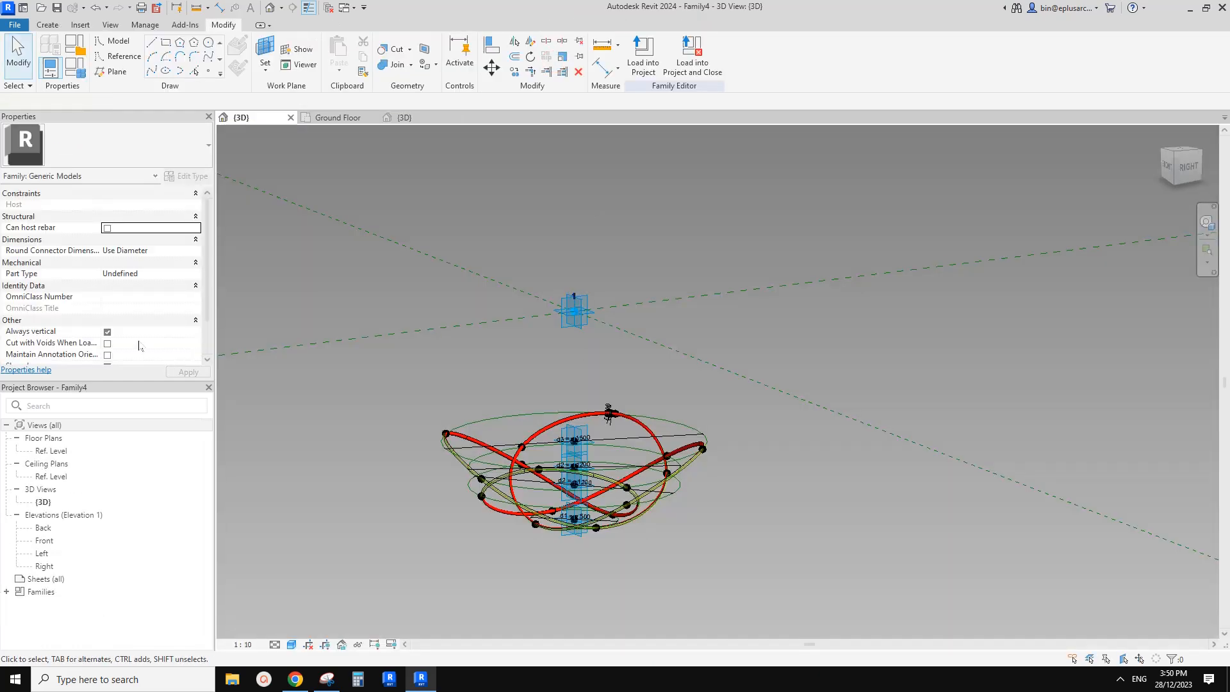
pyautogui.click(108, 332)
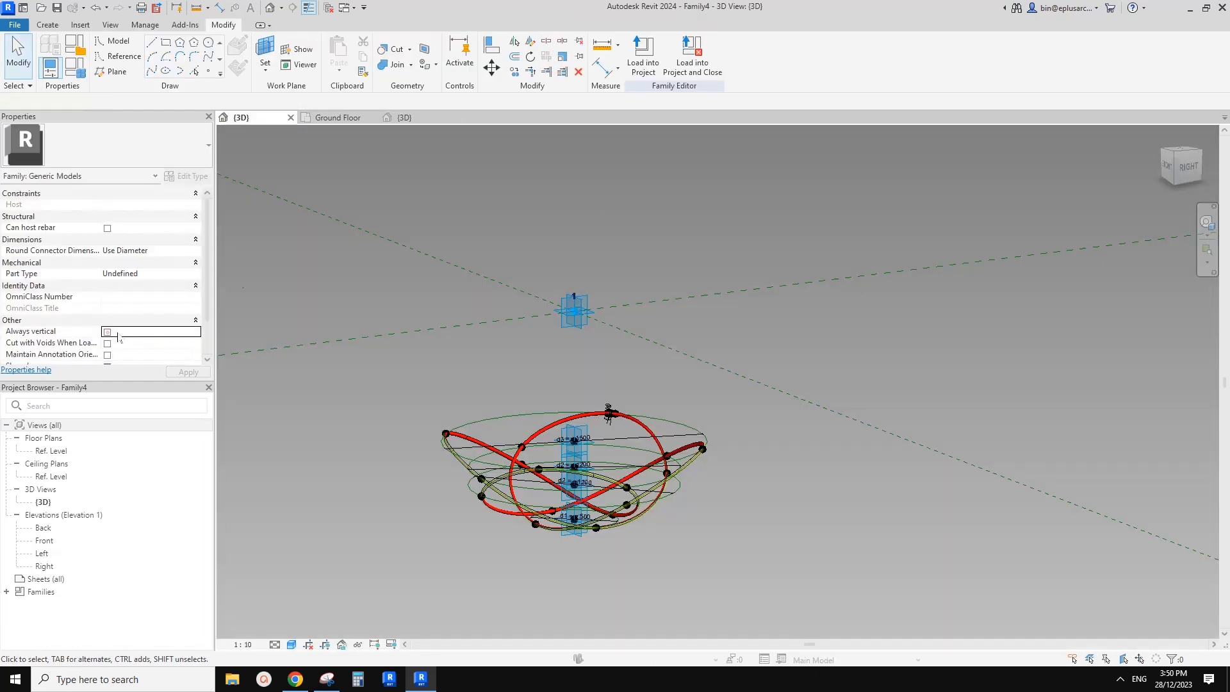
pyautogui.click(644, 54)
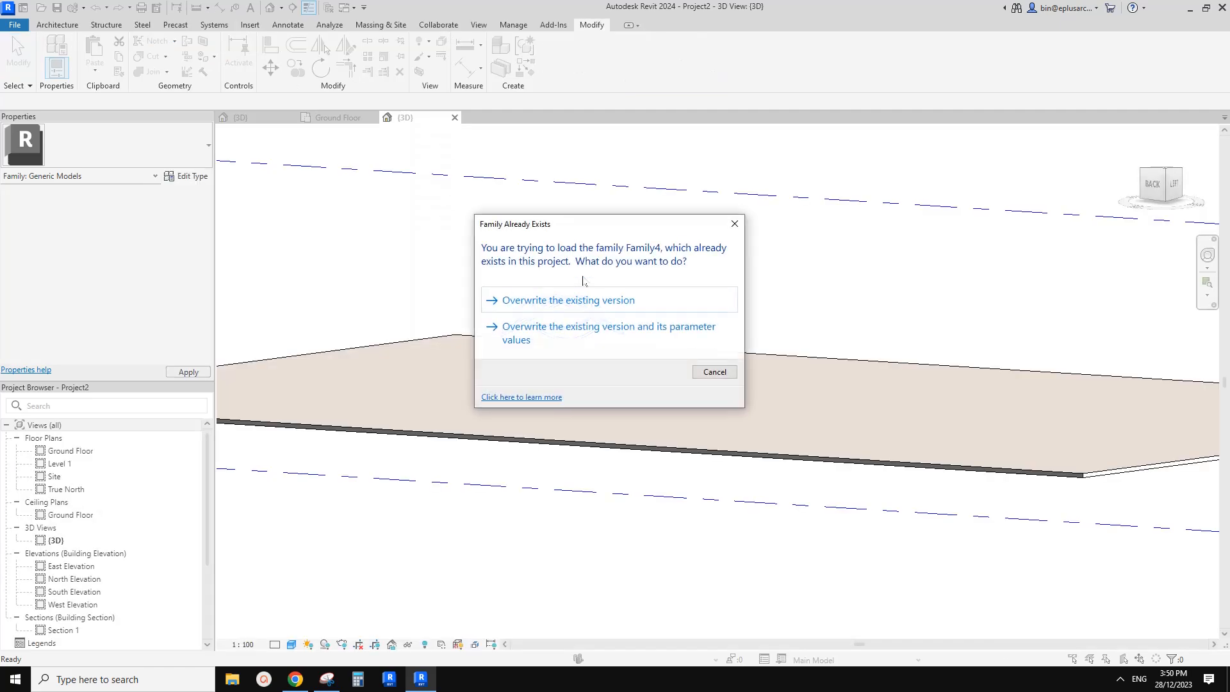
pyautogui.click(573, 300)
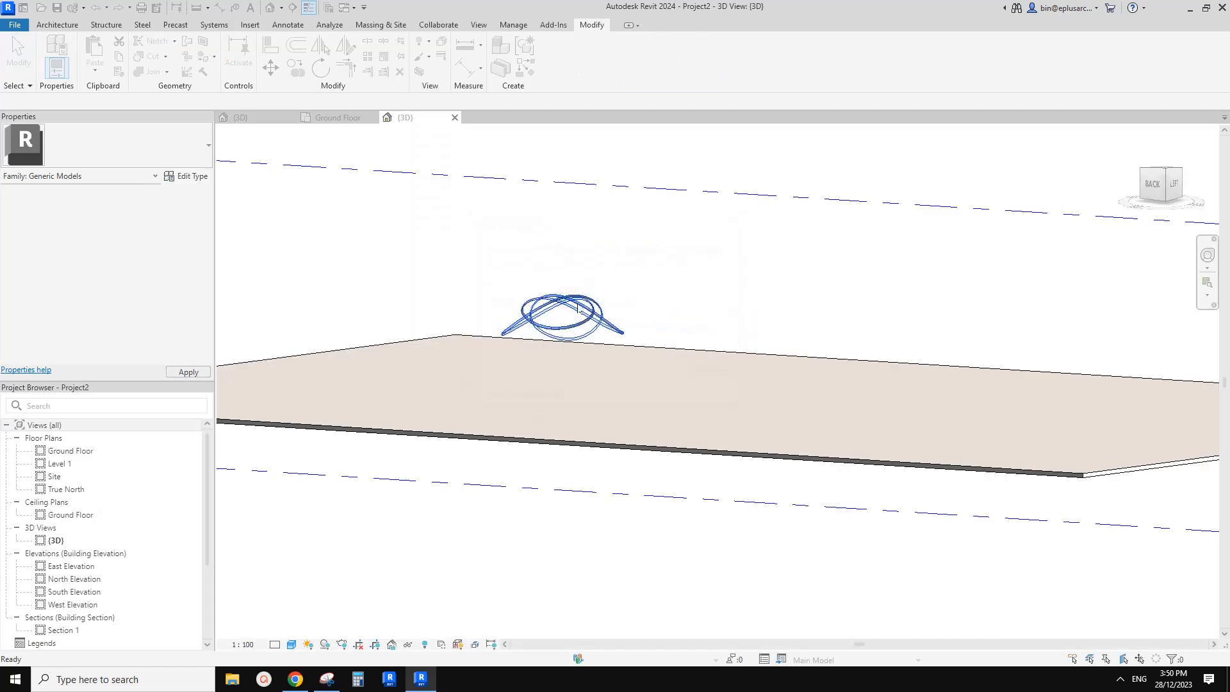
# Enable the Flip property of the placed tube light and check its position relative to the ceiling
pyautogui.scroll(-1, 117, 328)
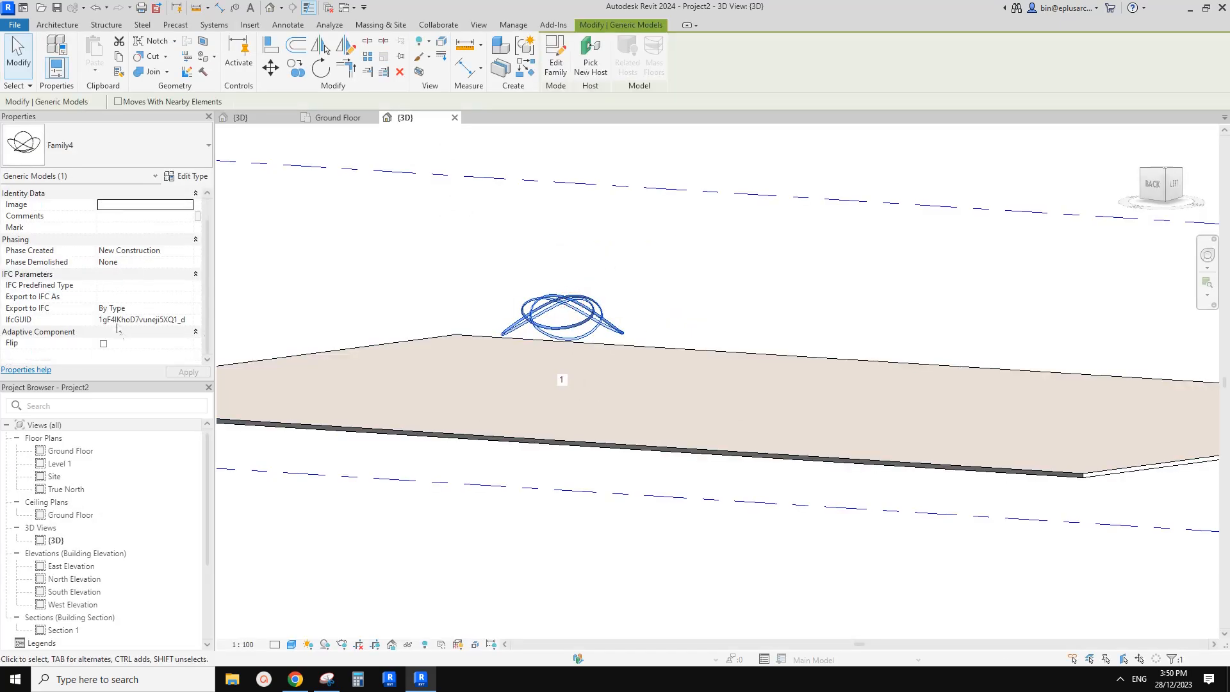
pyautogui.keyDown('shift'); pyautogui.moveTo(414, 241); pyautogui.dragTo(562, 338, button='middle'); pyautogui.keyUp('shift')
pyautogui.press('Escape')
pyautogui.click(581, 410)
pyautogui.scroll(3, 582, 410)
pyautogui.press('Escape')
pyautogui.click(588, 420)
pyautogui.press('Escape')
pyautogui.click(578, 421)
pyautogui.keyDown('shift'); pyautogui.moveTo(578, 420); pyautogui.dragTo(542, 315, button='middle'); pyautogui.keyUp('shift')
pyautogui.scroll(2, 554, 304)
# Return to the family's 3D view and examine the tube light's circles and splines below the placement point
pyautogui.click(338, 117)
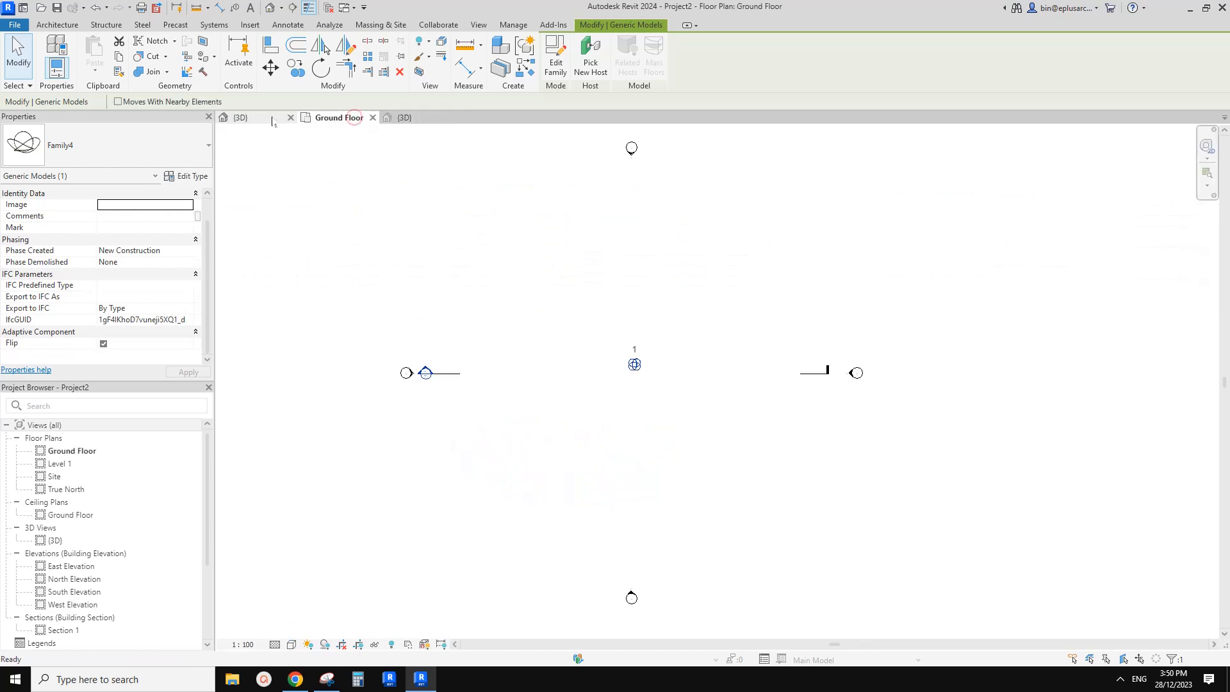
pyautogui.click(244, 118)
pyautogui.keyDown('shift'); pyautogui.moveTo(574, 359); pyautogui.dragTo(583, 384, button='middle'); pyautogui.keyUp('shift')
pyautogui.scroll(2, 598, 382)
pyautogui.scroll(2, 549, 415)
pyautogui.scroll(1, 614, 360)
pyautogui.keyDown('shift'); pyautogui.moveTo(631, 345); pyautogui.dragTo(709, 241, button='middle'); pyautogui.keyUp('shift')
pyautogui.moveTo(527, 447); pyautogui.dragTo(532, 323, button='middle')
pyautogui.keyDown('shift'); pyautogui.moveTo(542, 367); pyautogui.dragTo(609, 360, button='middle'); pyautogui.keyUp('shift')
pyautogui.scroll(2, 451, 408)
pyautogui.scroll(-3, 451, 409)
pyautogui.keyDown('shift'); pyautogui.moveTo(452, 409); pyautogui.dragTo(459, 496, button='middle'); pyautogui.keyUp('shift')
# Temporarily isolate the placement point and a d2 circle's divided path, examine the path's four nodes, and reset the isolation
pyautogui.click(439, 327)
pyautogui.scroll(-1, 451, 333)
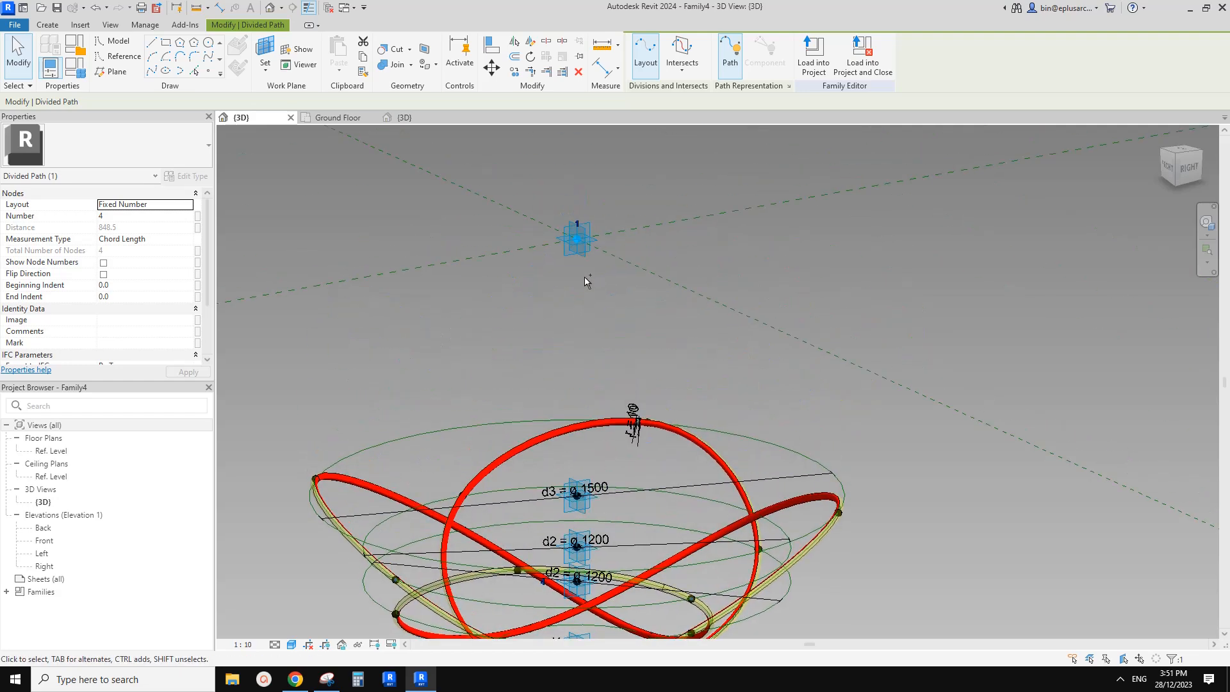
pyautogui.keyDown('ctrl'); pyautogui.click(581, 257); pyautogui.keyUp('ctrl')
pyautogui.press('h')
pyautogui.press('i')
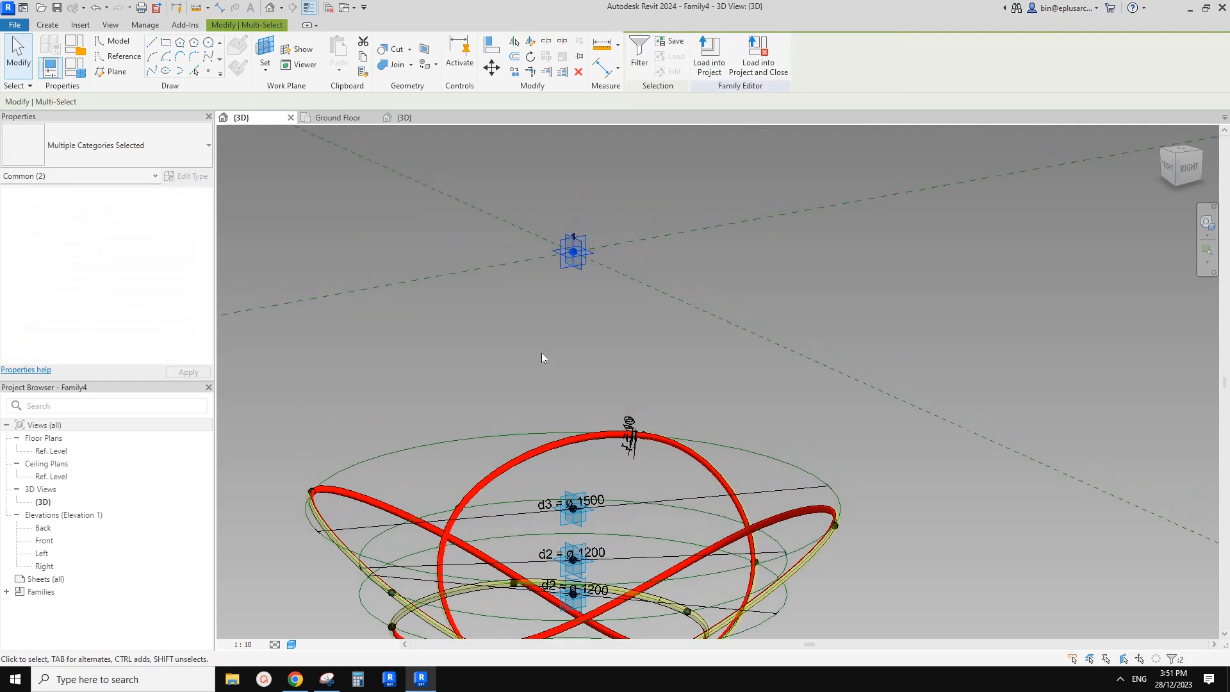
pyautogui.press('Delete')
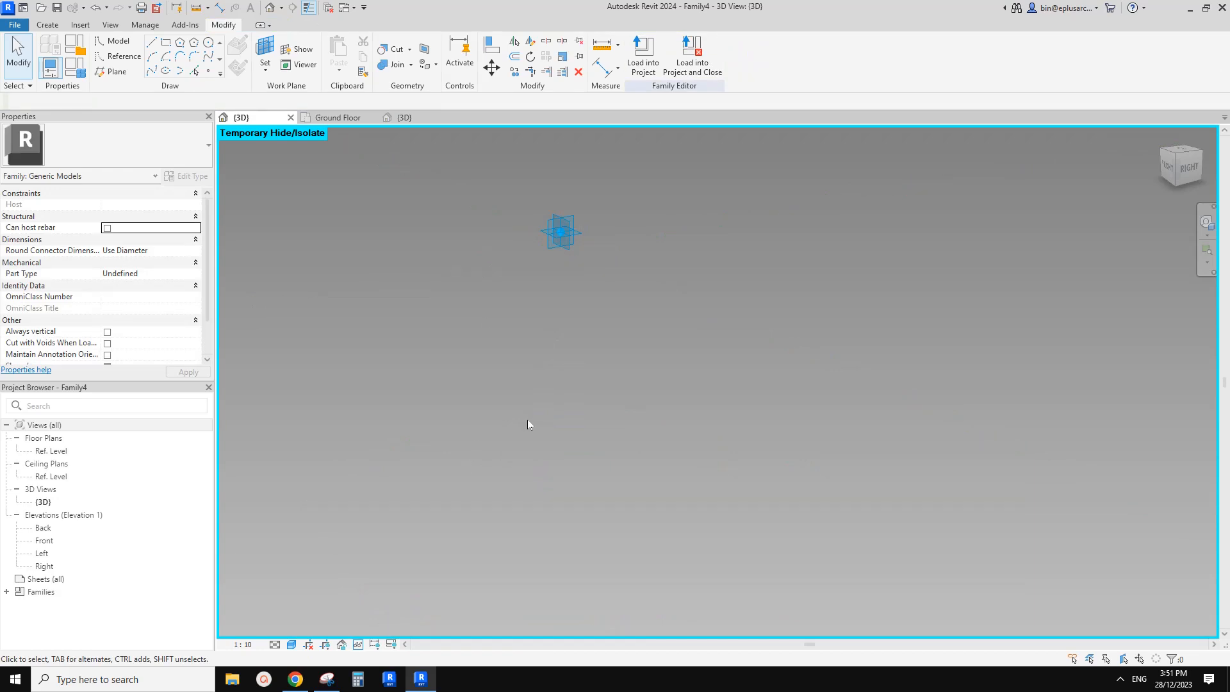
pyautogui.hotkey('ctrl', 'z')
pyautogui.moveTo(353, 227); pyautogui.dragTo(383, 234, button='middle')
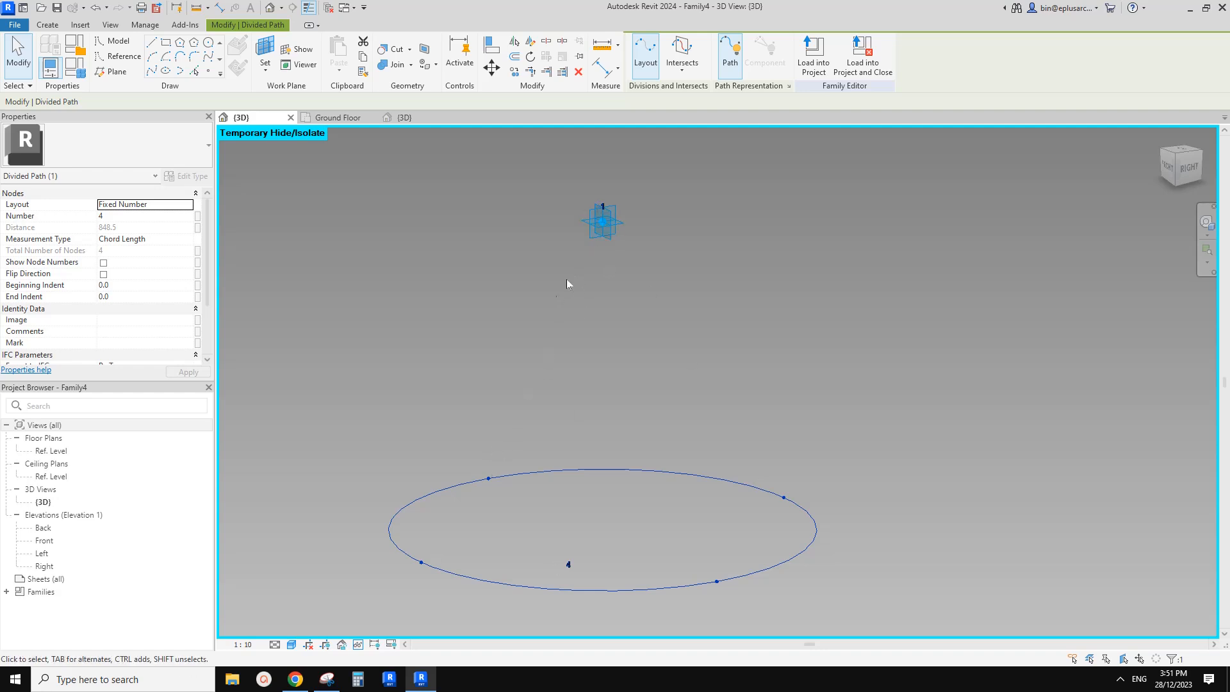
pyautogui.press('Delete')
pyautogui.press('h')
pyautogui.press('r')
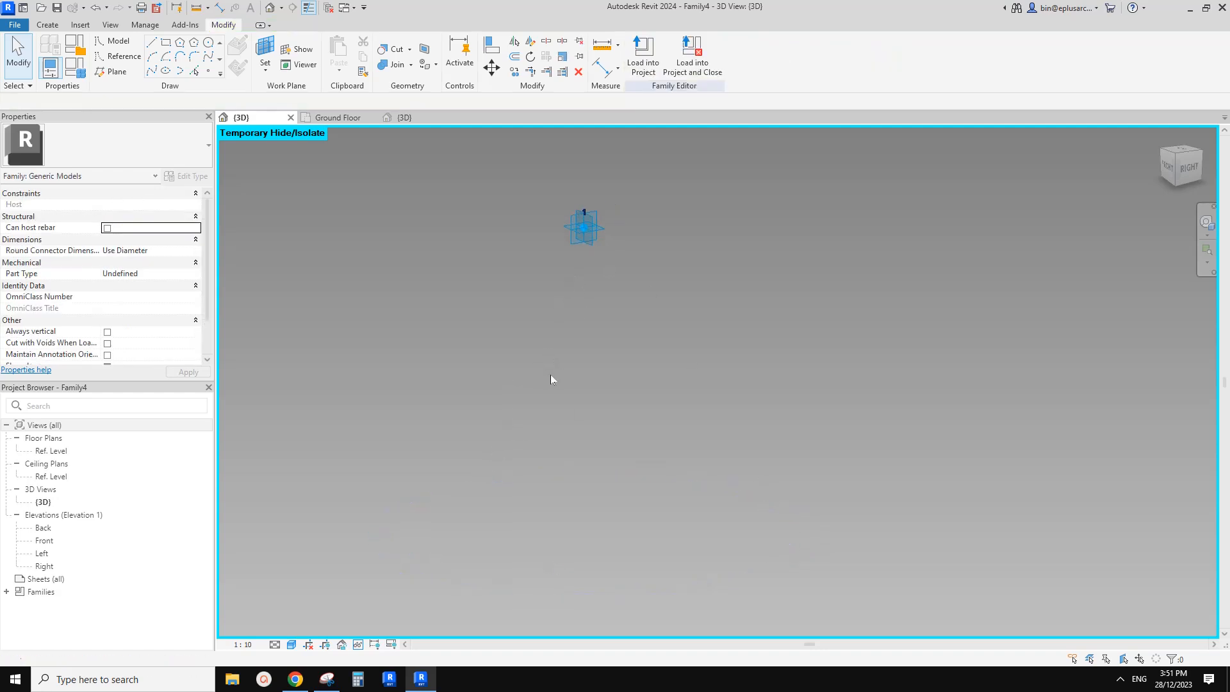
# Examine the complete tube light family from several angles
pyautogui.scroll(-2, 557, 375)
pyautogui.keyDown('shift'); pyautogui.moveTo(557, 375); pyautogui.dragTo(578, 455, button='middle'); pyautogui.keyUp('shift')
pyautogui.keyDown('shift'); pyautogui.moveTo(586, 464); pyautogui.dragTo(652, 356, button='middle'); pyautogui.keyUp('shift')
pyautogui.keyDown('shift'); pyautogui.moveTo(604, 442); pyautogui.dragTo(811, 385, button='middle'); pyautogui.keyUp('shift')
pyautogui.scroll(2, 602, 455)
pyautogui.keyDown('shift'); pyautogui.moveTo(811, 385); pyautogui.dragTo(712, 446, button='middle'); pyautogui.keyUp('shift')
pyautogui.moveTo(711, 446)
pyautogui.keyDown('shift'); pyautogui.mouseDown(button='middle')
pyautogui.moveTo(710, 426)
pyautogui.moveTo(702, 446)
pyautogui.mouseUp(button='middle'); pyautogui.keyUp('shift')
pyautogui.keyDown('shift'); pyautogui.moveTo(702, 446); pyautogui.dragTo(679, 391, button='middle'); pyautogui.keyUp('shift')
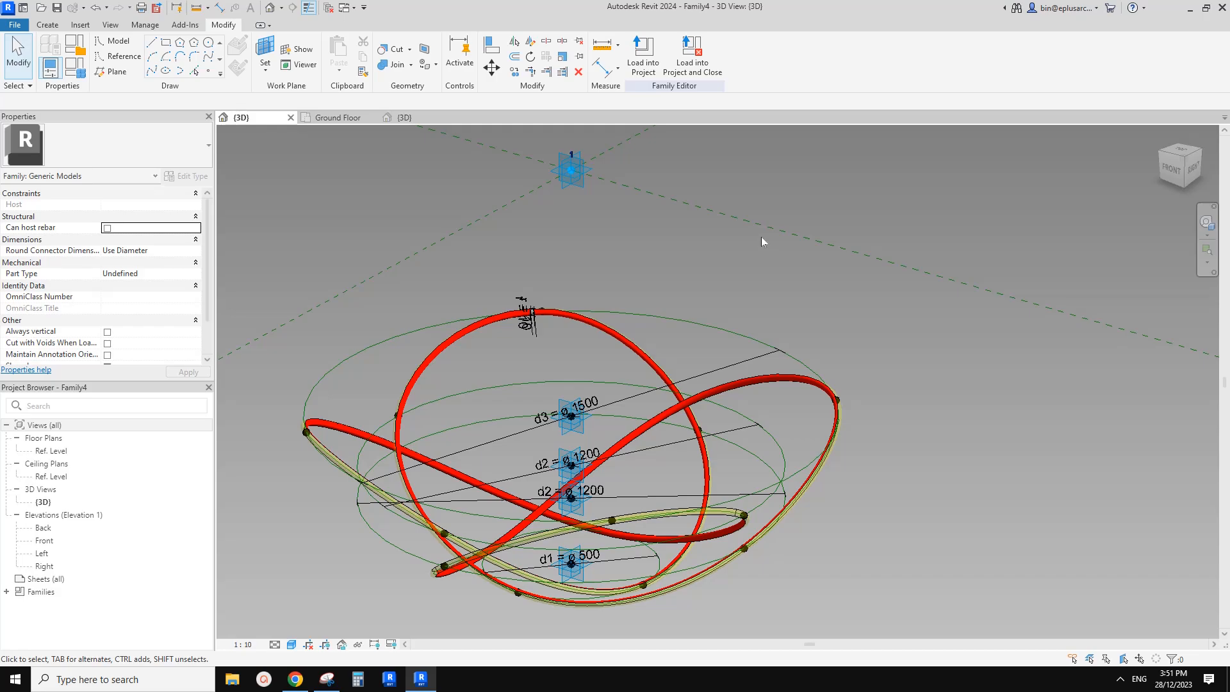